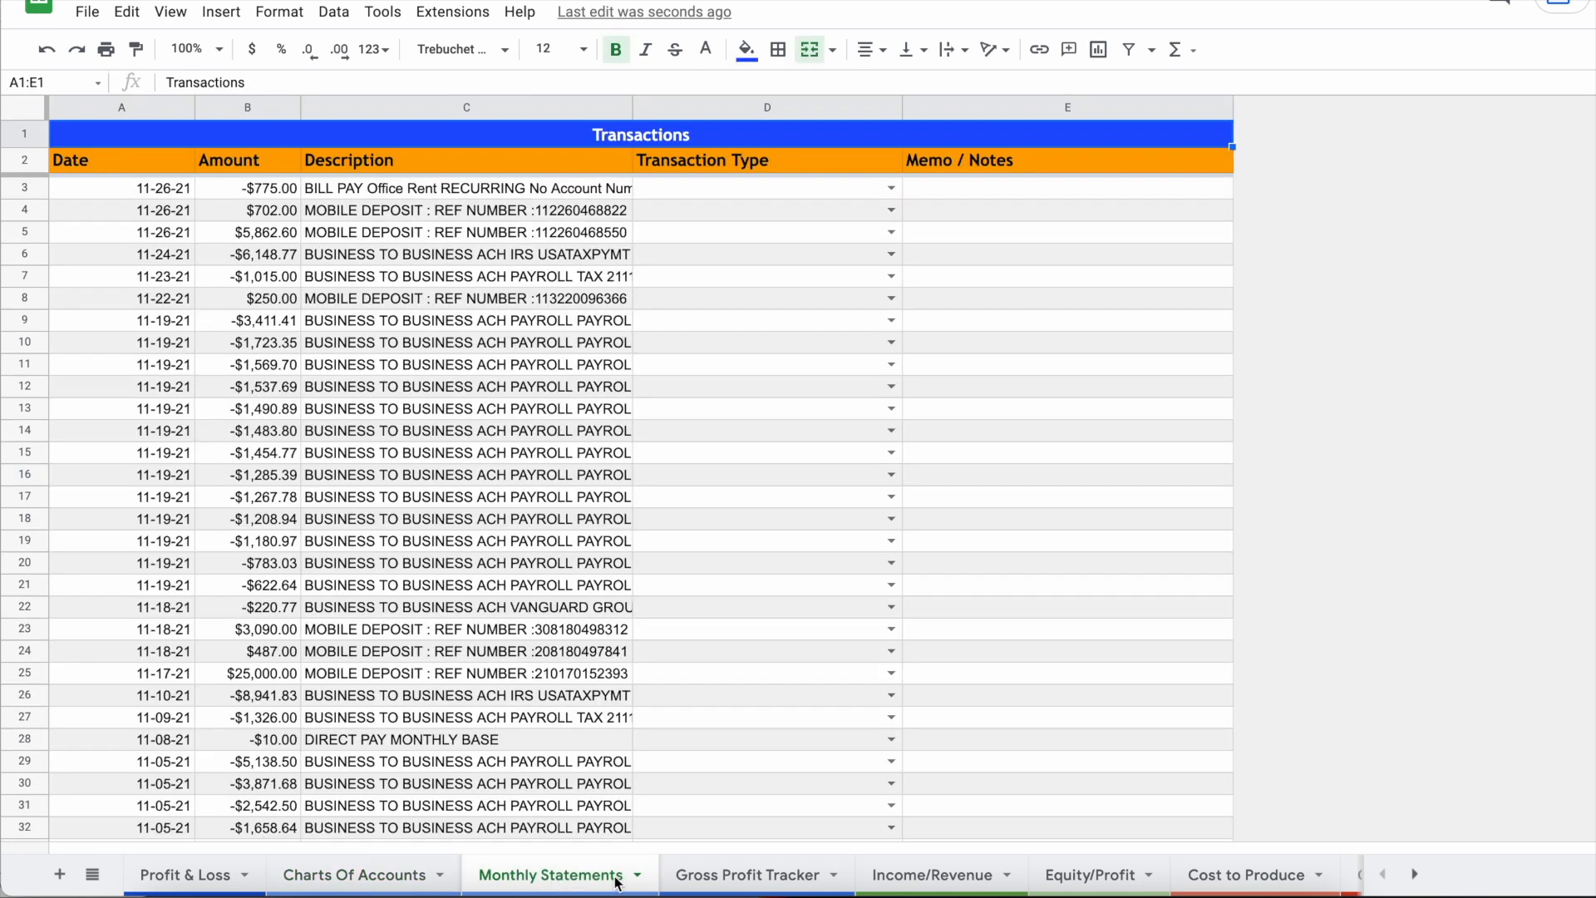
Step: Switch to the Monthly Statements sheet to view its Transactions list
click(748, 874)
Step: Go to the Profit & Loss sheet and select the Actual P&L income rows F4:G18
click(184, 874)
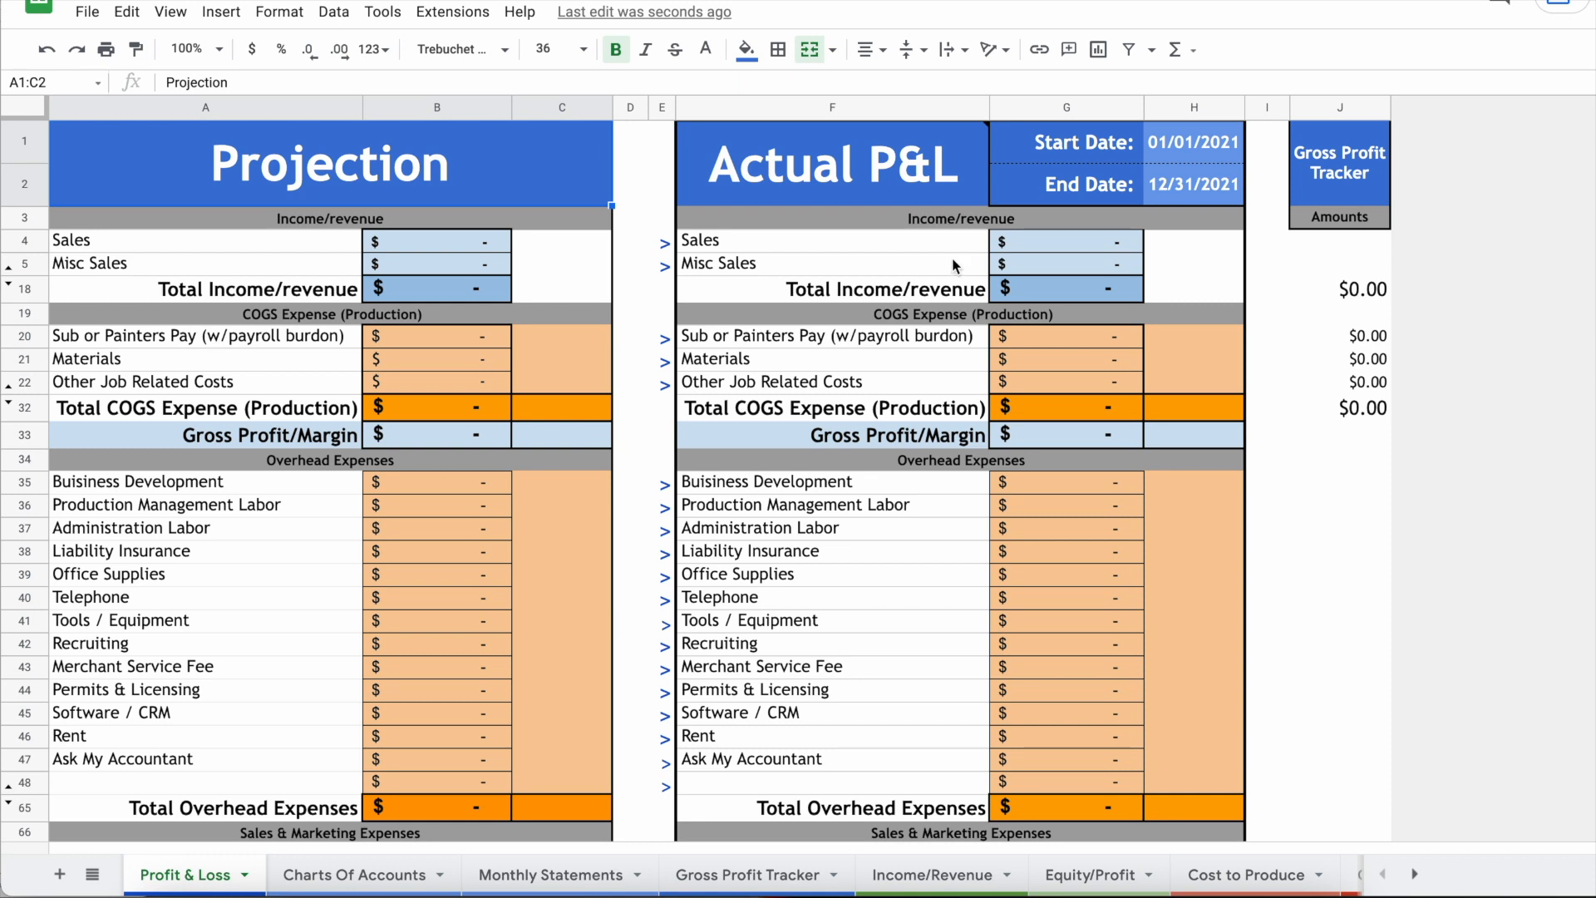
drag(934, 249, 1100, 291)
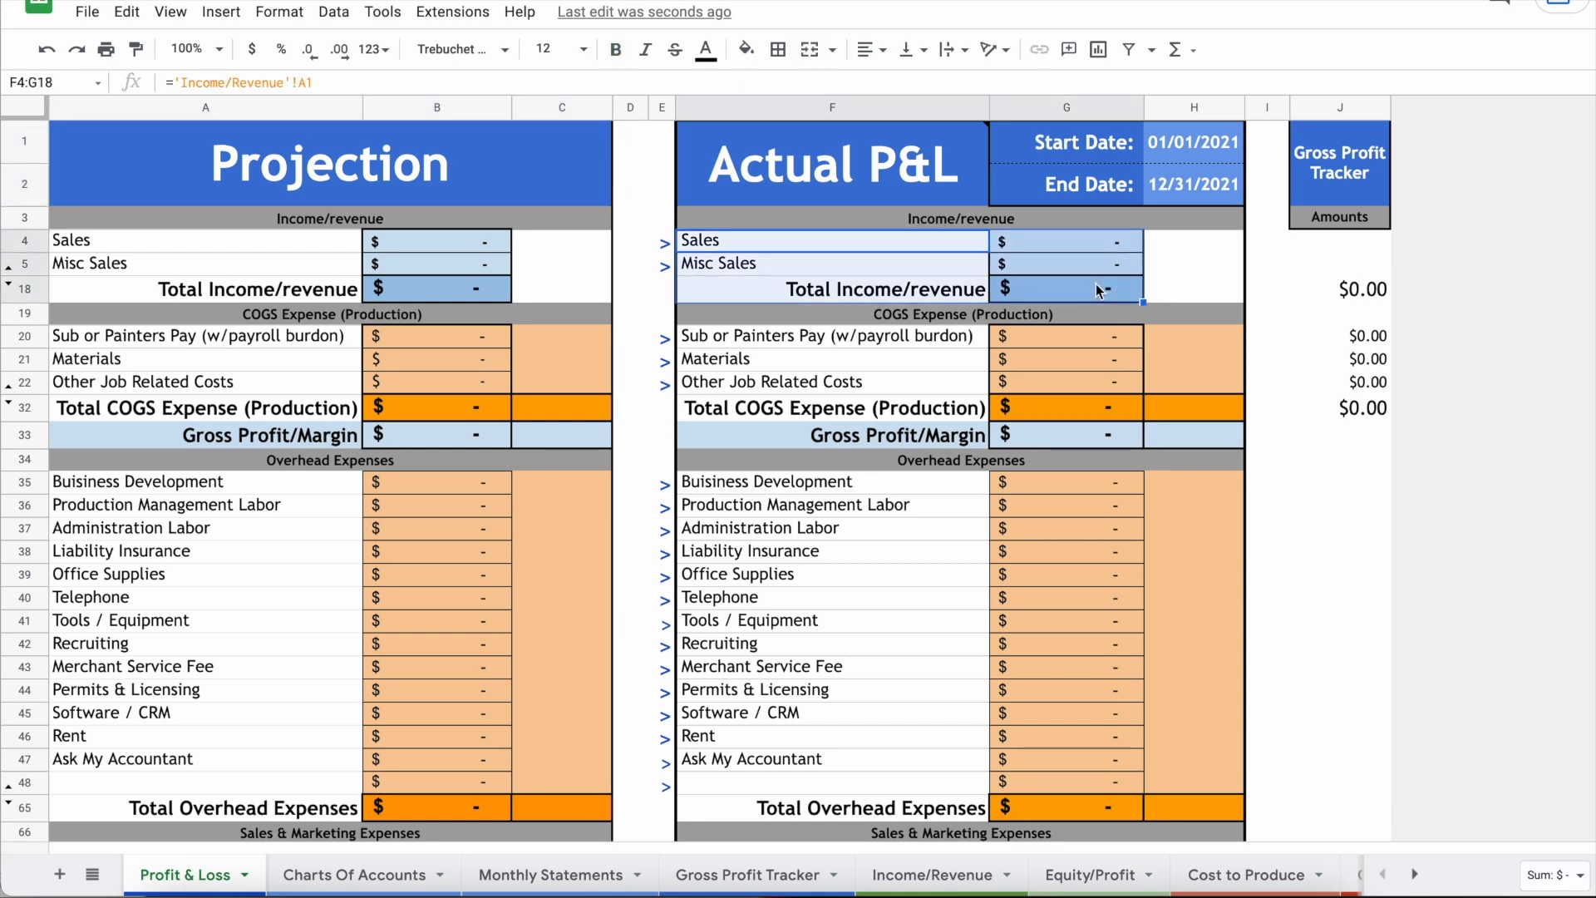
click(1184, 153)
key(Down)
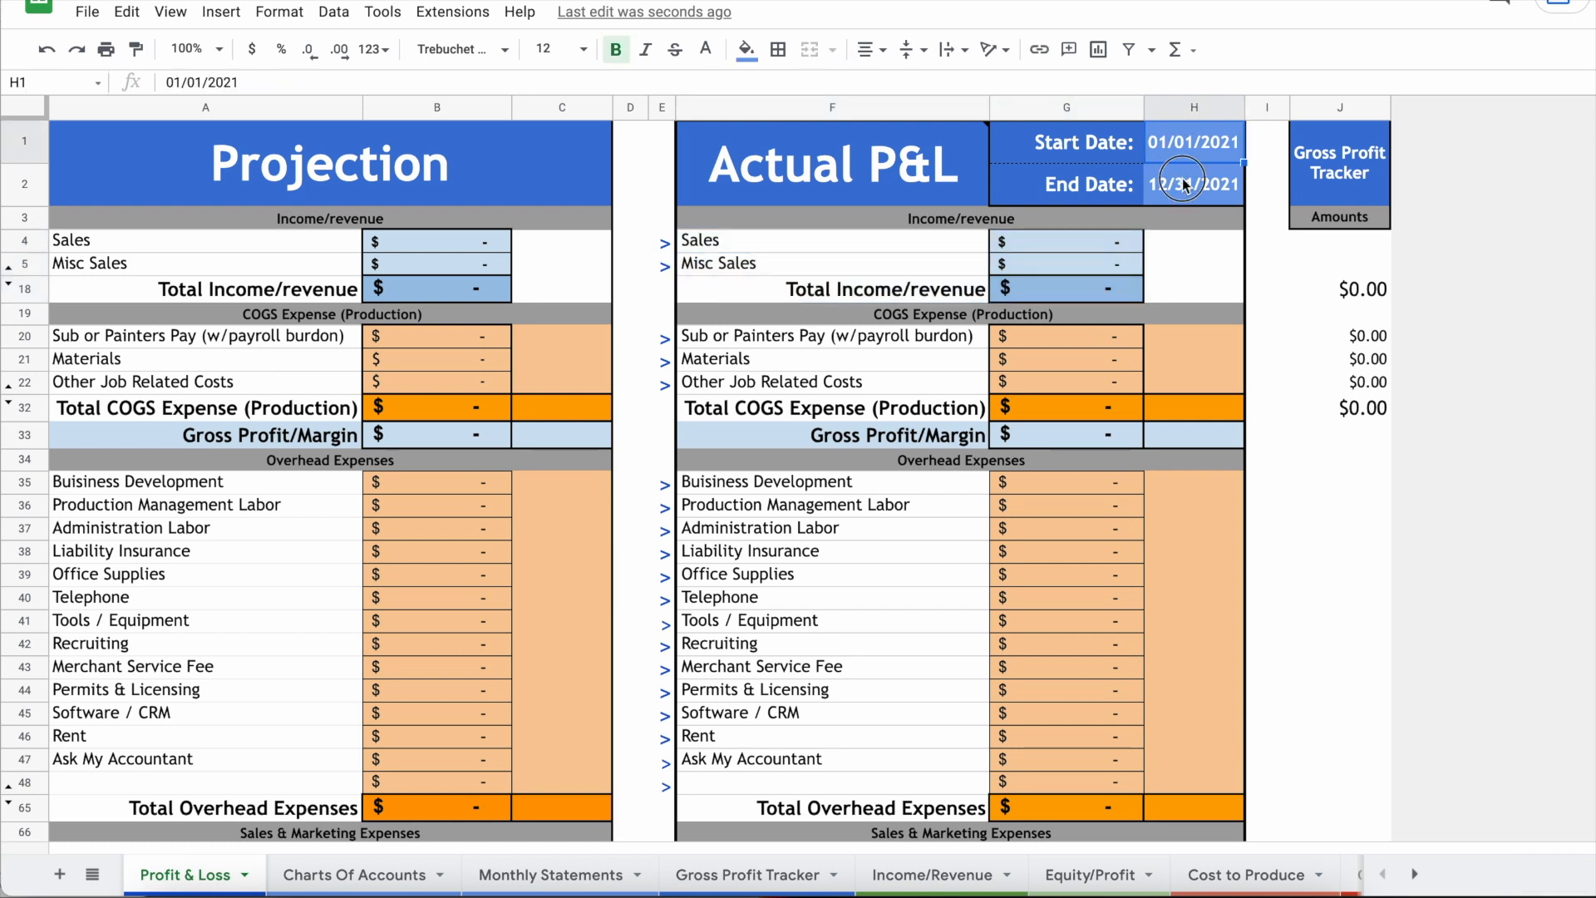
double_click(1190, 142)
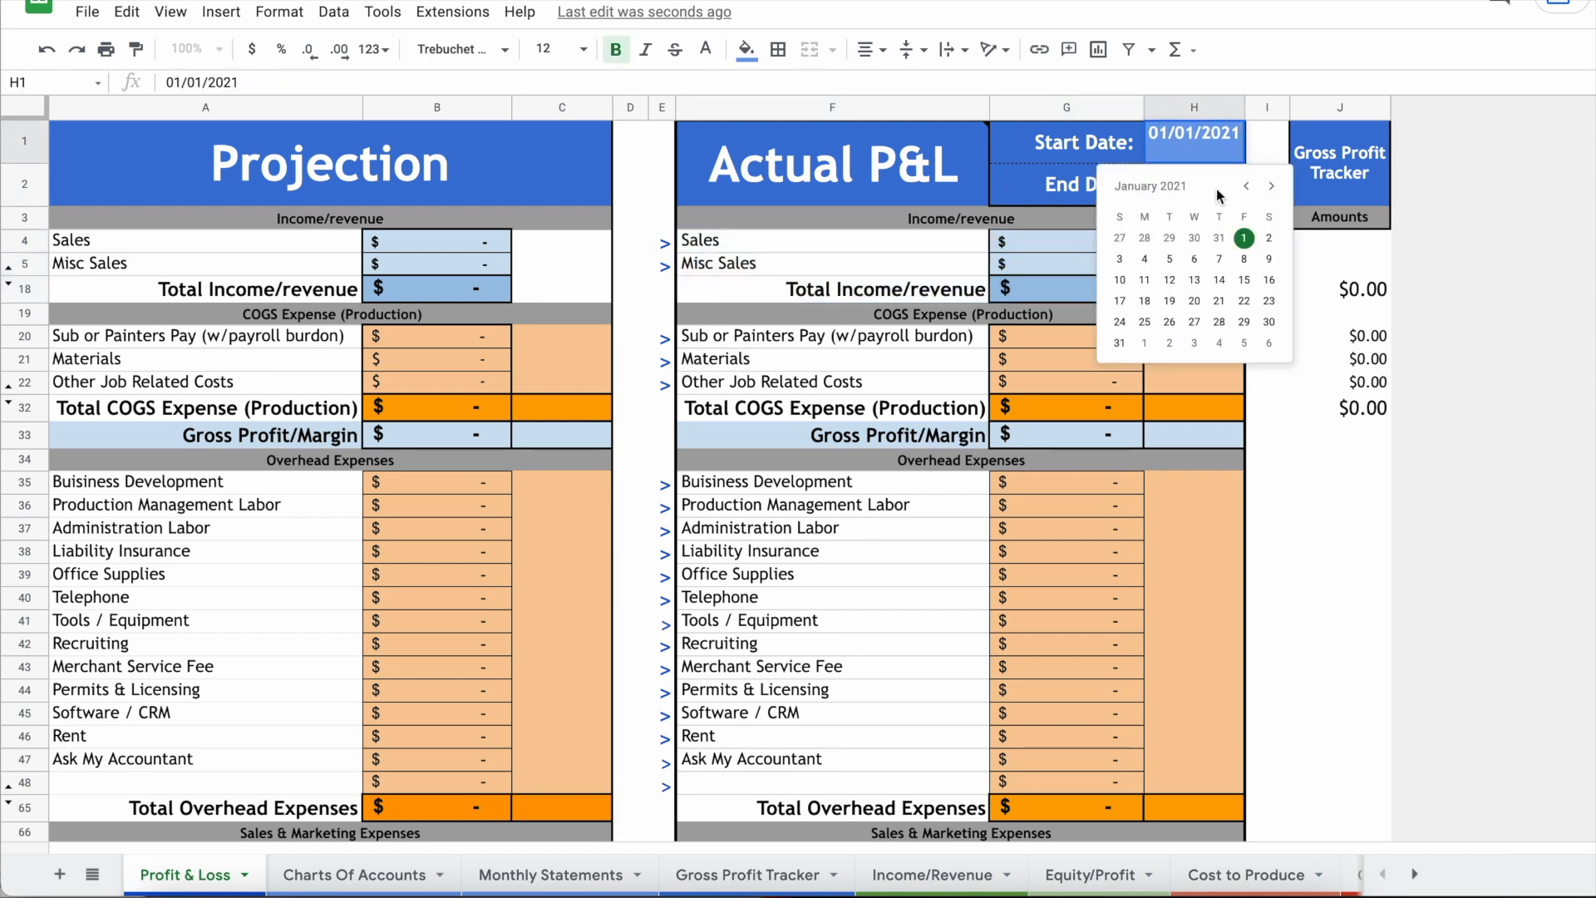
click(1050, 190)
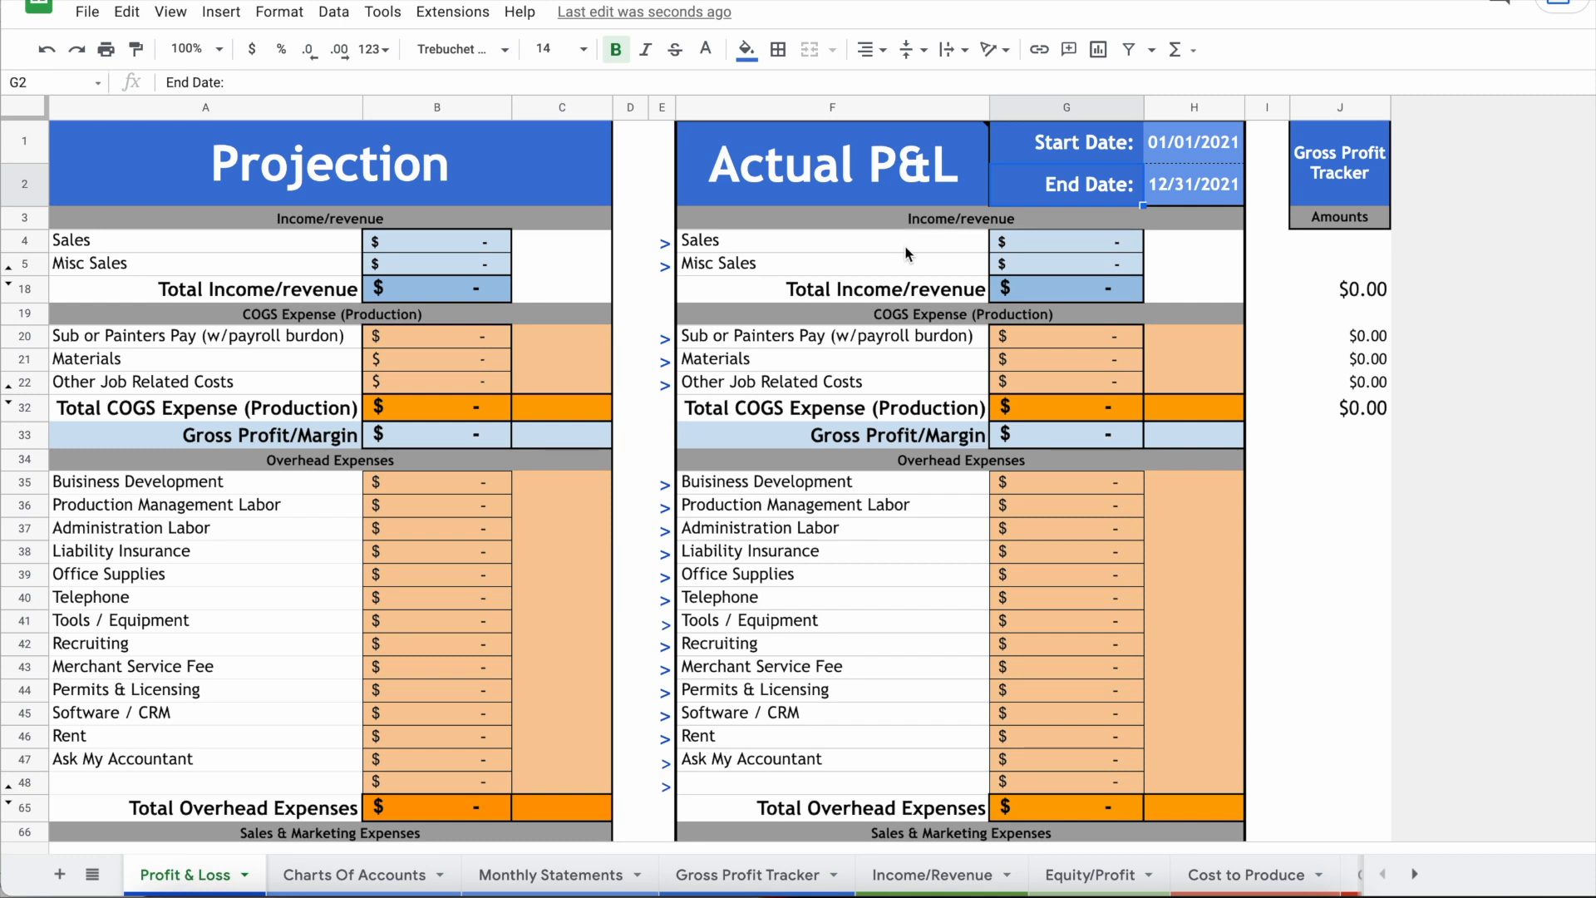
drag(806, 235, 1062, 291)
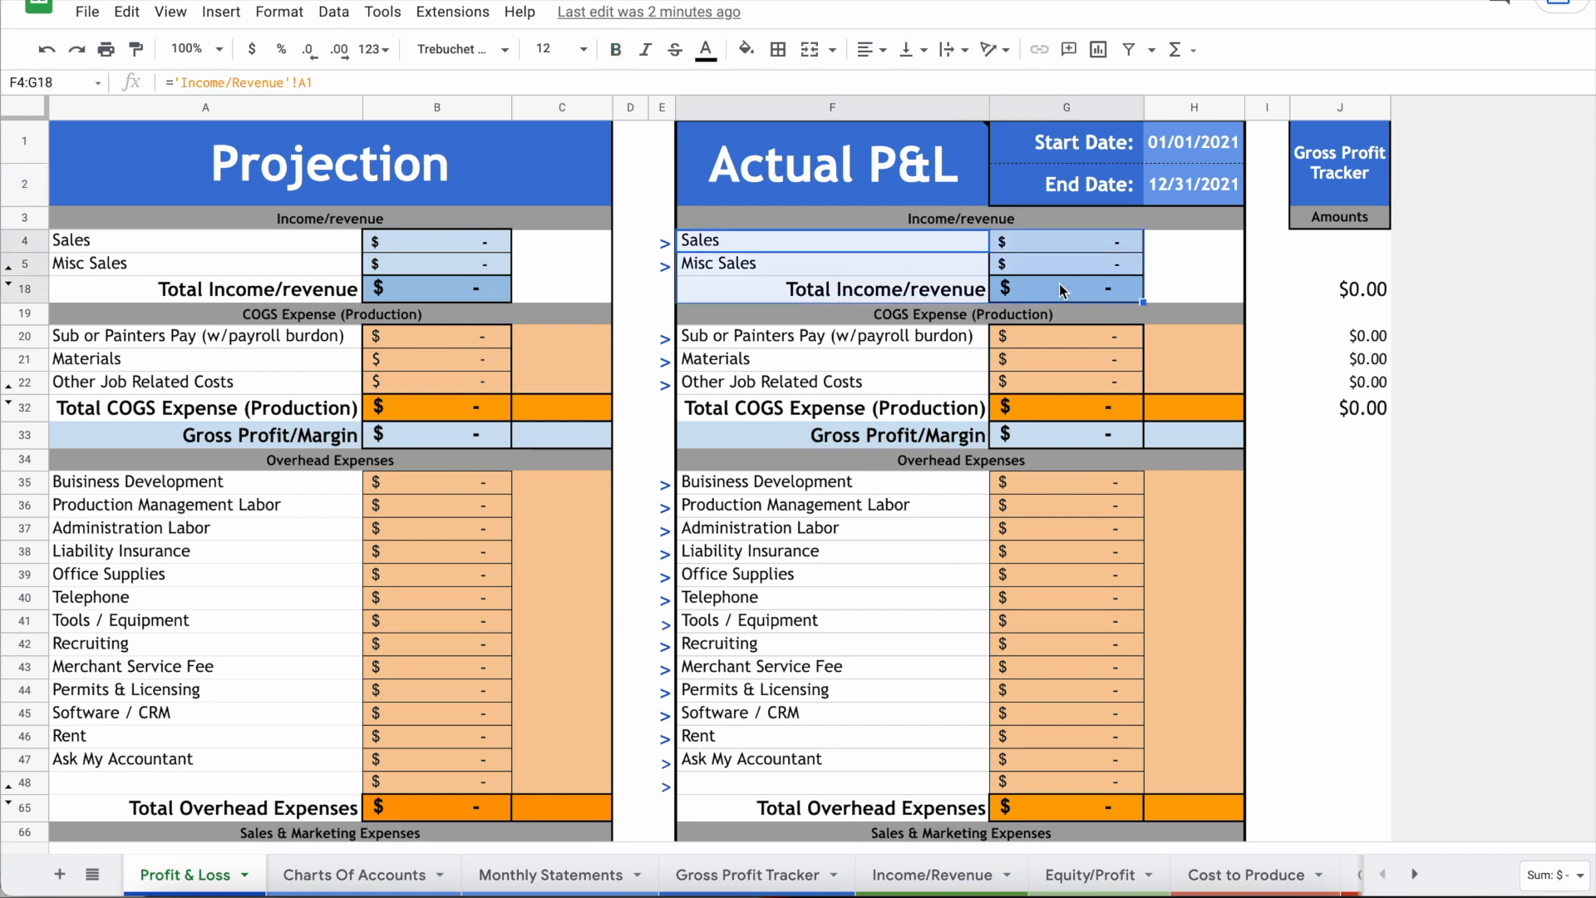
click(915, 343)
drag(919, 435, 1179, 445)
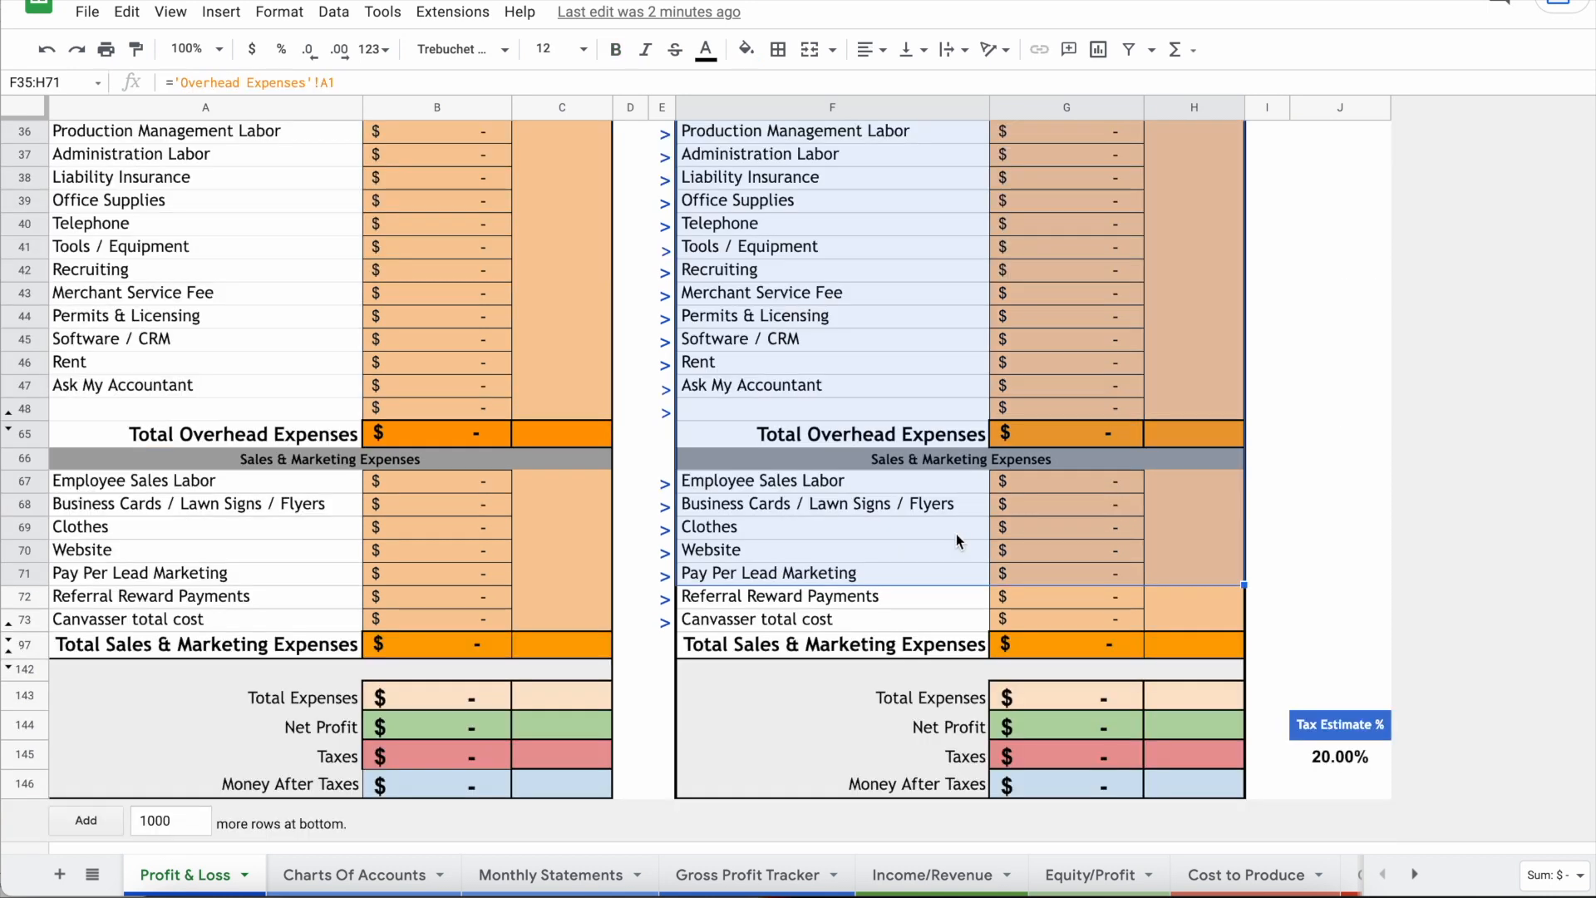
scroll(954, 533, up, 5)
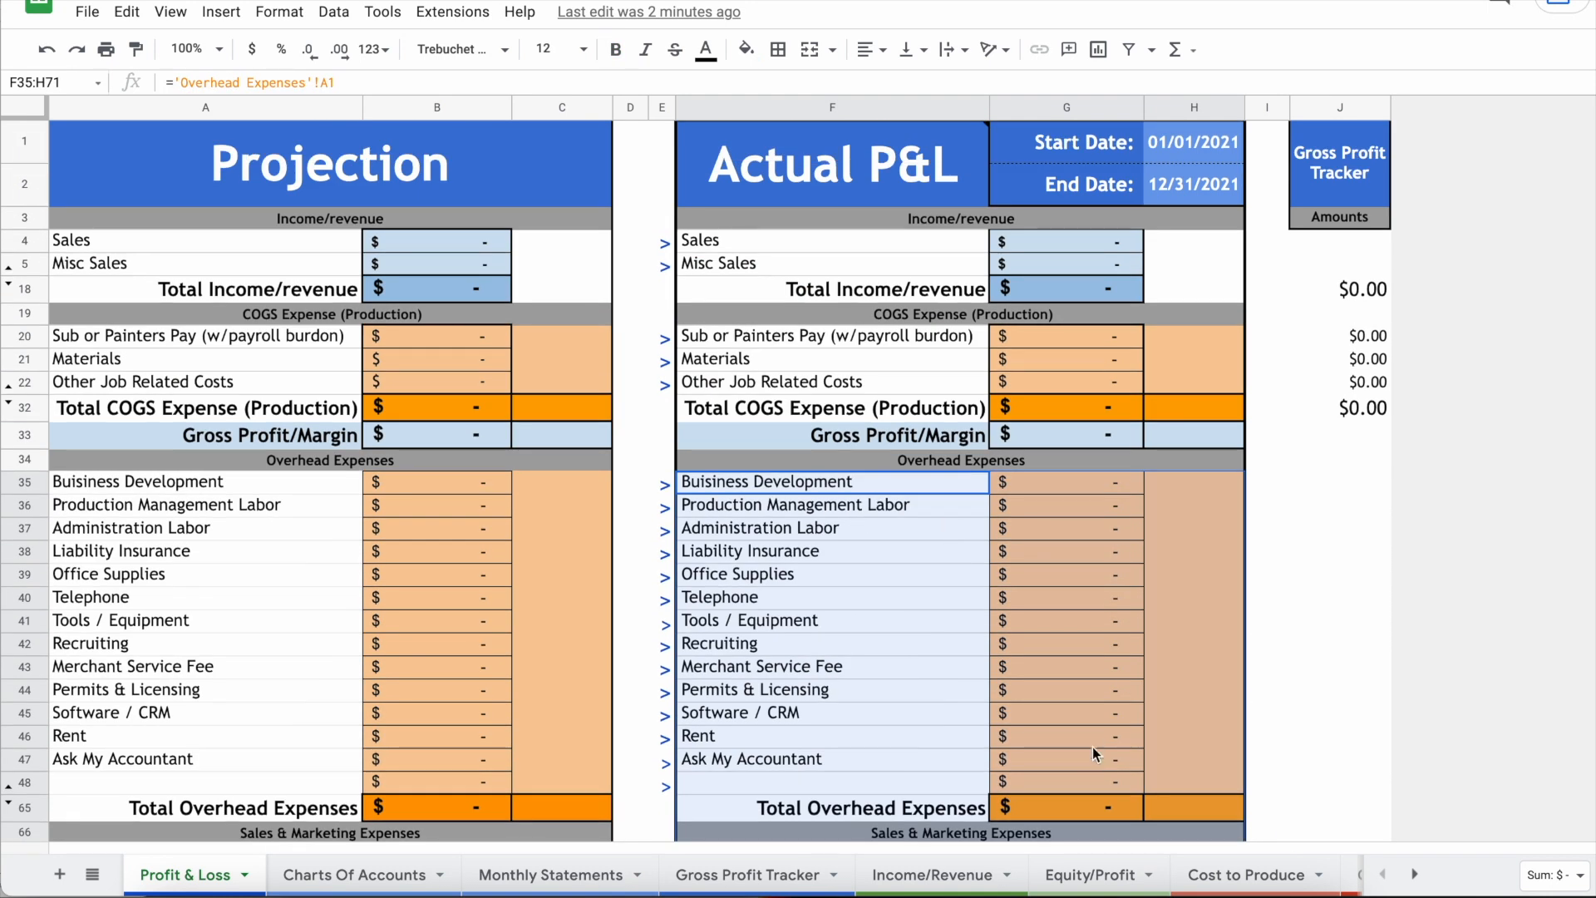
scroll(1092, 746, down, 5)
click(1051, 723)
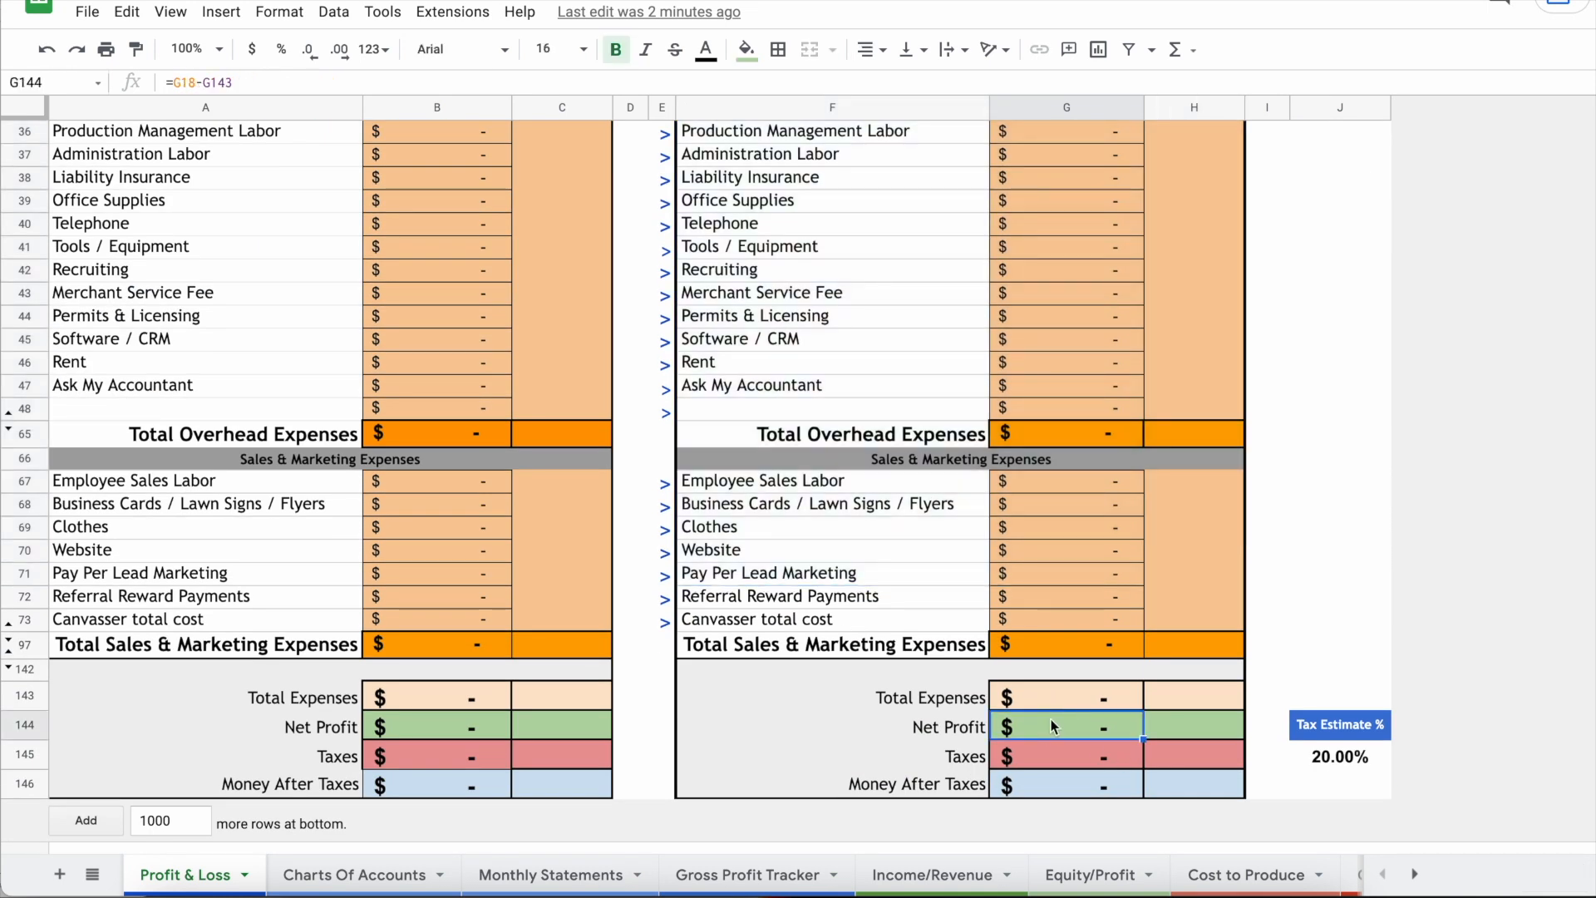
click(350, 876)
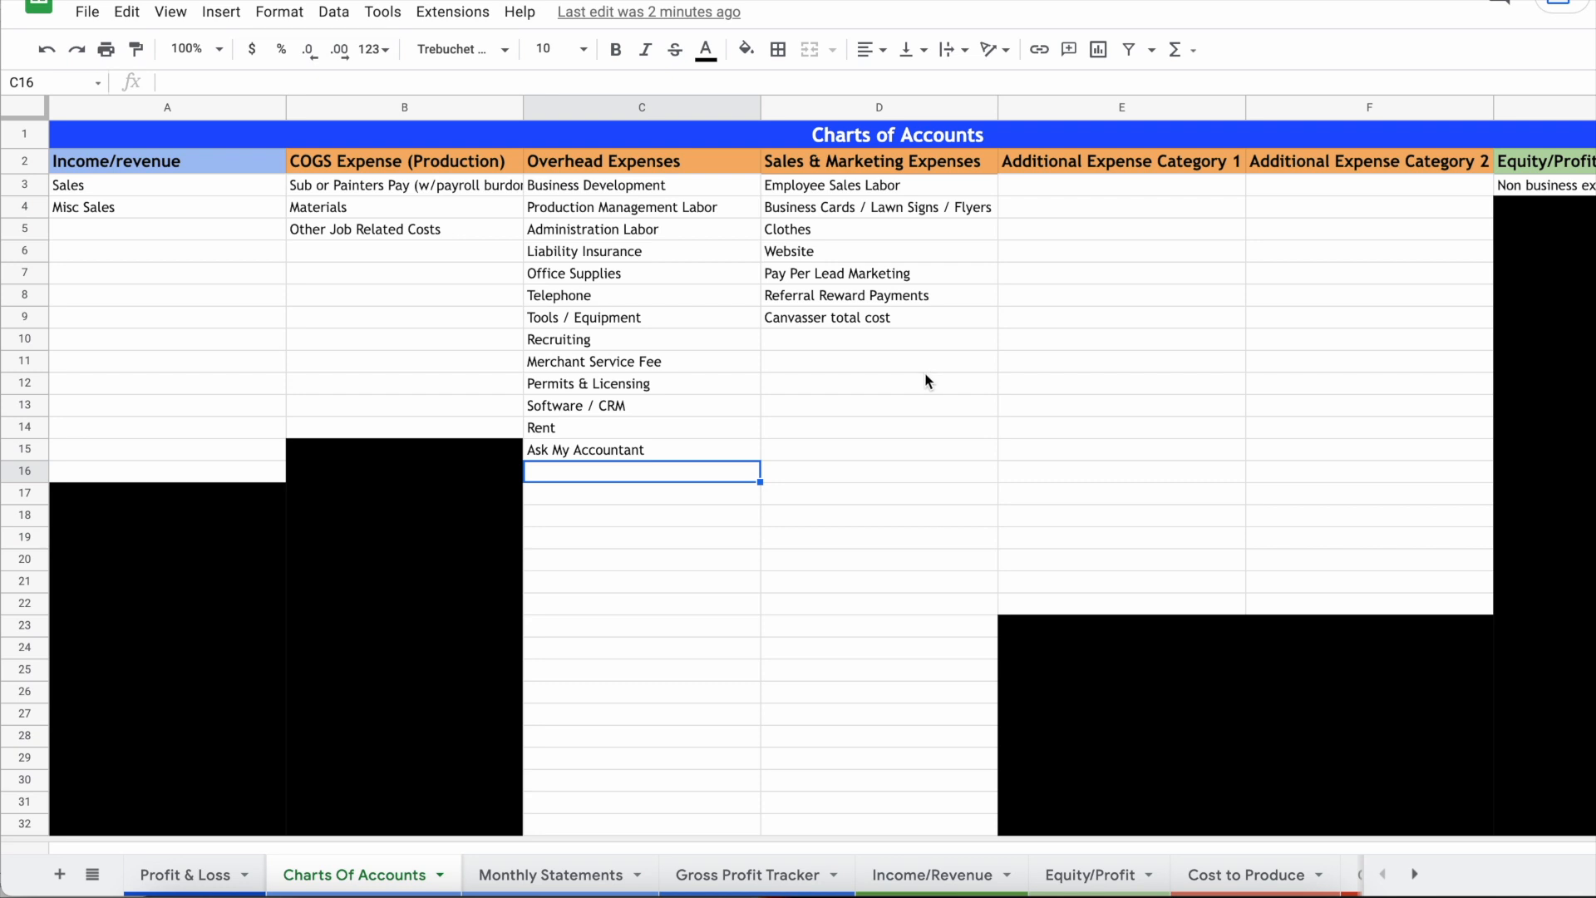
click(161, 194)
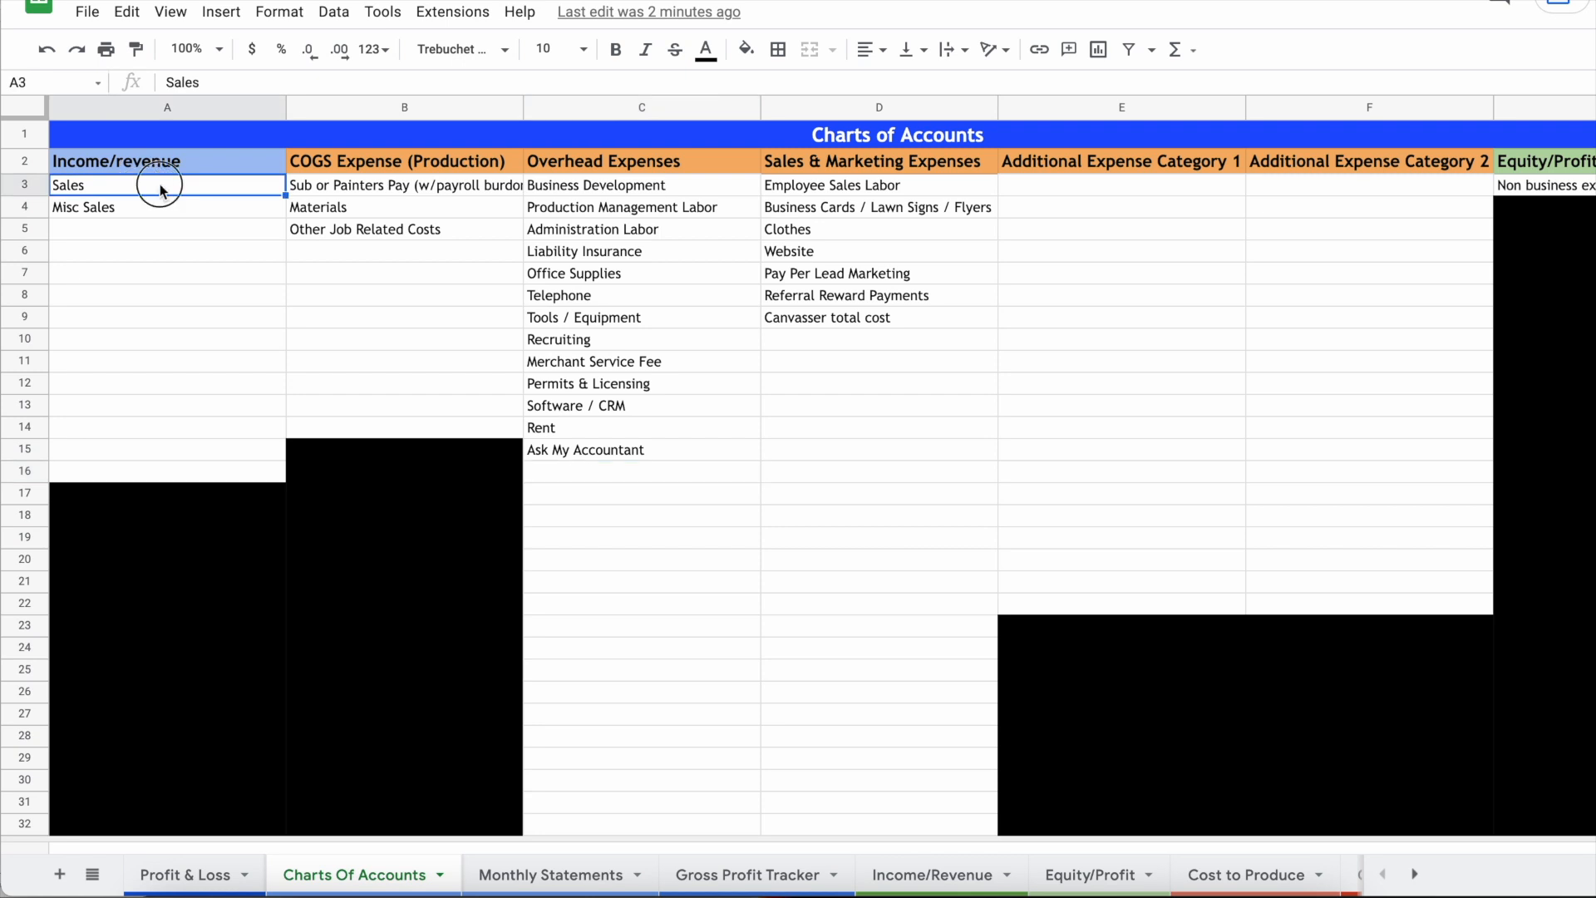
click(153, 215)
click(166, 189)
click(636, 474)
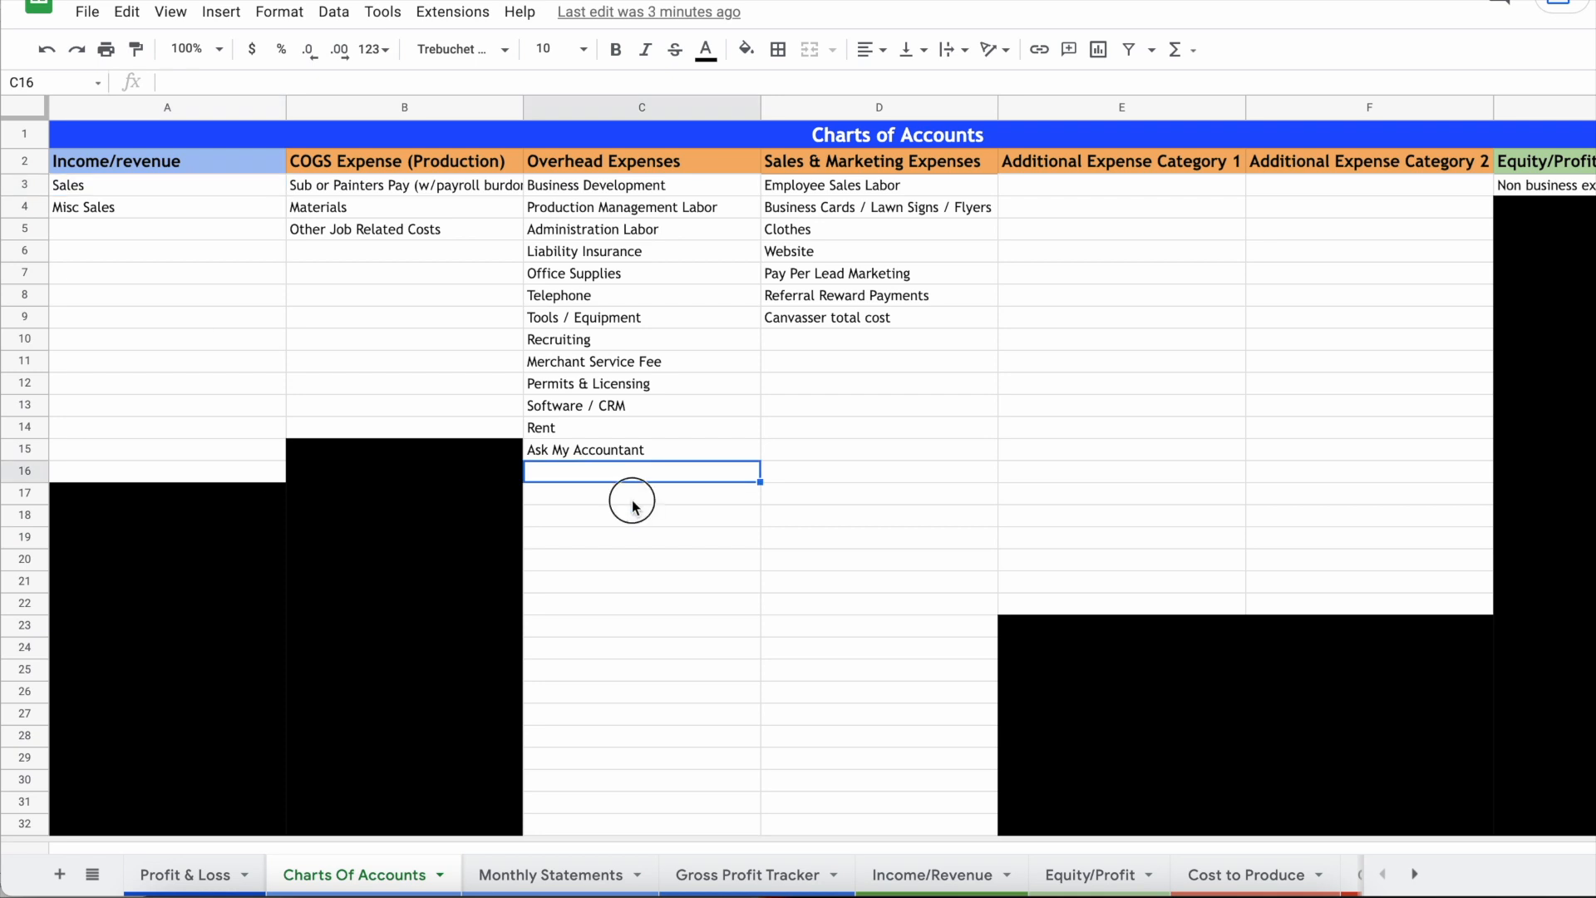
click(633, 501)
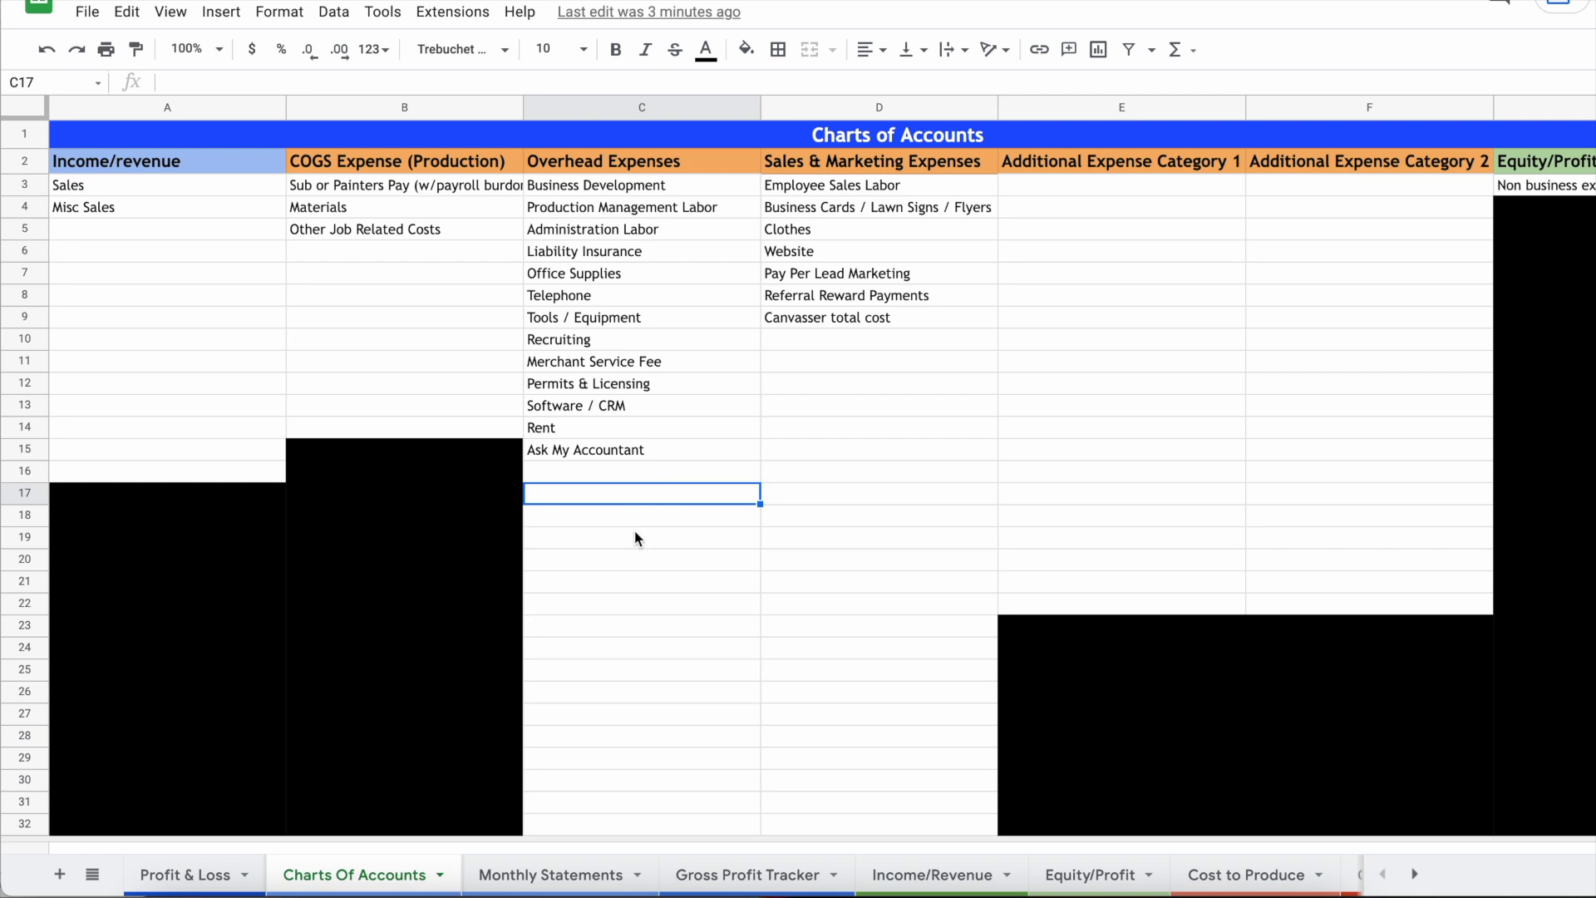
click(635, 537)
drag(305, 282, 1131, 341)
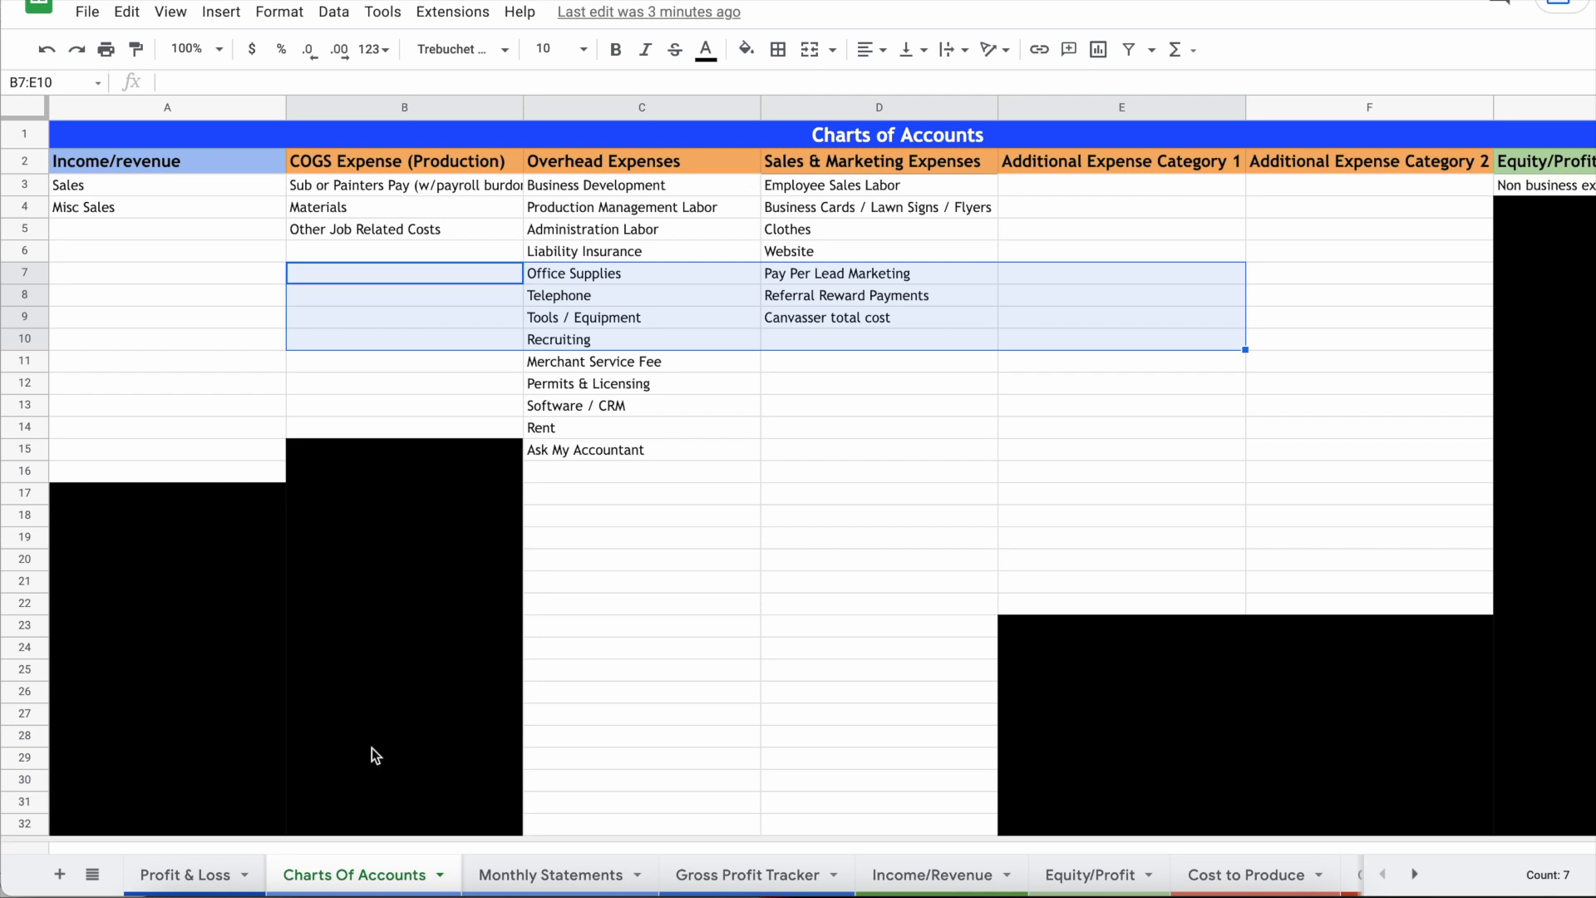
click(185, 874)
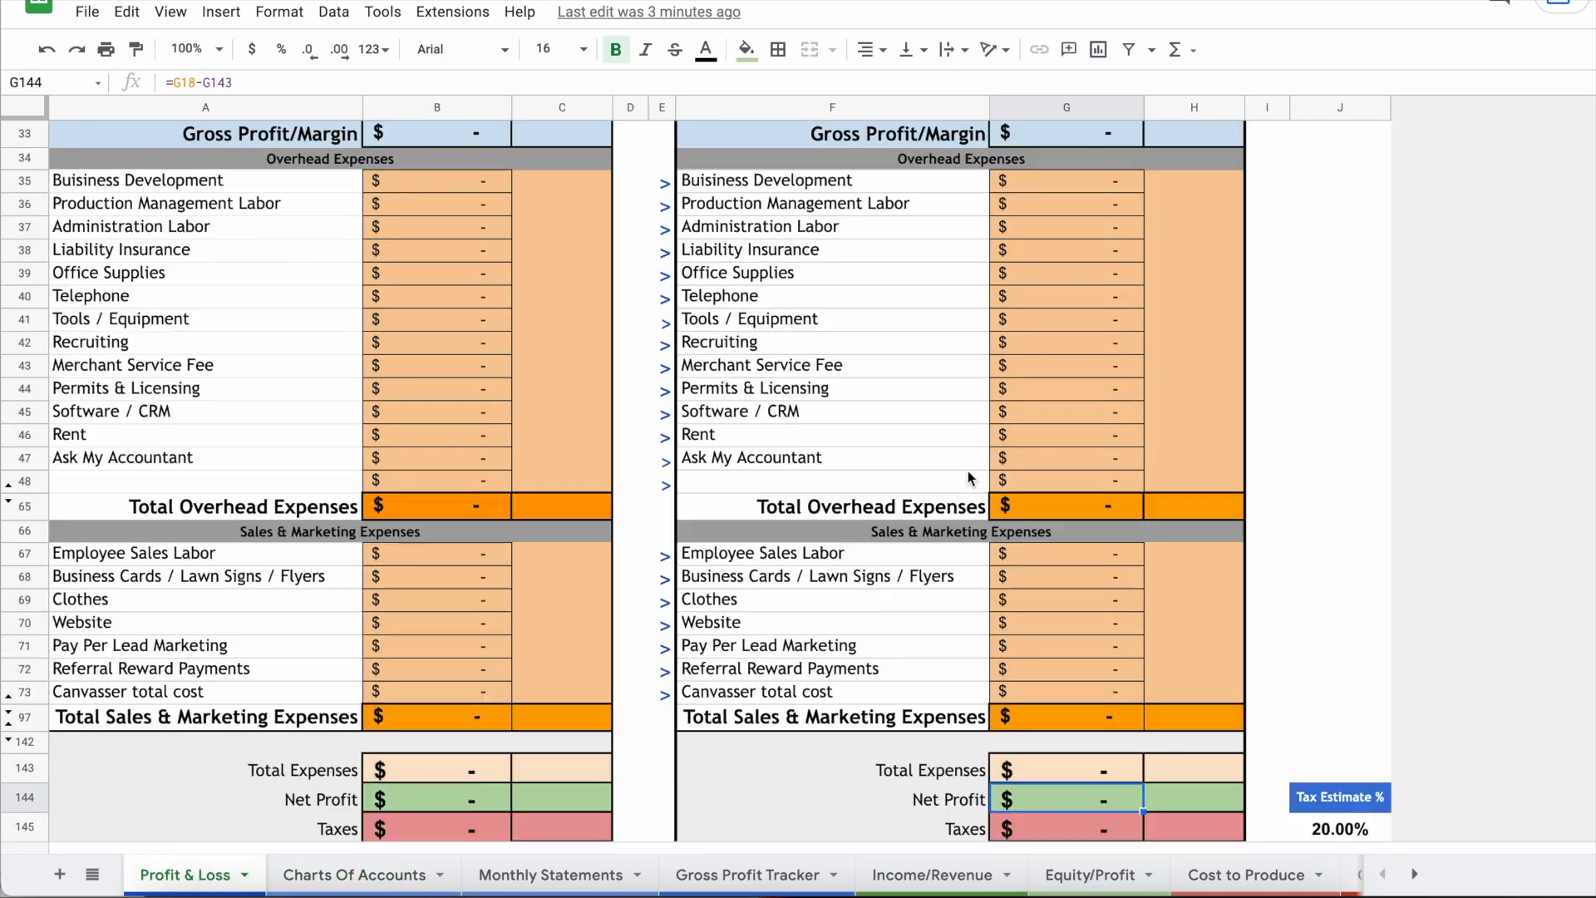
Step: Add 'ad new expense' as a Sales & Marketing category in Charts Of Accounts cell D10
click(886, 538)
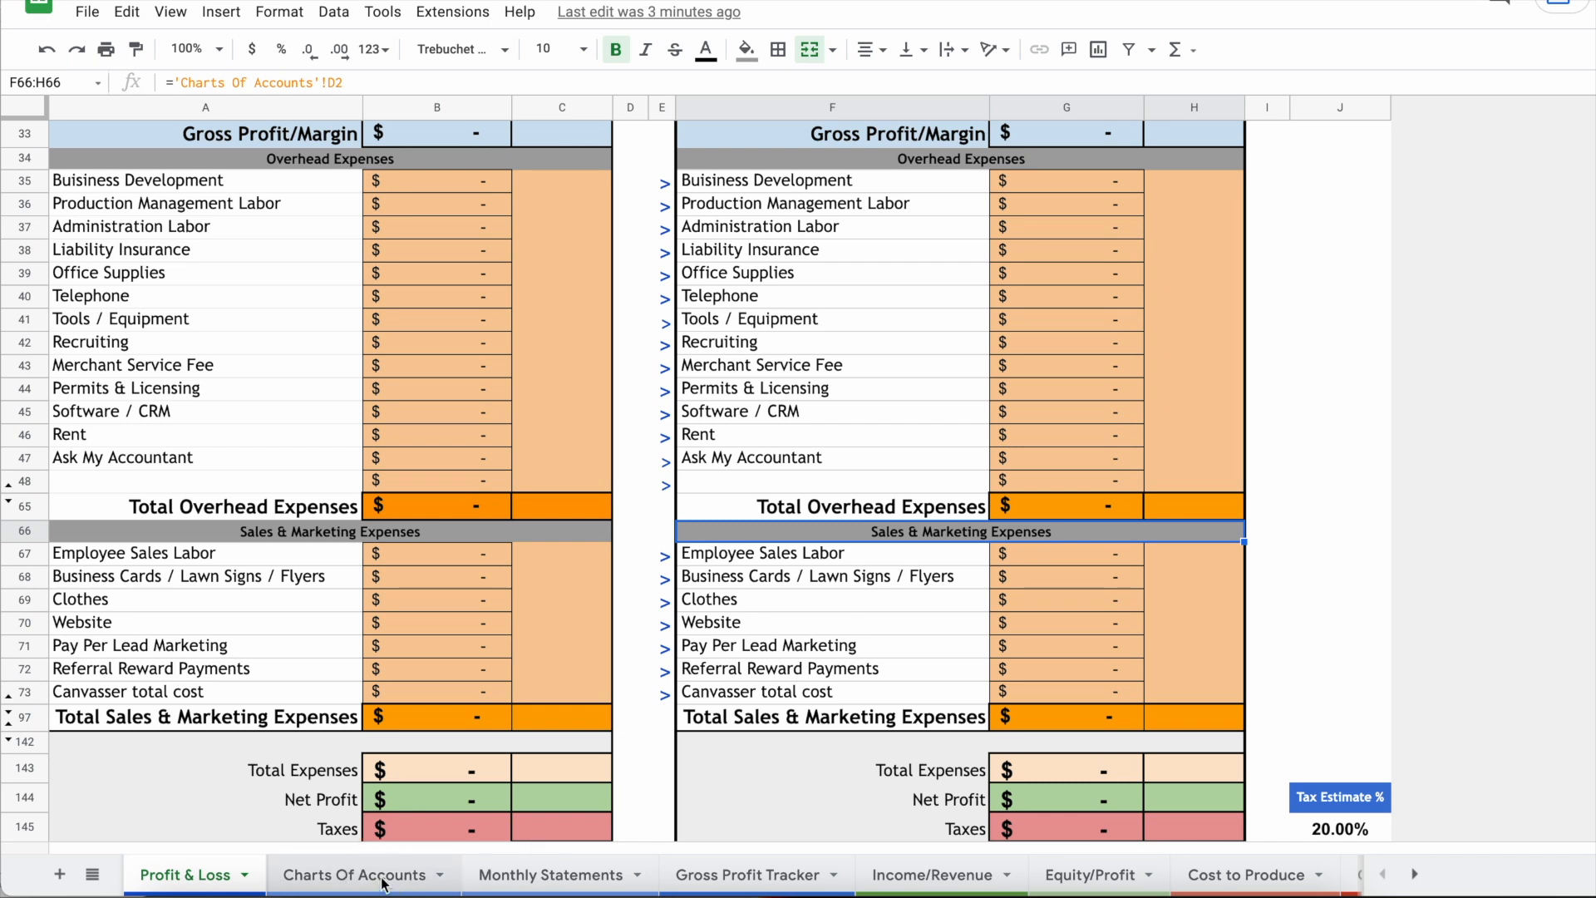
click(354, 874)
click(890, 341)
text(ad new)
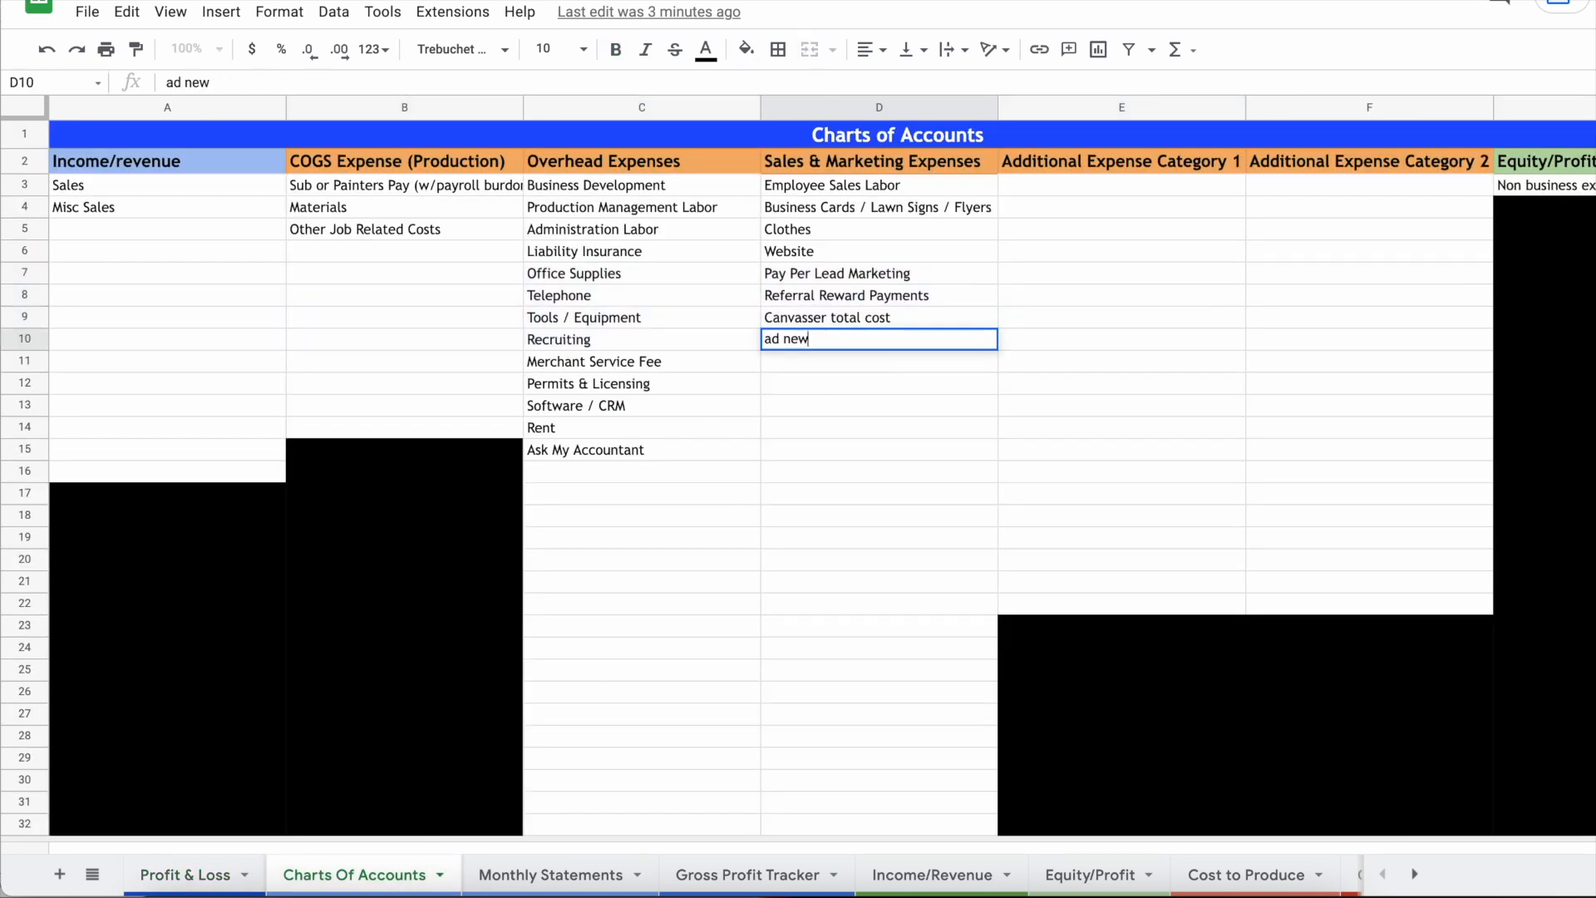
text( expense)
key(Return)
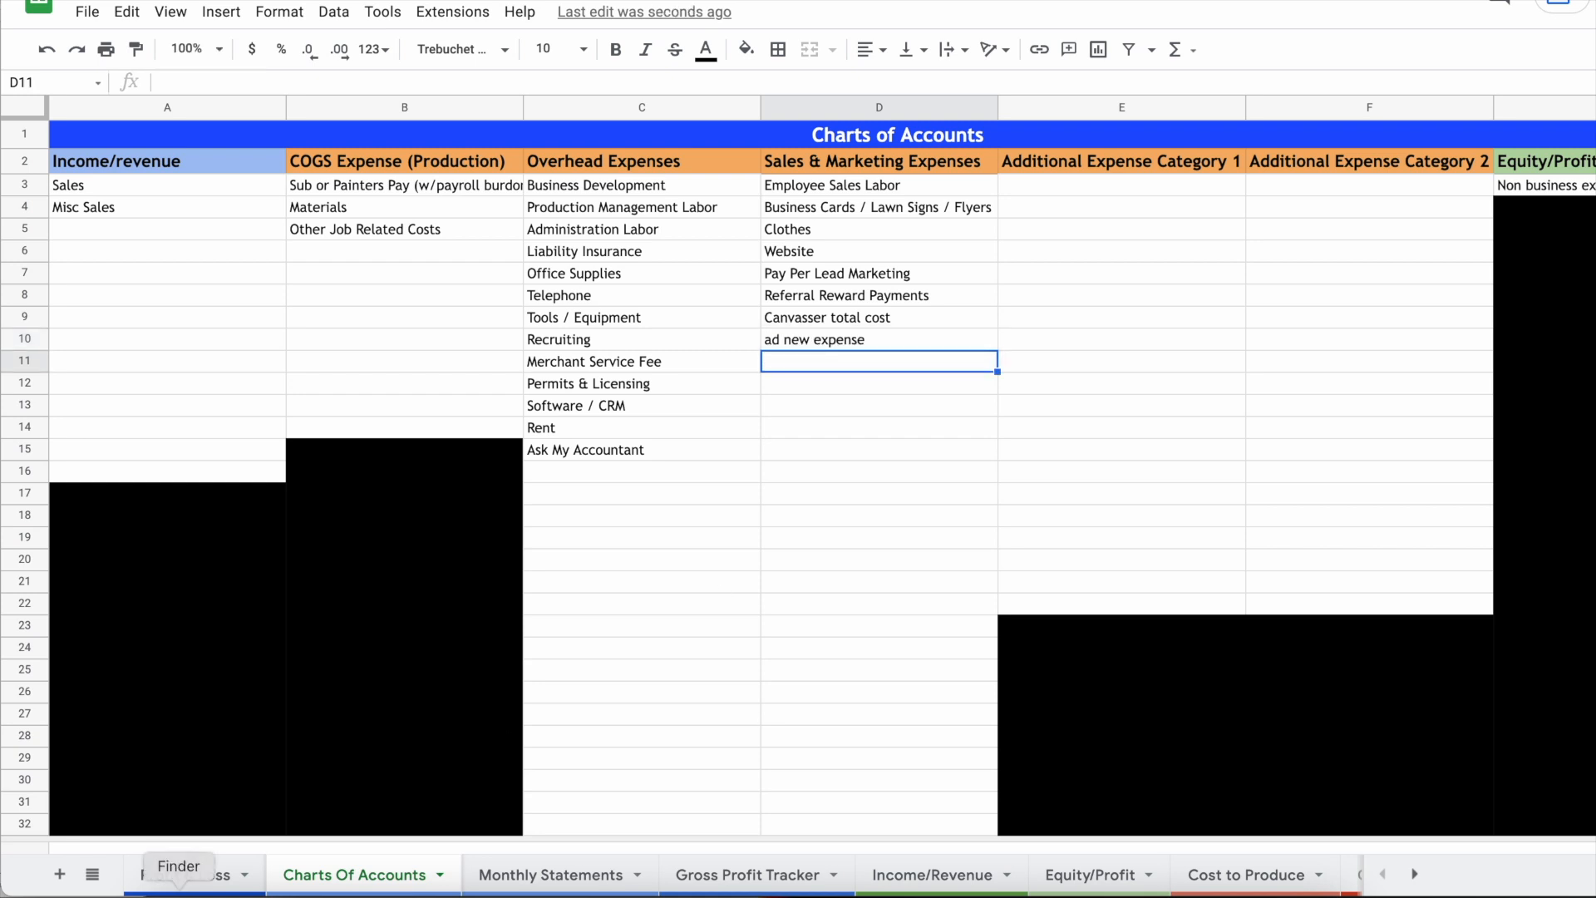
click(185, 874)
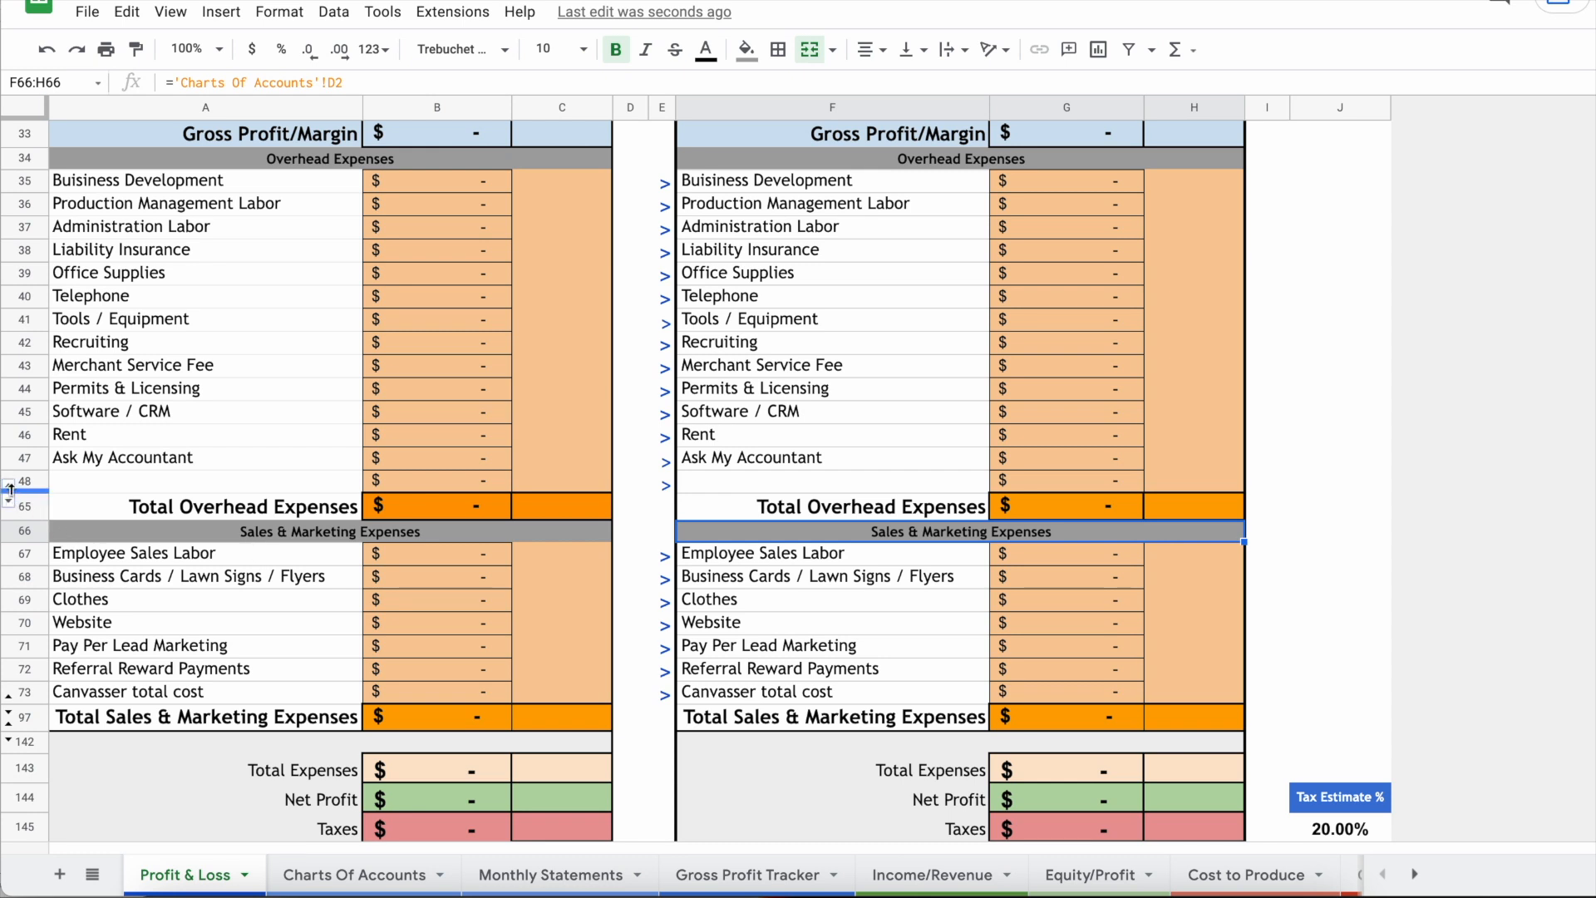
Step: Reveal rows 74–96 on Profit & Loss, dismissing the protected-range warning
click(9, 717)
click(752, 471)
click(1117, 535)
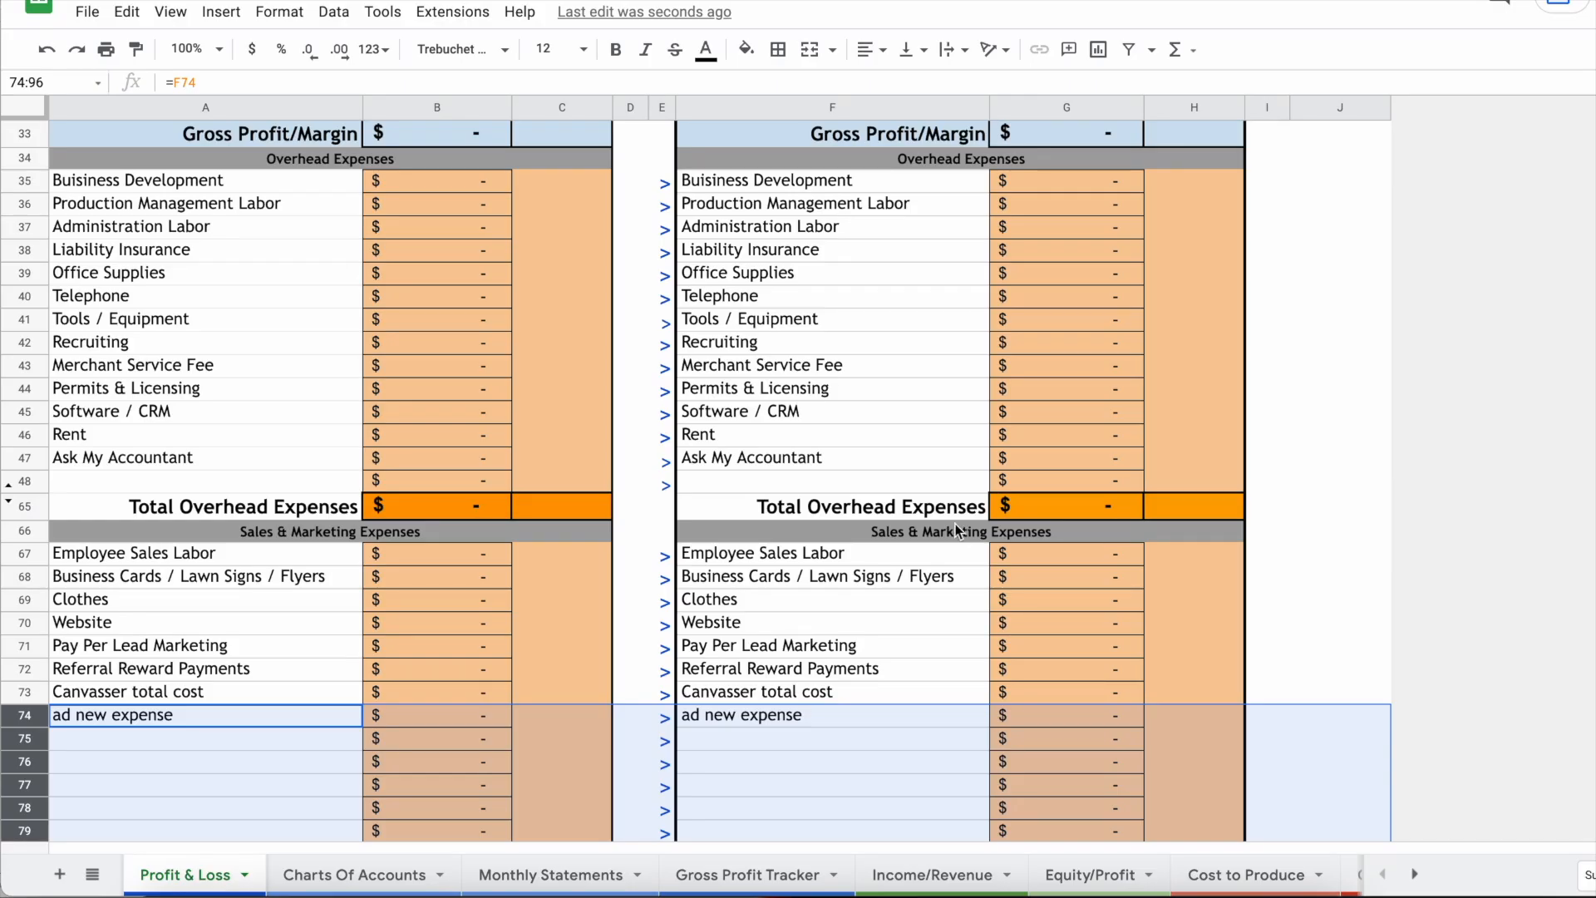
scroll(955, 525, down, 5)
scroll(784, 342, down, 3)
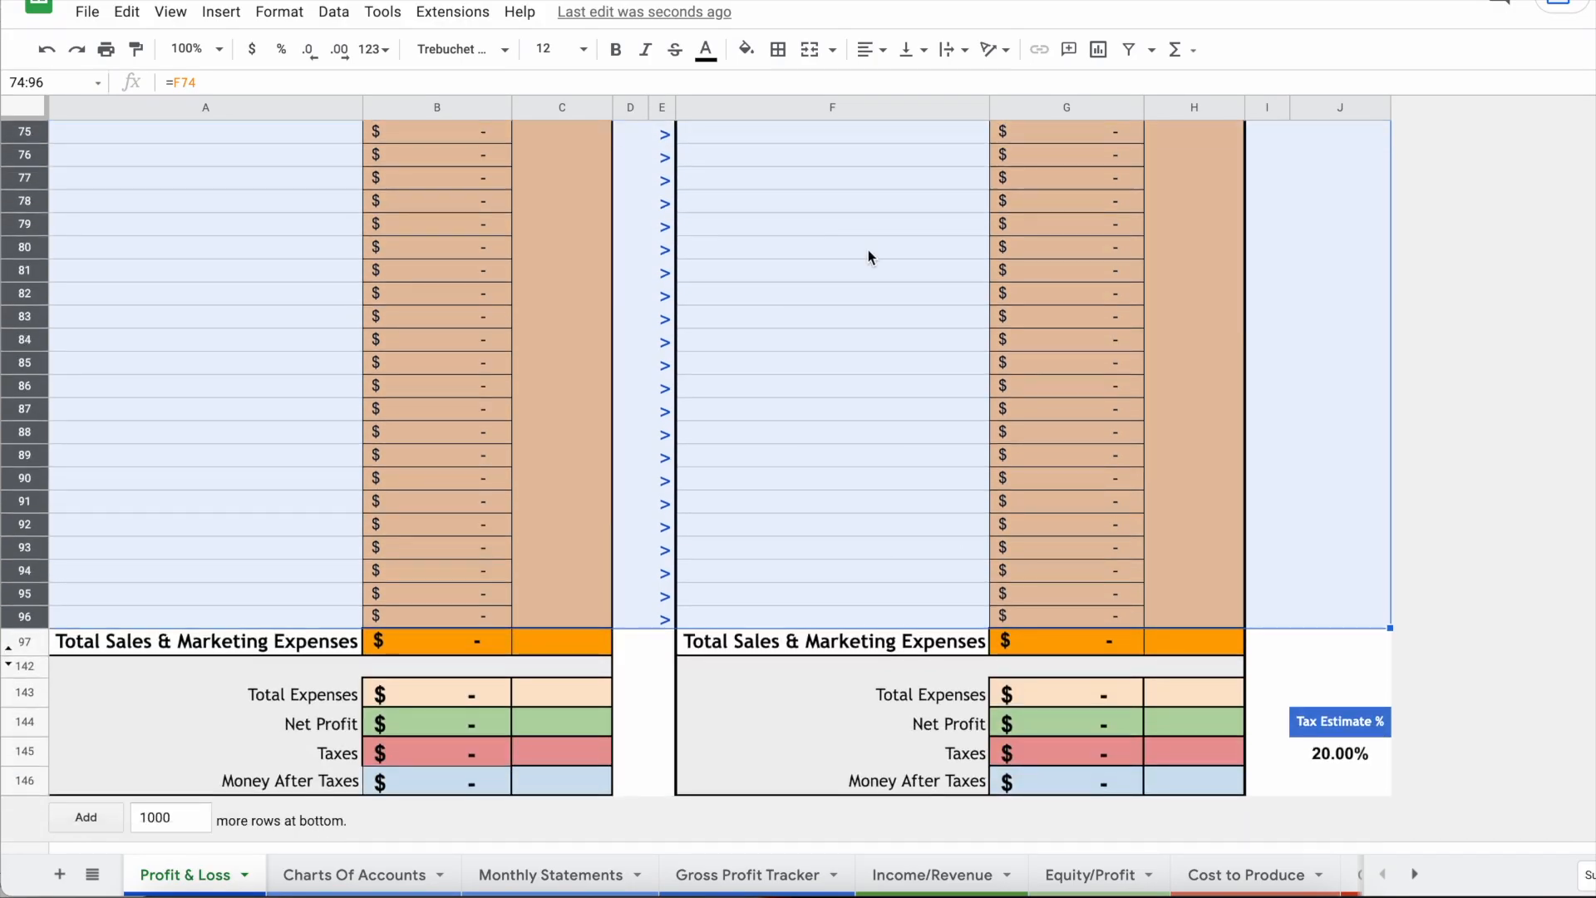
scroll(829, 390, up, 2)
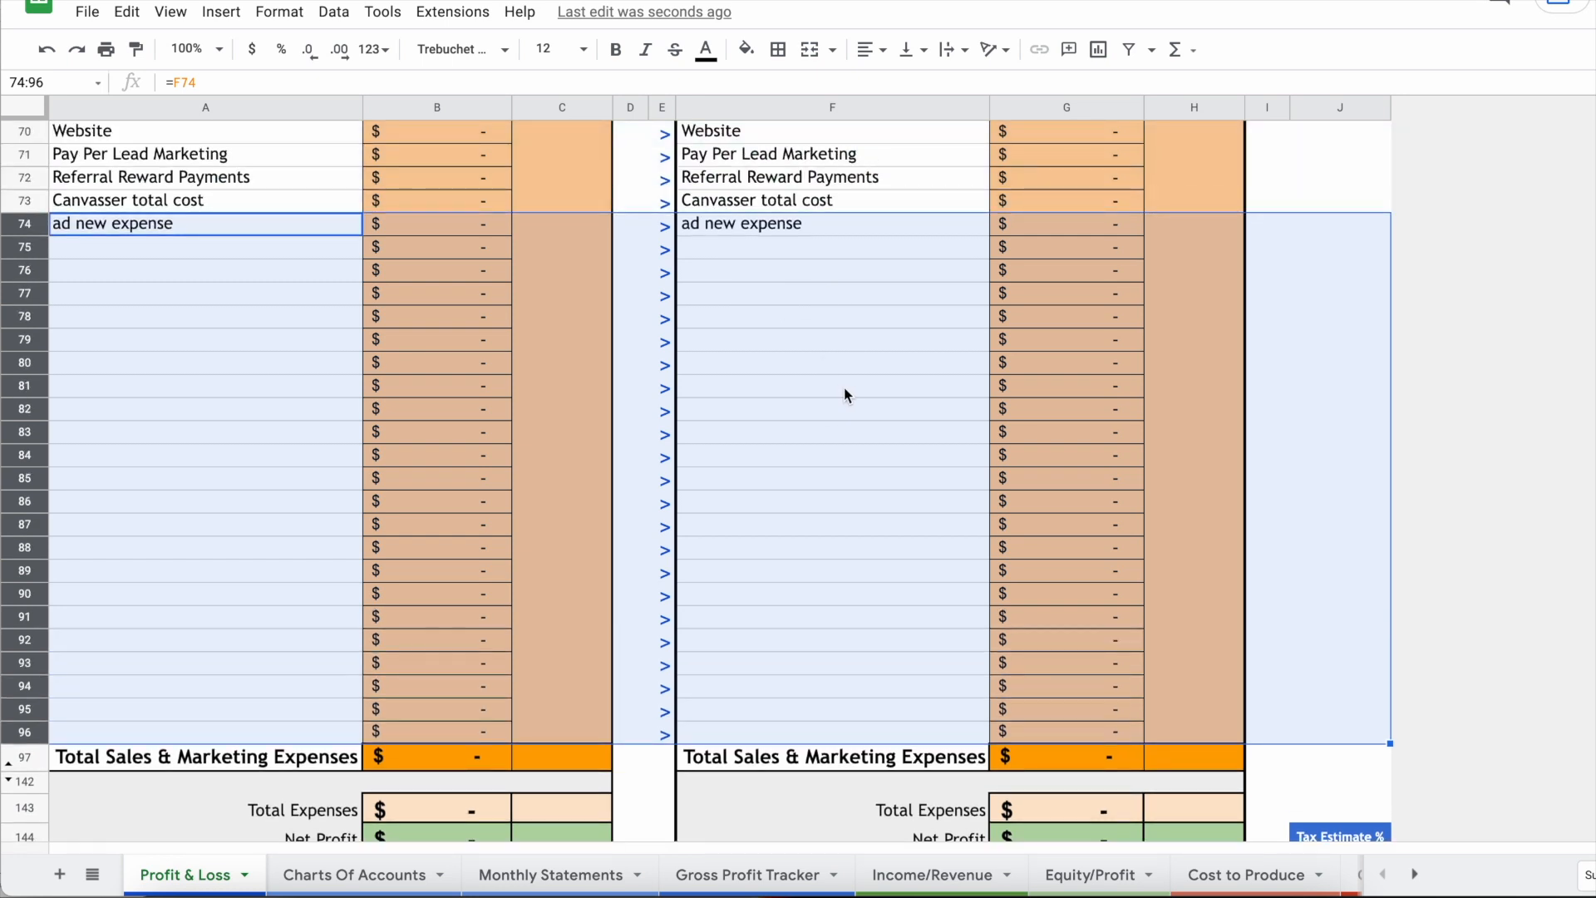
click(841, 394)
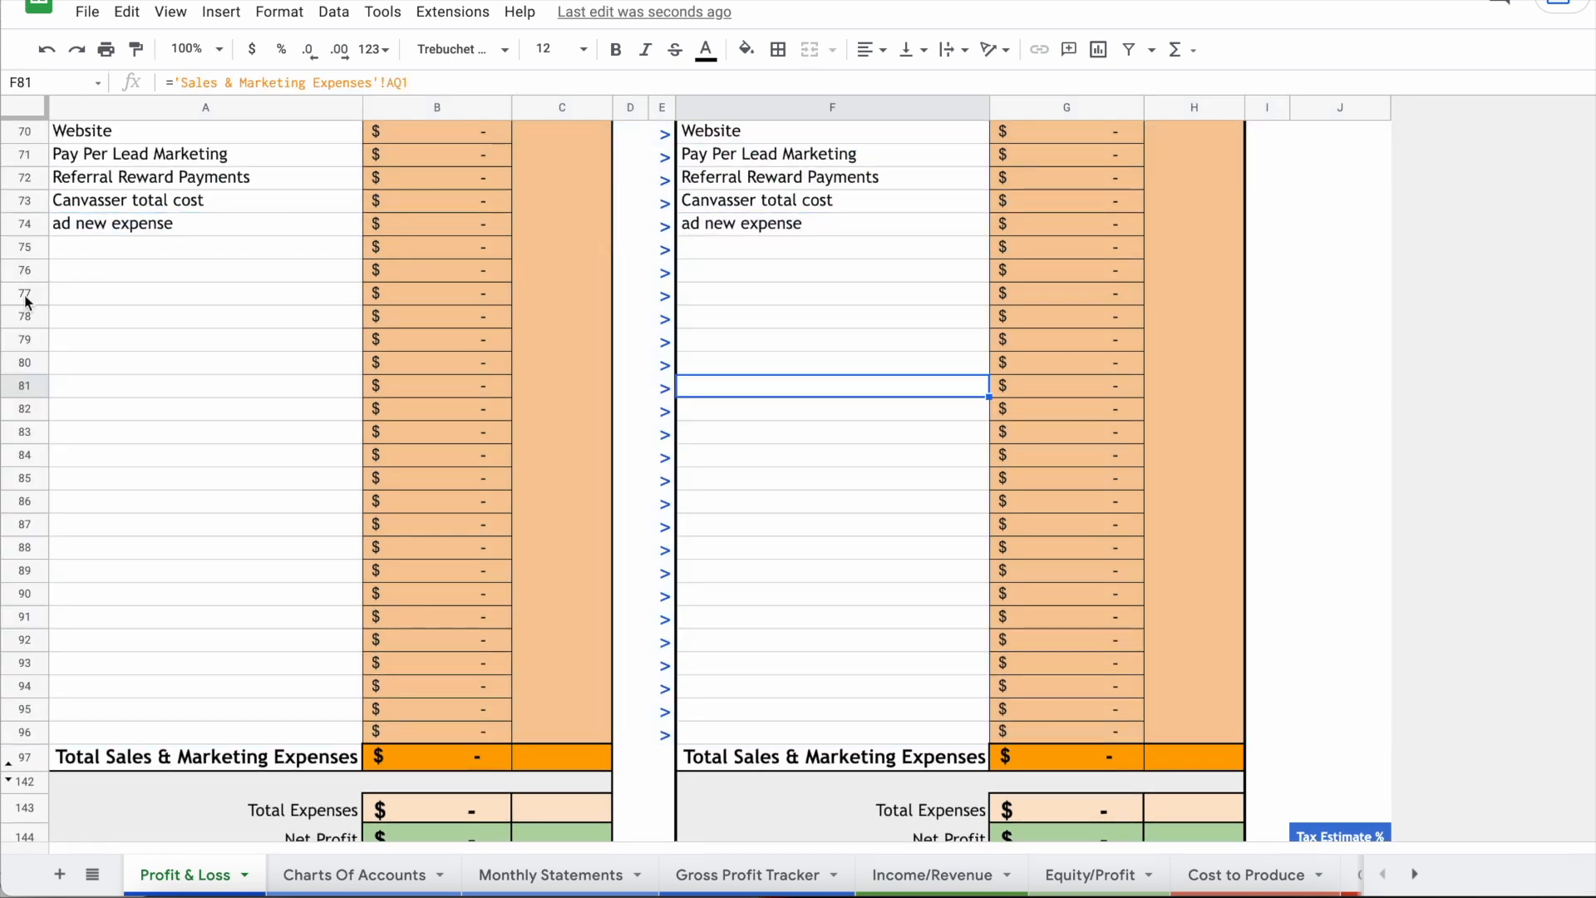
Step: Hide the empty rows 75–96 below 'ad new expense'
drag(30, 259, 31, 733)
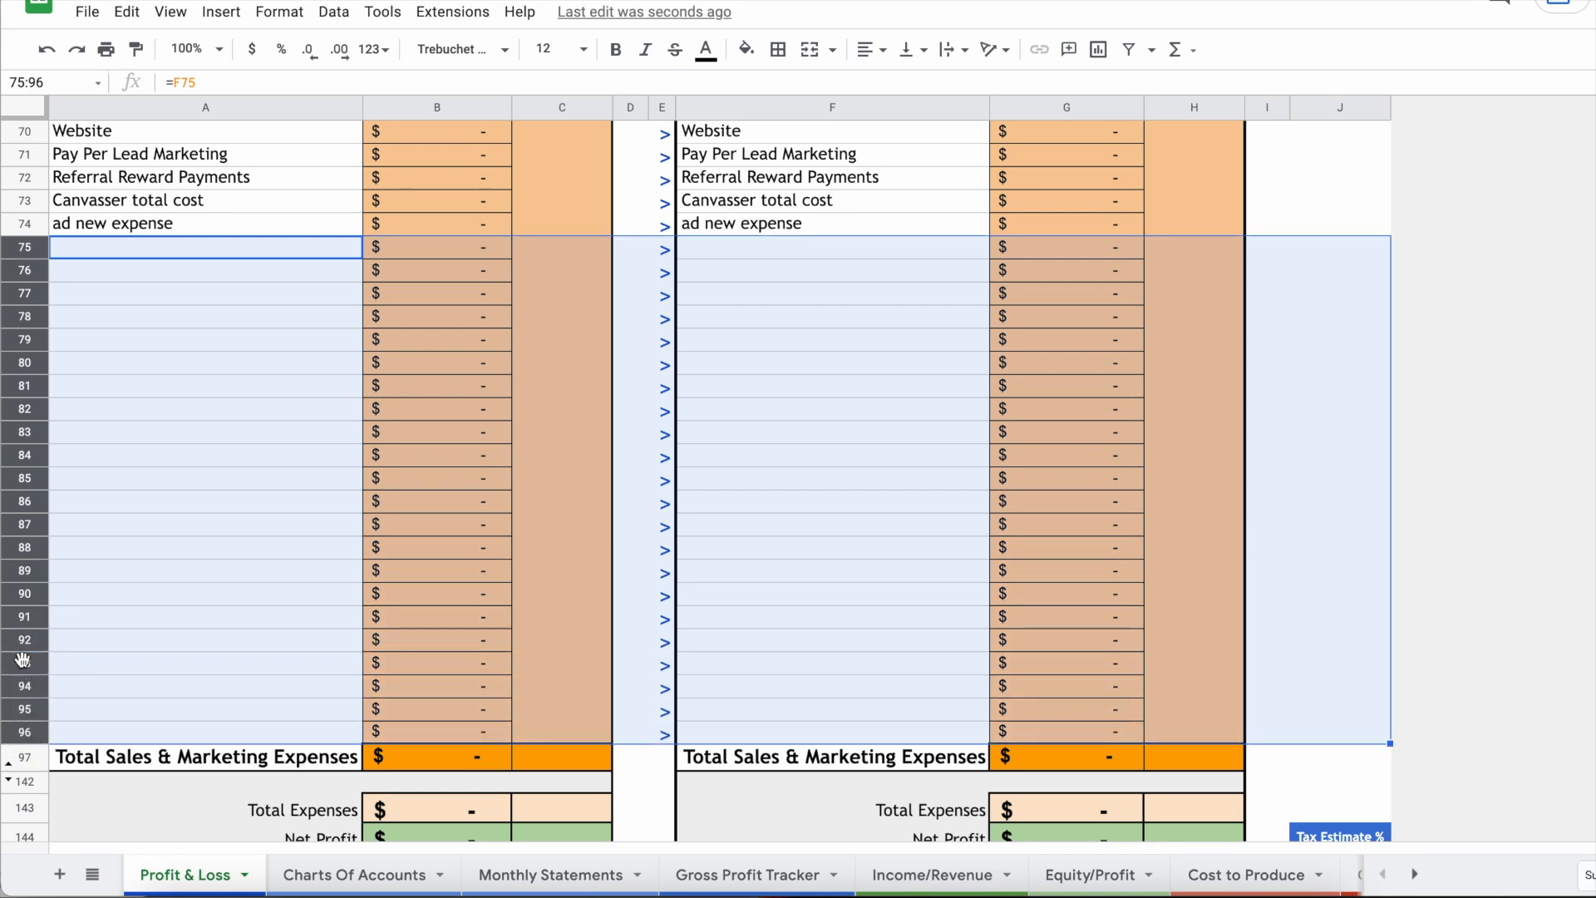
right_click(22, 659)
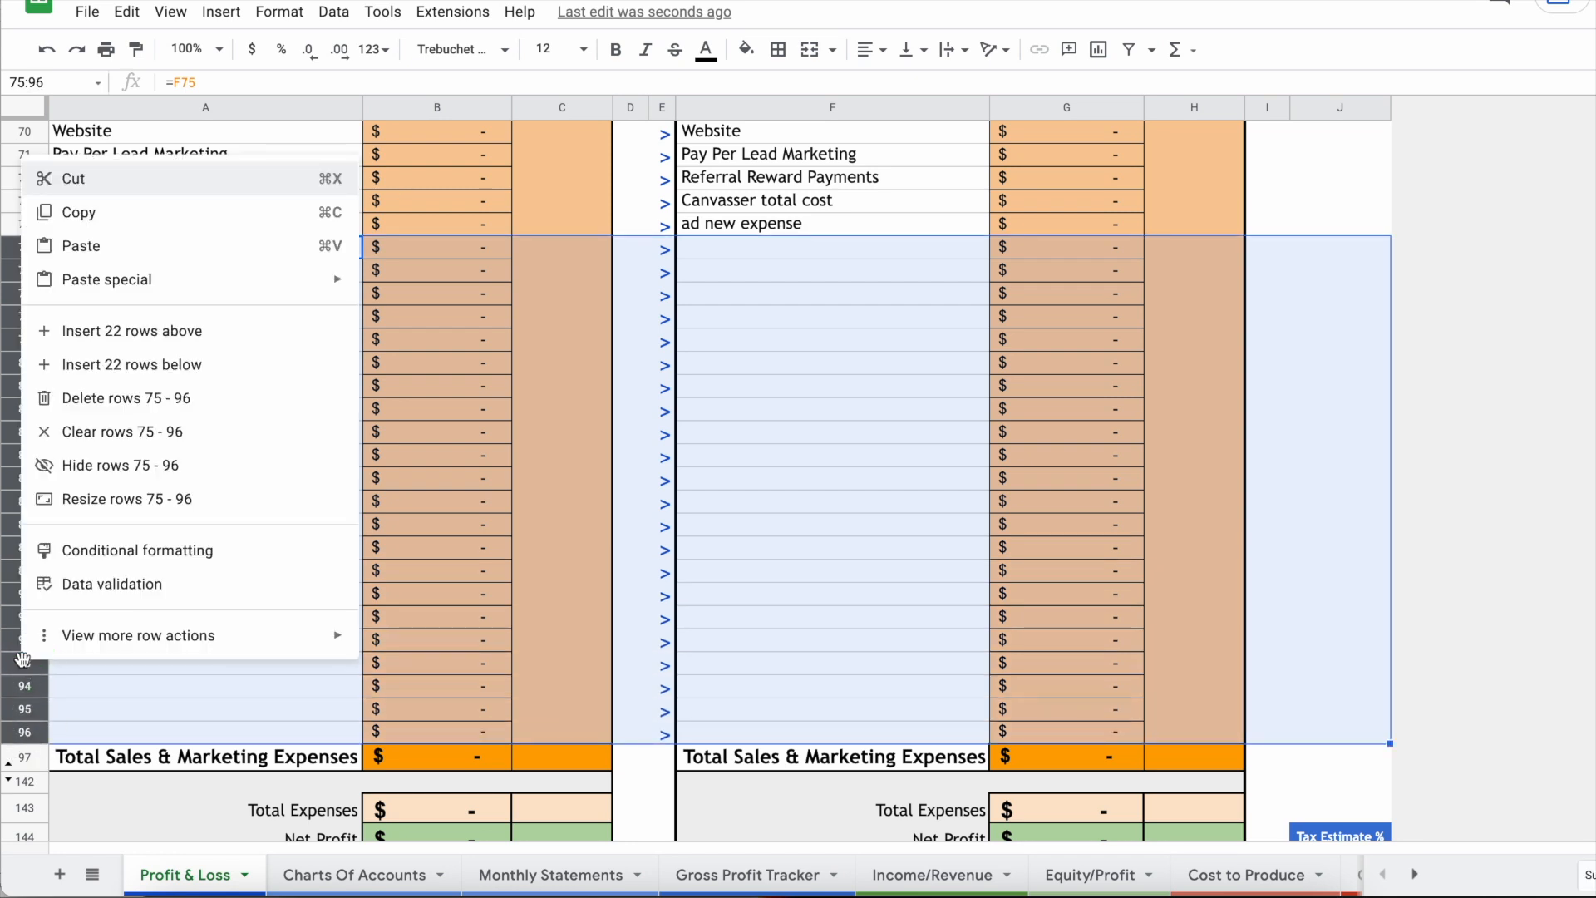
click(120, 465)
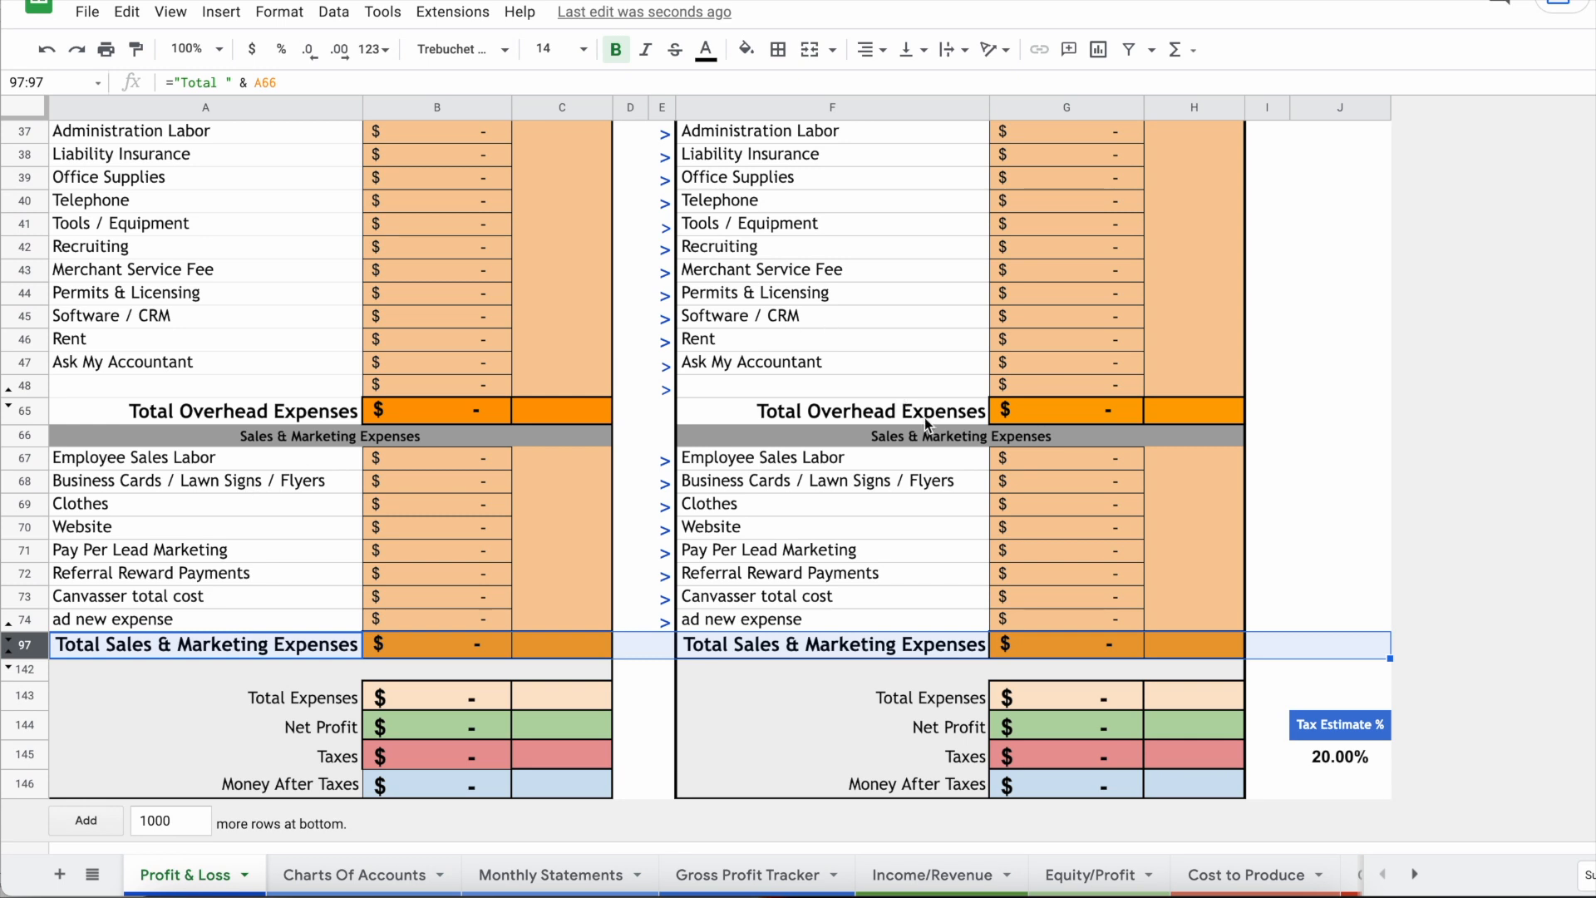
scroll(925, 420, up, 2)
scroll(924, 418, up, 3)
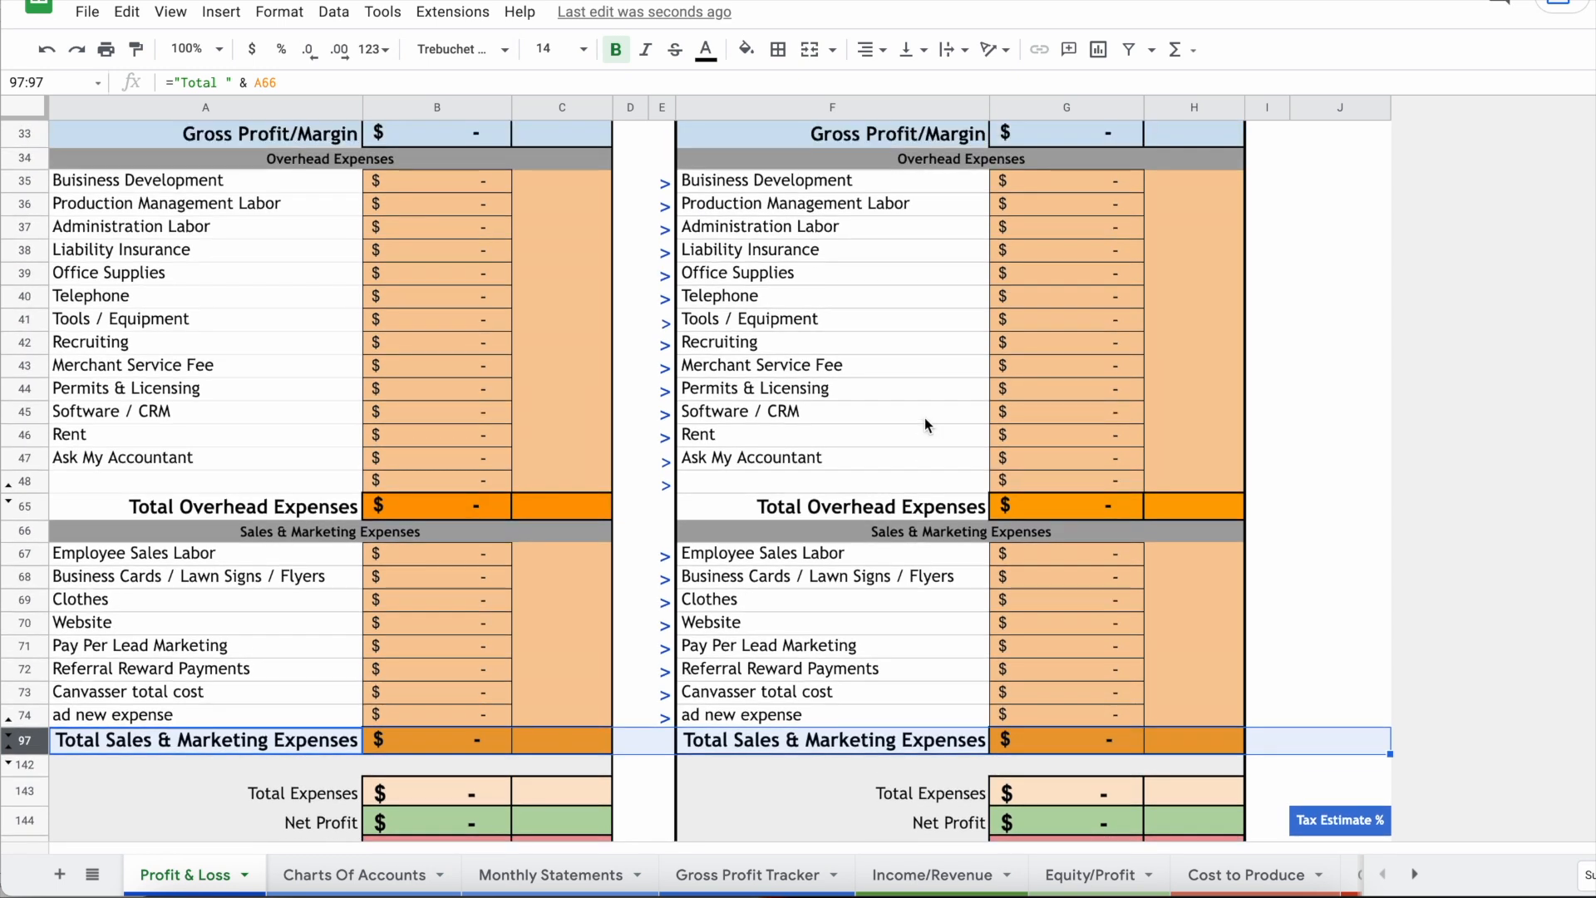
scroll(915, 416, down, 1)
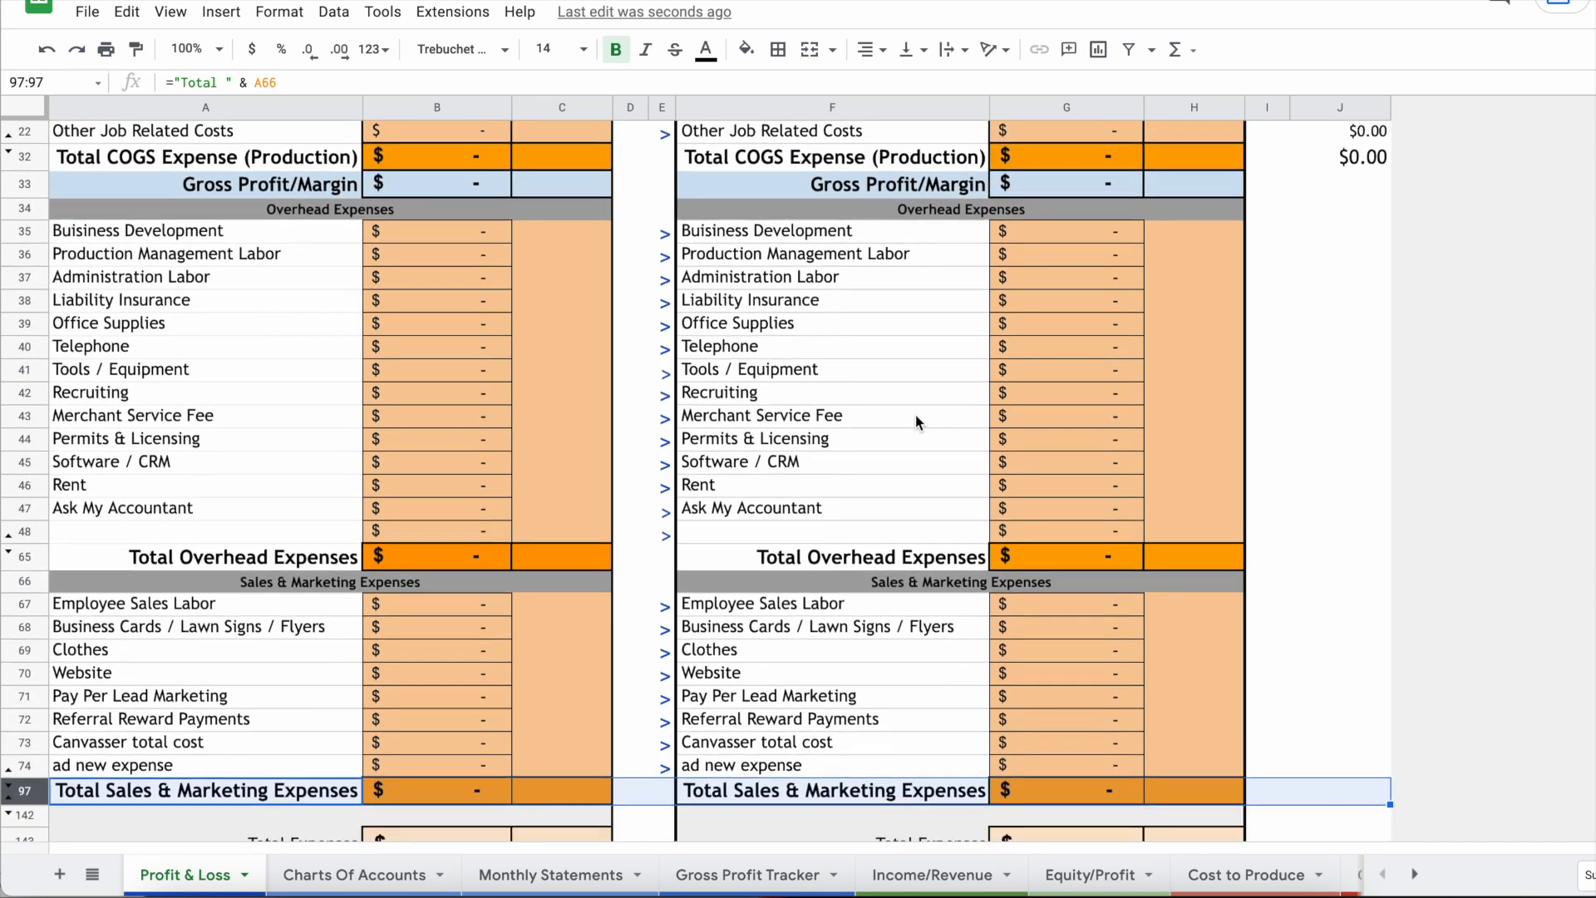
click(787, 533)
scroll(927, 557, down, 1)
scroll(926, 555, down, 1)
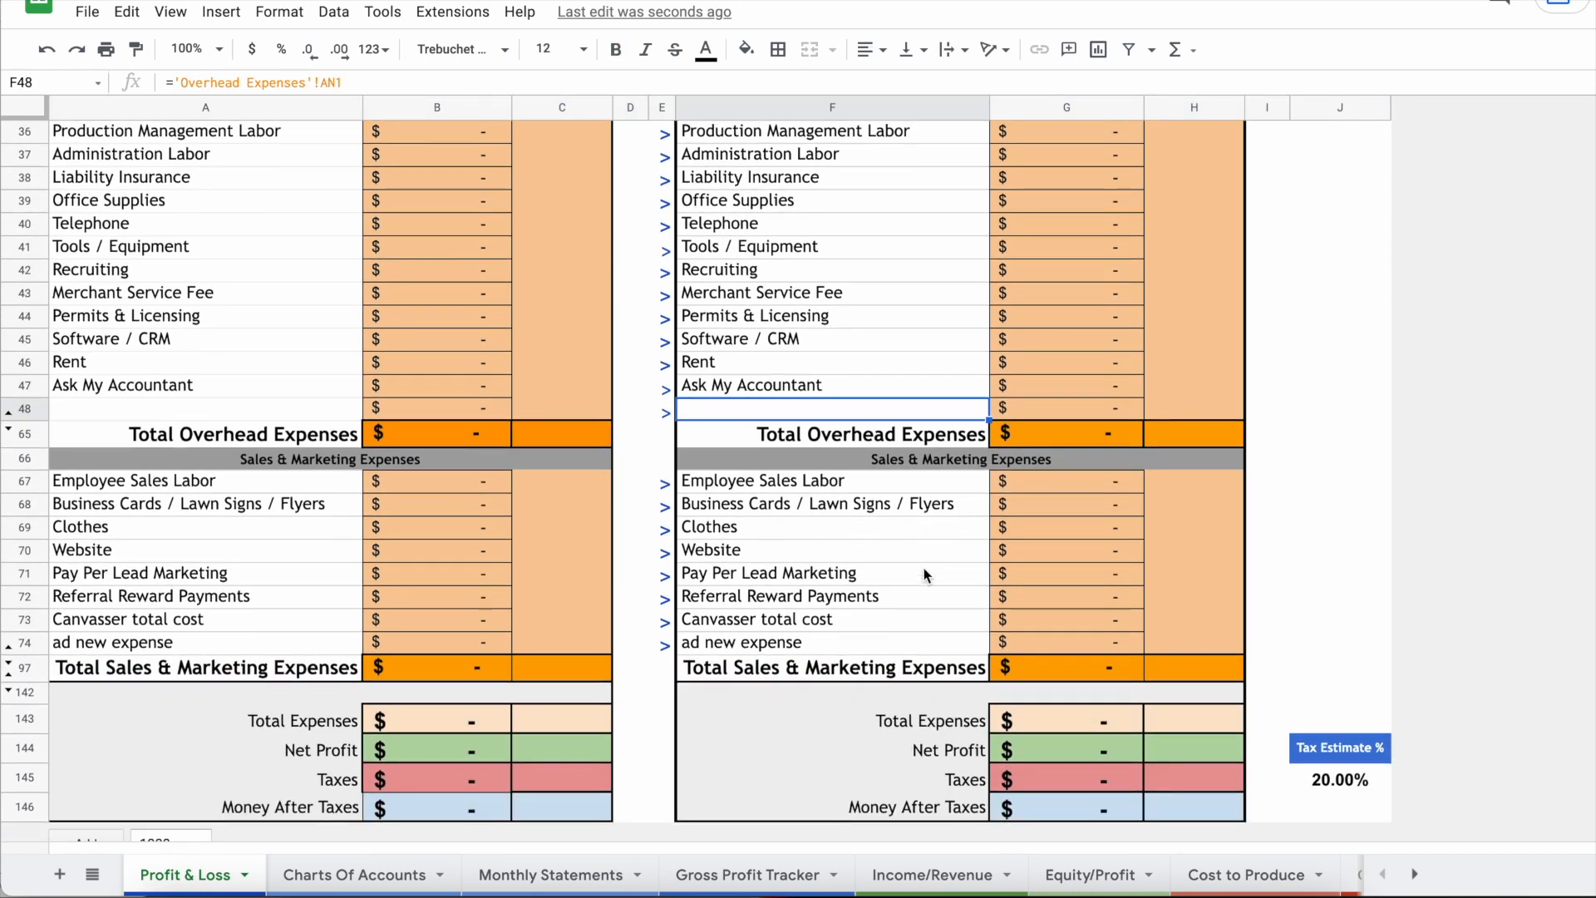
click(10, 673)
scroll(941, 585, down, 2)
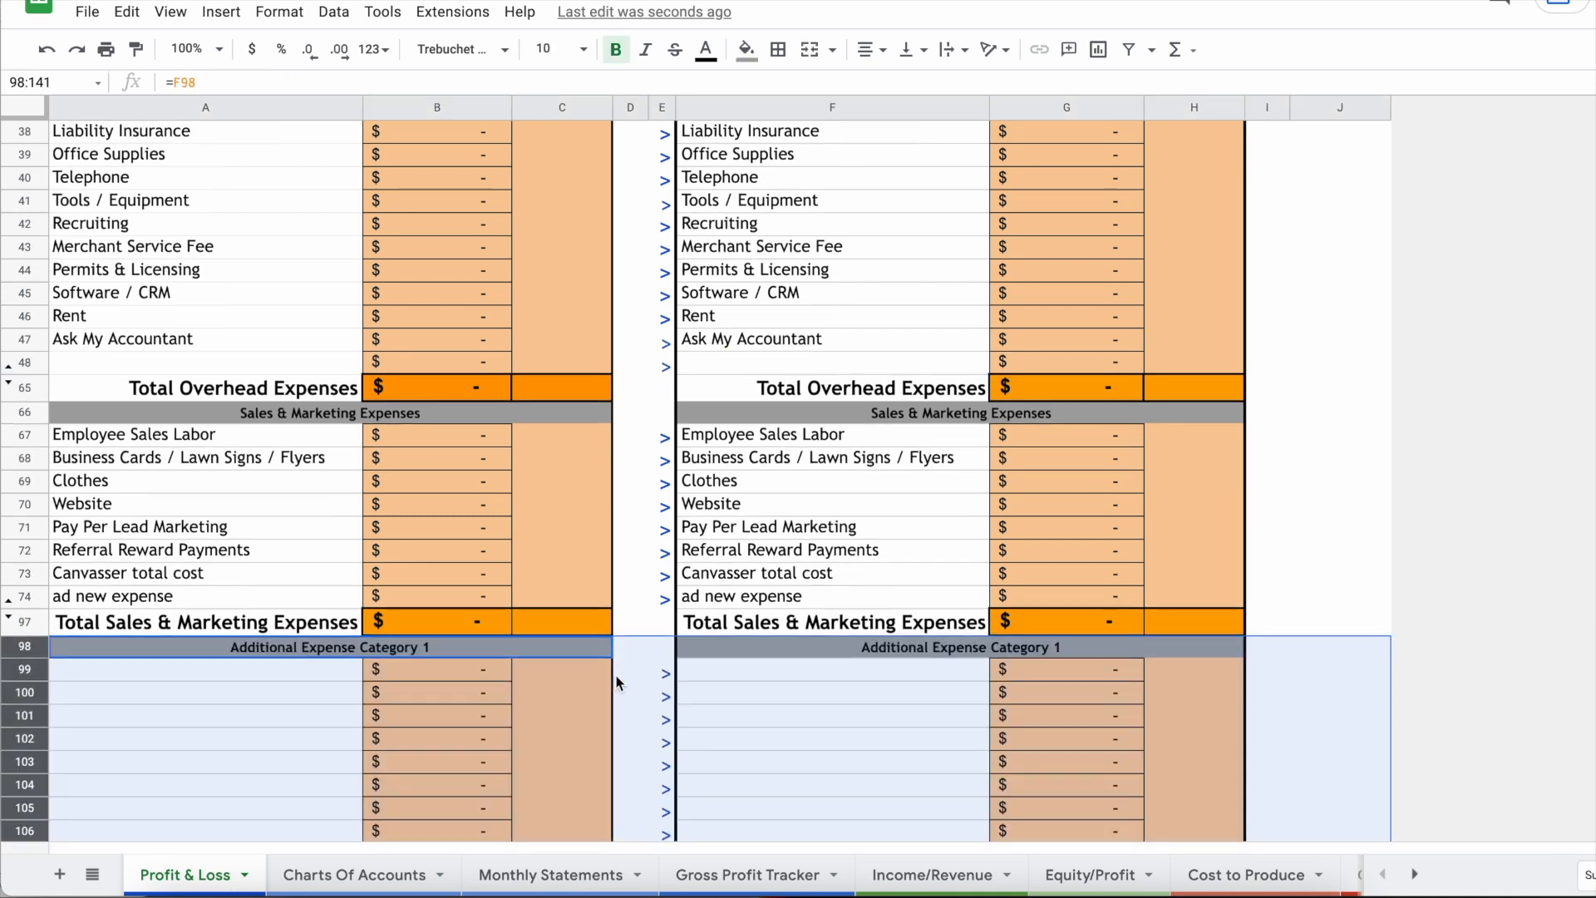
click(939, 600)
scroll(939, 598, down, 2)
scroll(939, 598, down, 1)
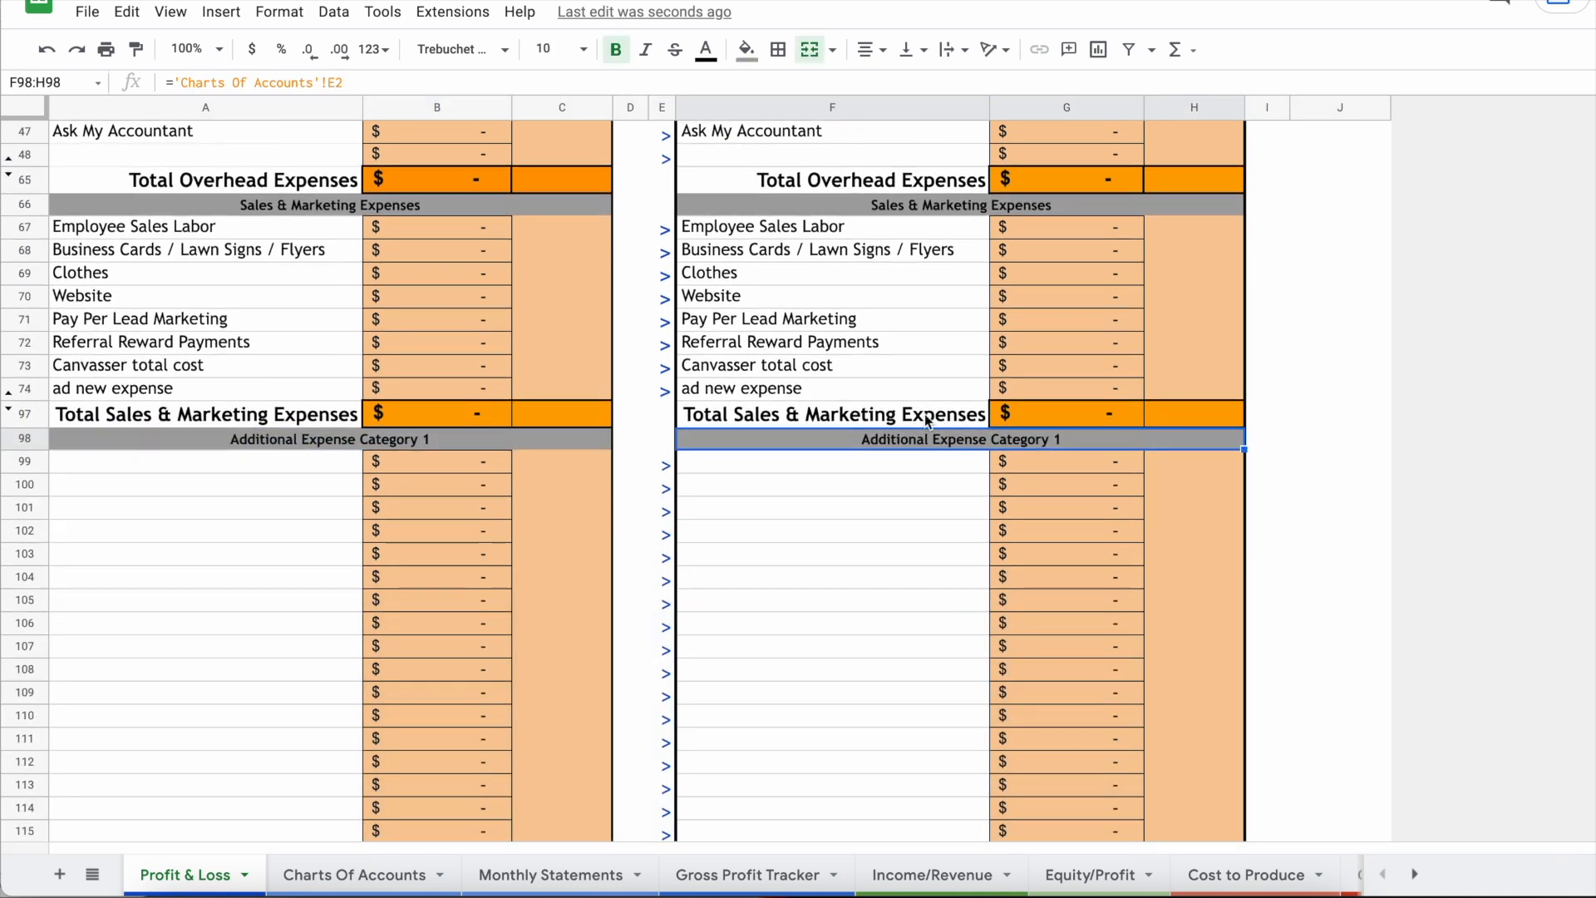
scroll(1107, 452, down, 6)
click(1001, 349)
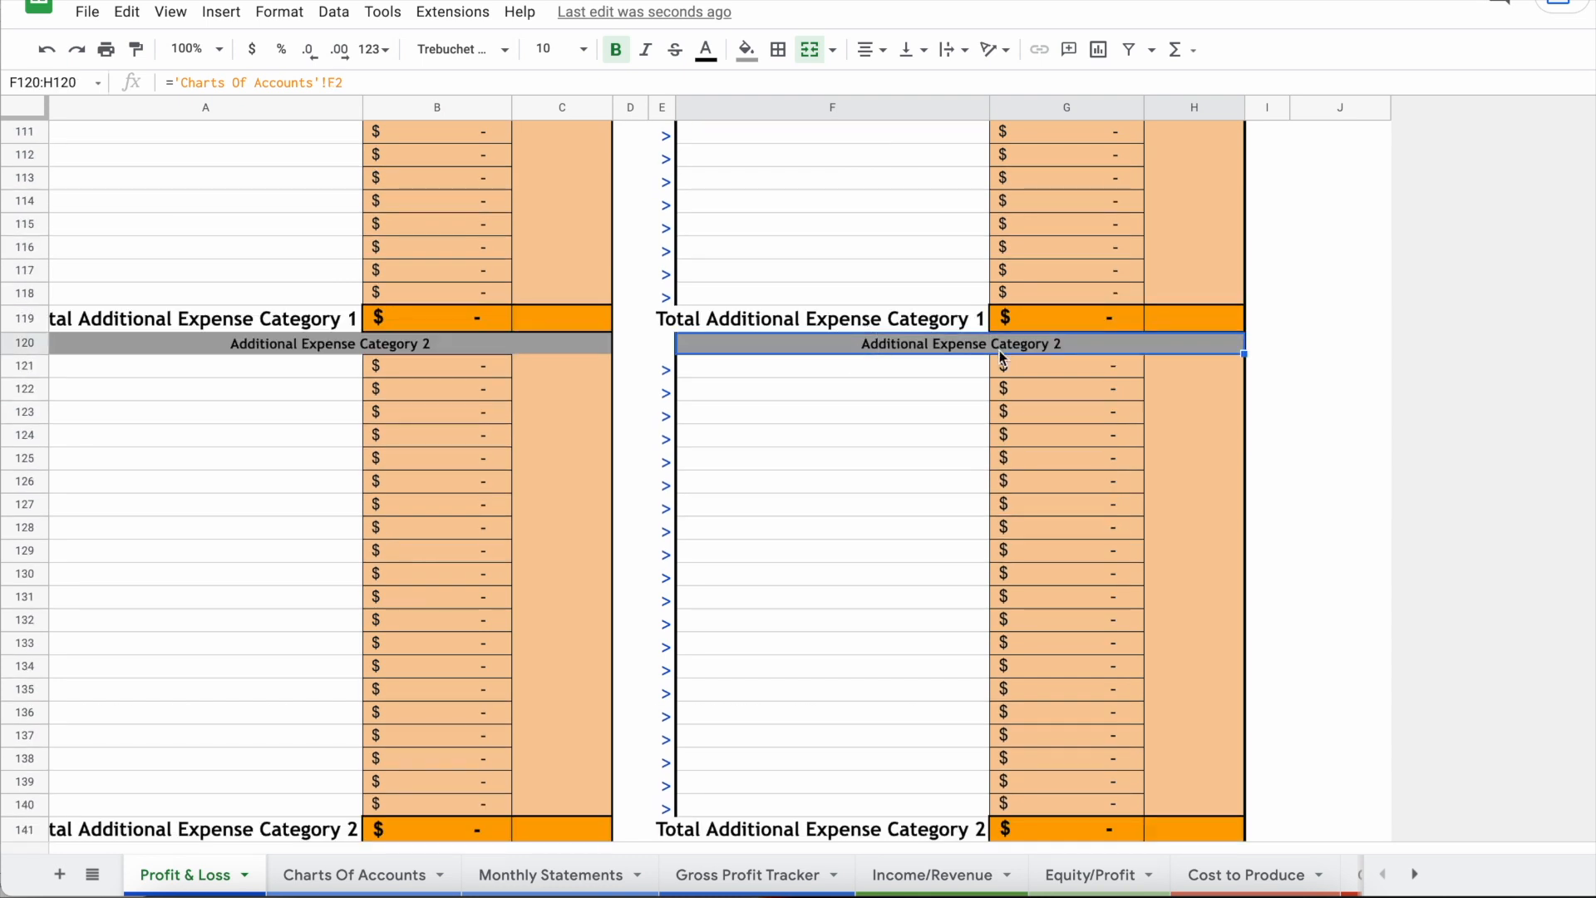
scroll(937, 629, up, 2)
key(super+z)
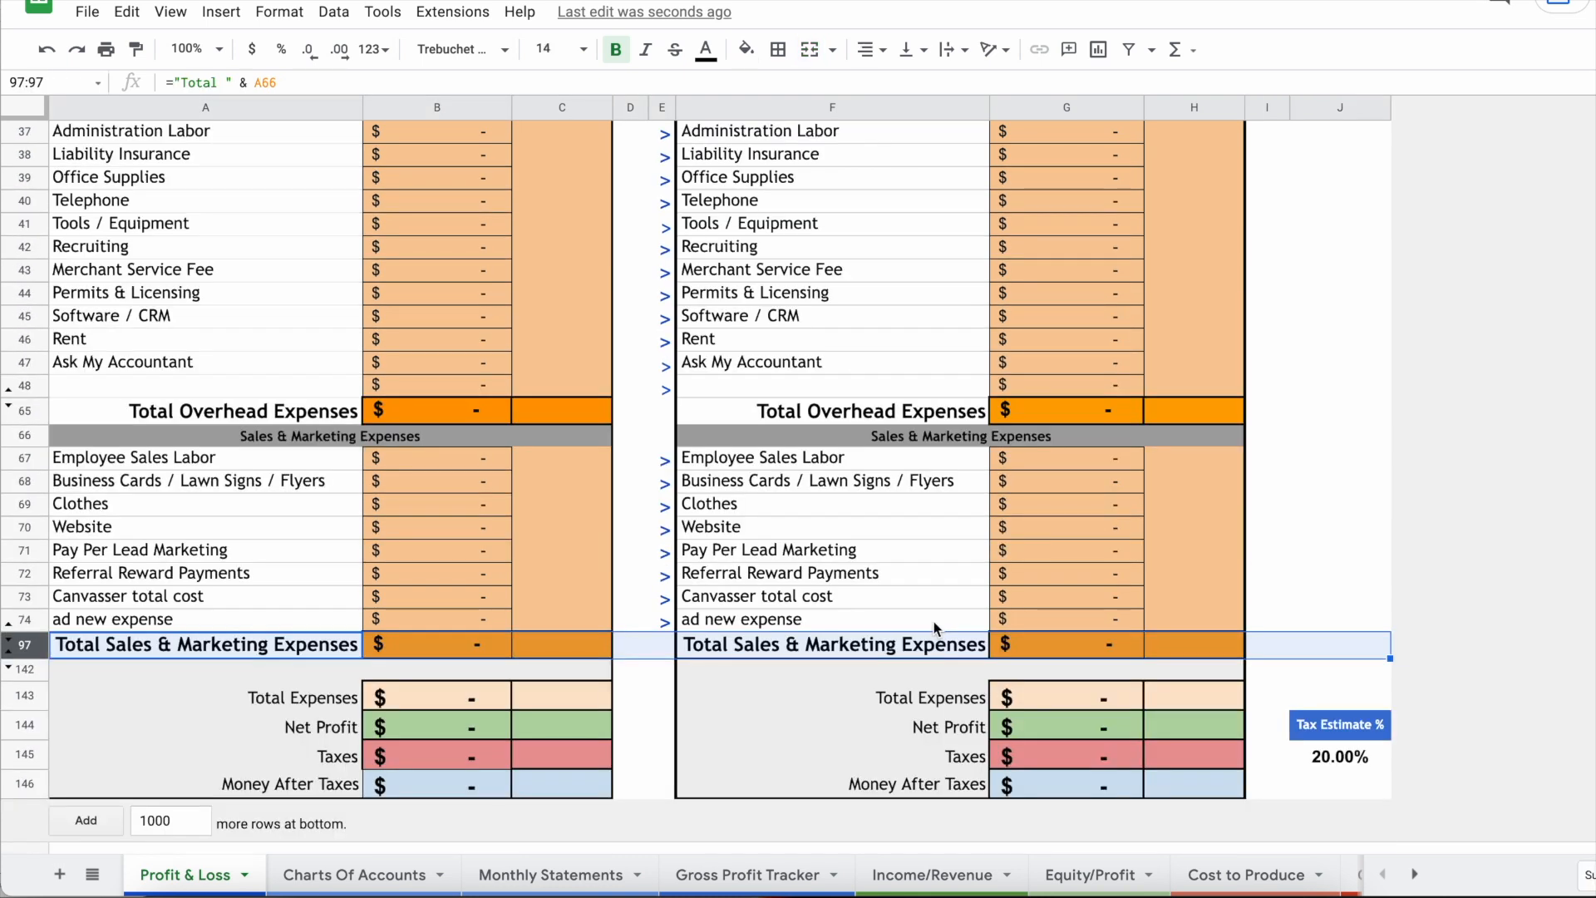
scroll(936, 629, up, 3)
scroll(934, 628, up, 2)
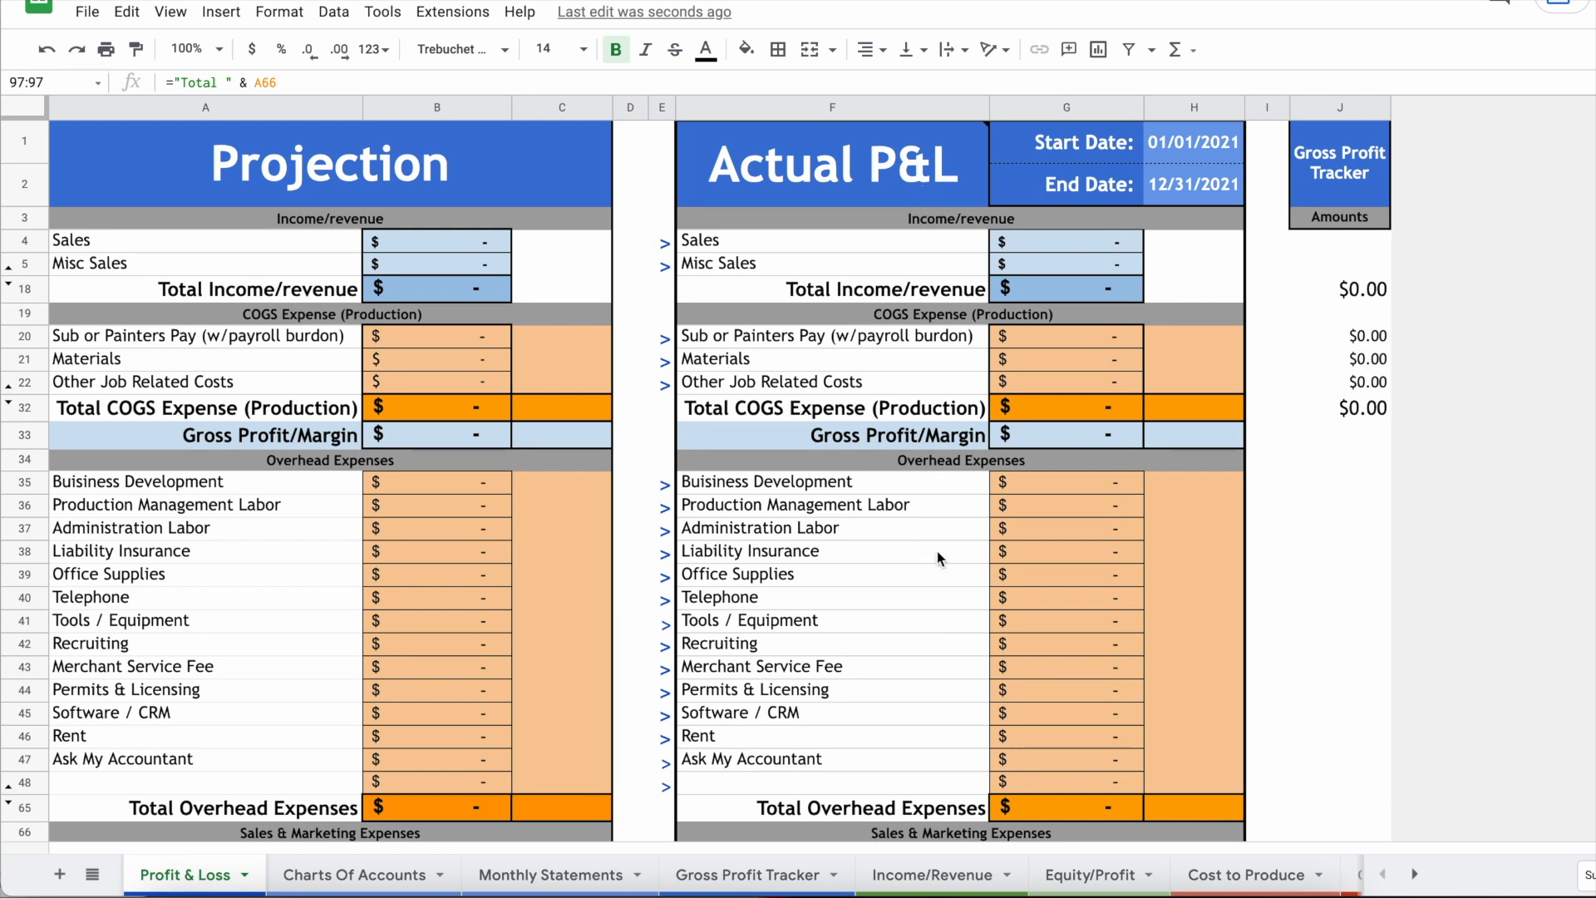
Step: Review account categories A3:D12, the Projection column and the actual Sales cell's linked formula
click(371, 874)
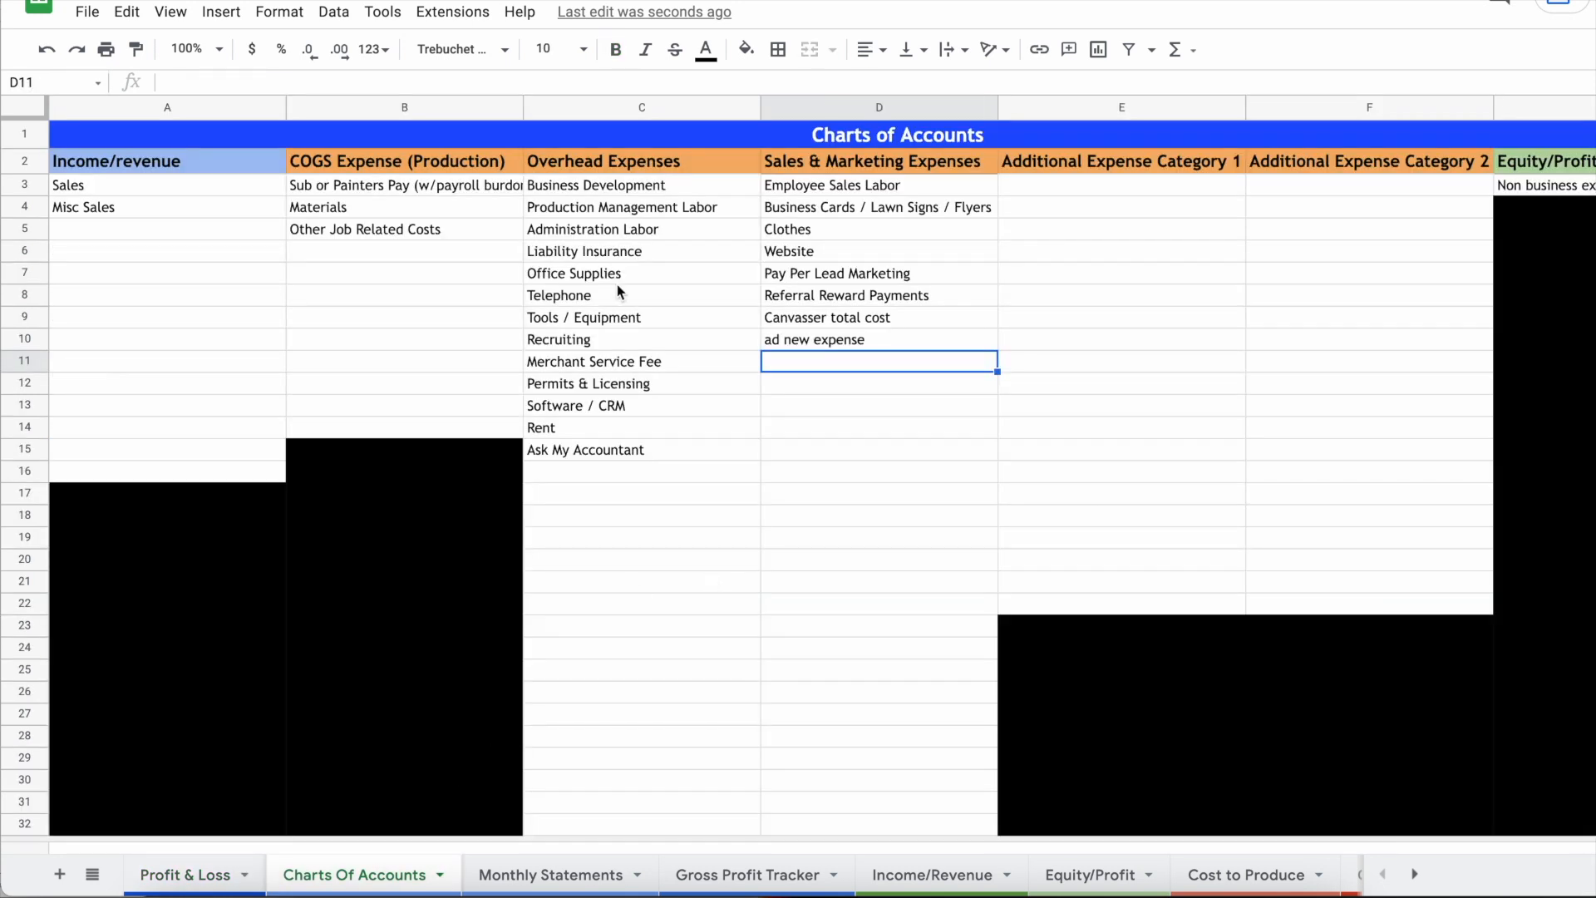
drag(281, 185, 979, 439)
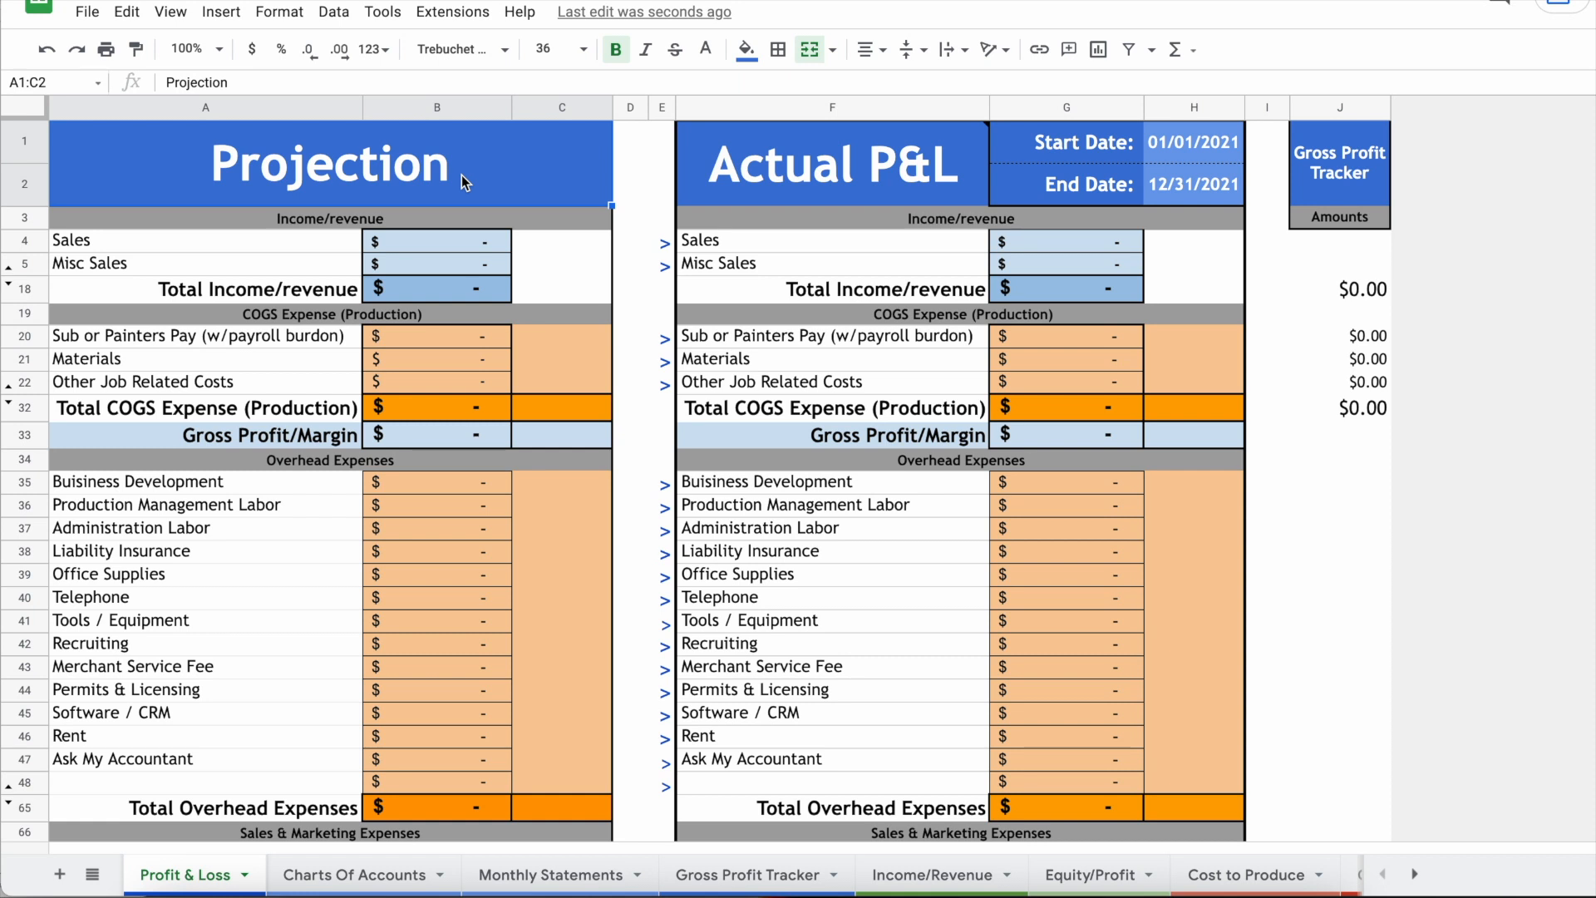
drag(462, 175, 443, 710)
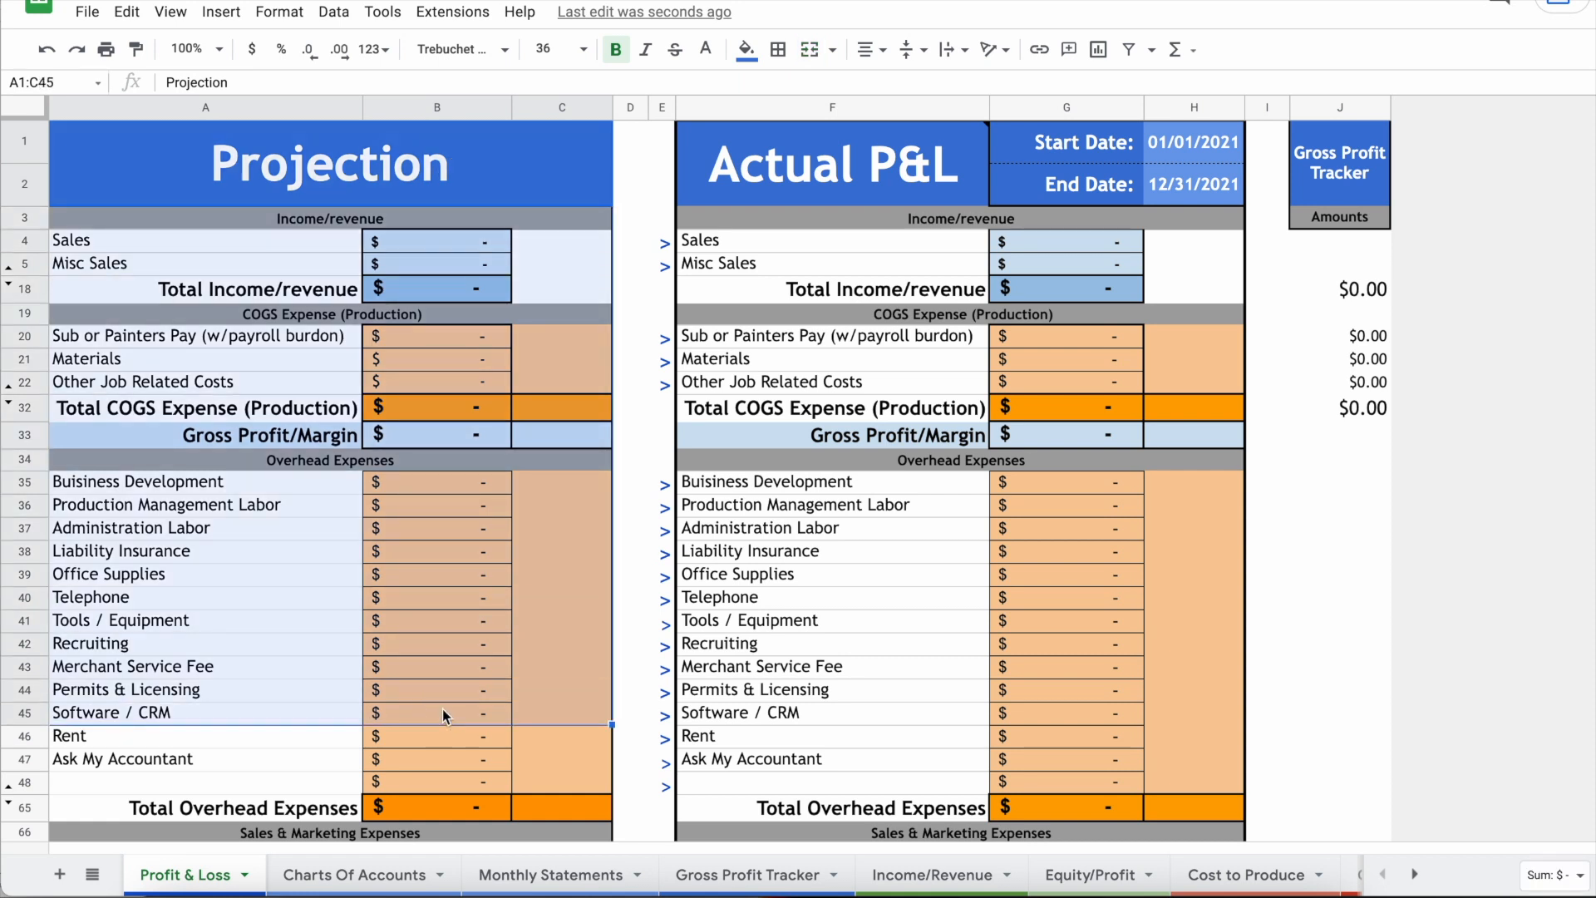
click(467, 245)
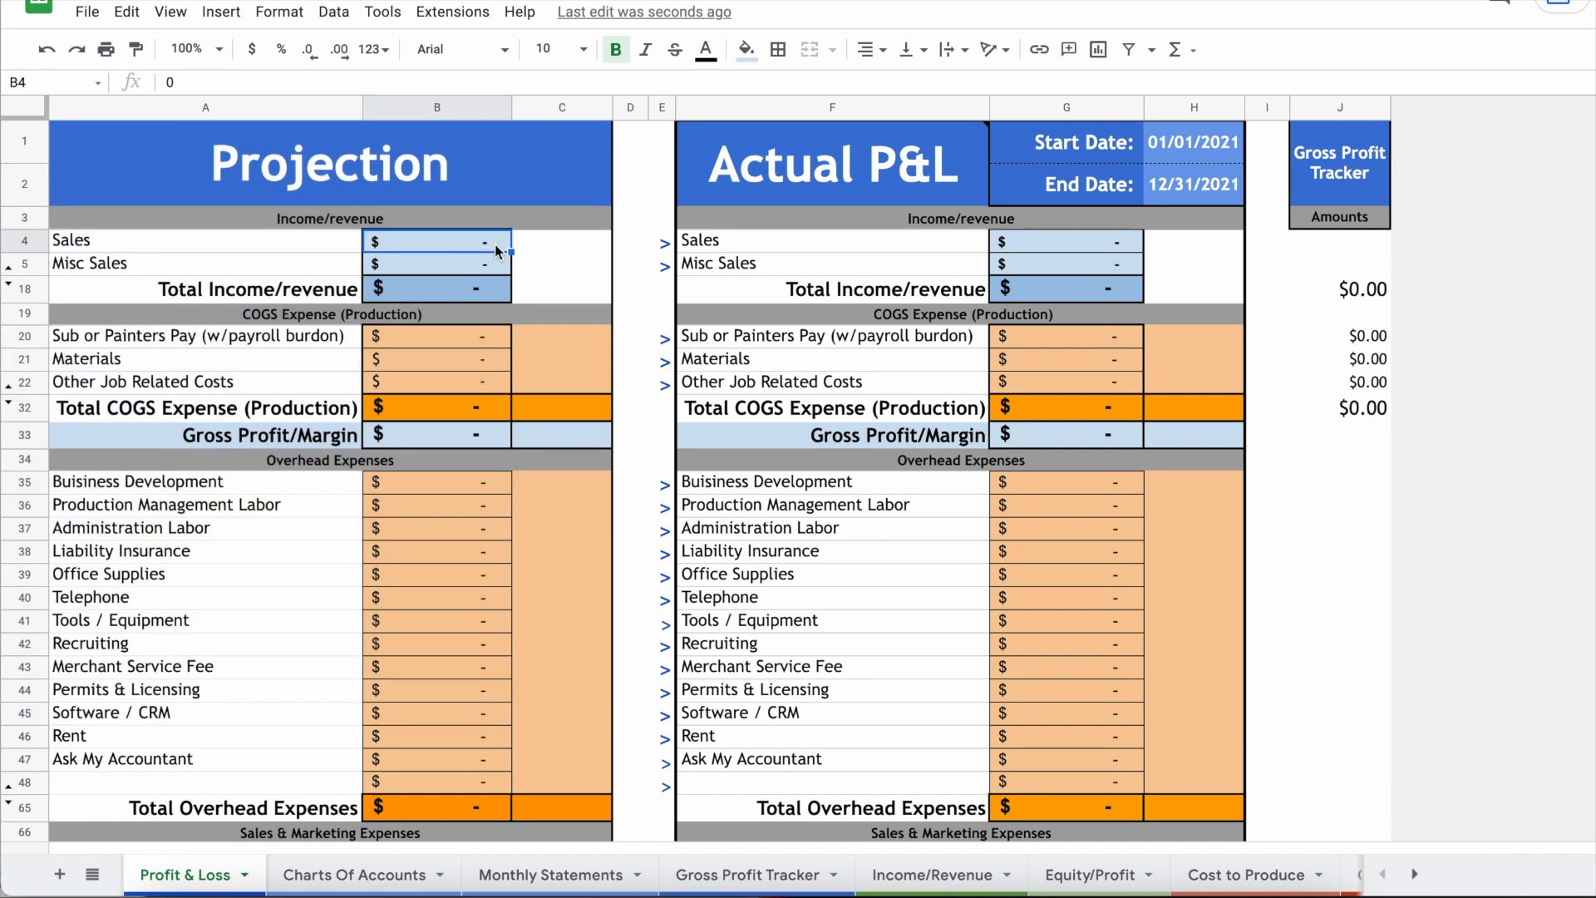
click(1050, 248)
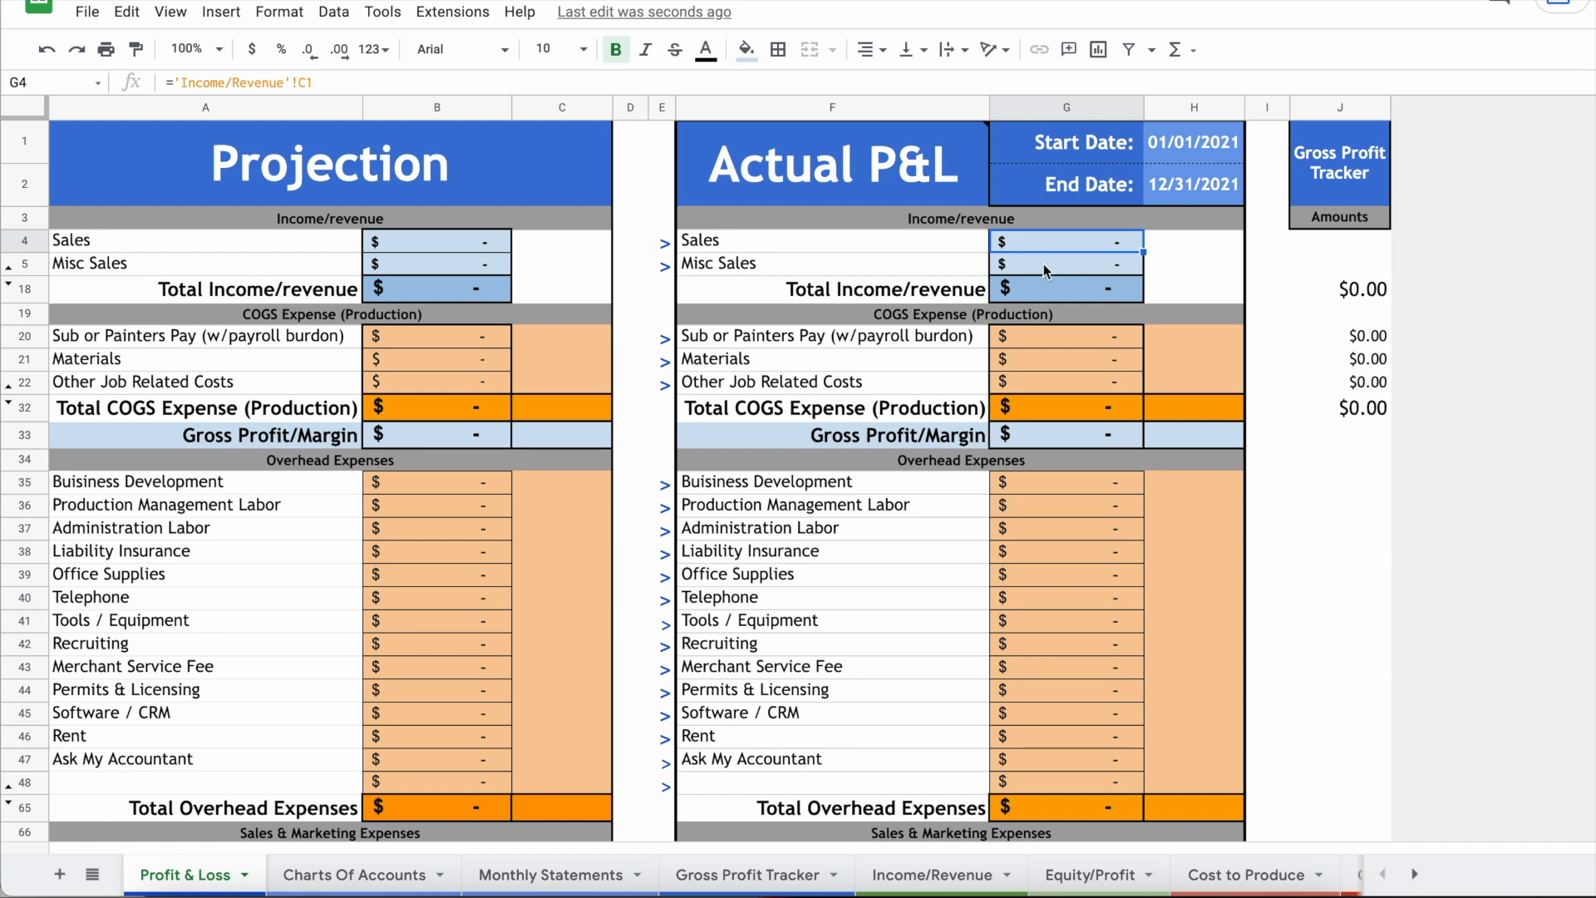
click(499, 243)
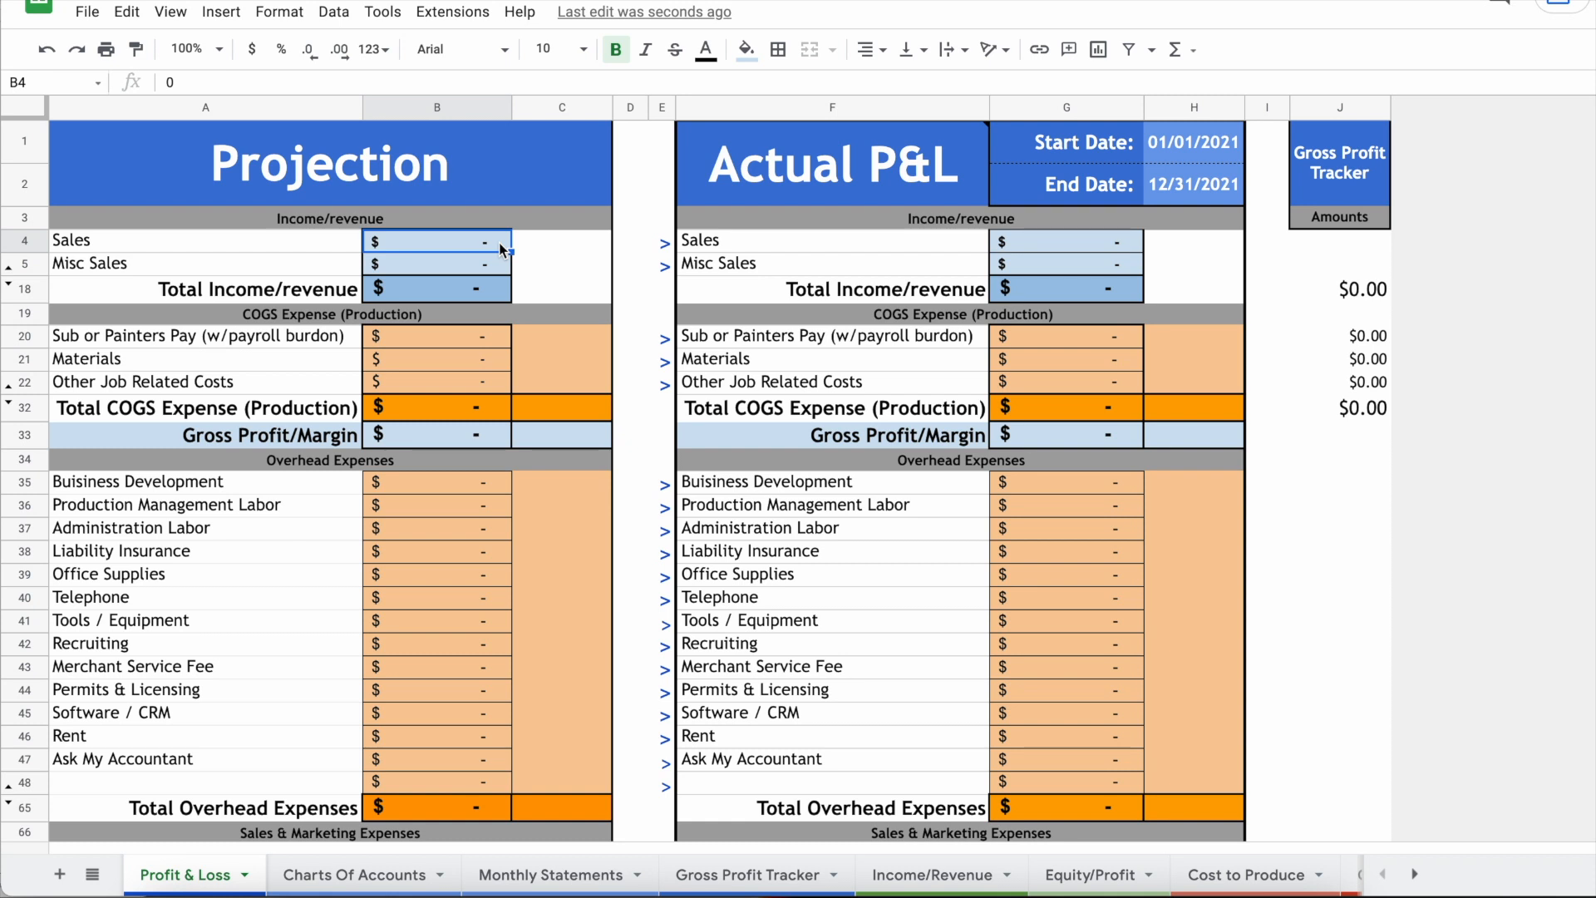
Step: Enter 150000 as projected Sales in B4 and look over the projected Rent and Materials amounts
text(150000)
key(Return)
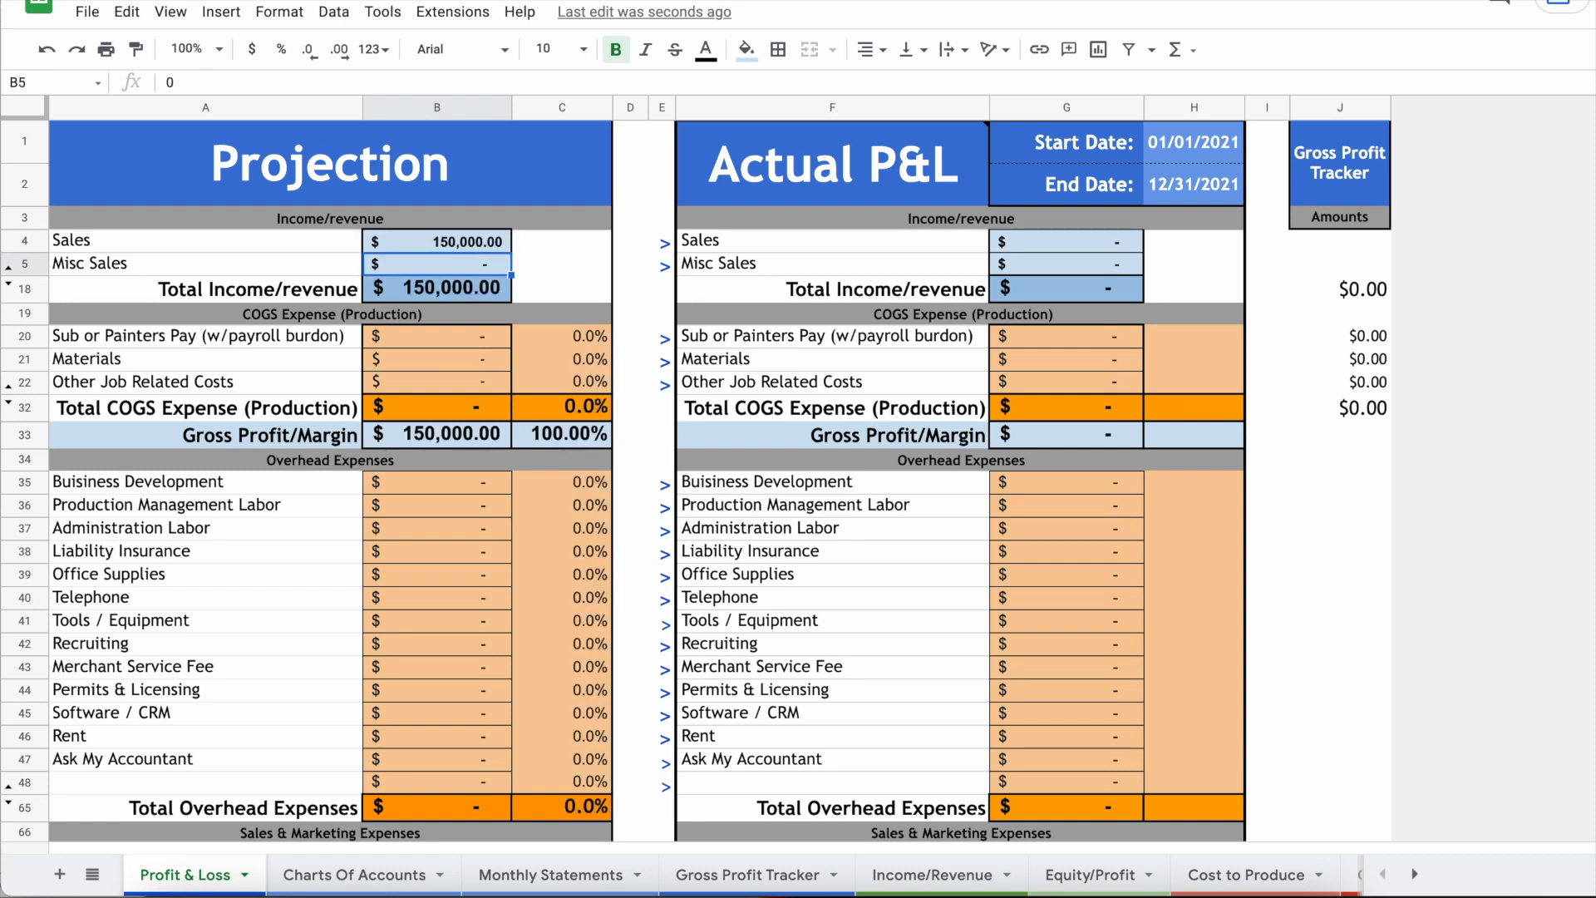
scroll(455, 444, down, 5)
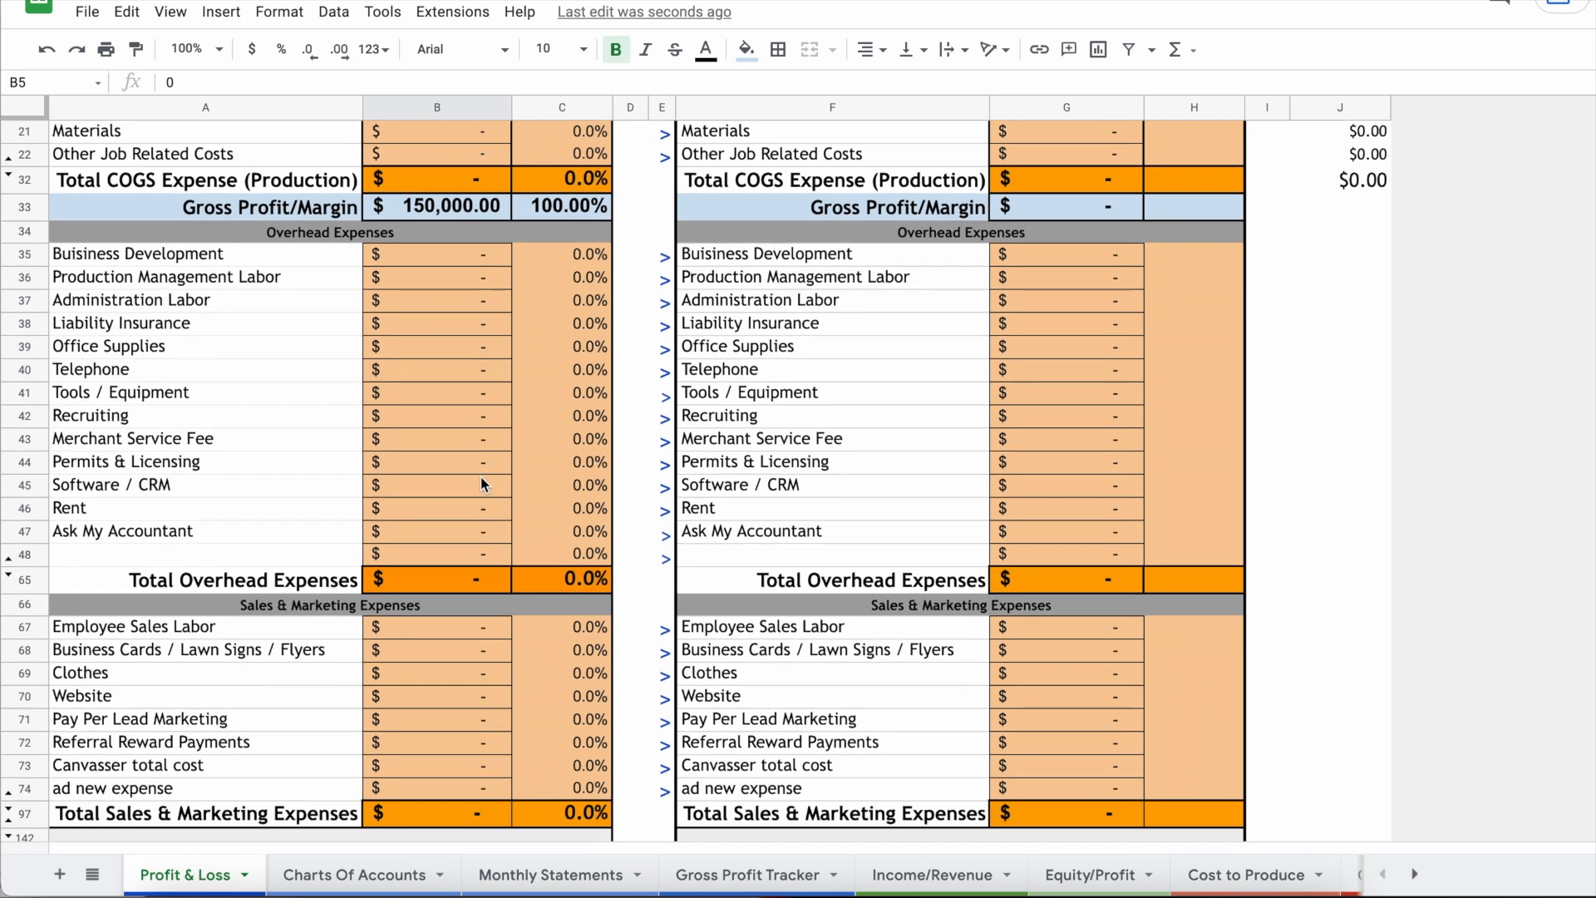
scroll(480, 476, up, 1)
scroll(480, 482, up, 1)
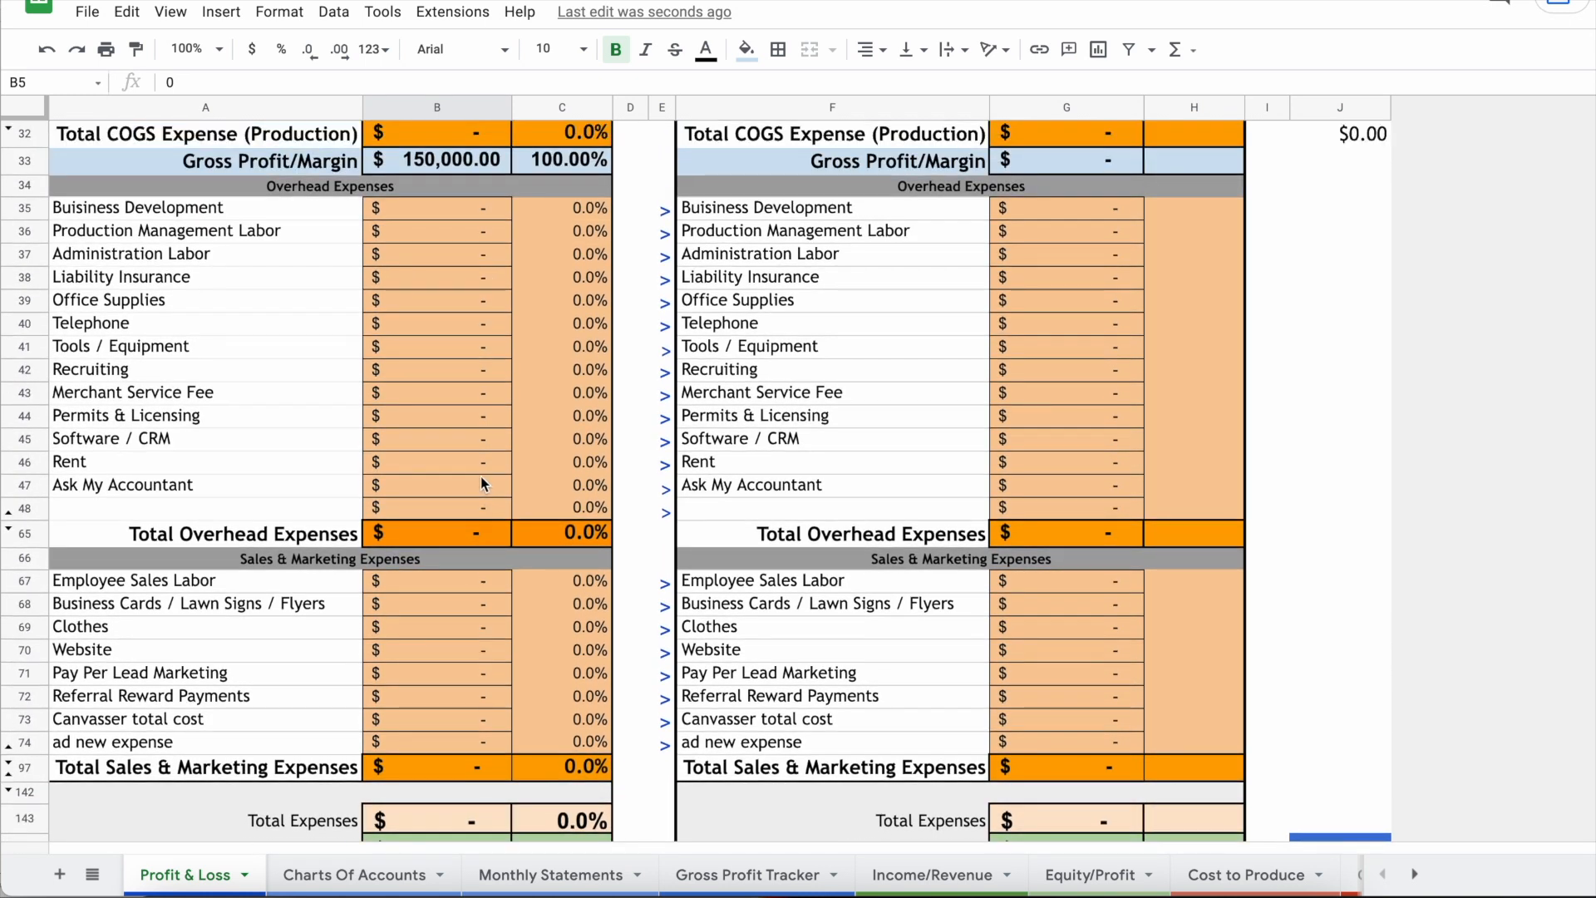
click(416, 470)
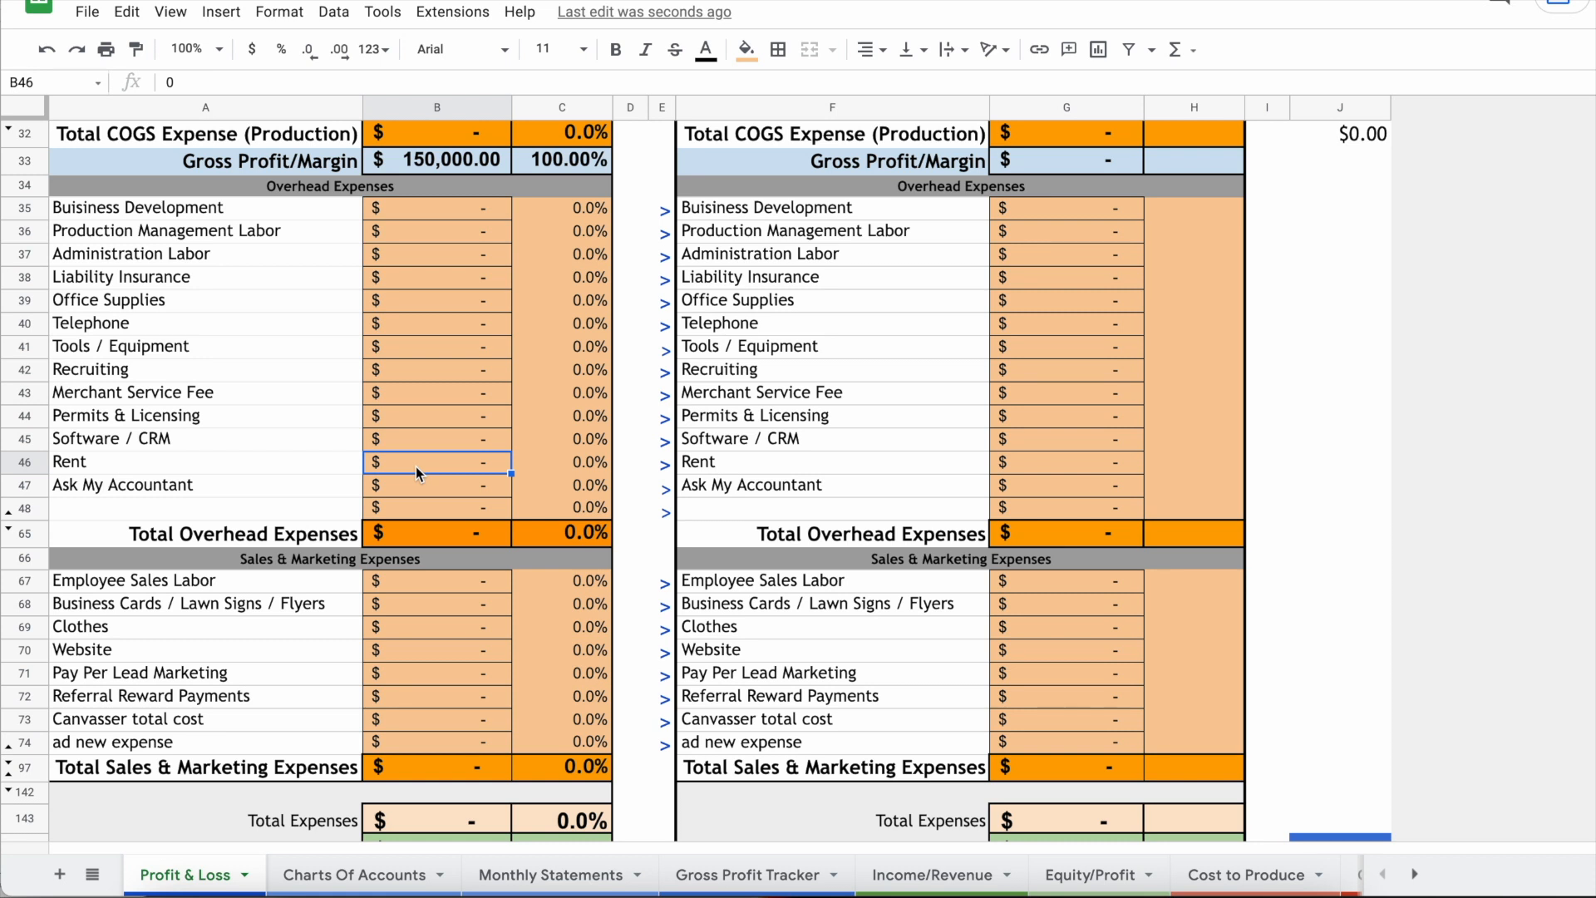
scroll(416, 466, up, 3)
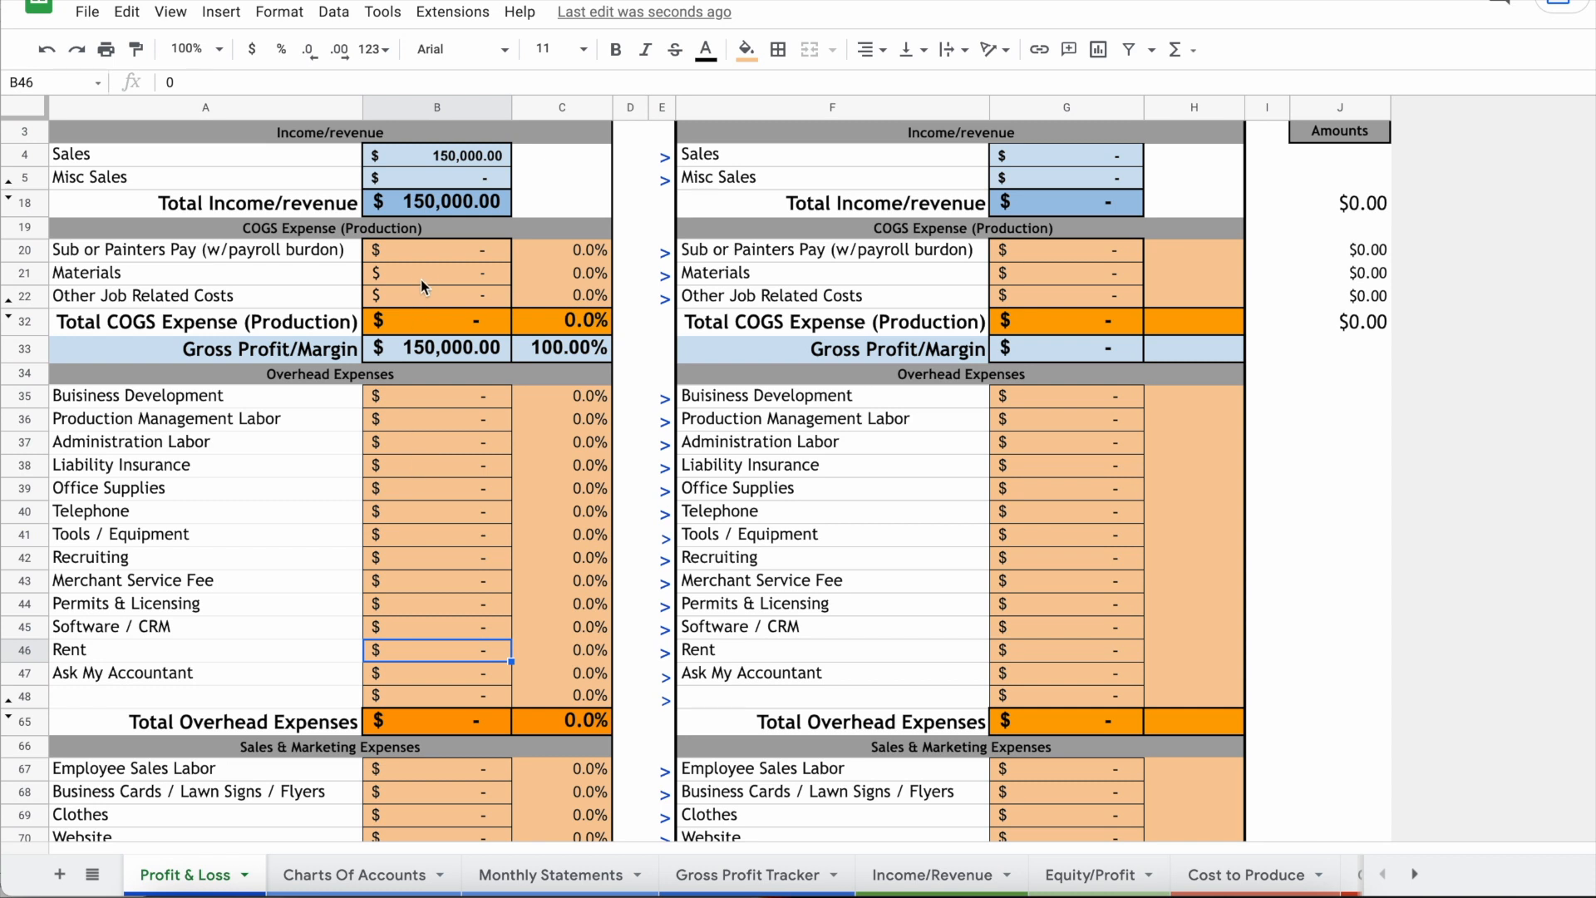
click(421, 272)
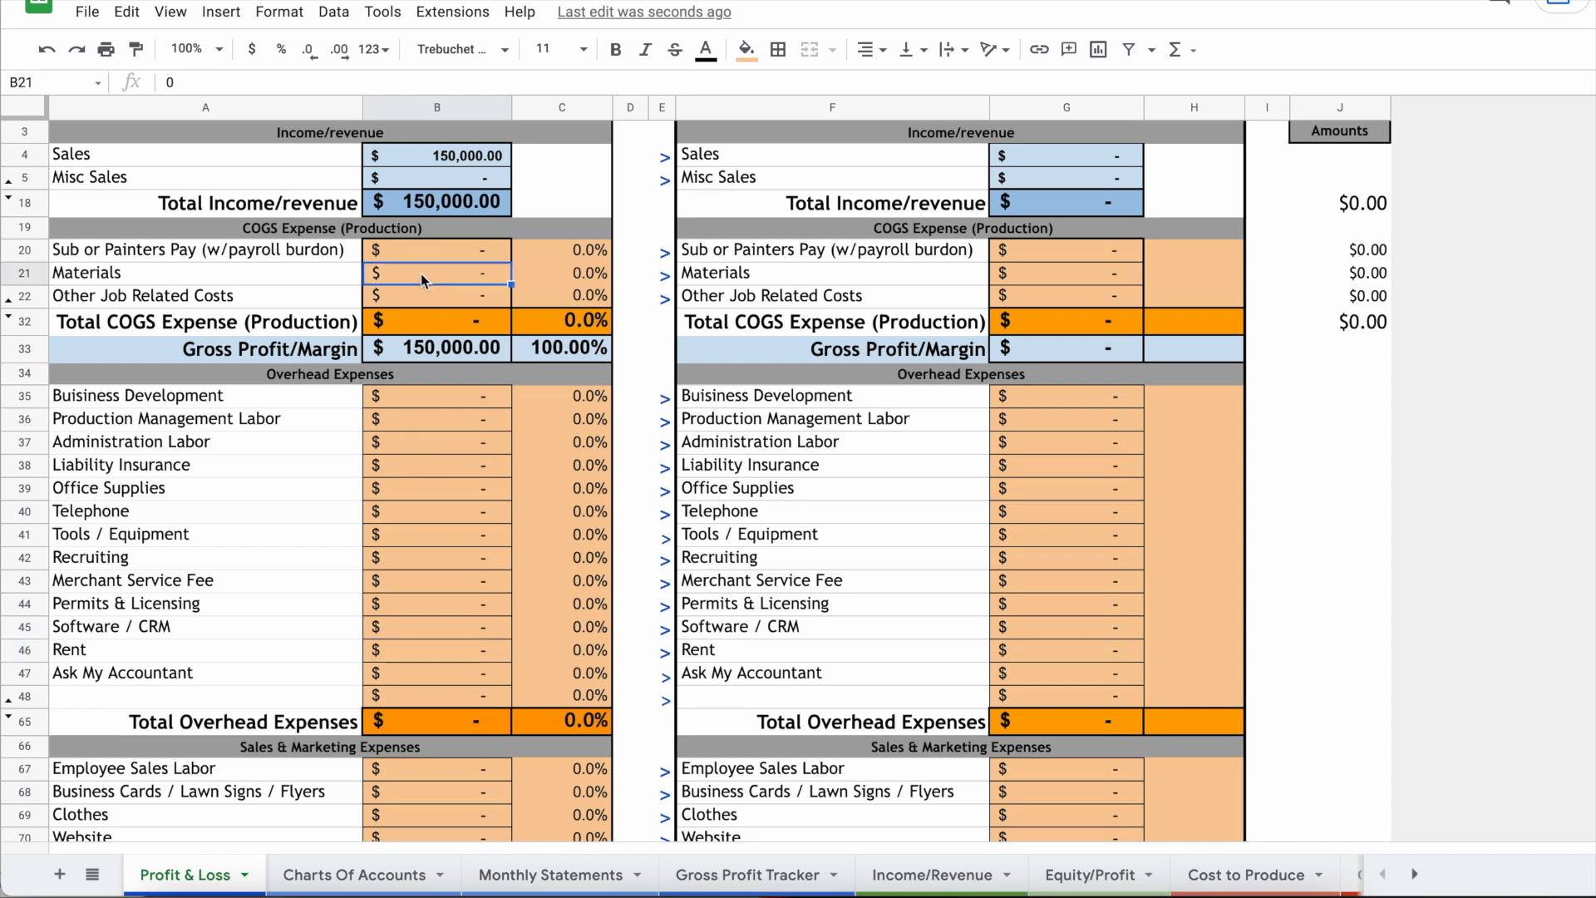
scroll(420, 272, up, 2)
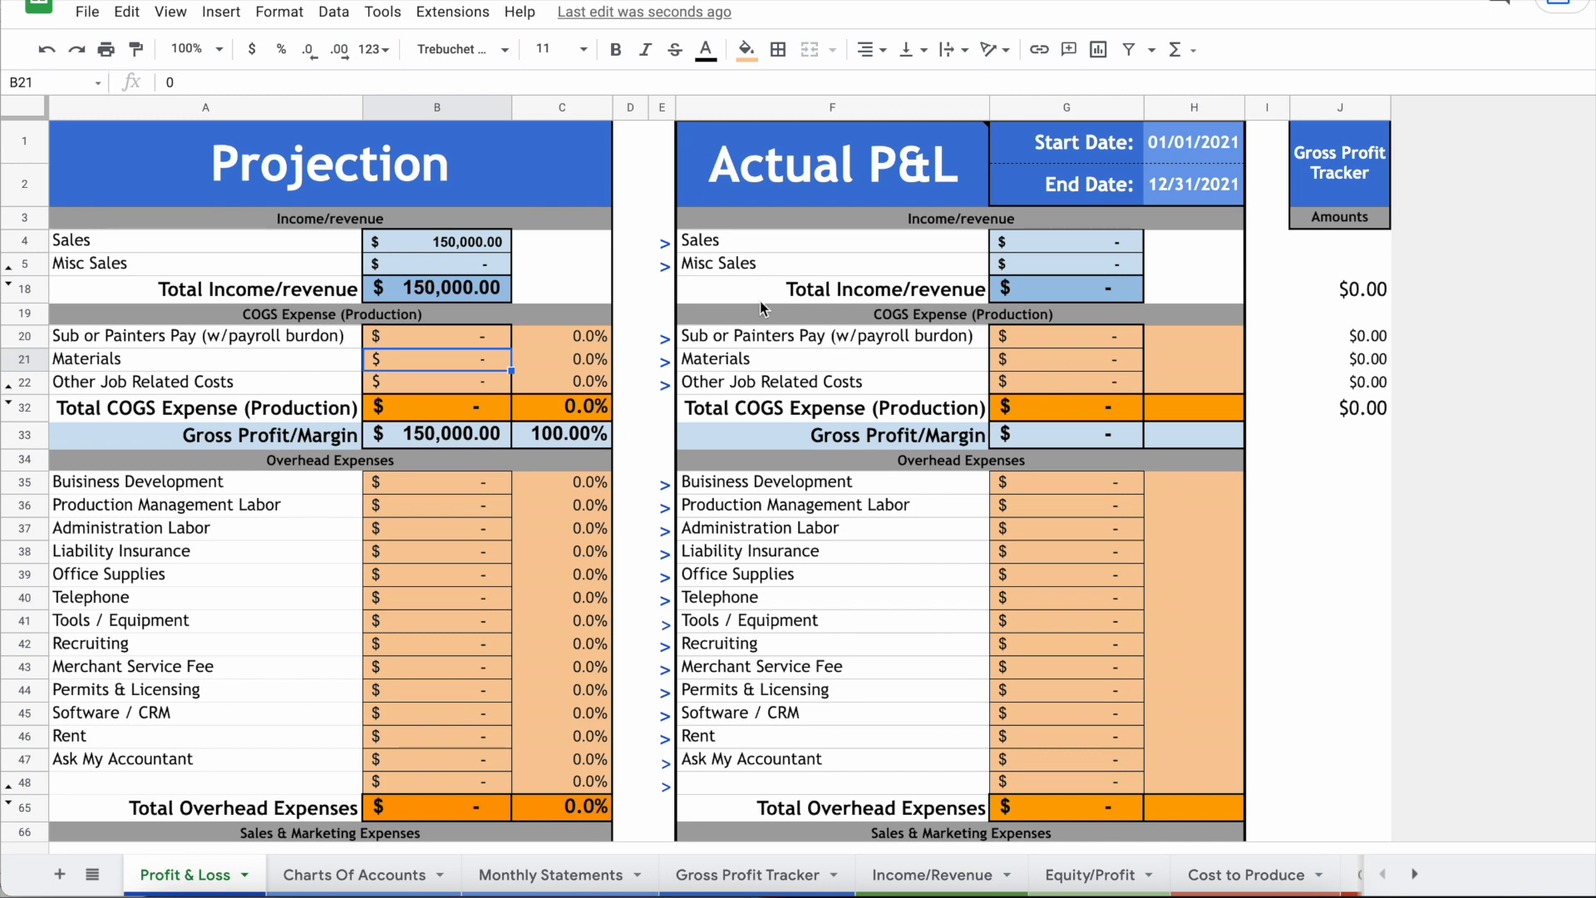
click(498, 247)
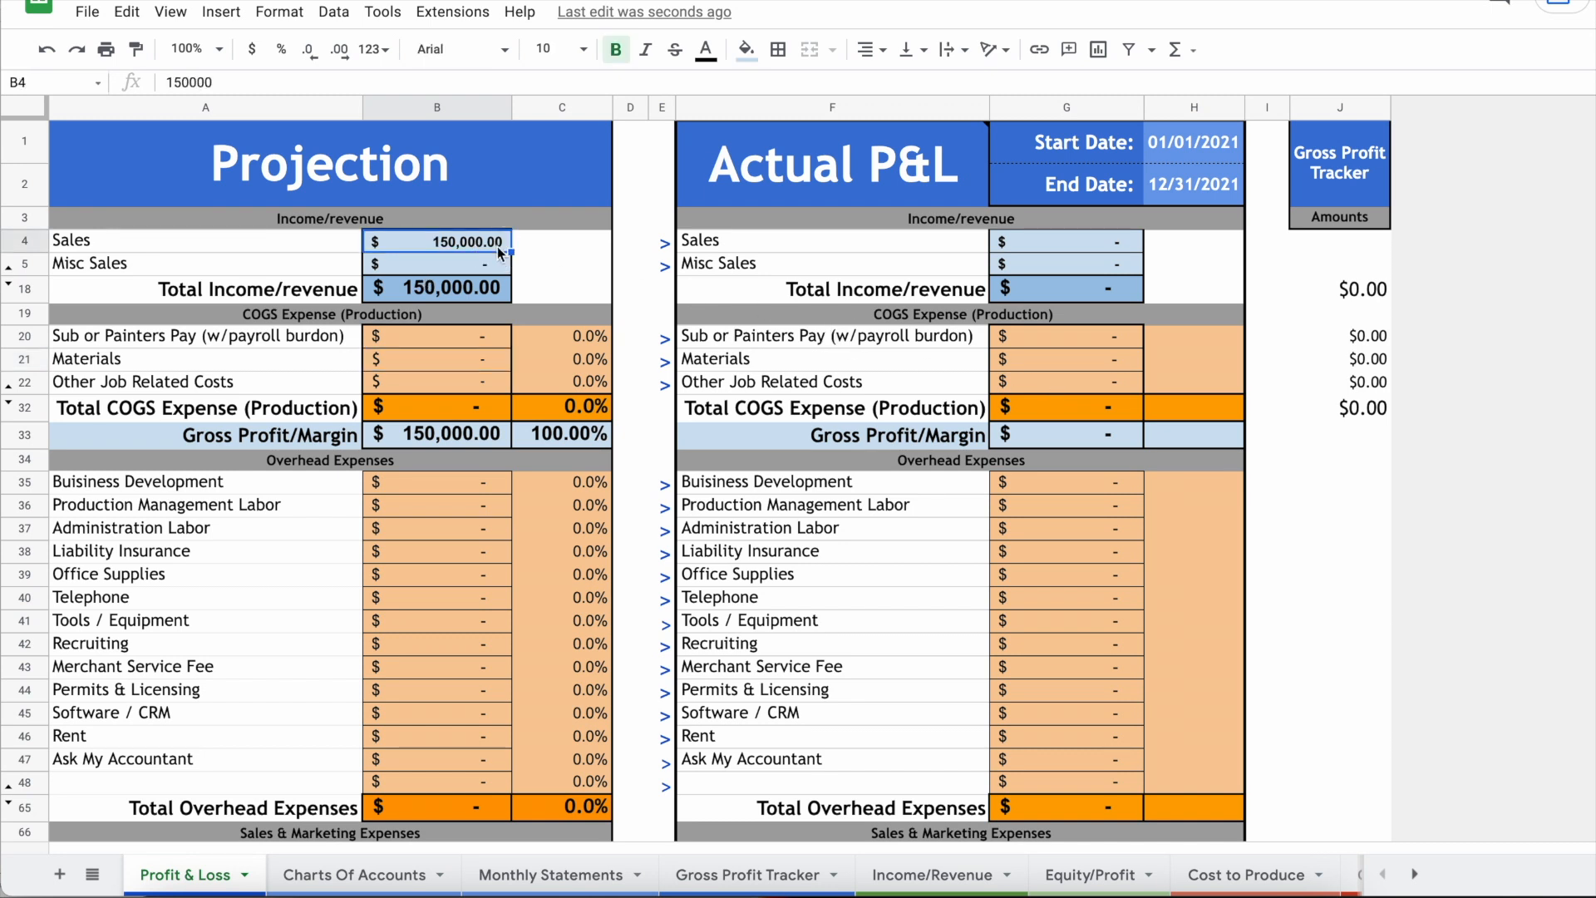
scroll(459, 640, down, 3)
scroll(462, 440, up, 3)
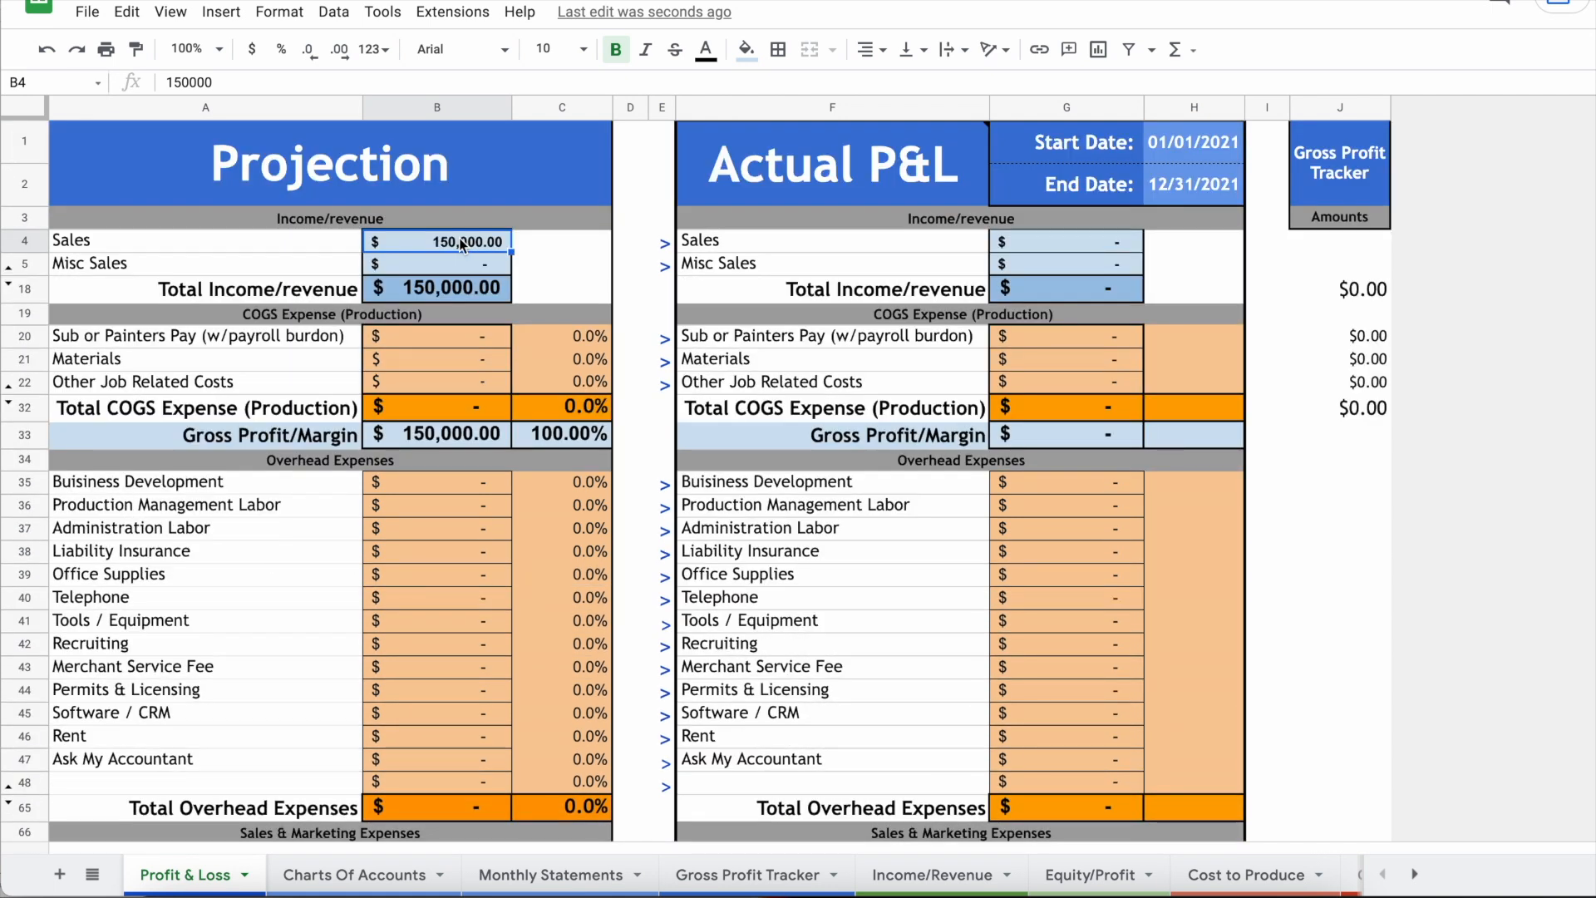
Step: Change projected Sales to 10 and Sub or Painters Pay to 5, checking Gross Profit/Margin B33:C33
key(Delete)
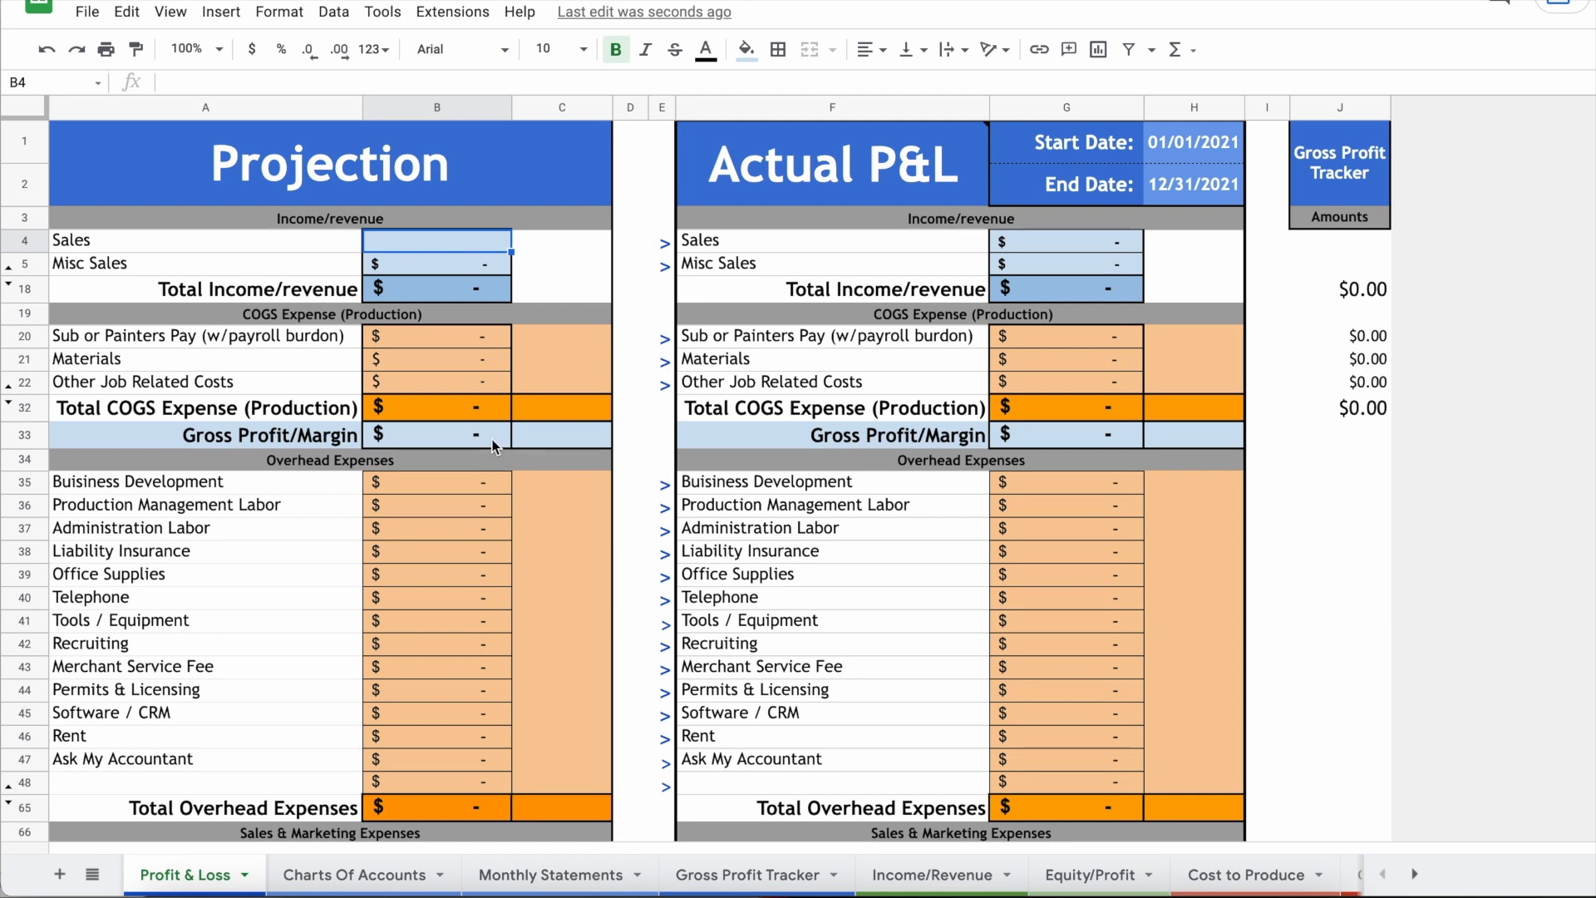
text(10)
key(Return)
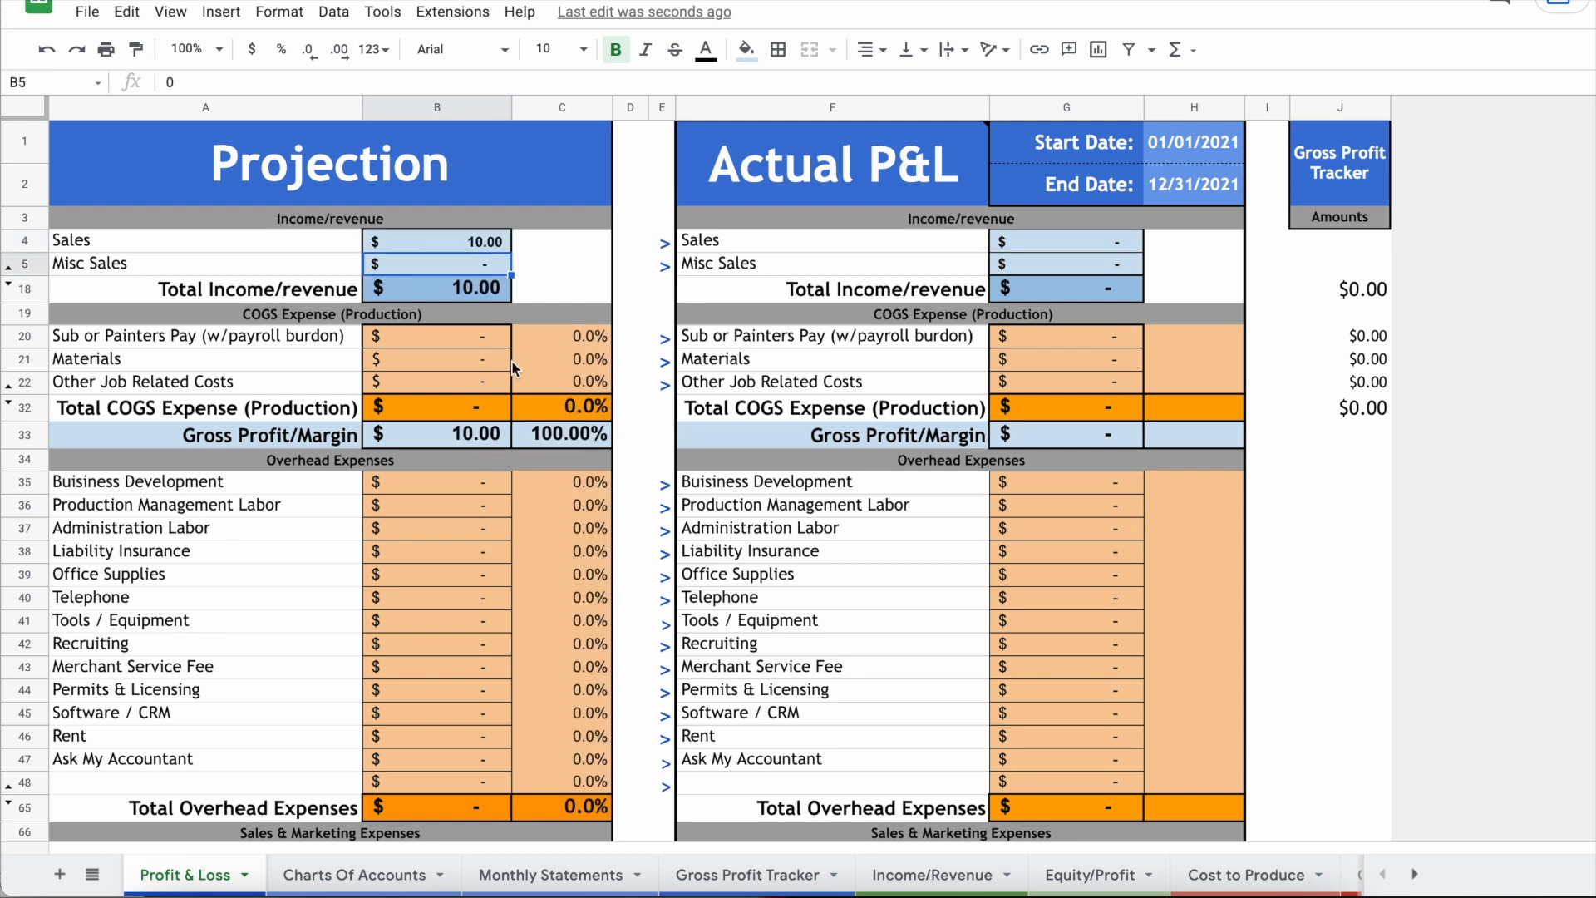
click(475, 341)
text(5)
key(Return)
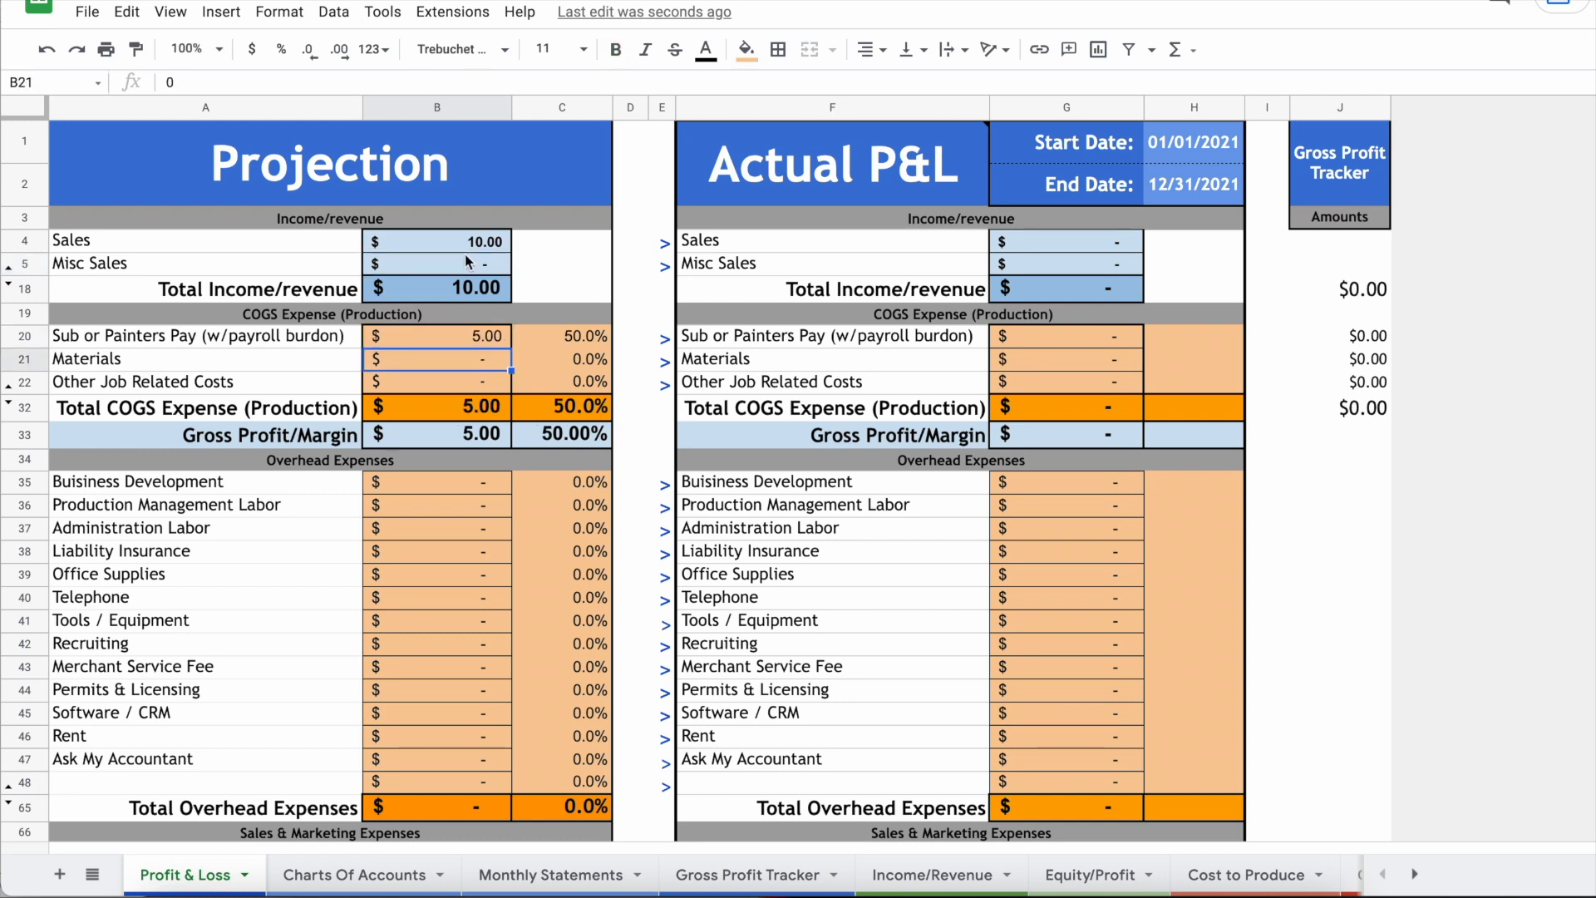
drag(495, 440, 549, 444)
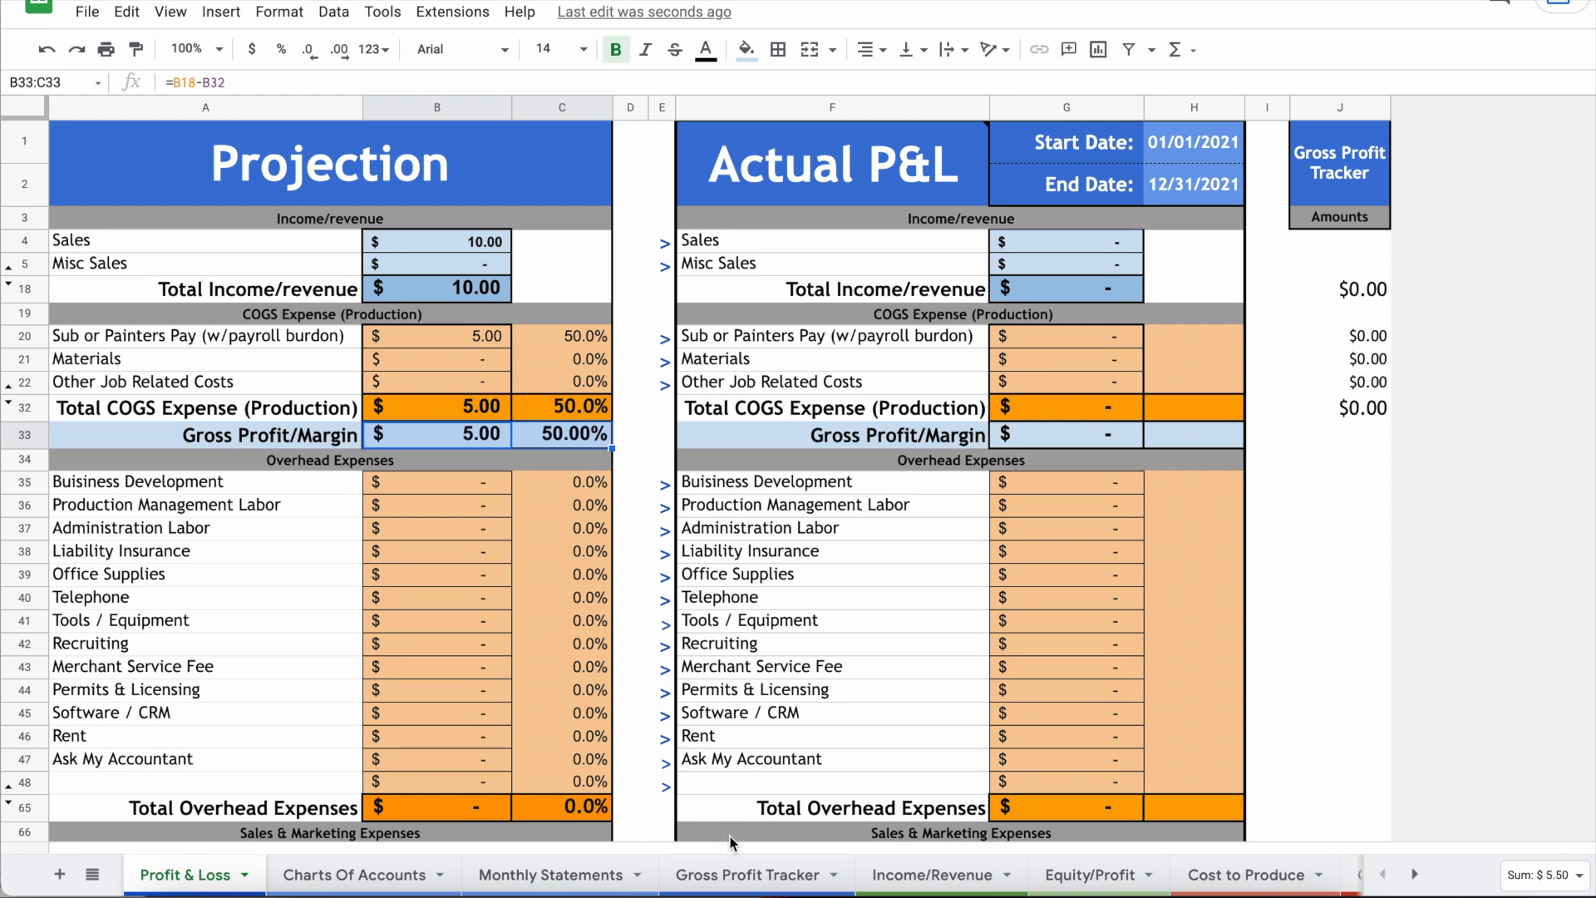
click(720, 875)
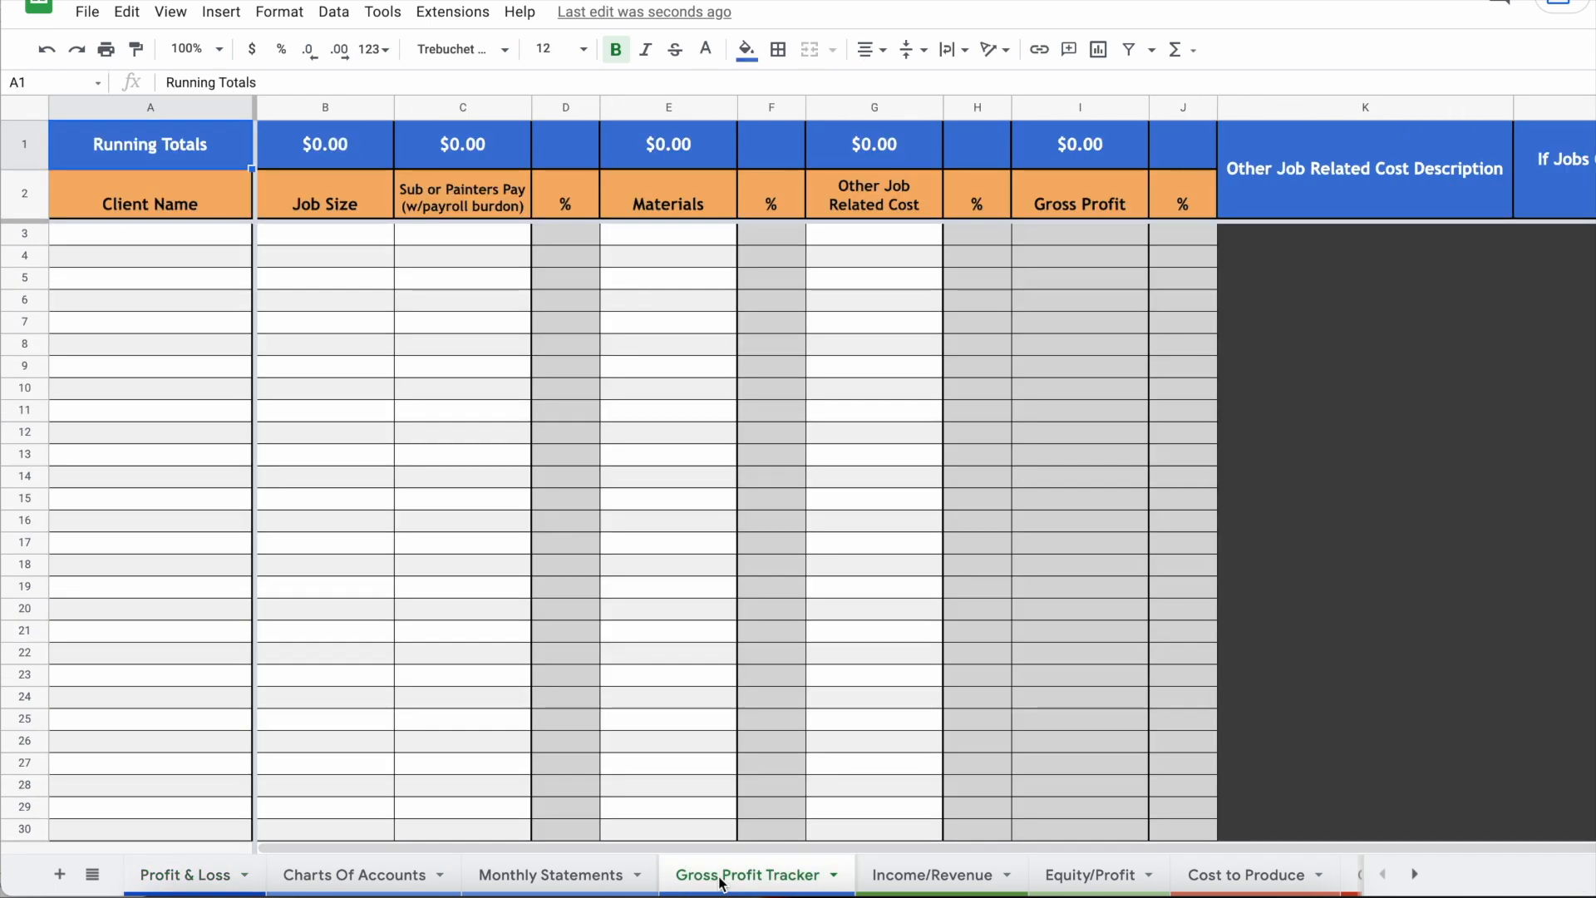
Step: Review the tracker's job rows: client names, job sizes, painter pay, materials, other costs and I3 formula
key(ctrl+minus)
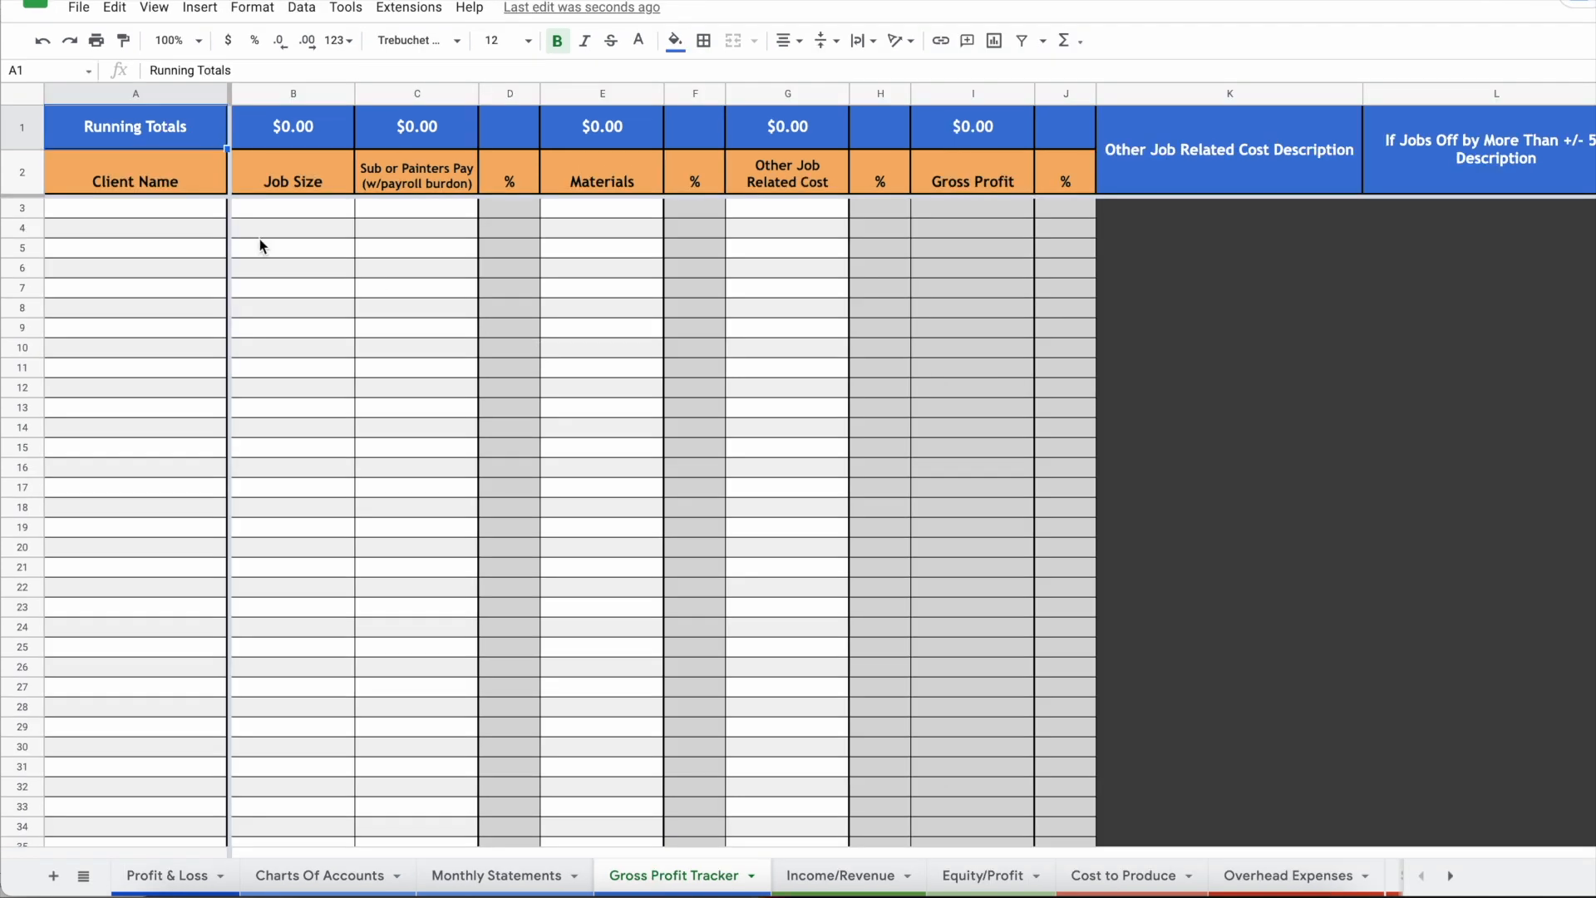
drag(196, 206, 723, 214)
click(186, 231)
click(183, 252)
click(978, 209)
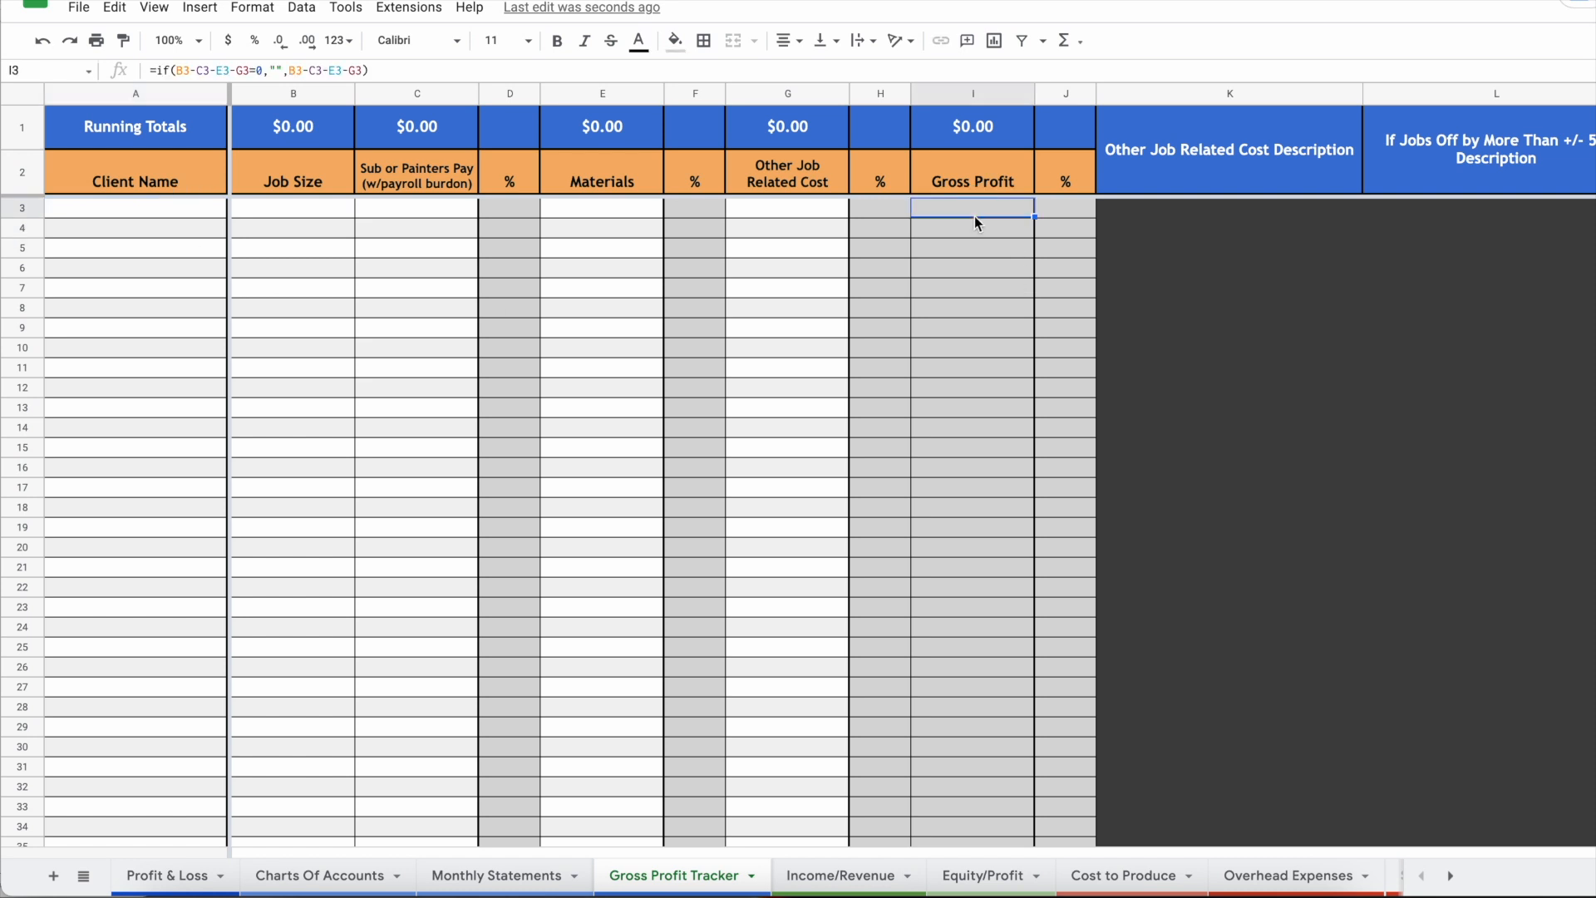
click(203, 209)
click(302, 217)
click(437, 212)
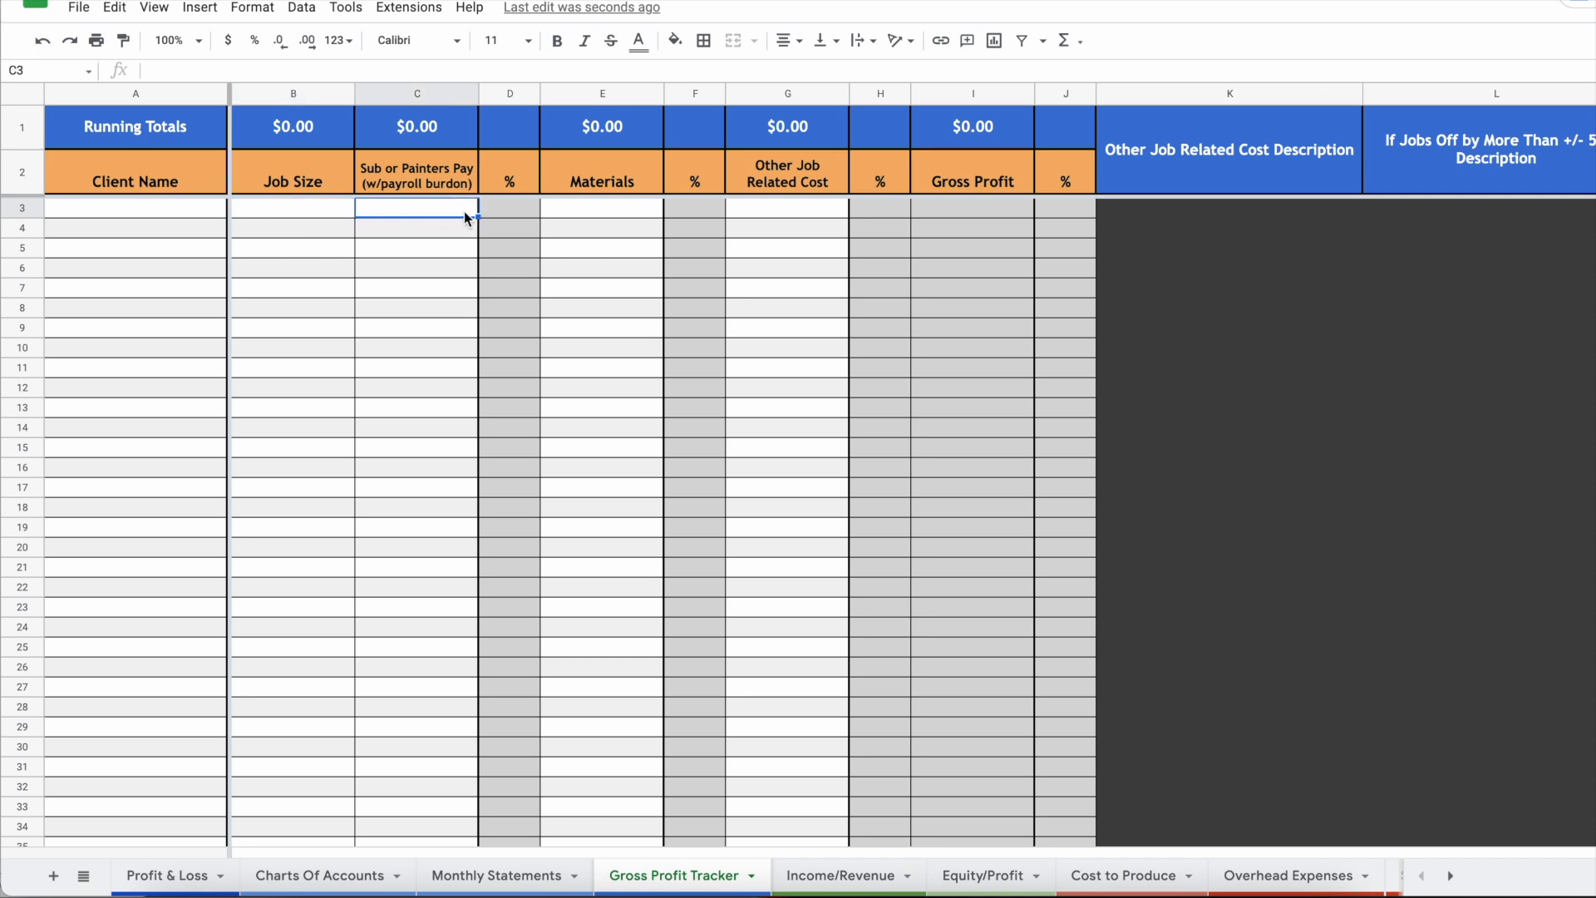
click(620, 213)
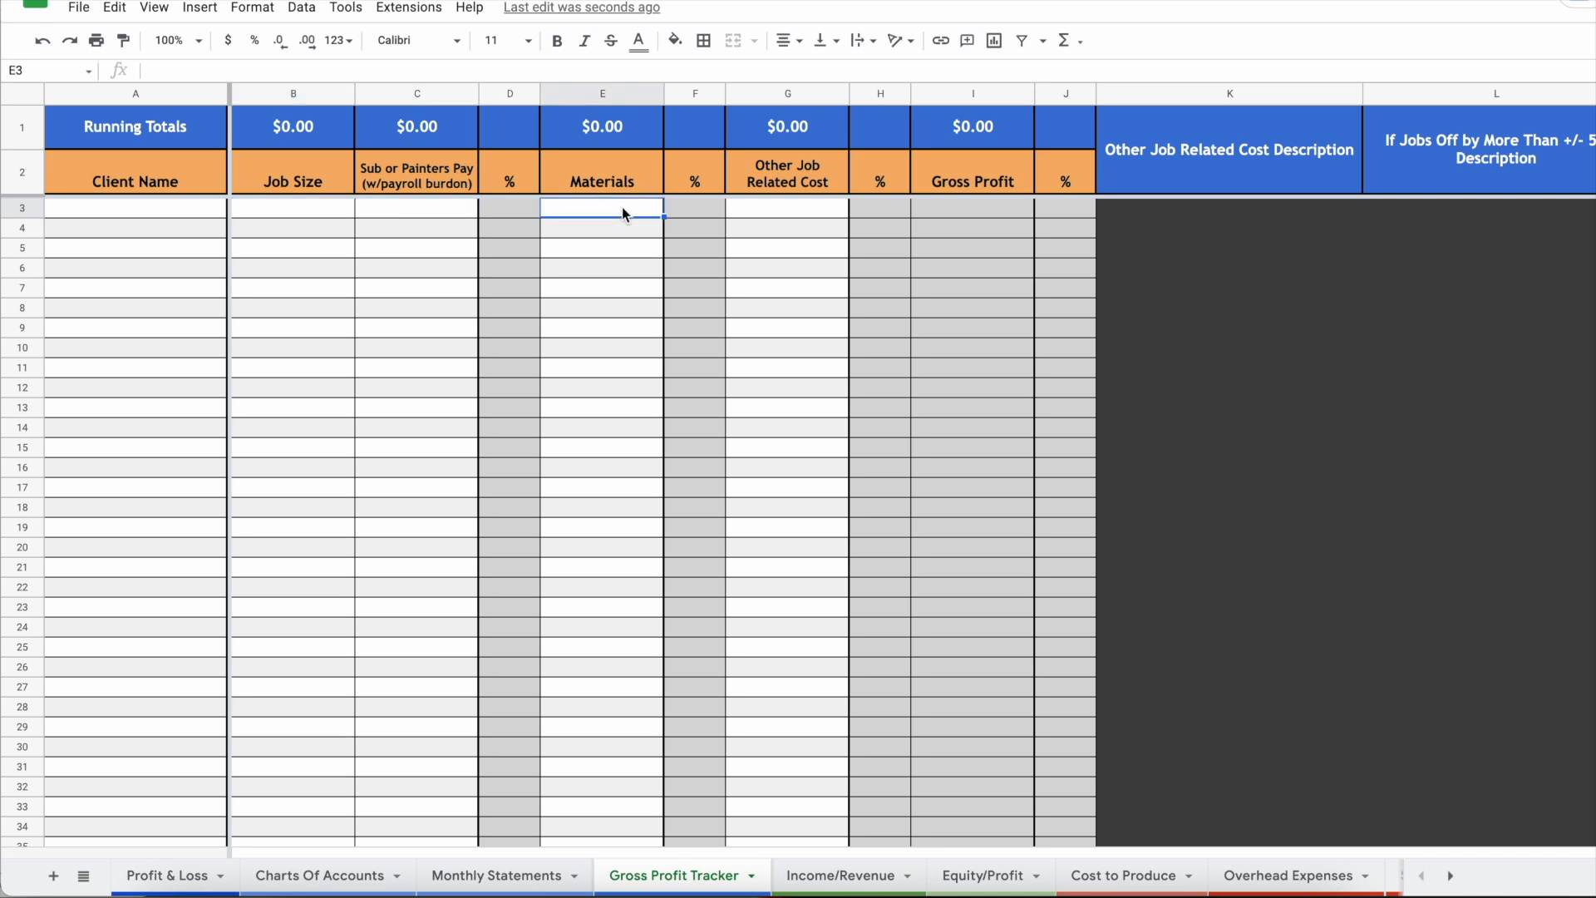
click(788, 216)
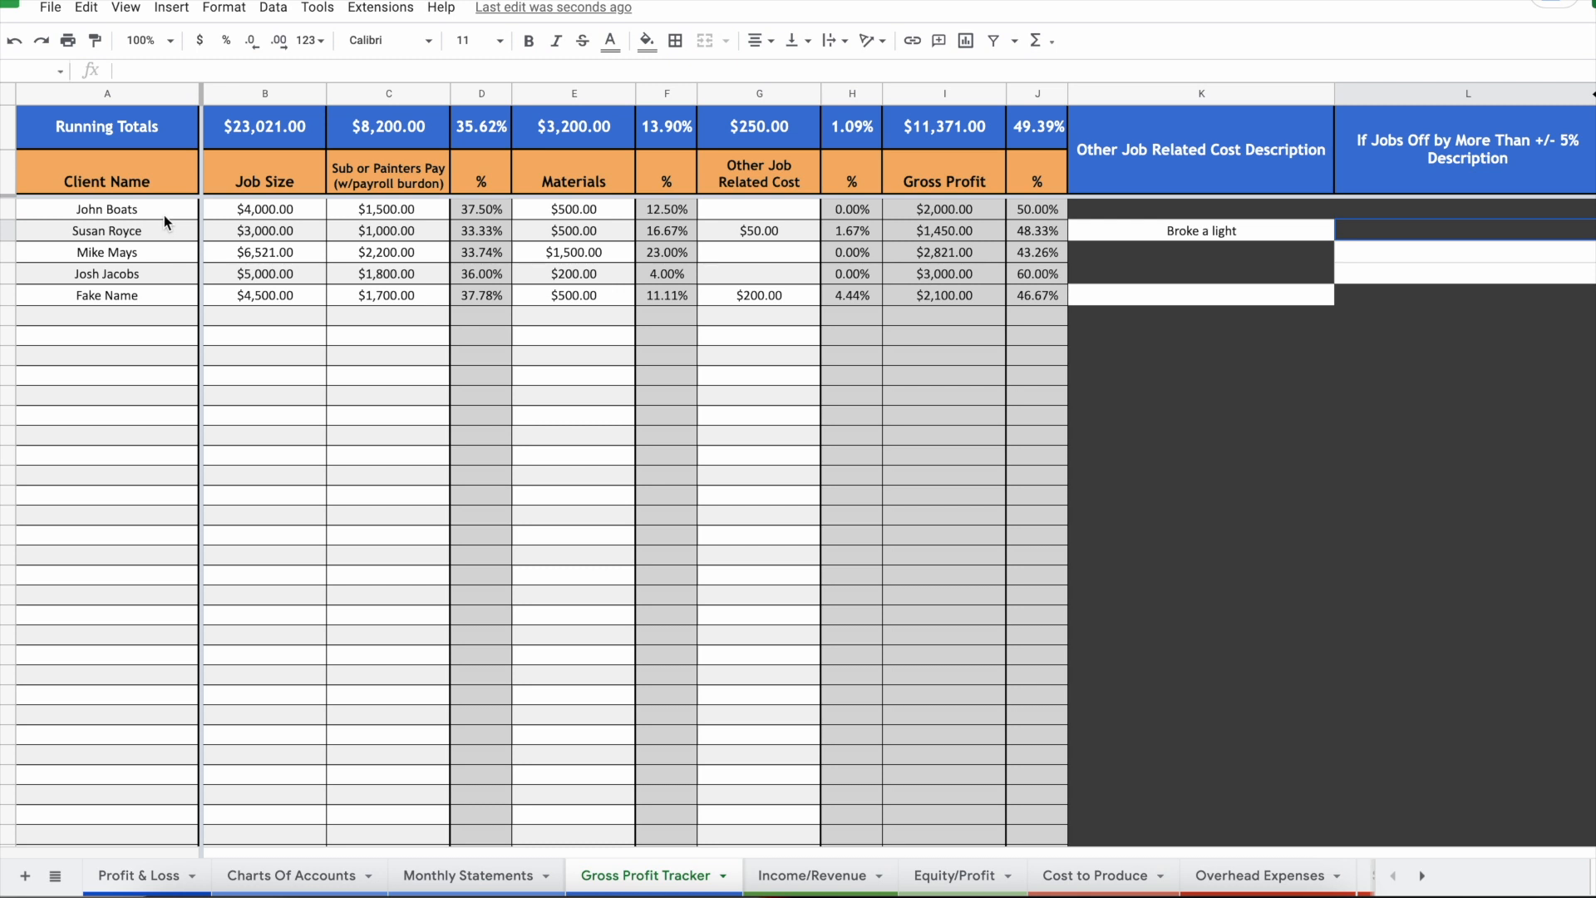
drag(163, 215, 483, 343)
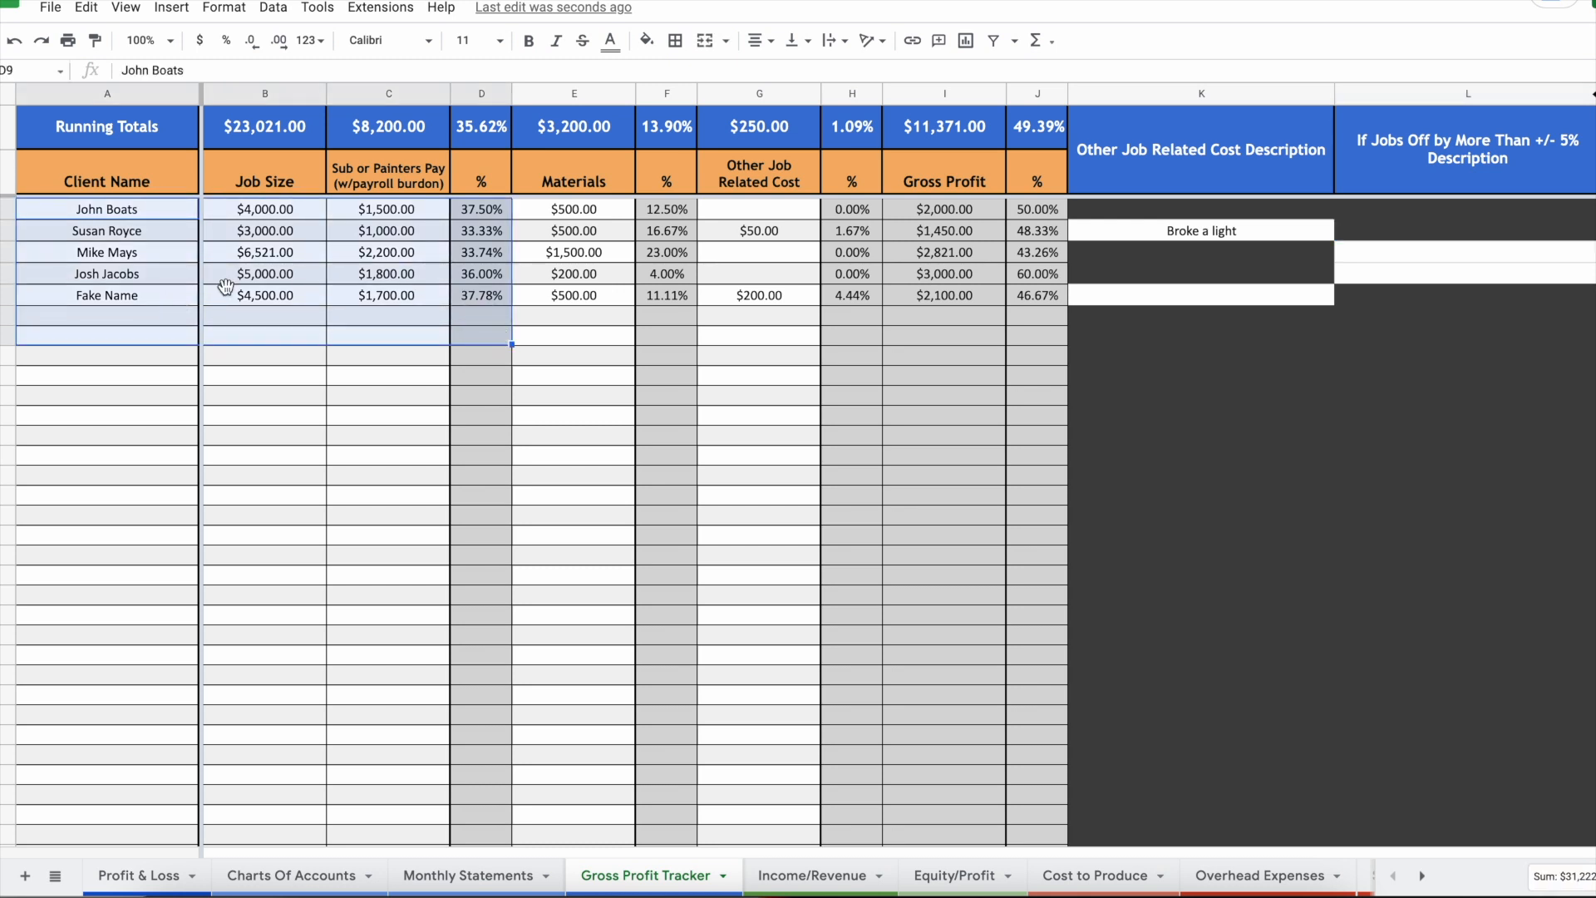
Step: Review job sizes, the off-by-more-than-5% description column and each job's gross profit percentage
click(280, 236)
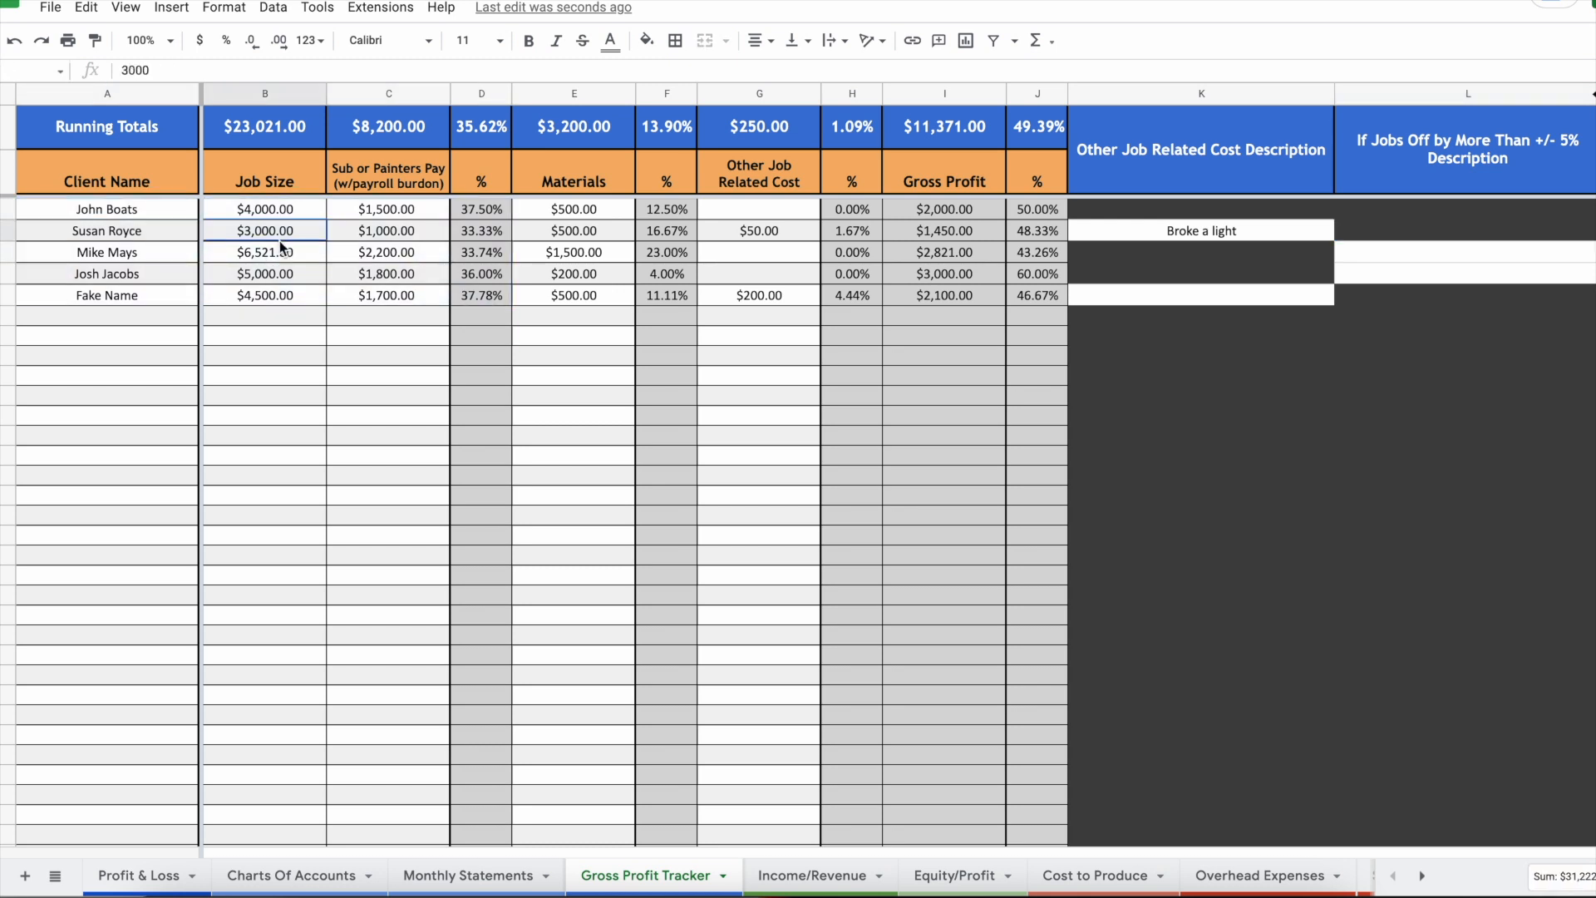
drag(1446, 215, 1429, 440)
click(1425, 273)
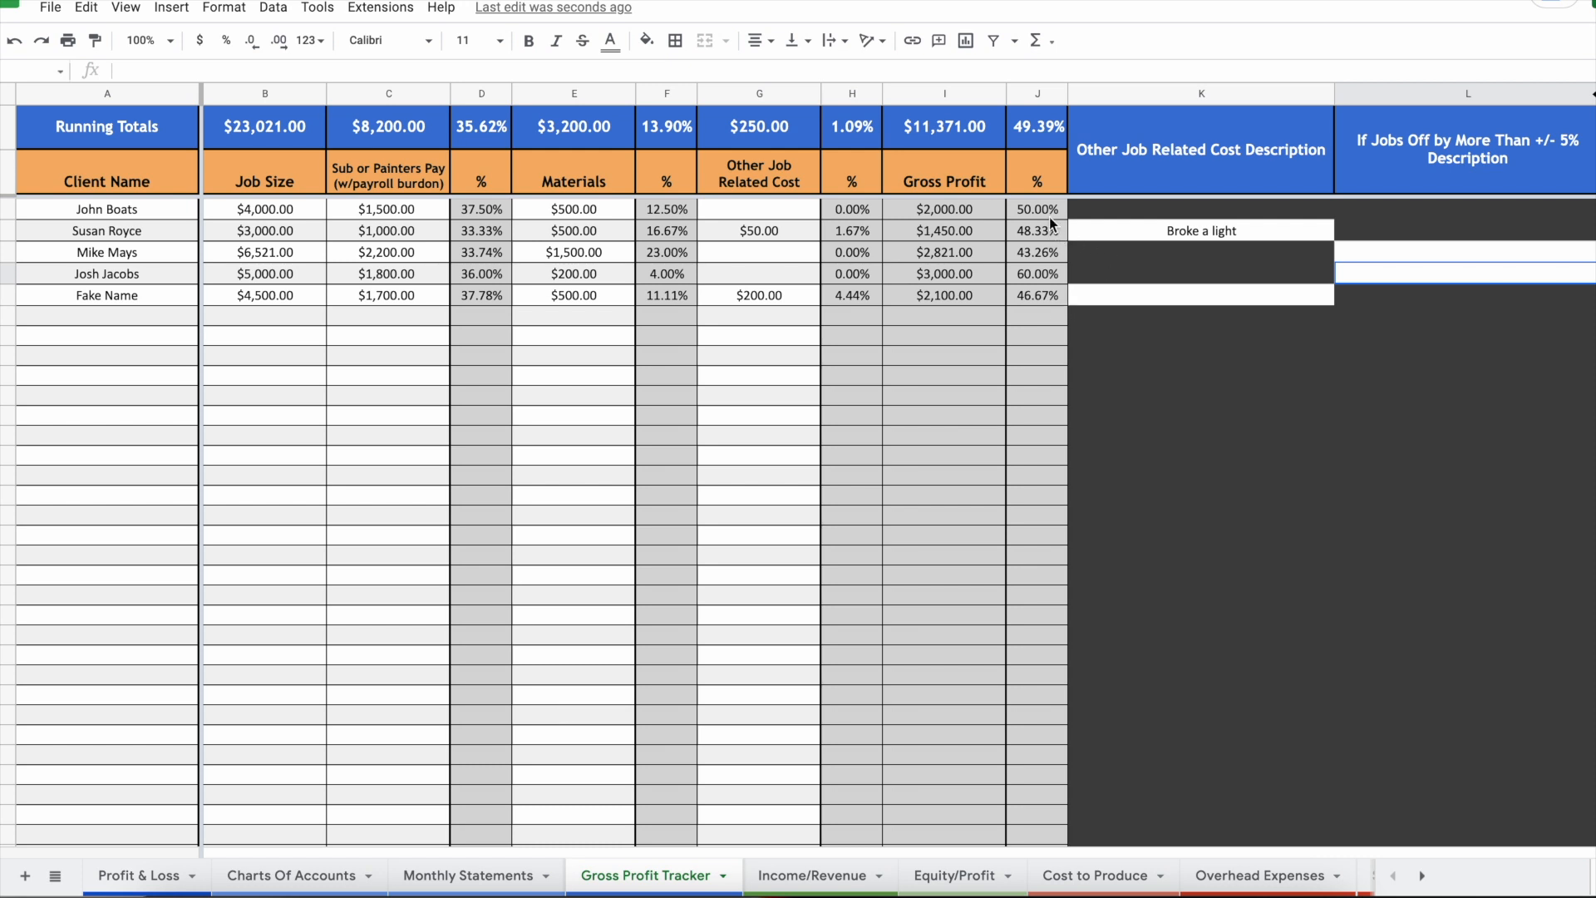
drag(1049, 217, 1049, 274)
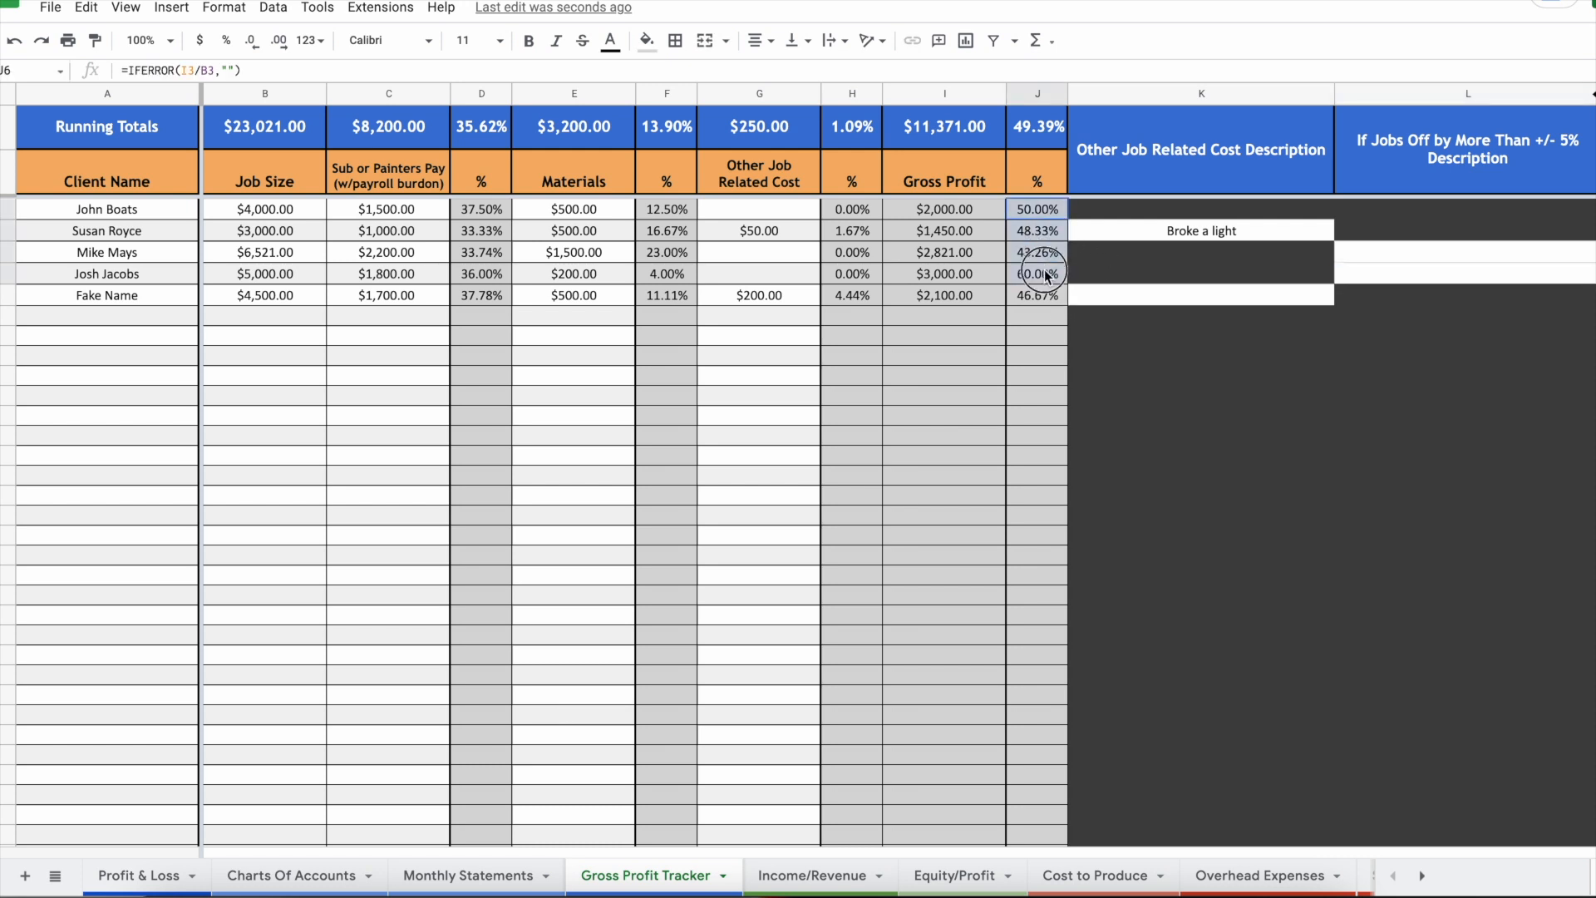
click(1348, 210)
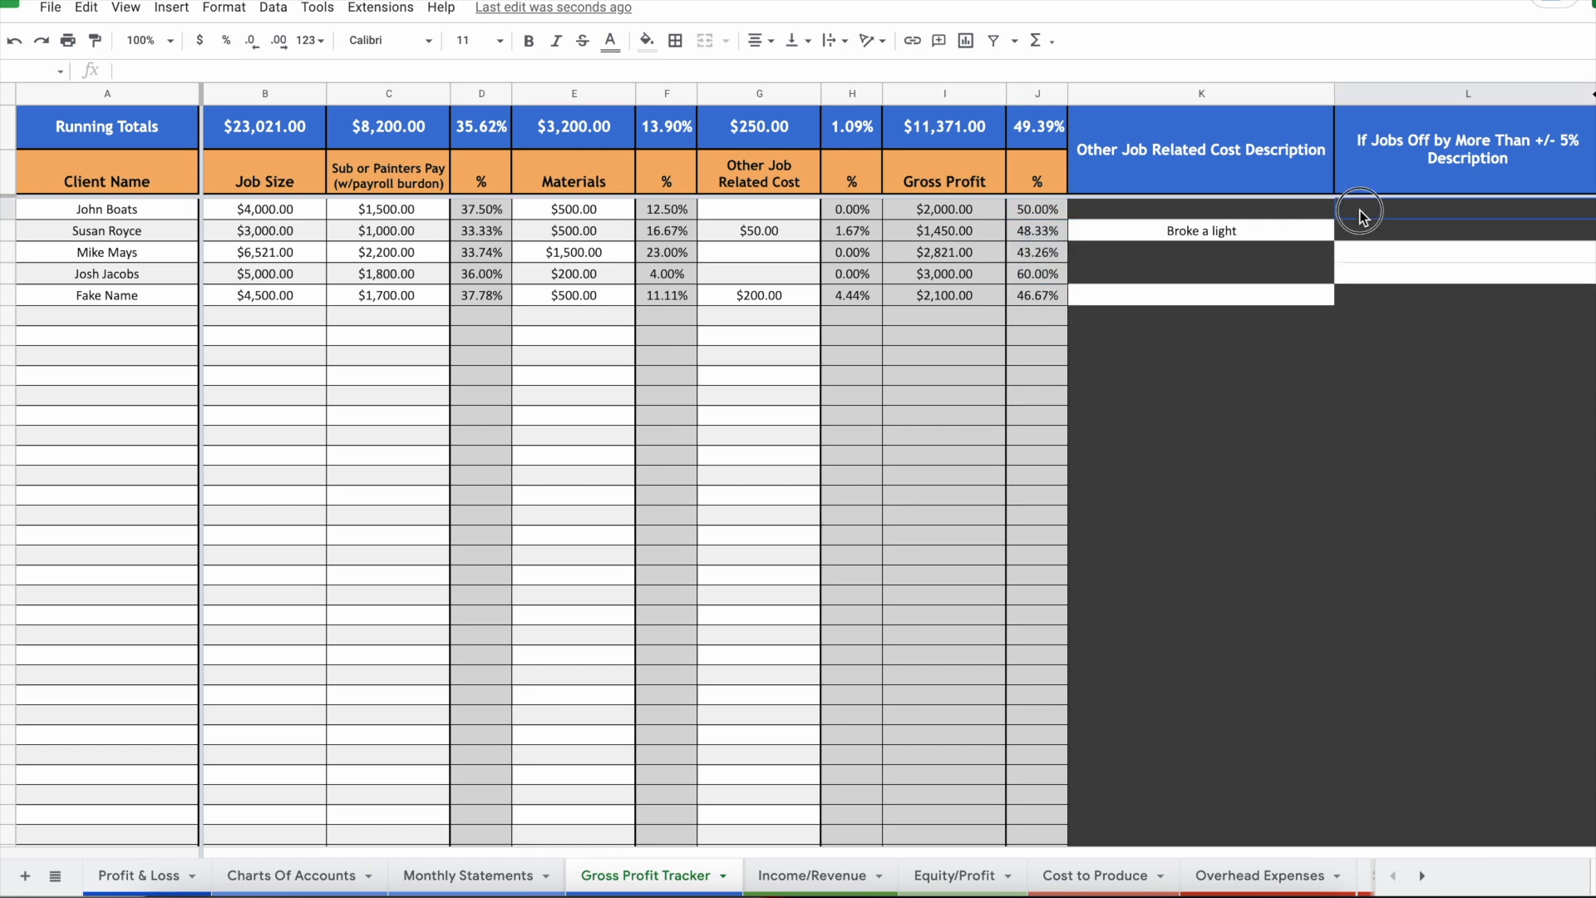
click(1051, 255)
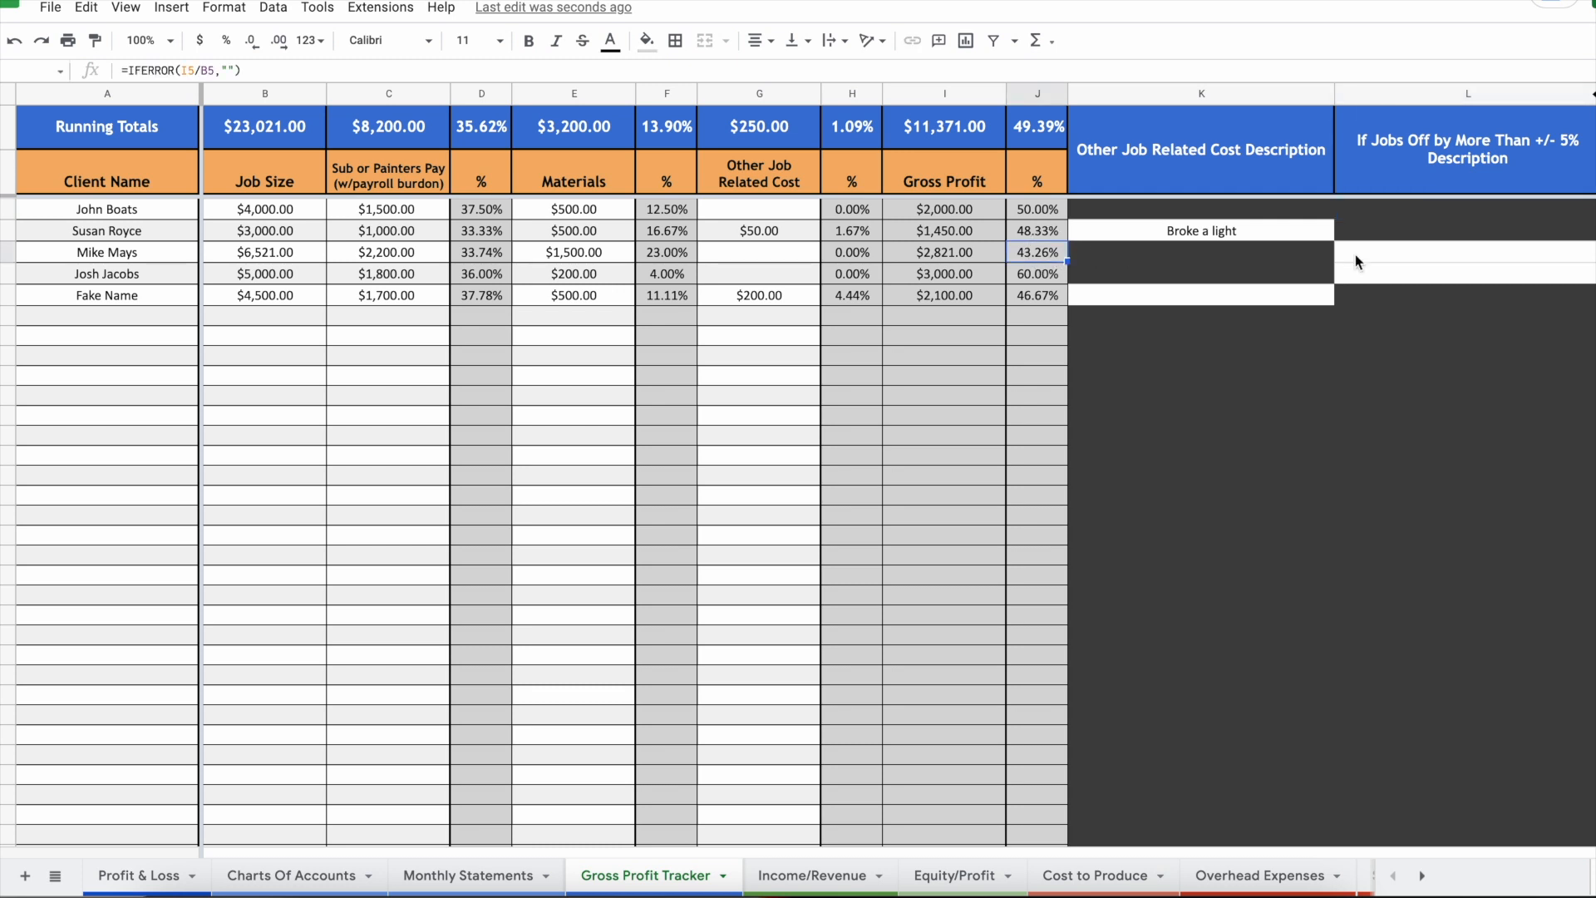
click(1385, 254)
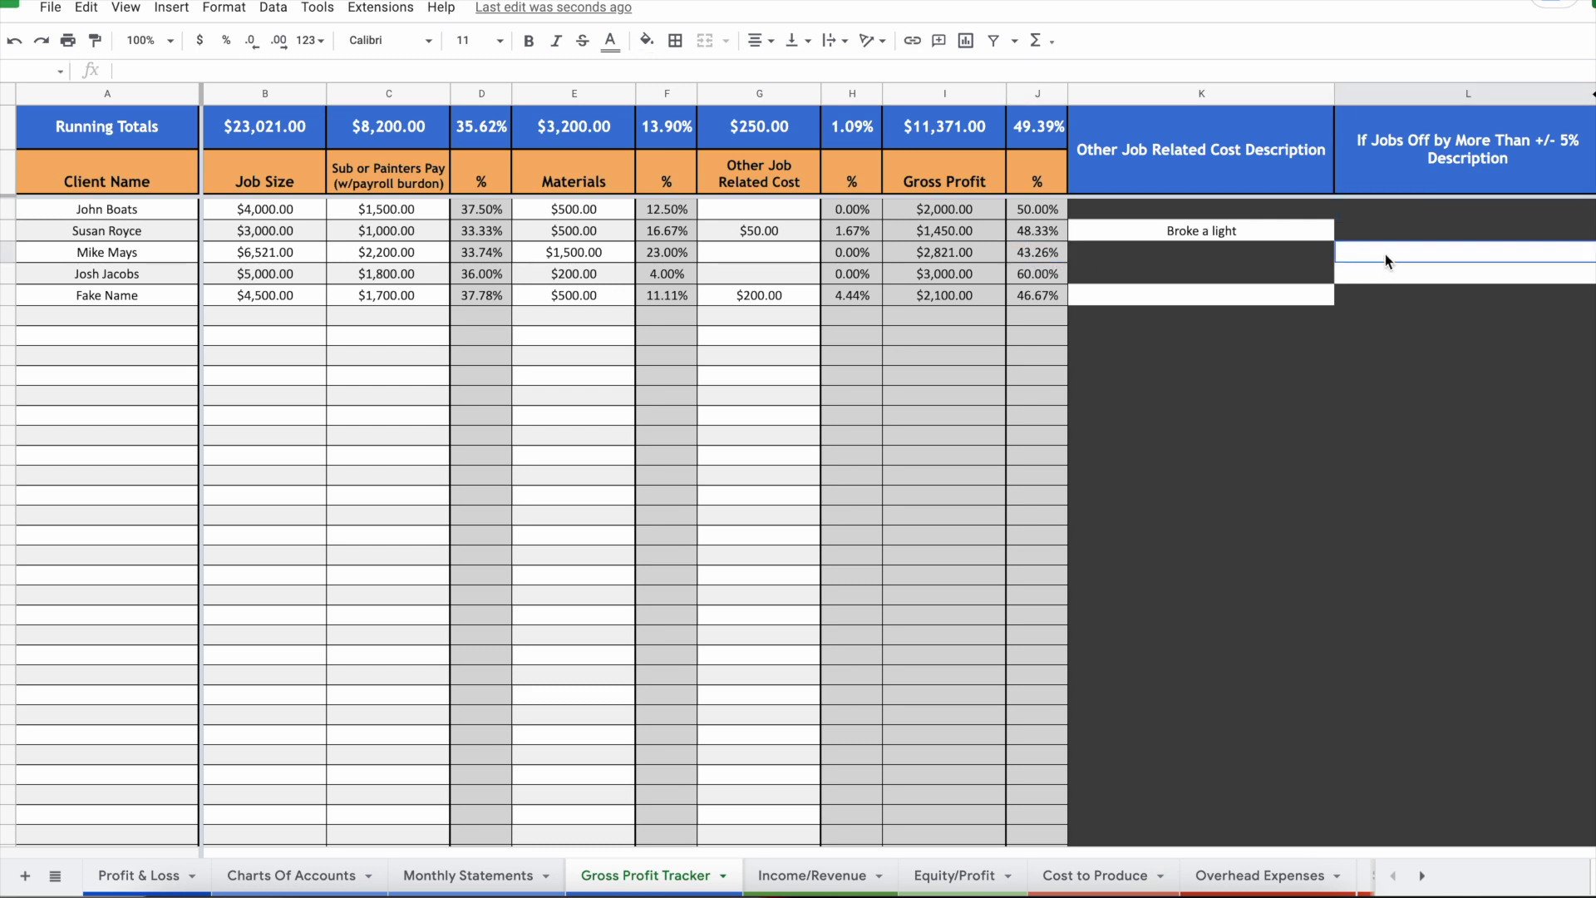
text(Underbid)
key(Return)
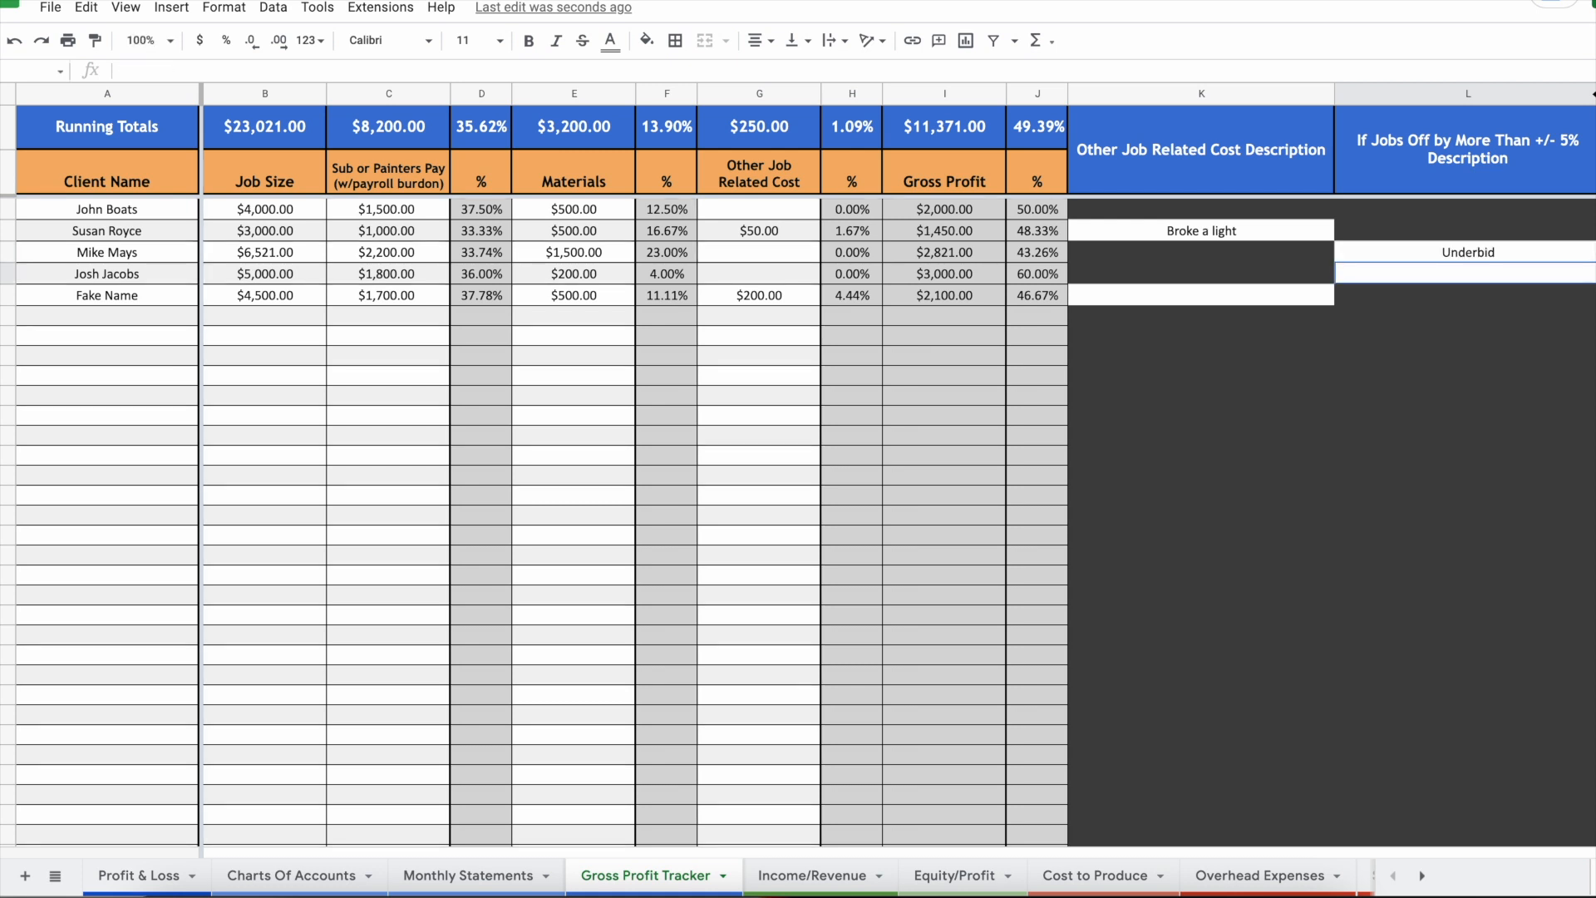
drag(1479, 241, 1451, 737)
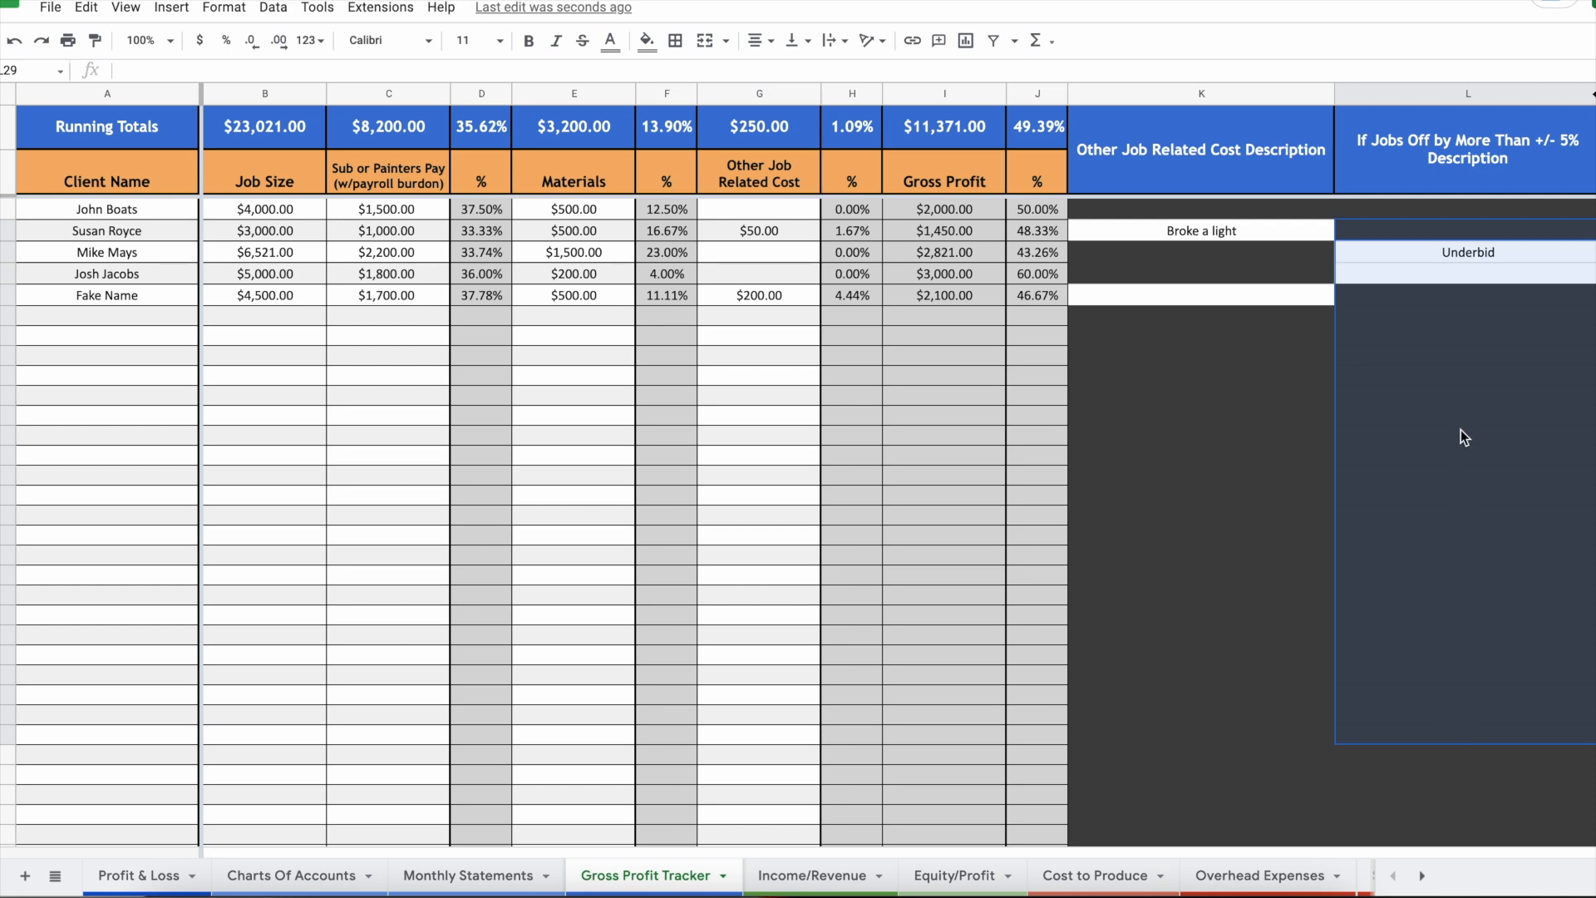
click(1451, 253)
click(1447, 322)
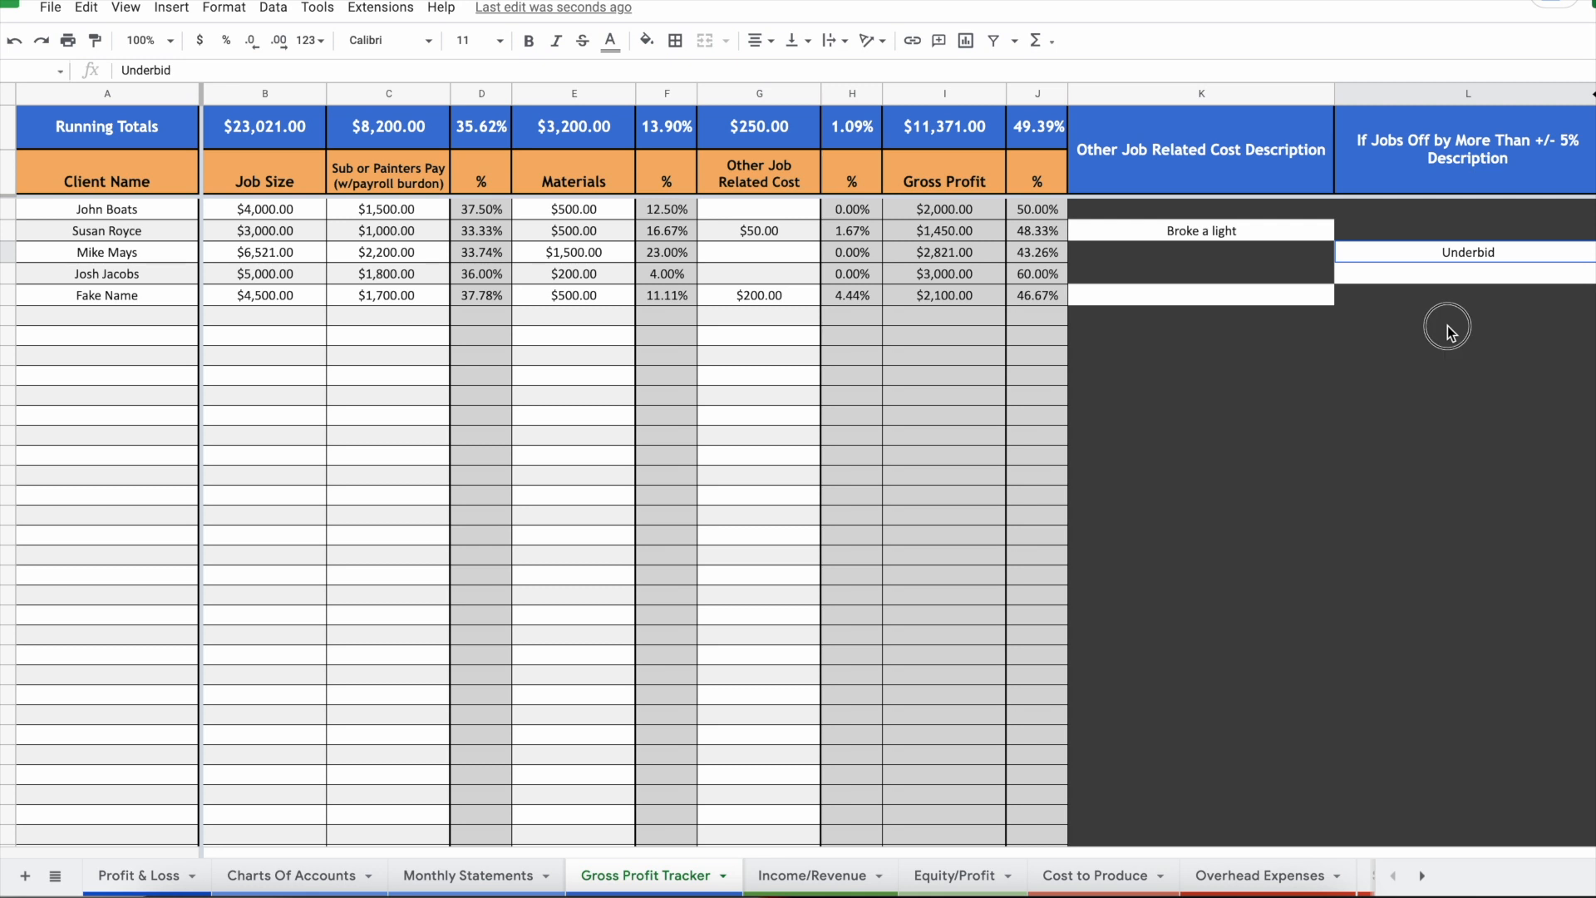
click(1444, 421)
click(1448, 482)
click(1443, 597)
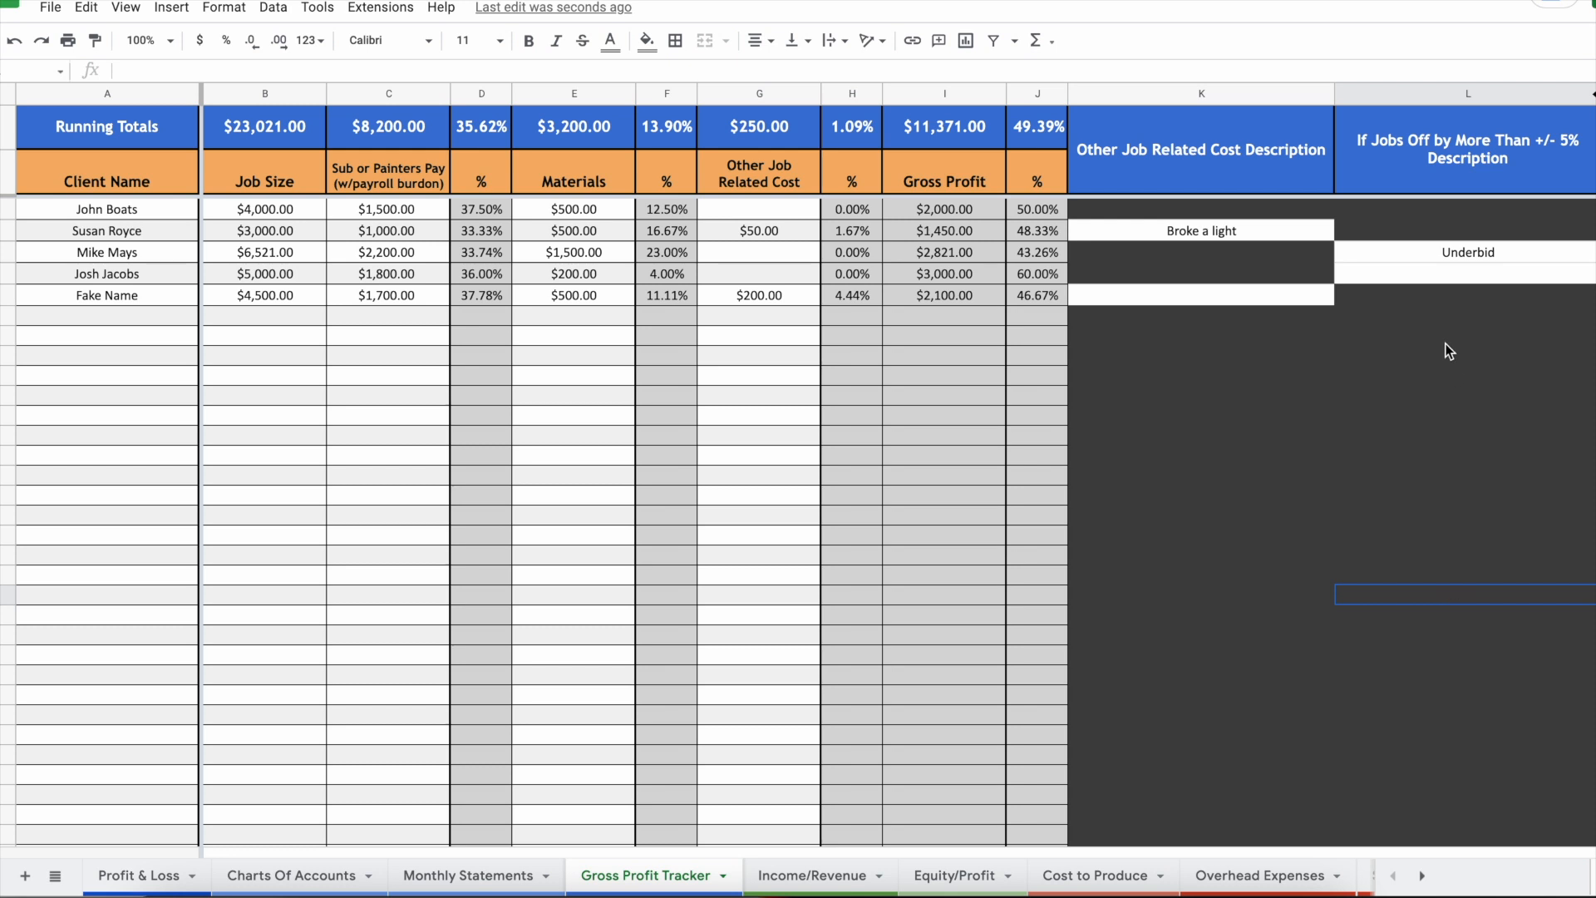
click(1029, 275)
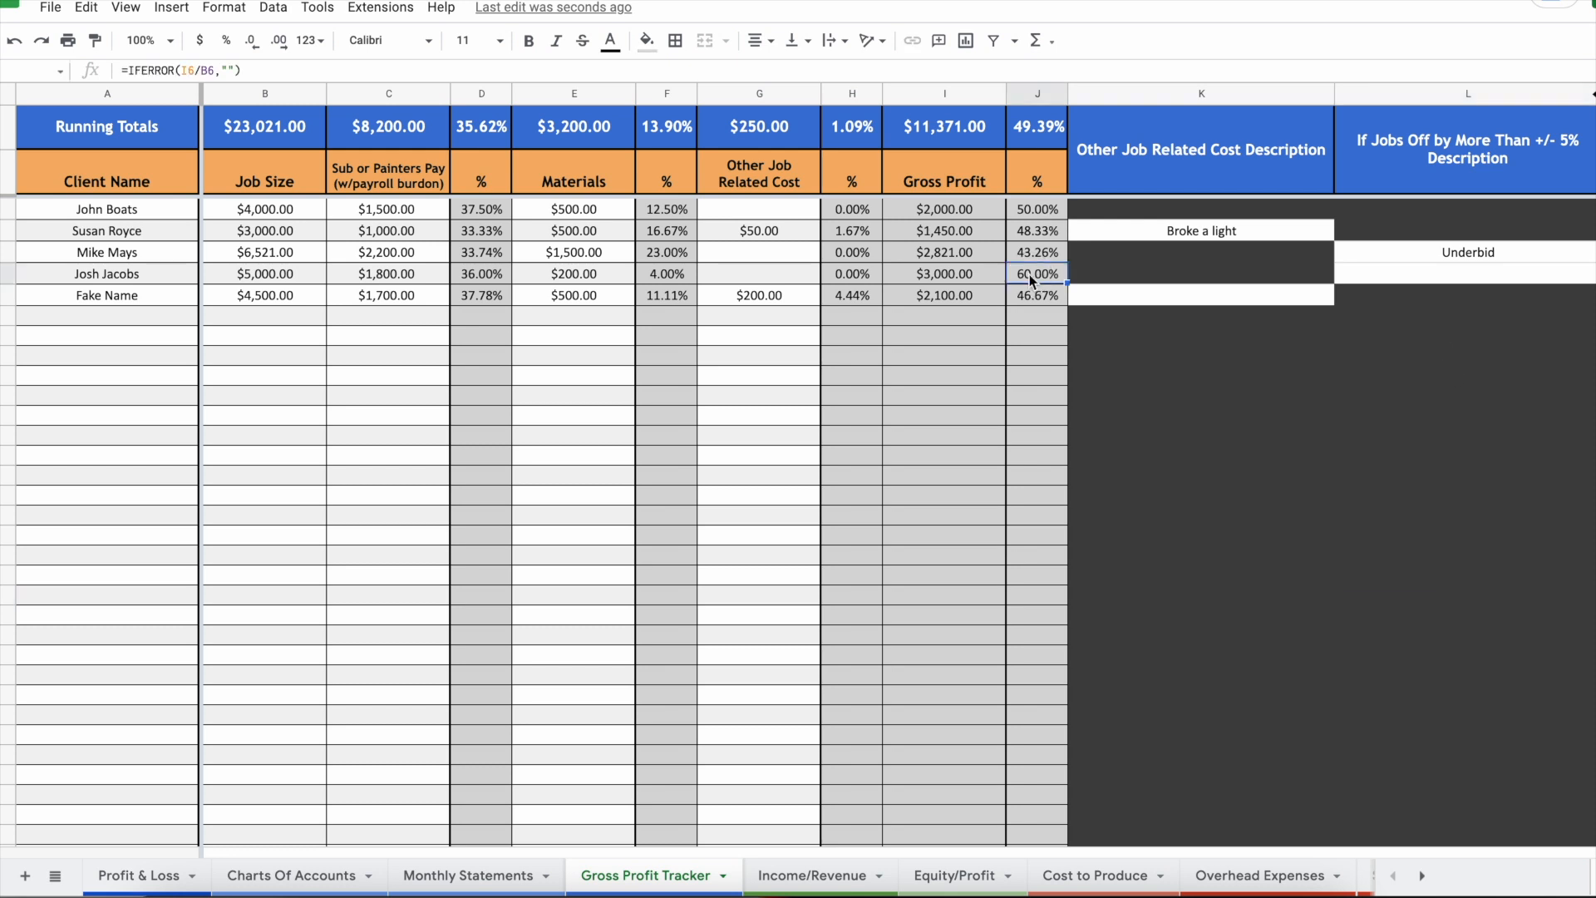
click(1429, 276)
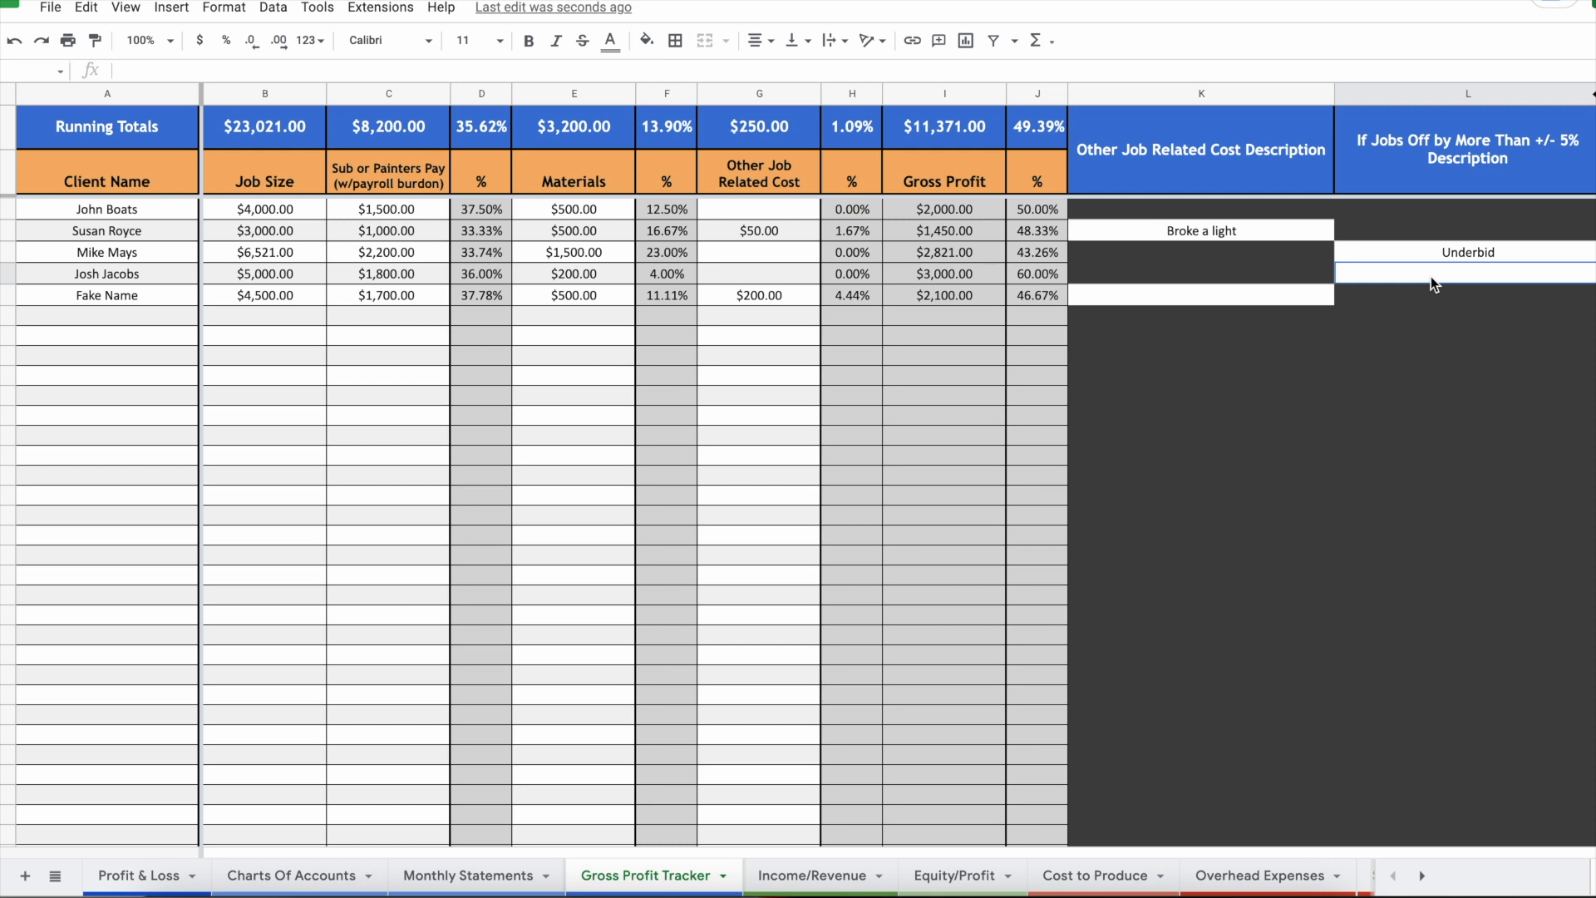
drag(162, 219, 1031, 662)
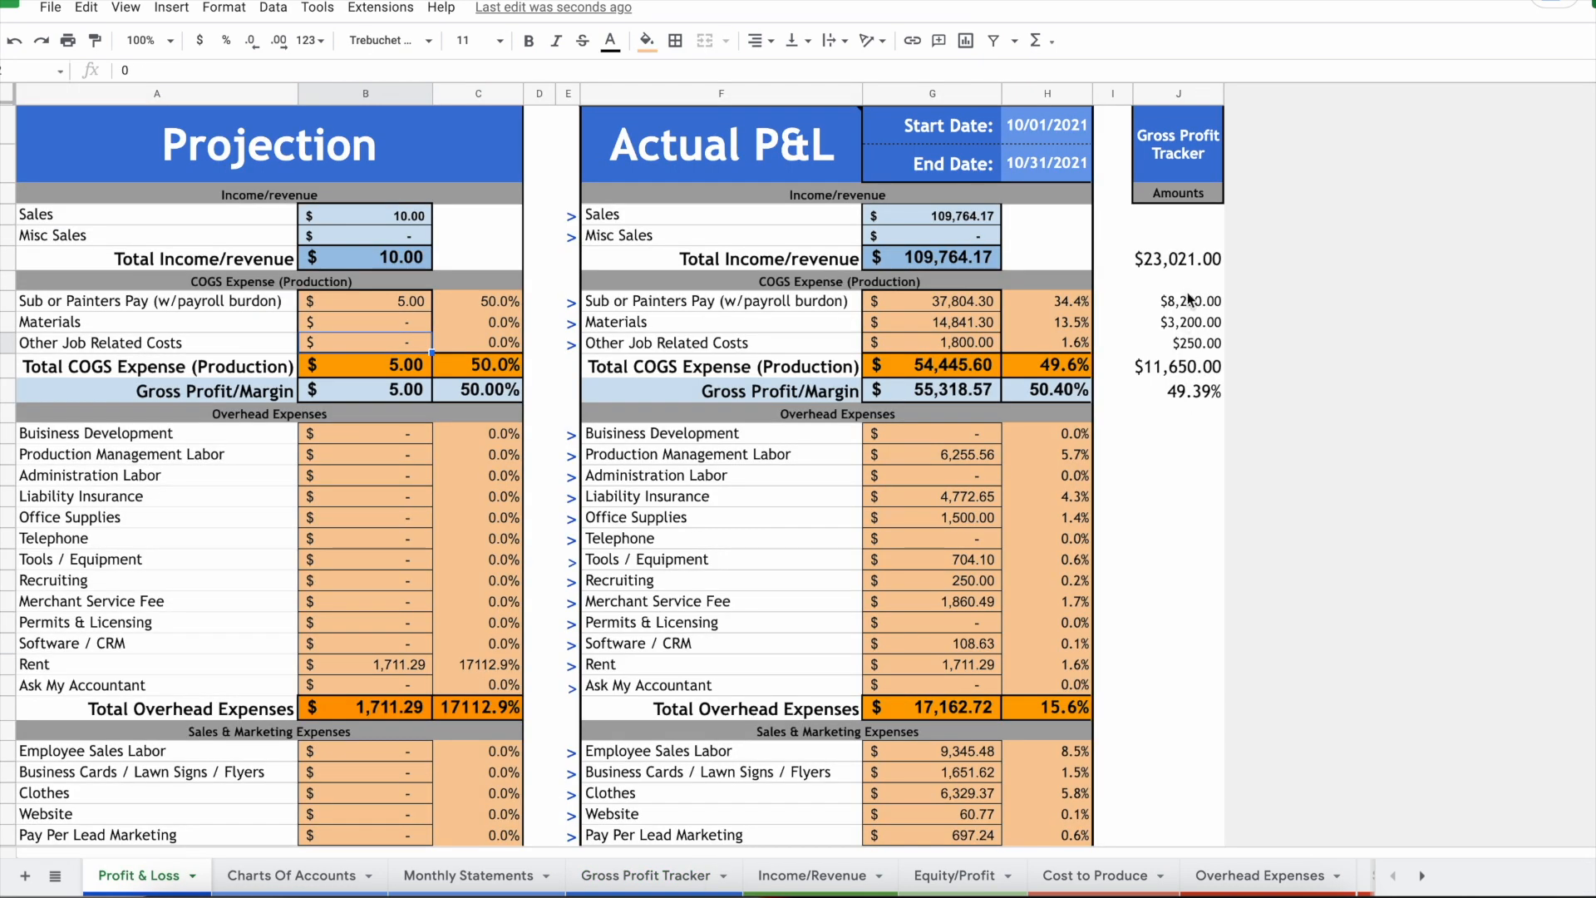
Step: Compare the P&L tracker amounts with the tracker's running totals for job size, painter pay and materials
drag(1194, 268, 1197, 397)
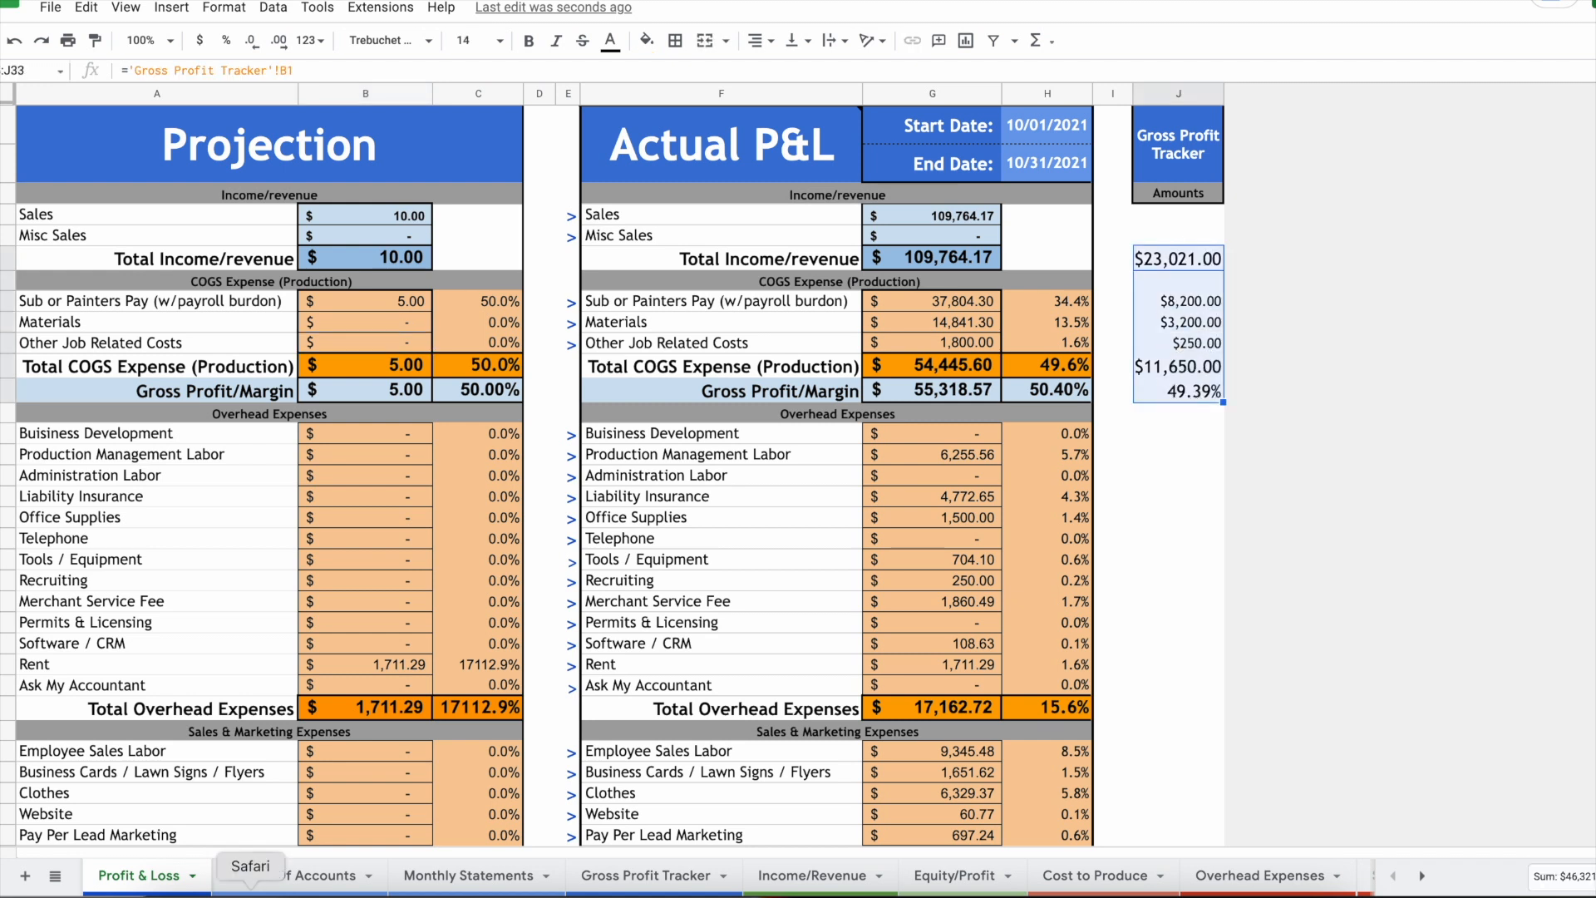
click(645, 875)
drag(285, 129, 1039, 129)
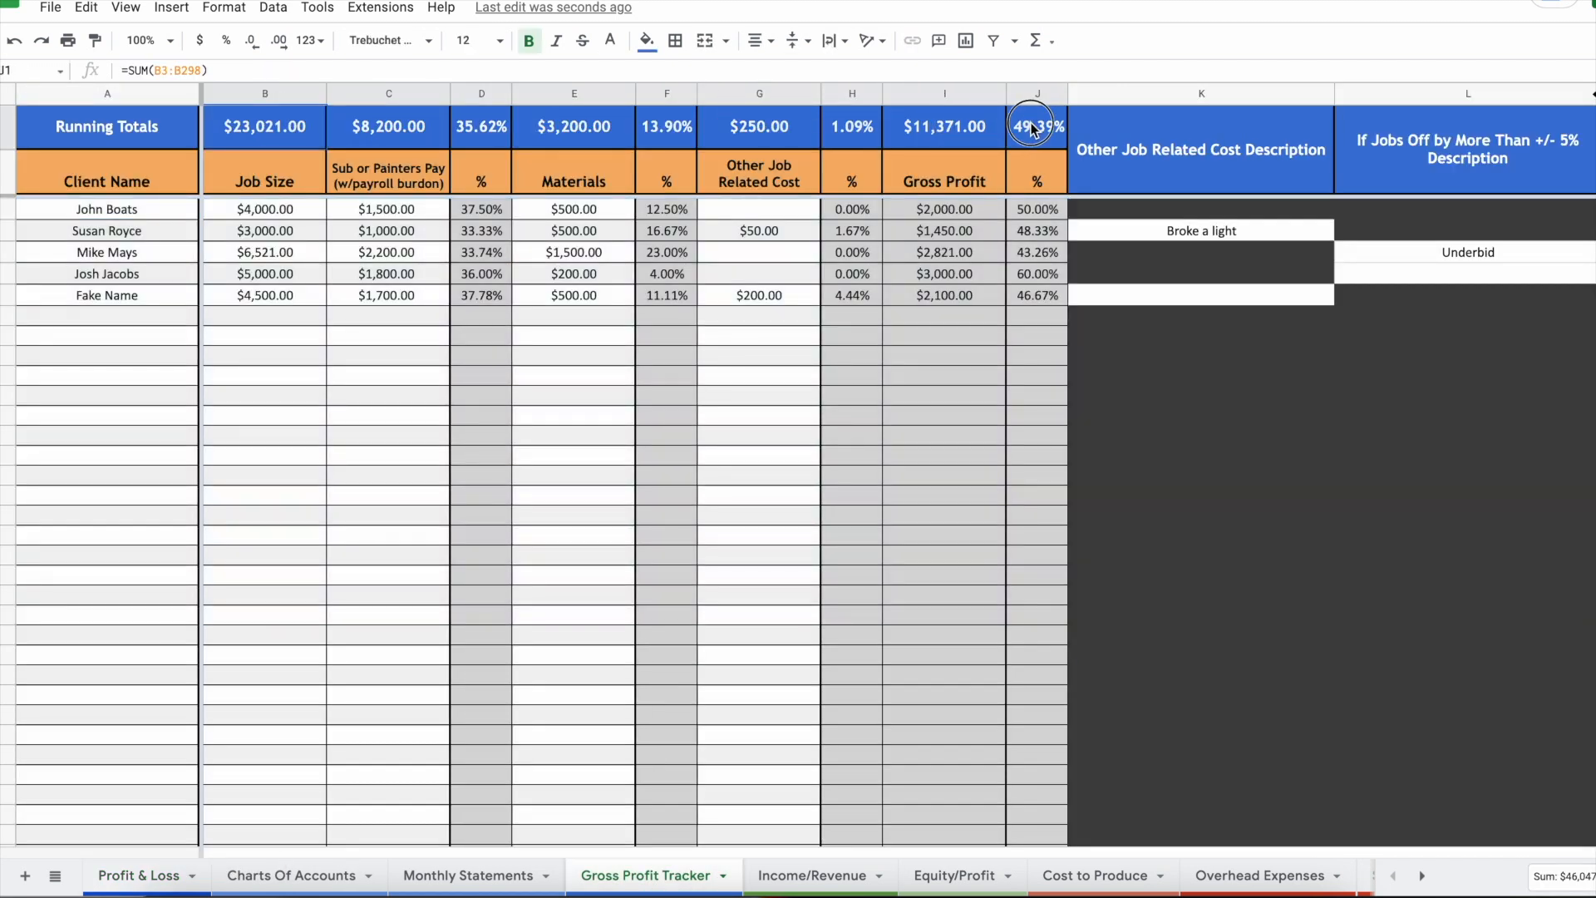
drag(285, 209, 283, 300)
click(300, 133)
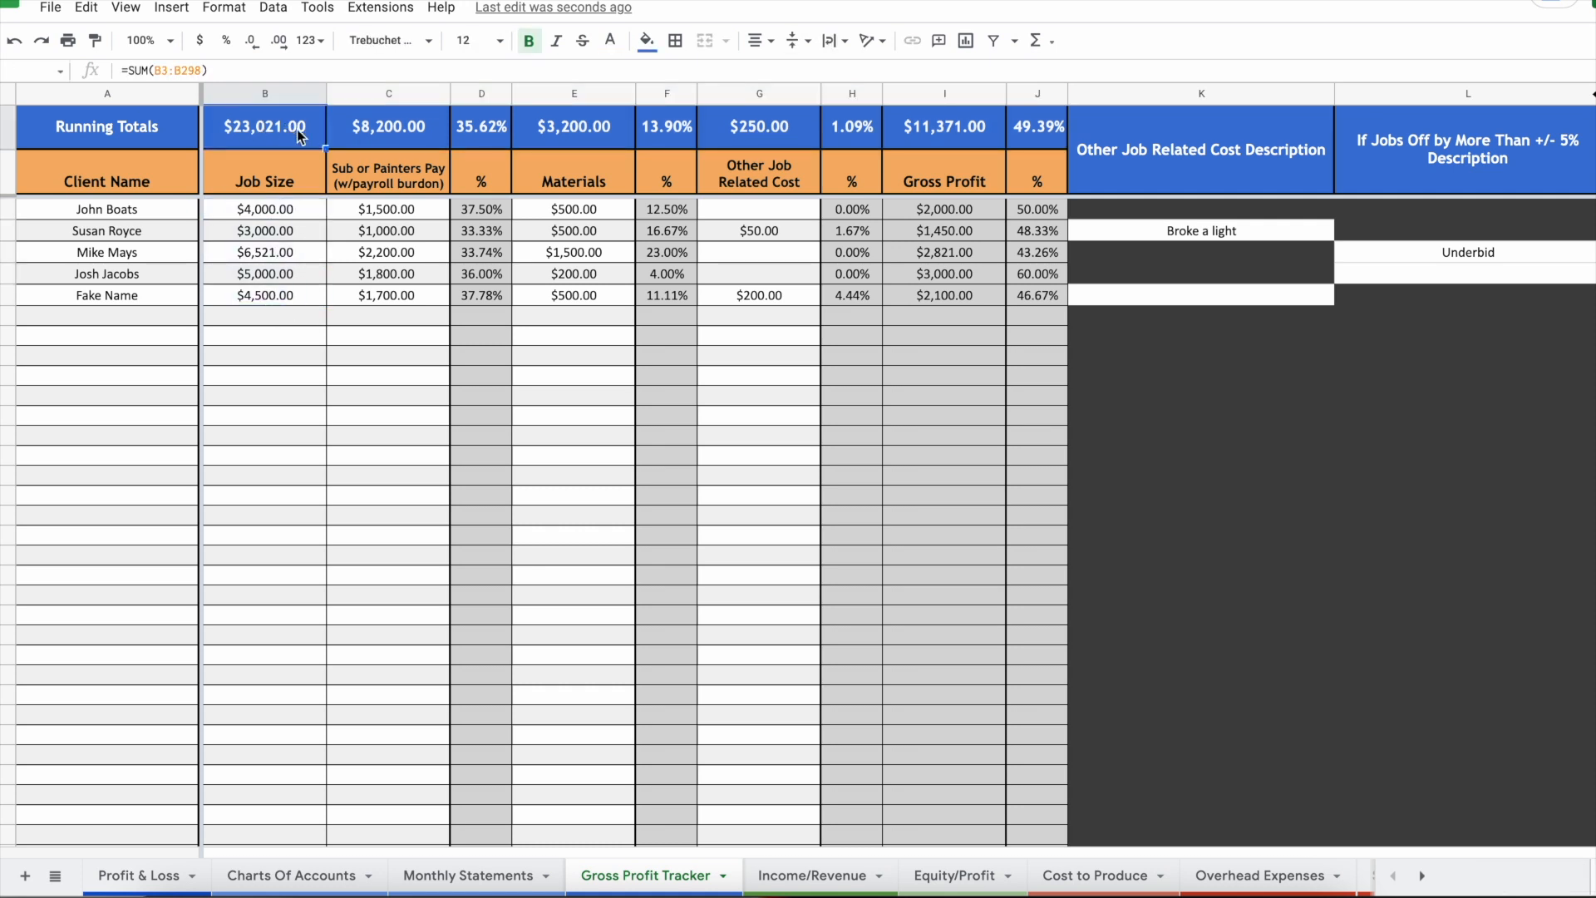
click(403, 129)
drag(416, 209, 411, 334)
drag(581, 210, 582, 337)
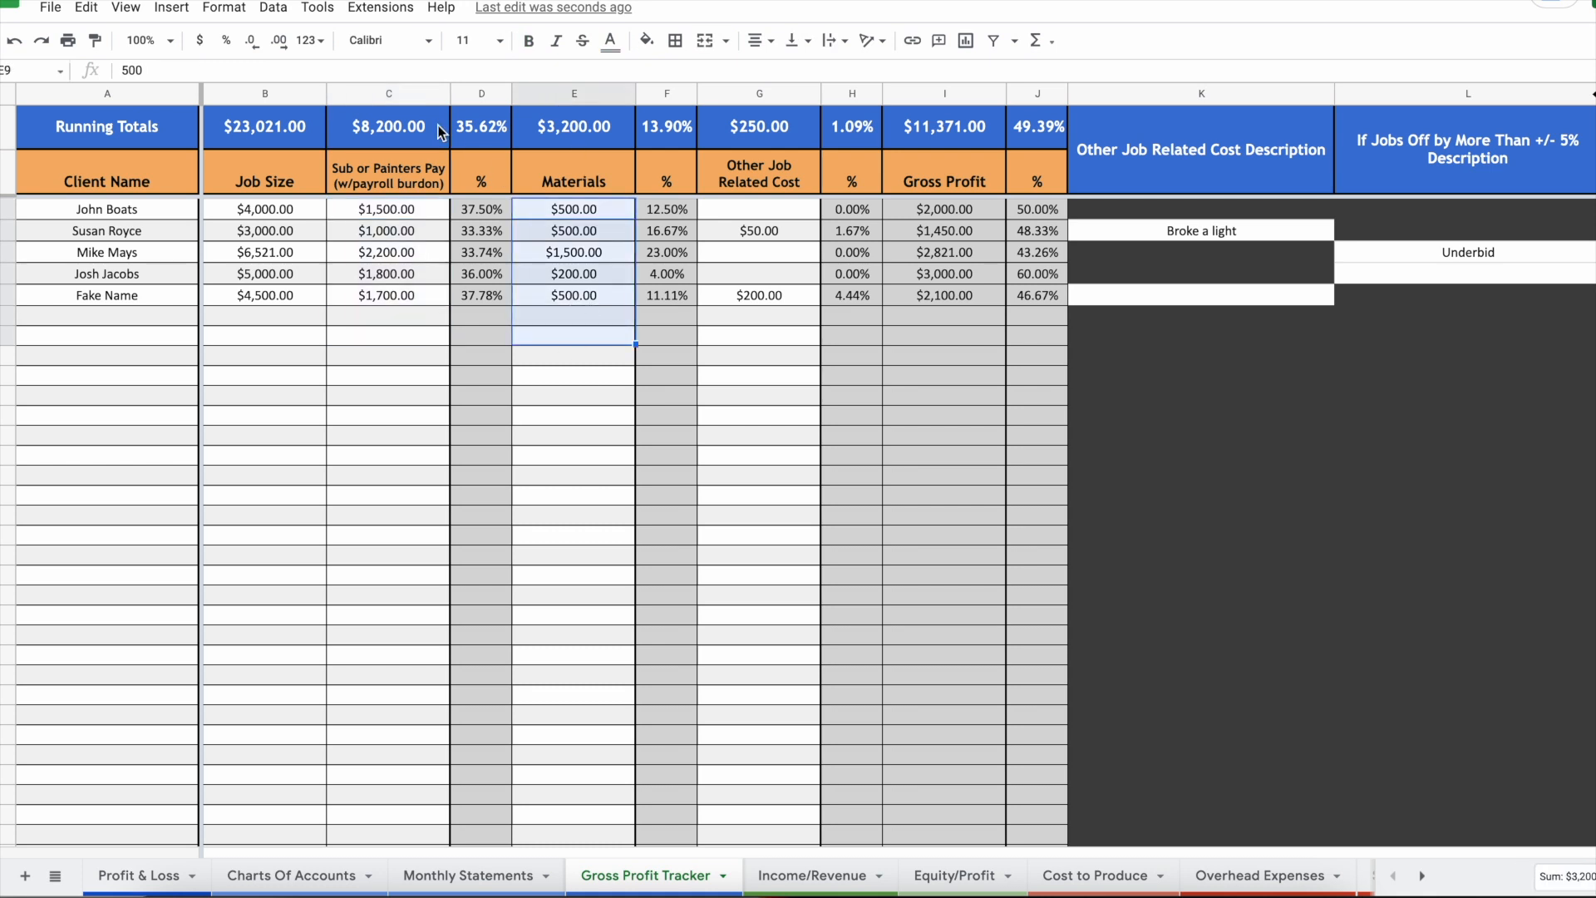
Step: Check the P&L report dates and confirm its $23,021.00 links to the tracker's job size total
click(133, 875)
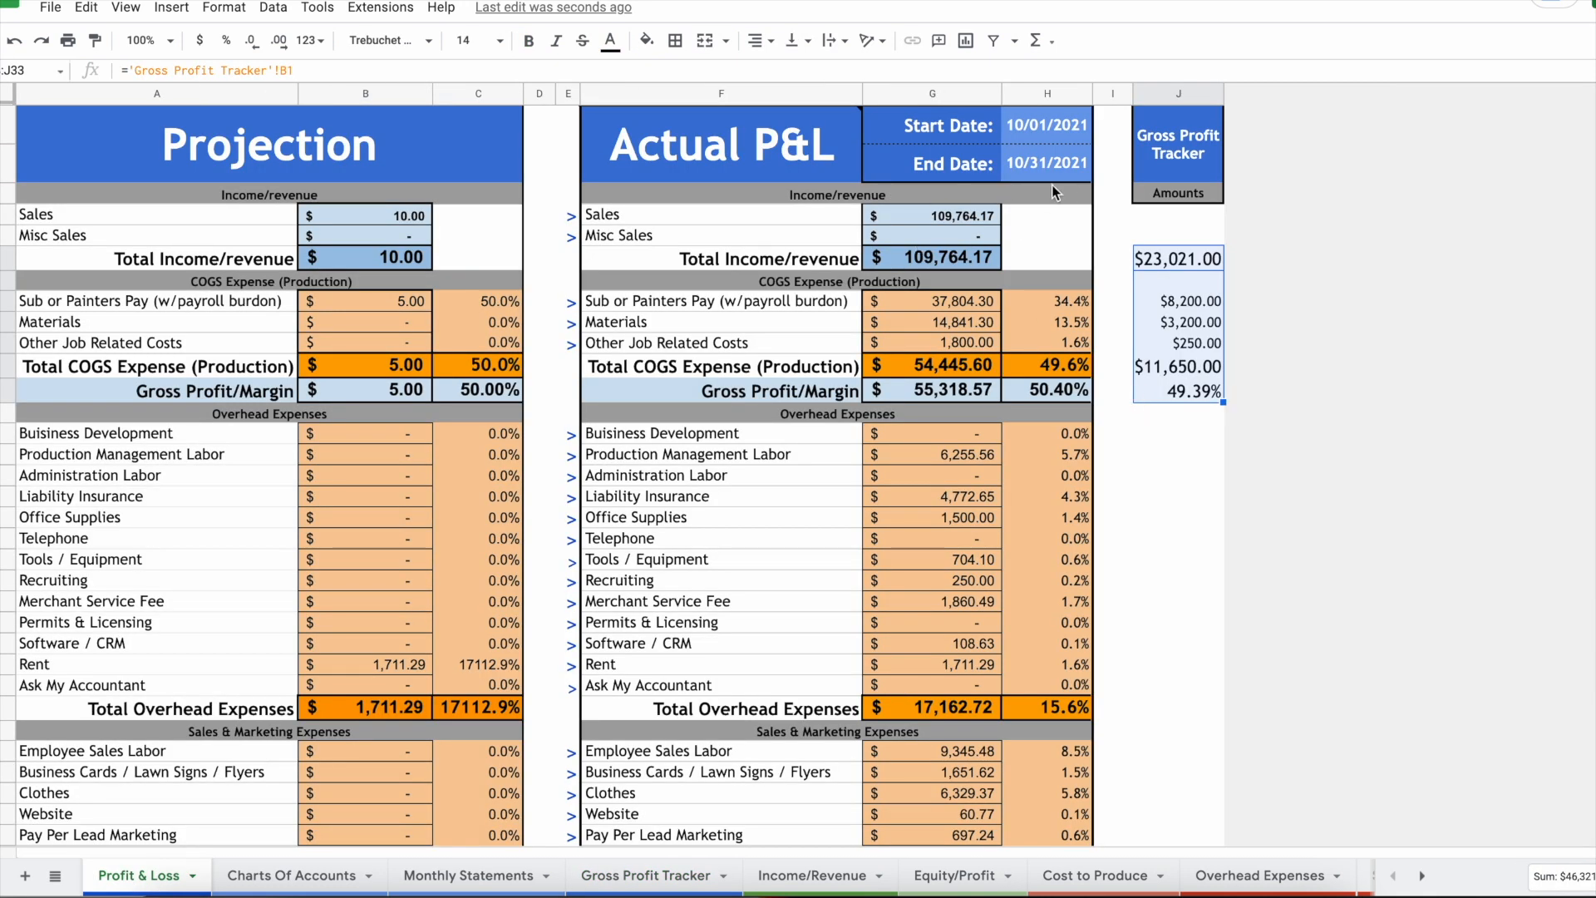
drag(1055, 147, 1060, 129)
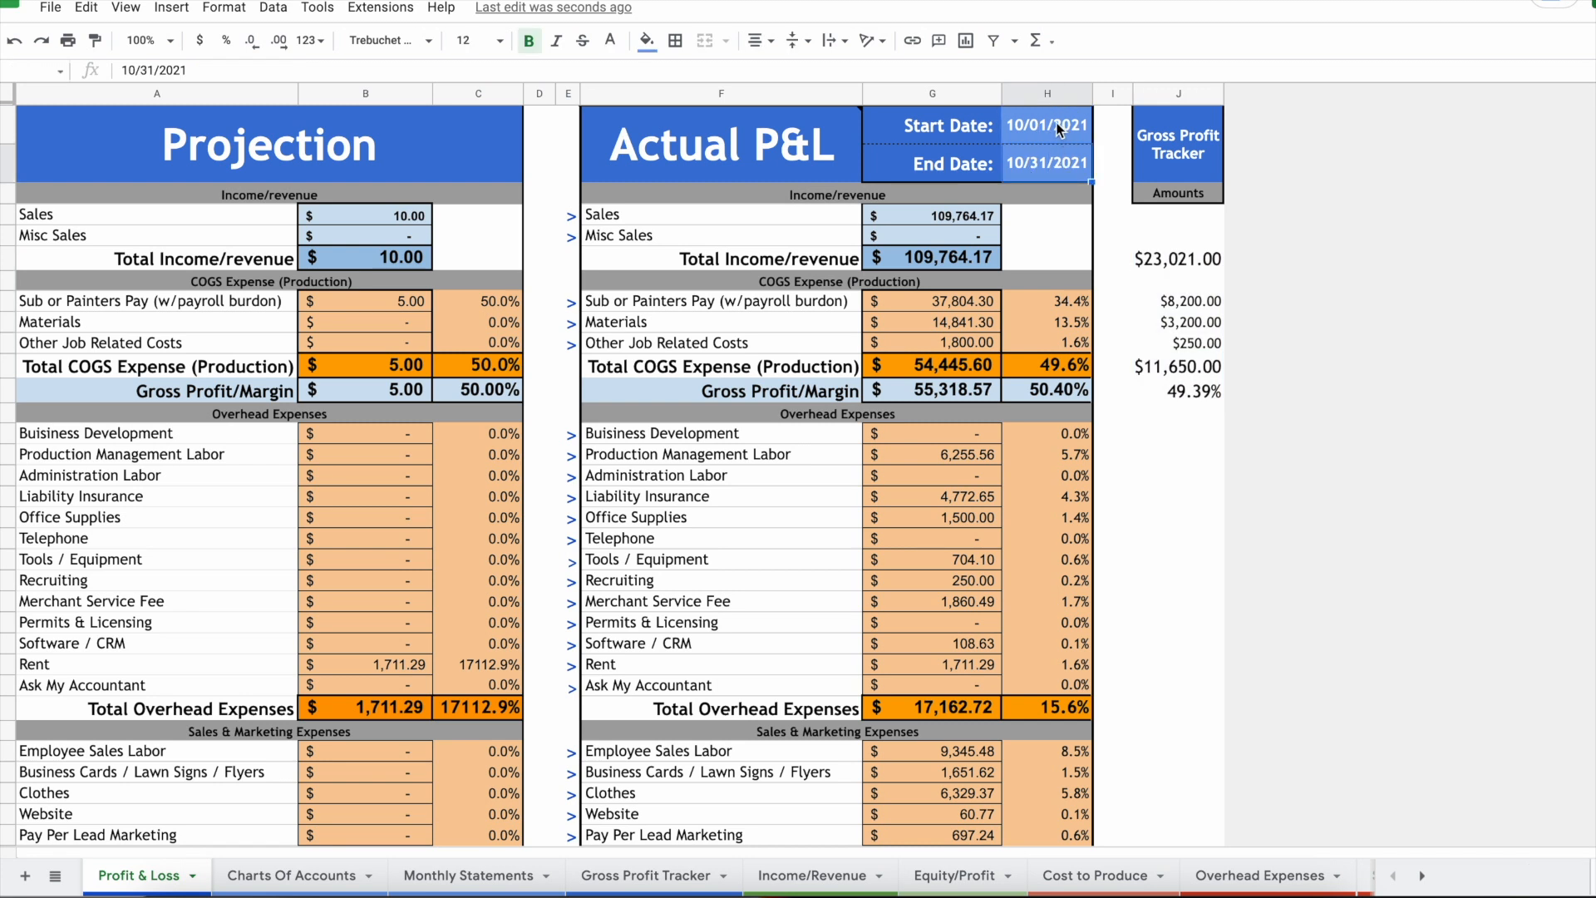
click(1176, 260)
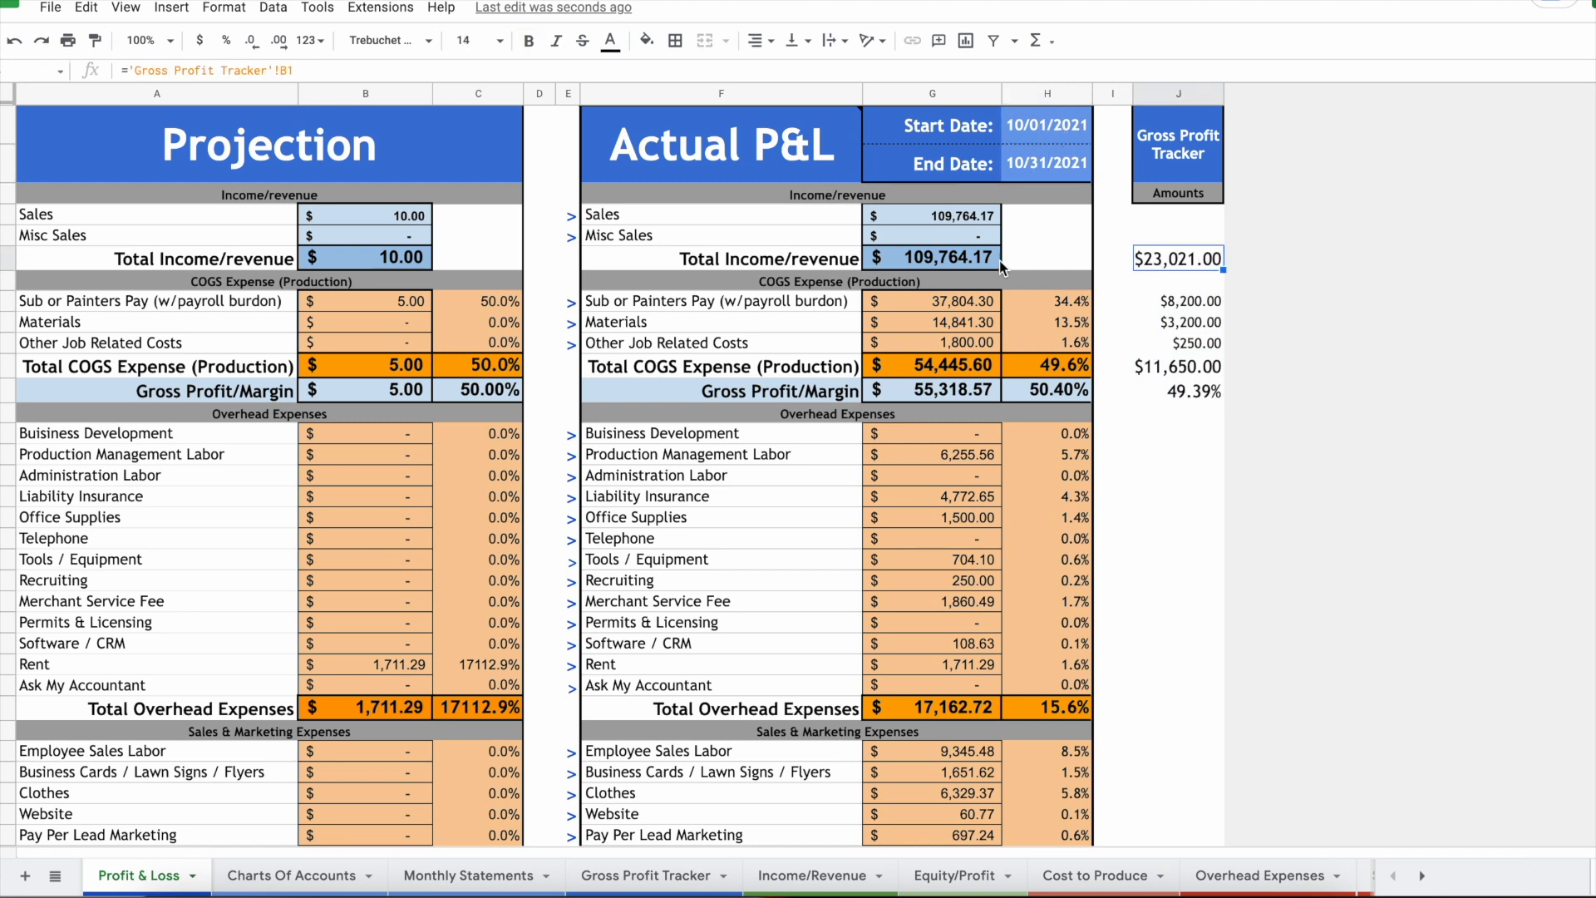
click(953, 261)
click(1169, 262)
click(658, 877)
click(260, 297)
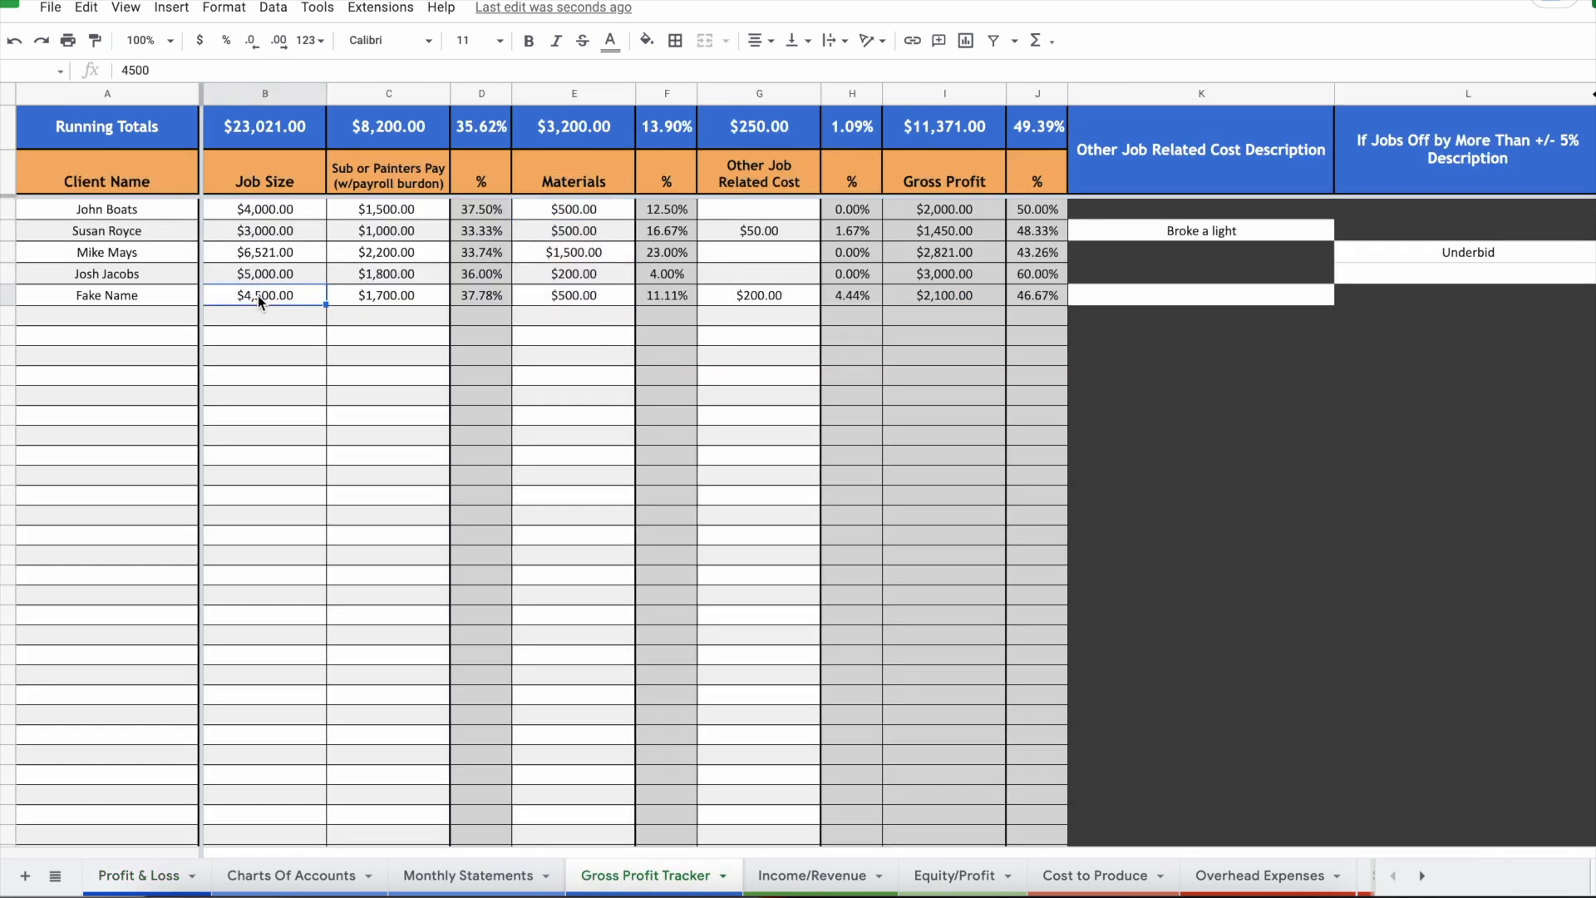
click(158, 873)
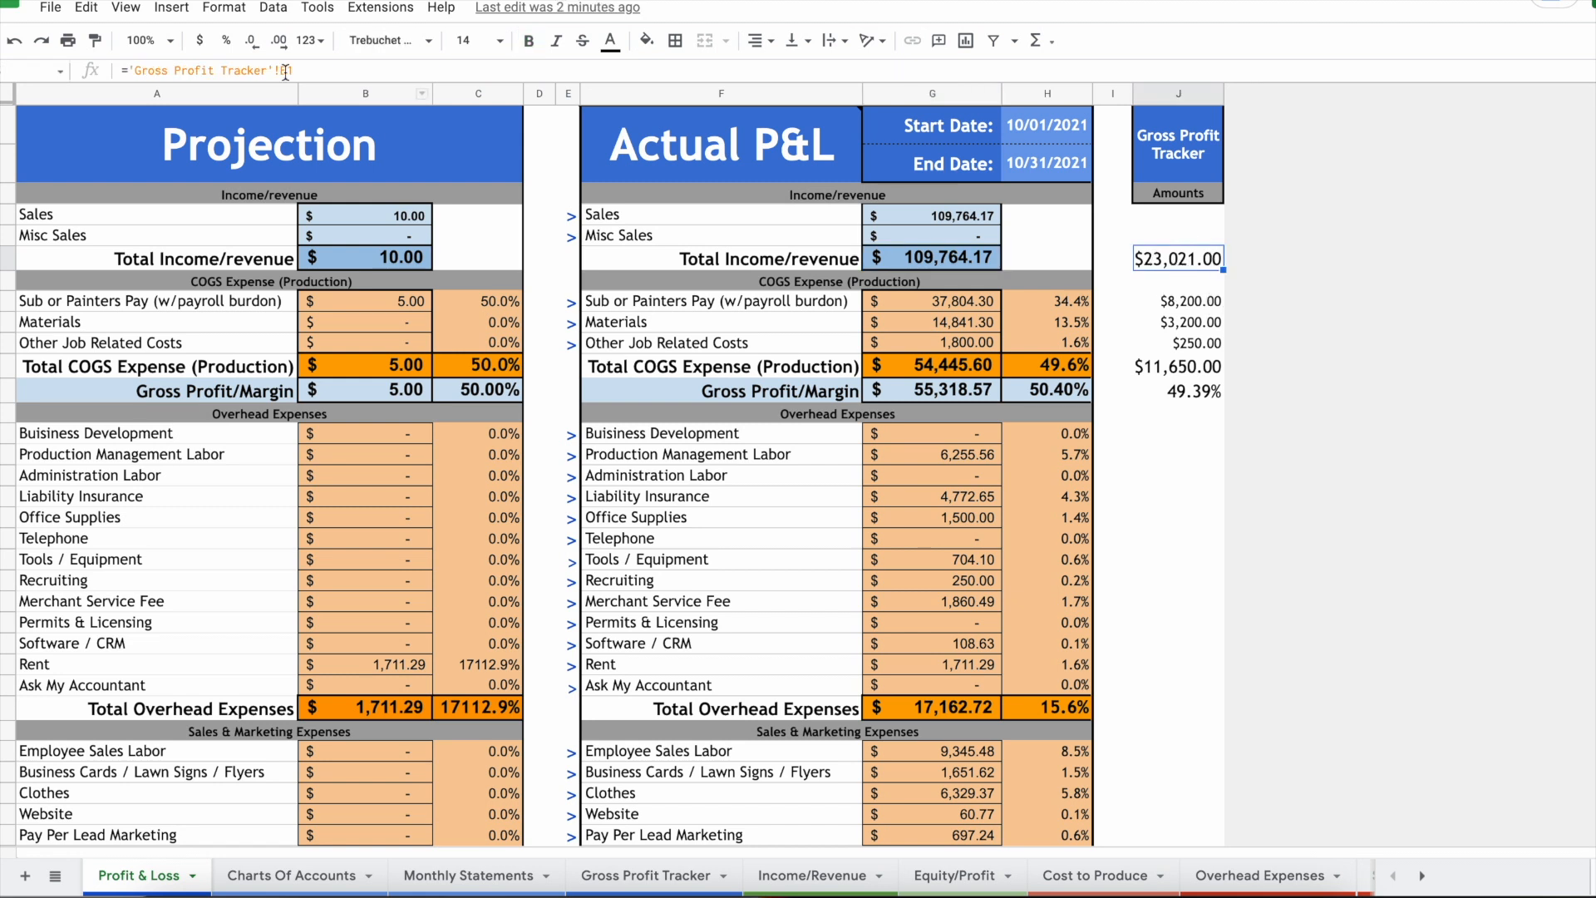
click(521, 146)
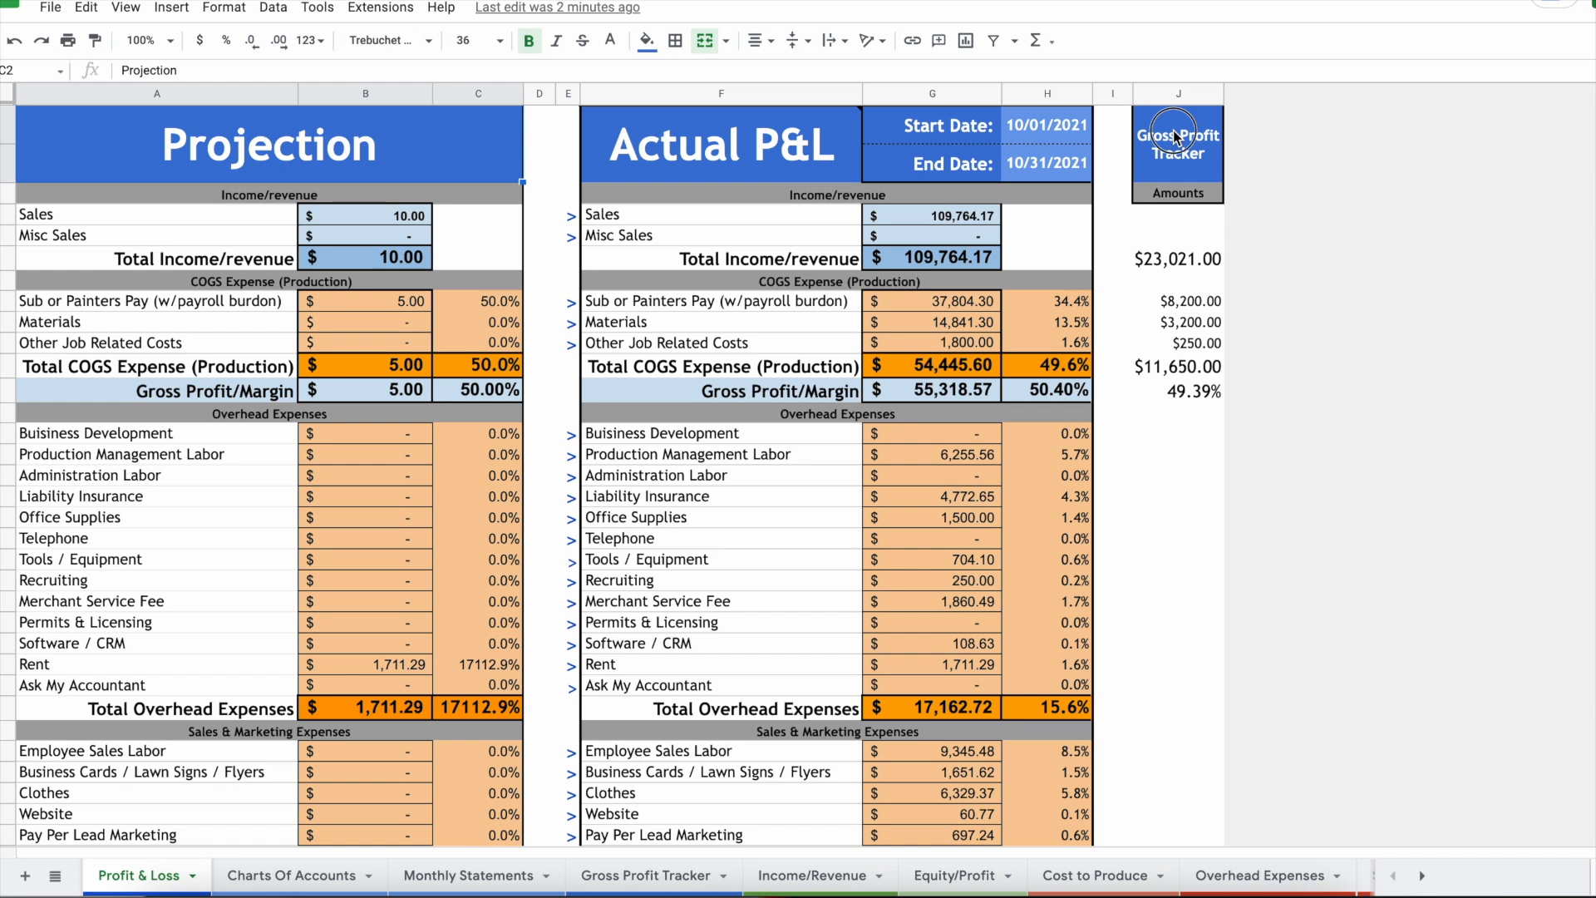
click(1176, 136)
right_click(1193, 94)
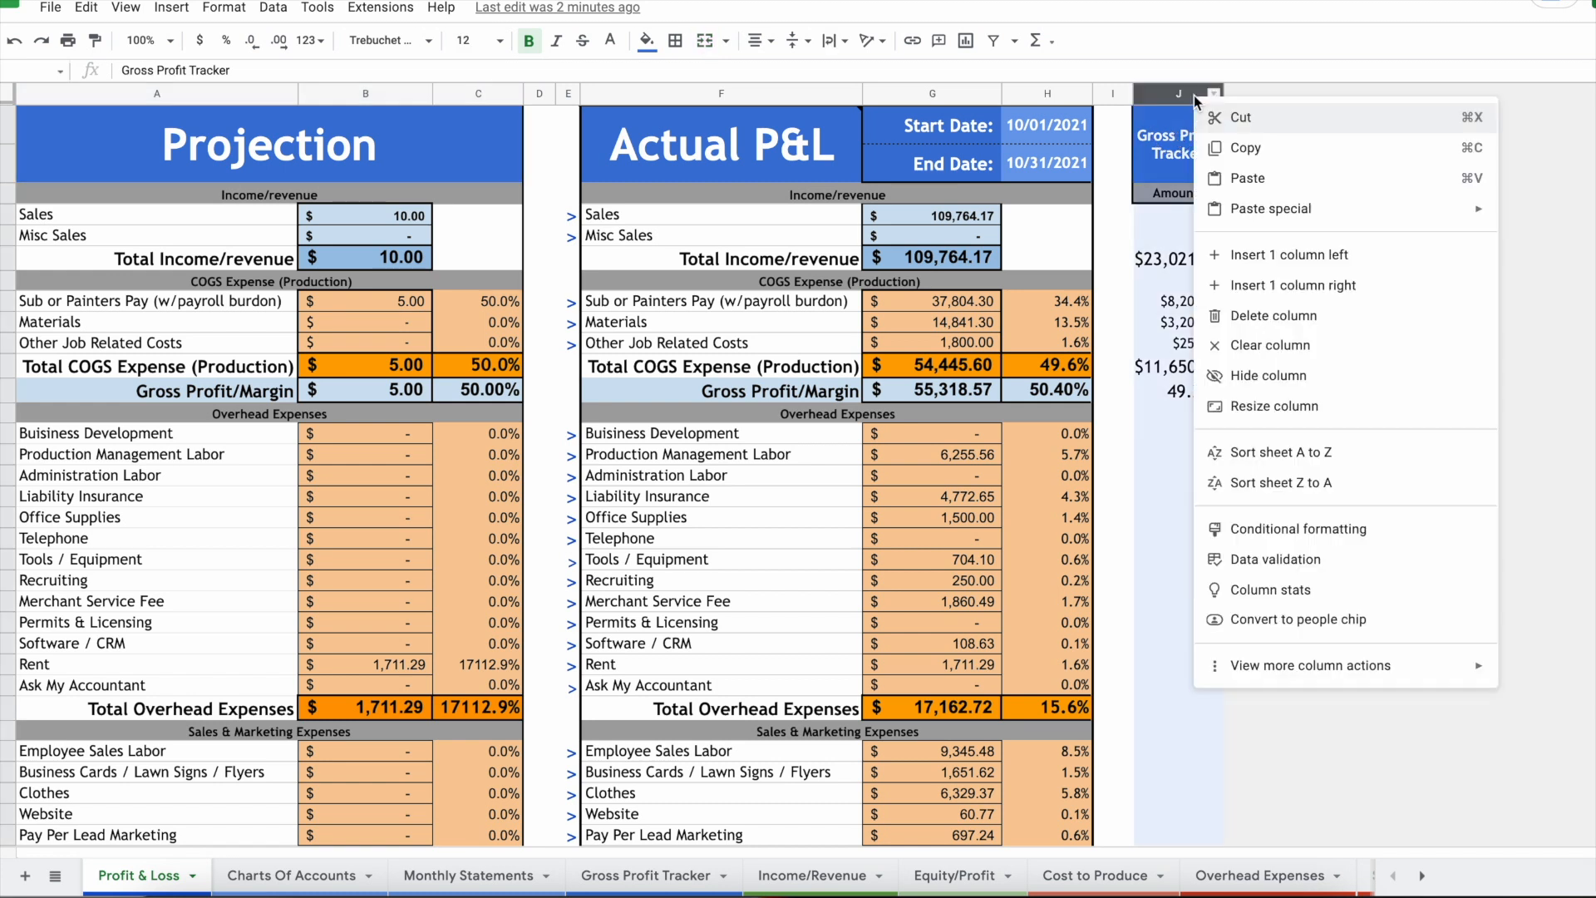
click(1311, 378)
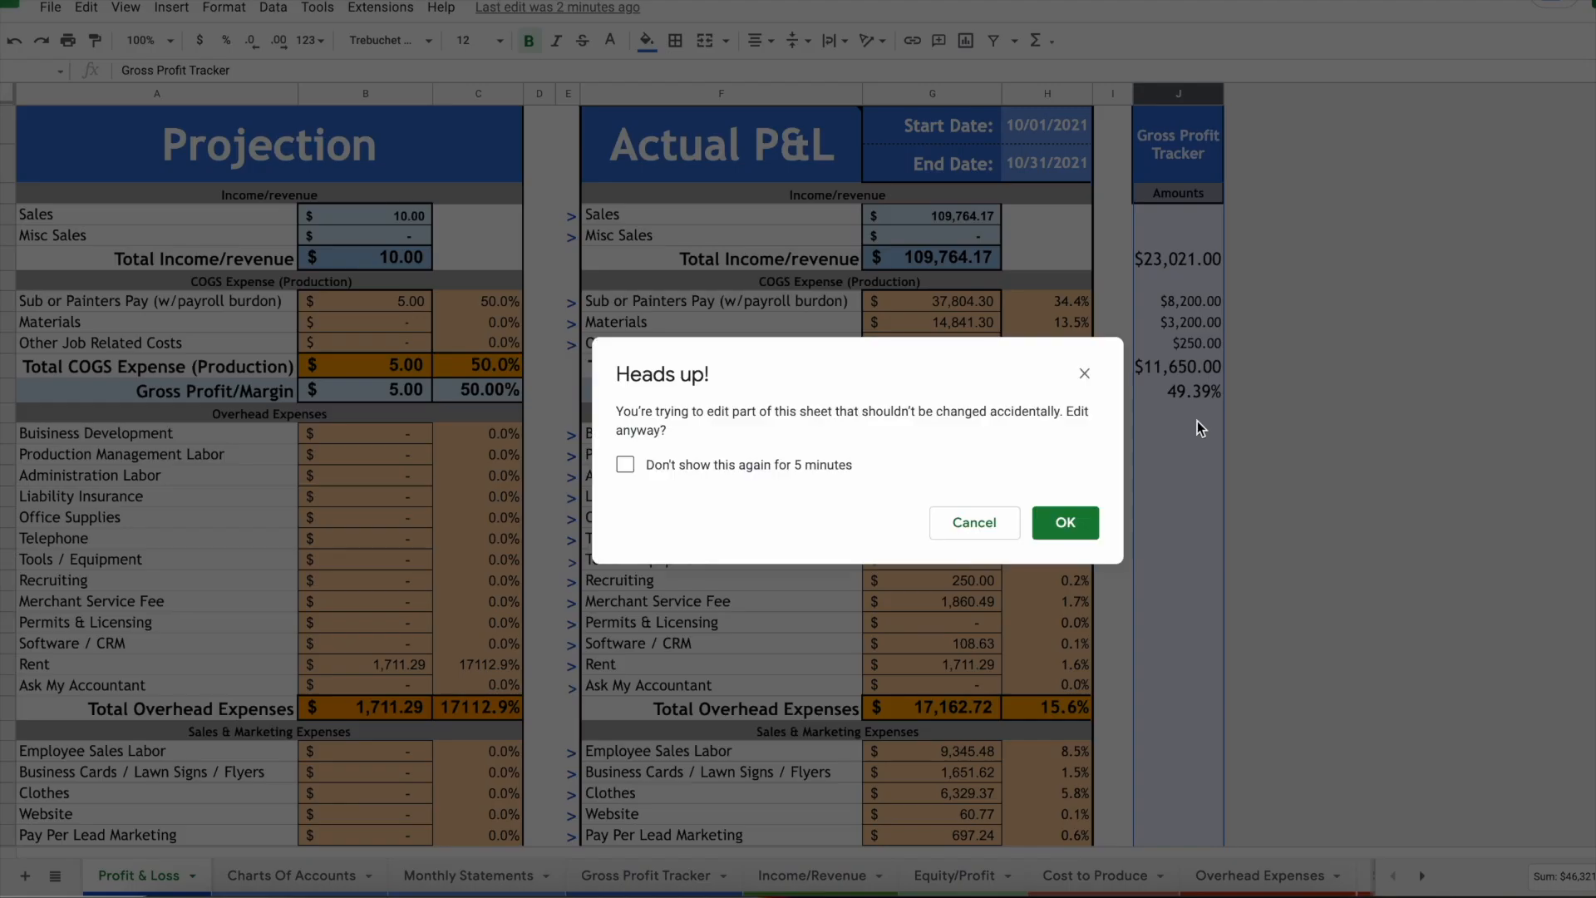
click(1064, 522)
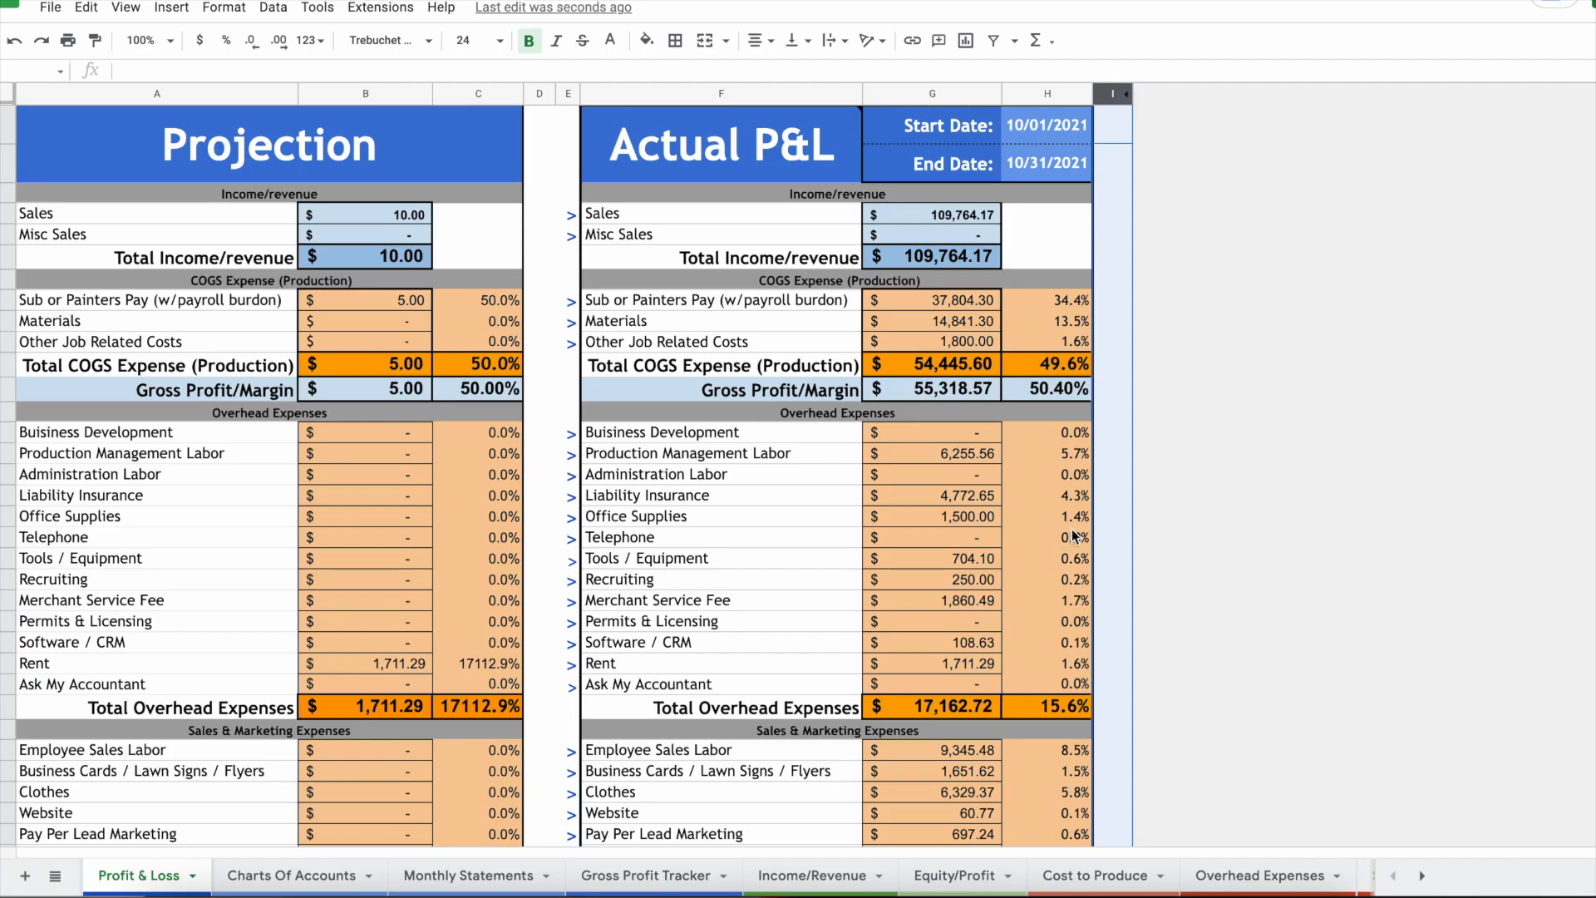
click(665, 876)
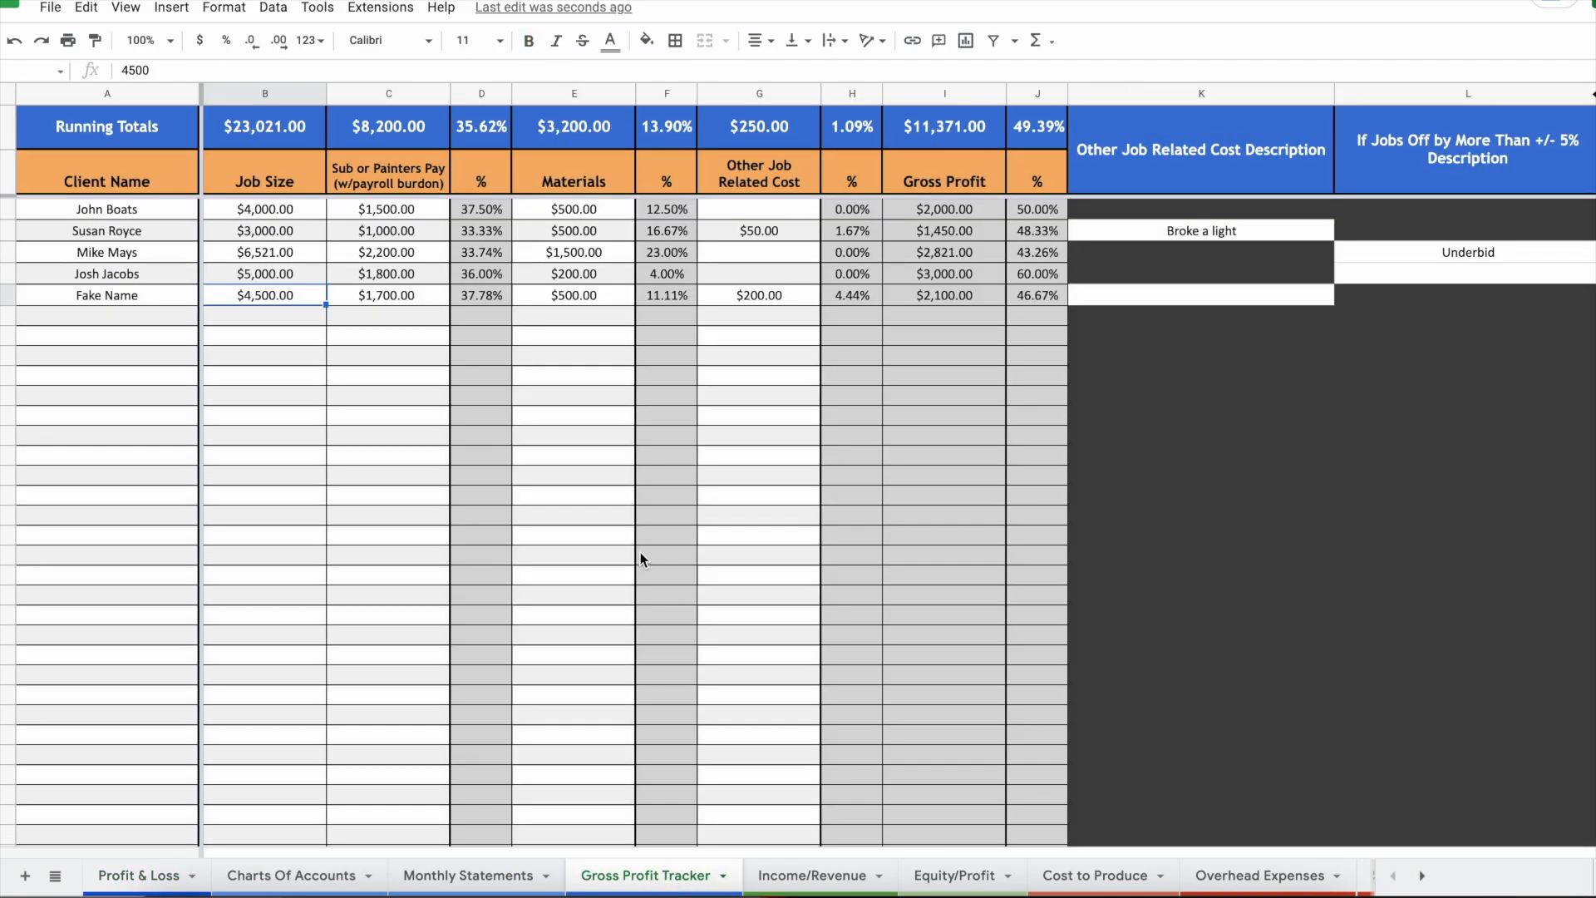
drag(124, 212, 919, 513)
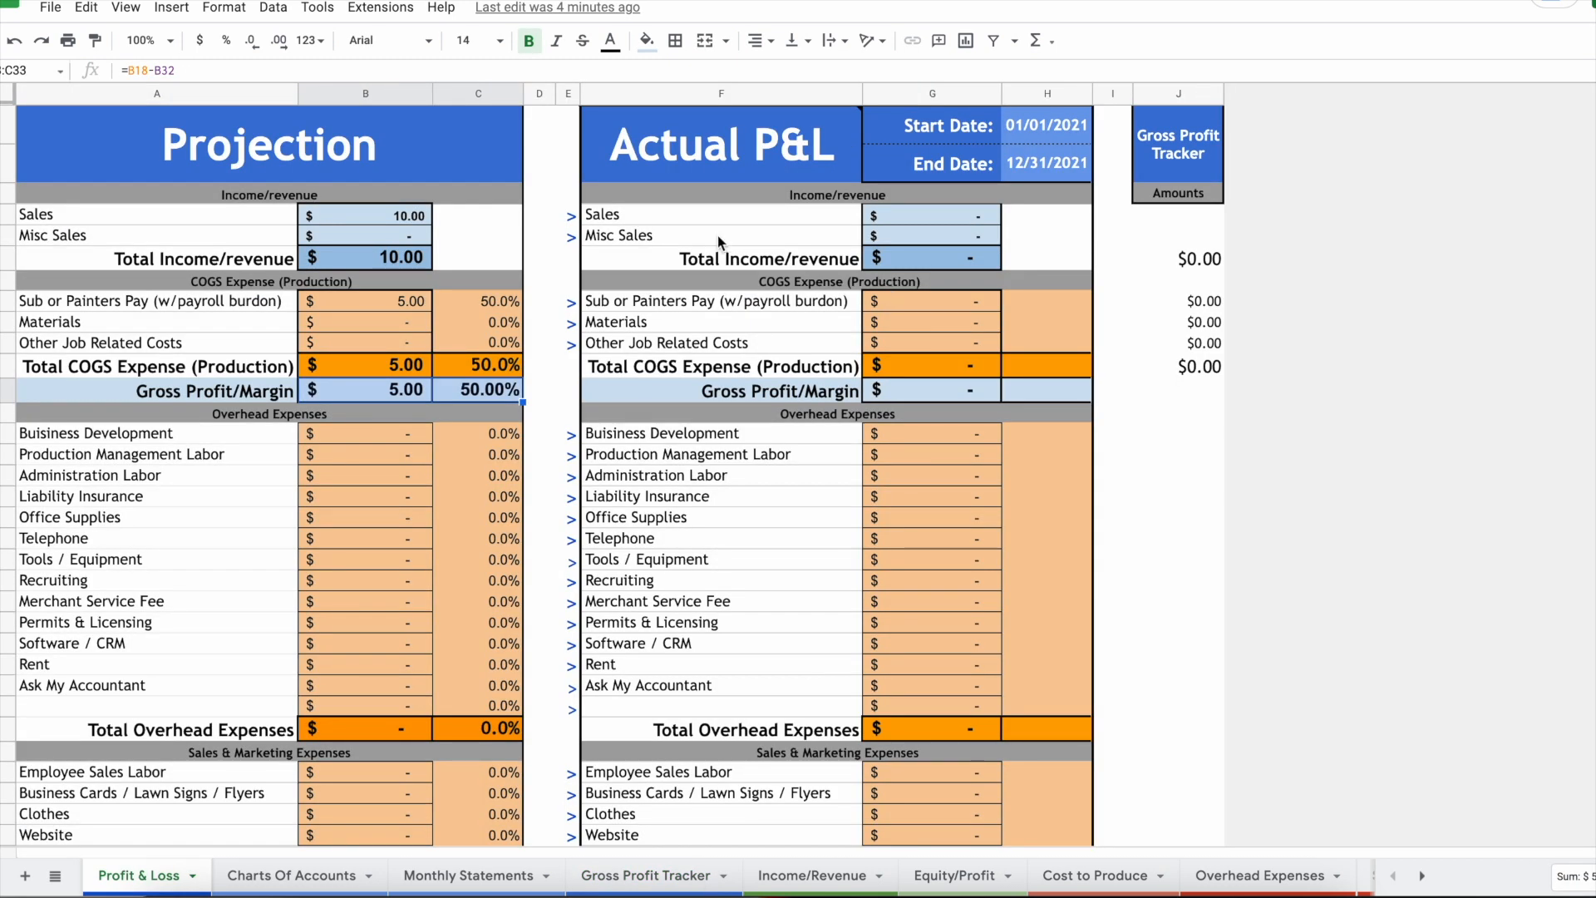
click(717, 236)
drag(981, 252, 1039, 705)
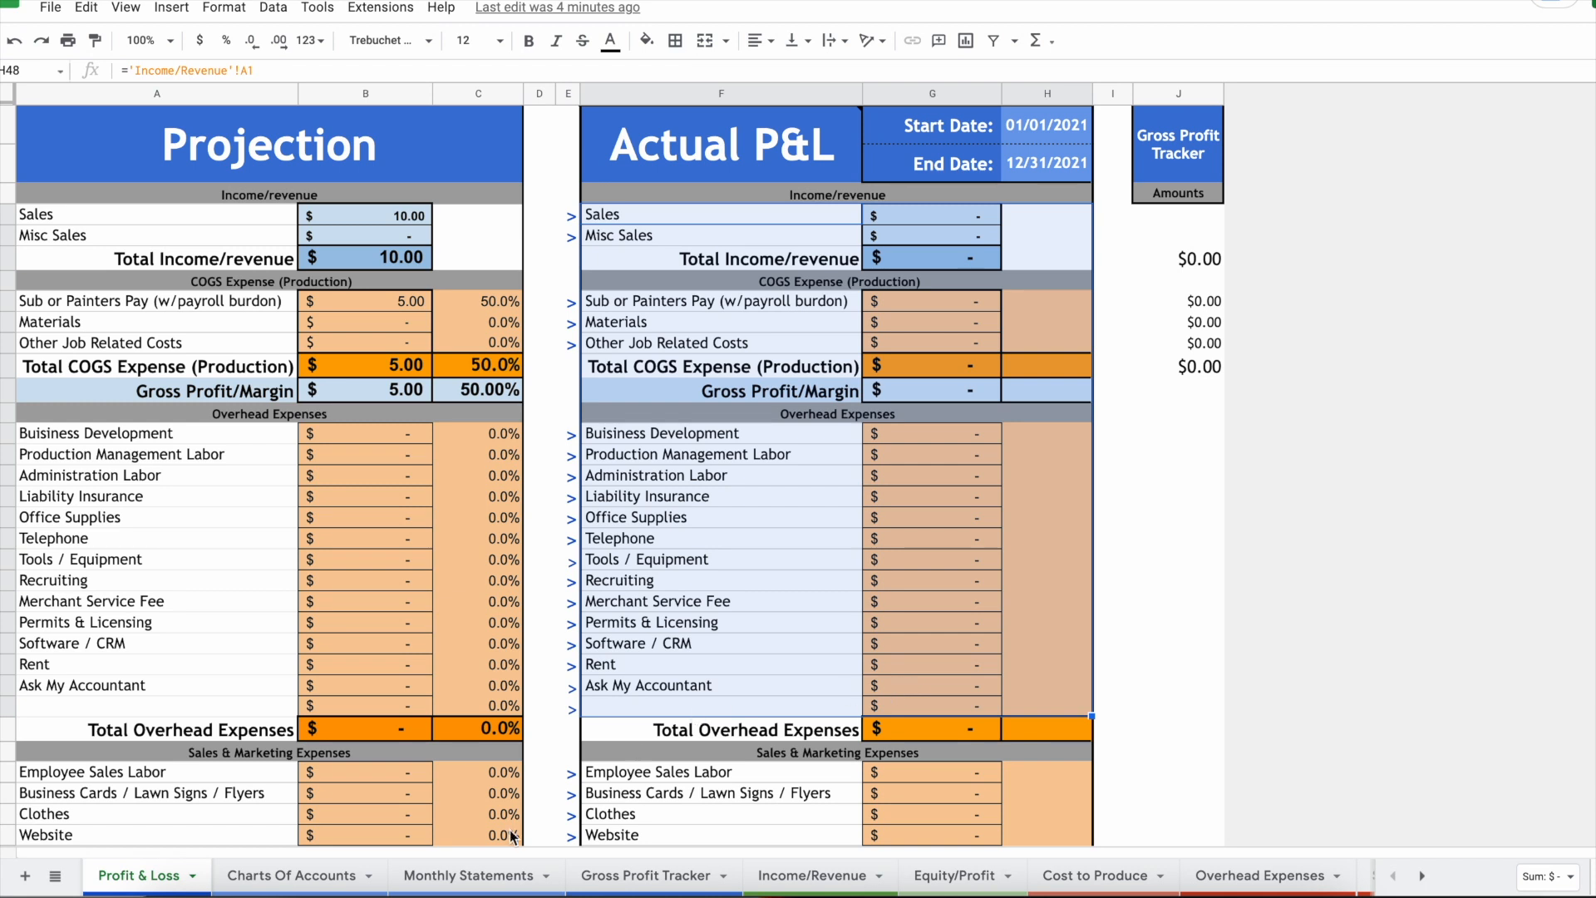
Step: Review the top Monthly Statements transactions, including the two 11-19-21 payroll entries
click(474, 876)
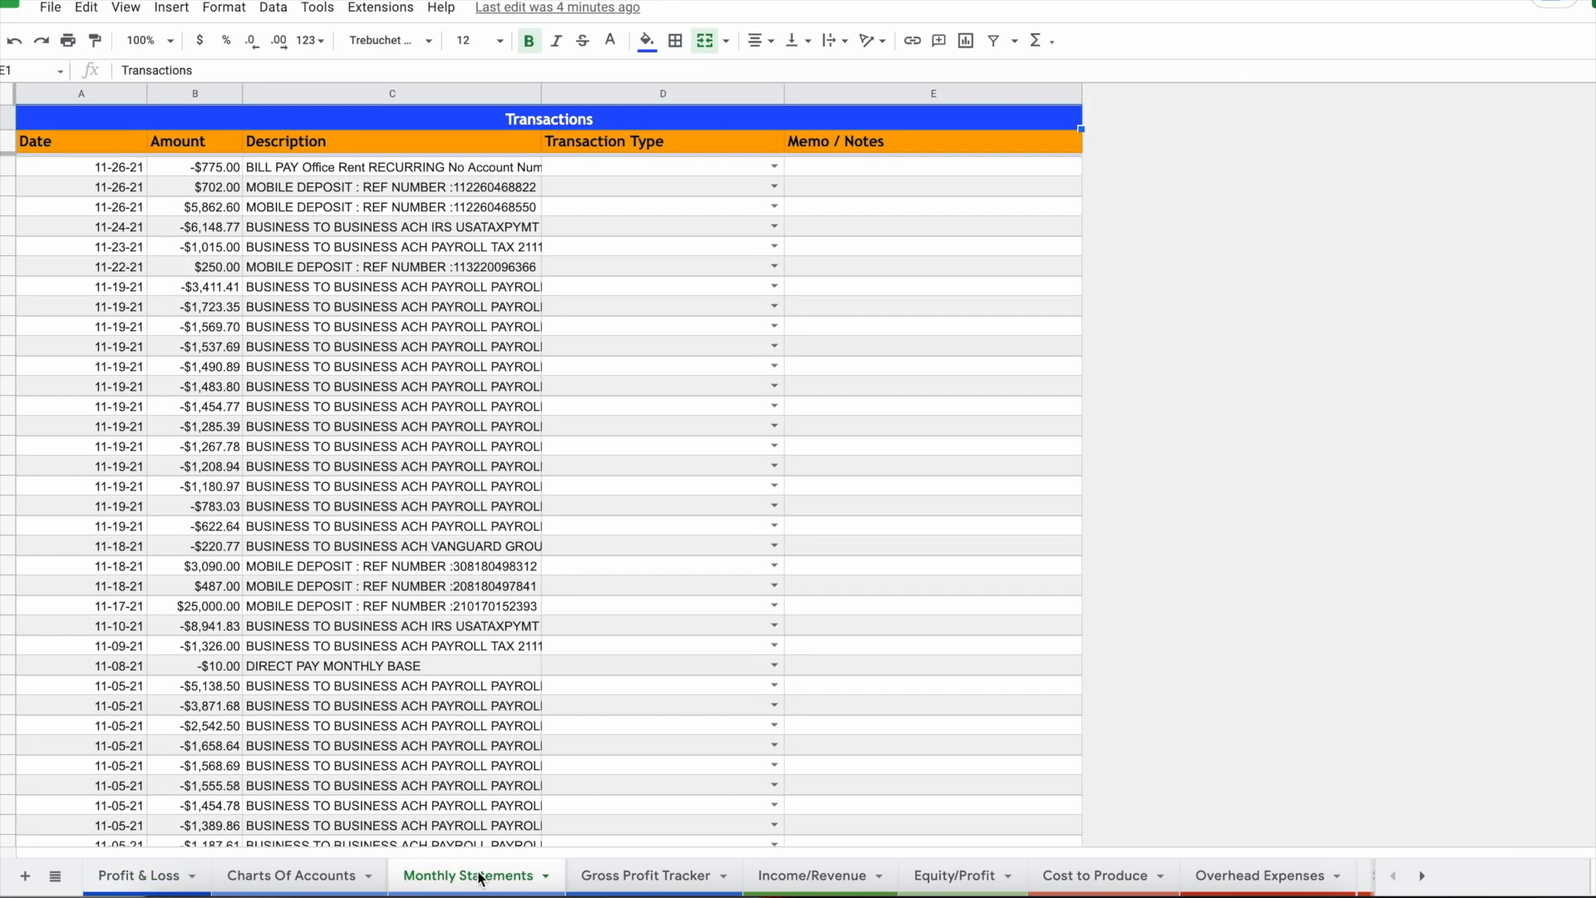
drag(124, 170, 456, 713)
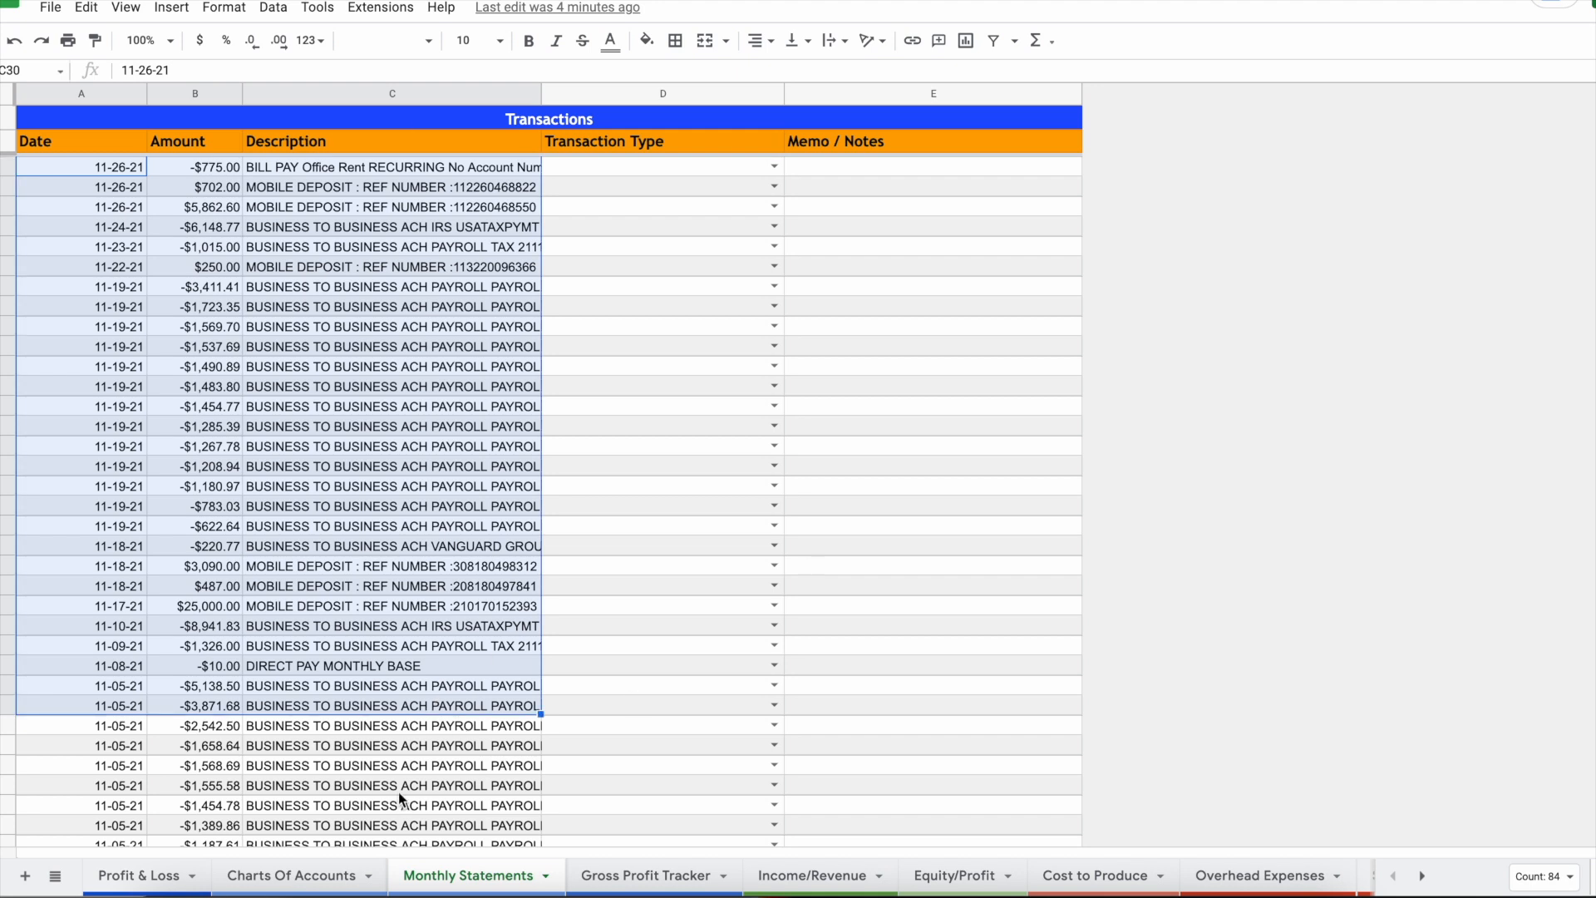
scroll(346, 738, down, 2)
scroll(346, 738, up, 2)
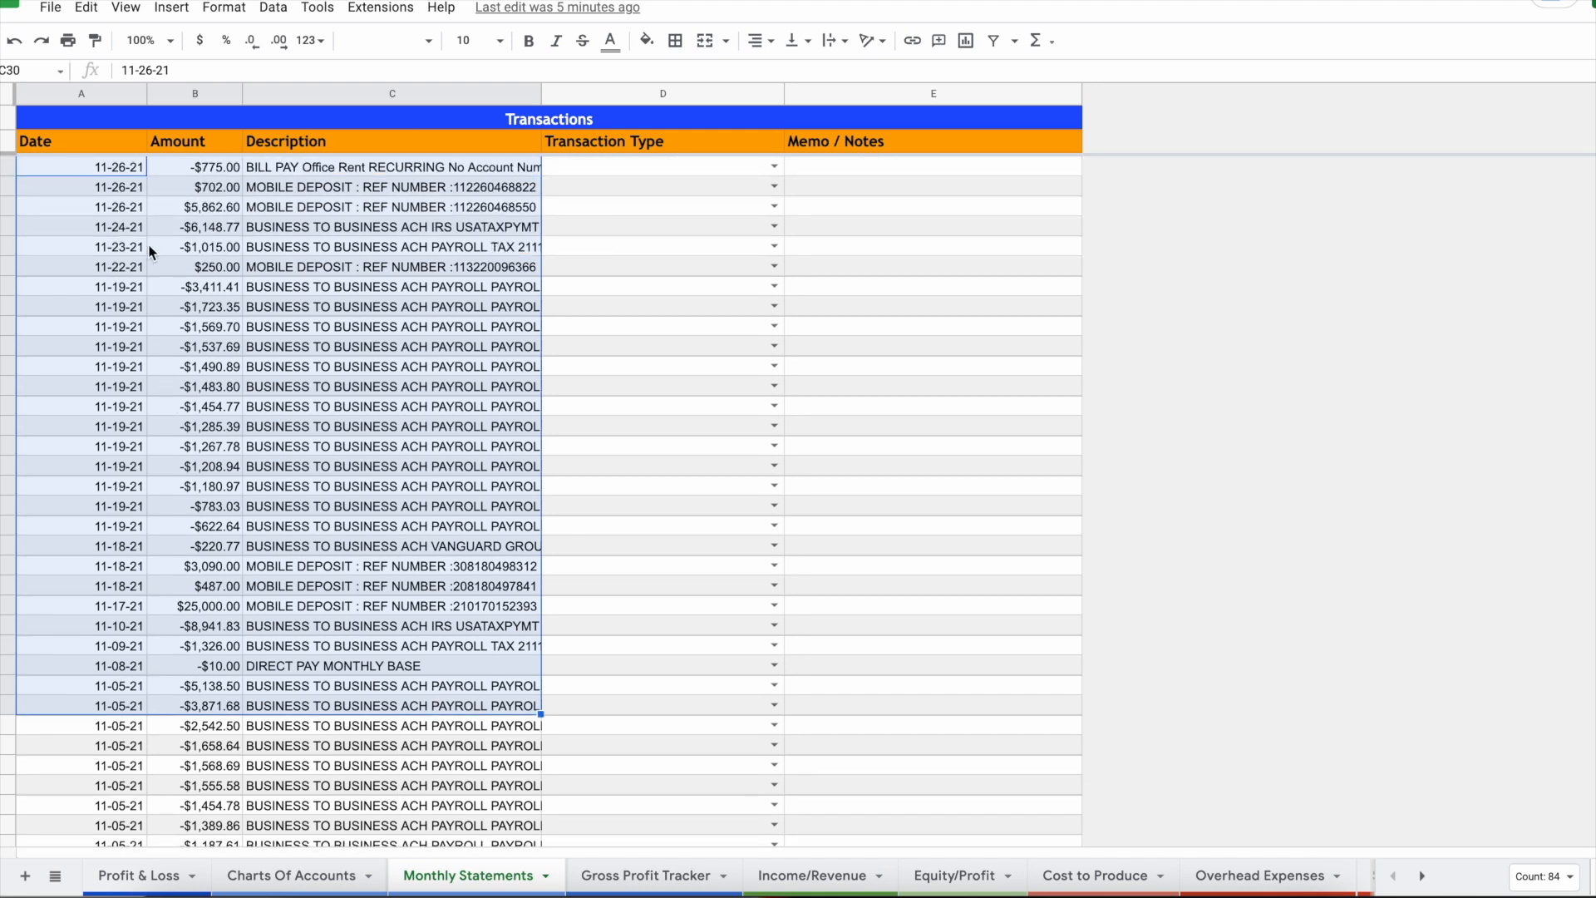
drag(122, 168, 341, 329)
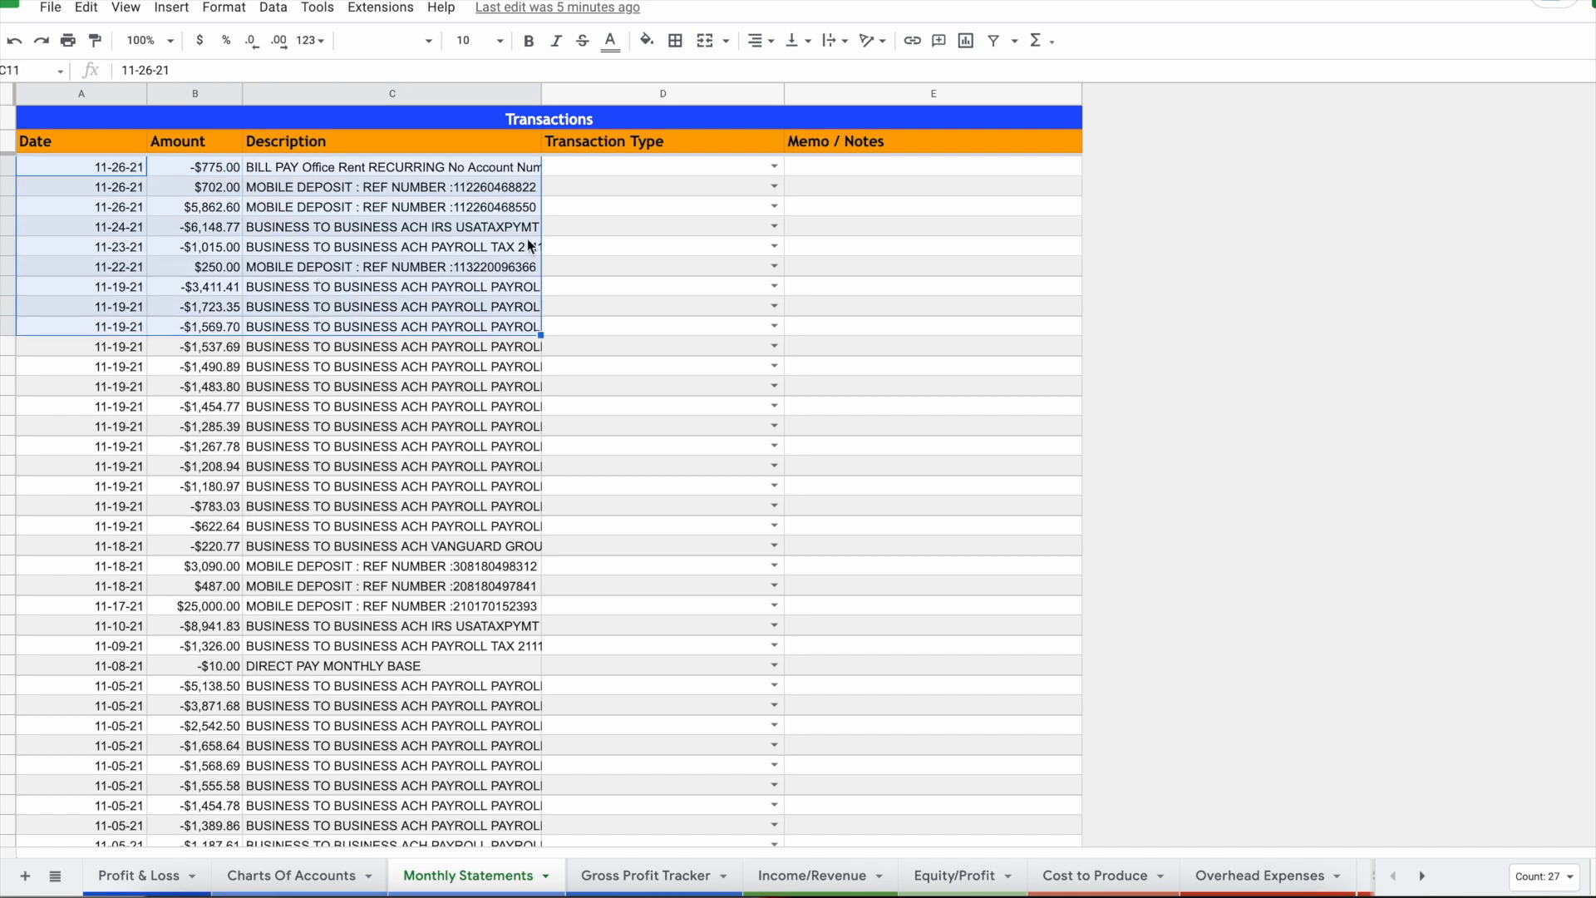
click(650, 226)
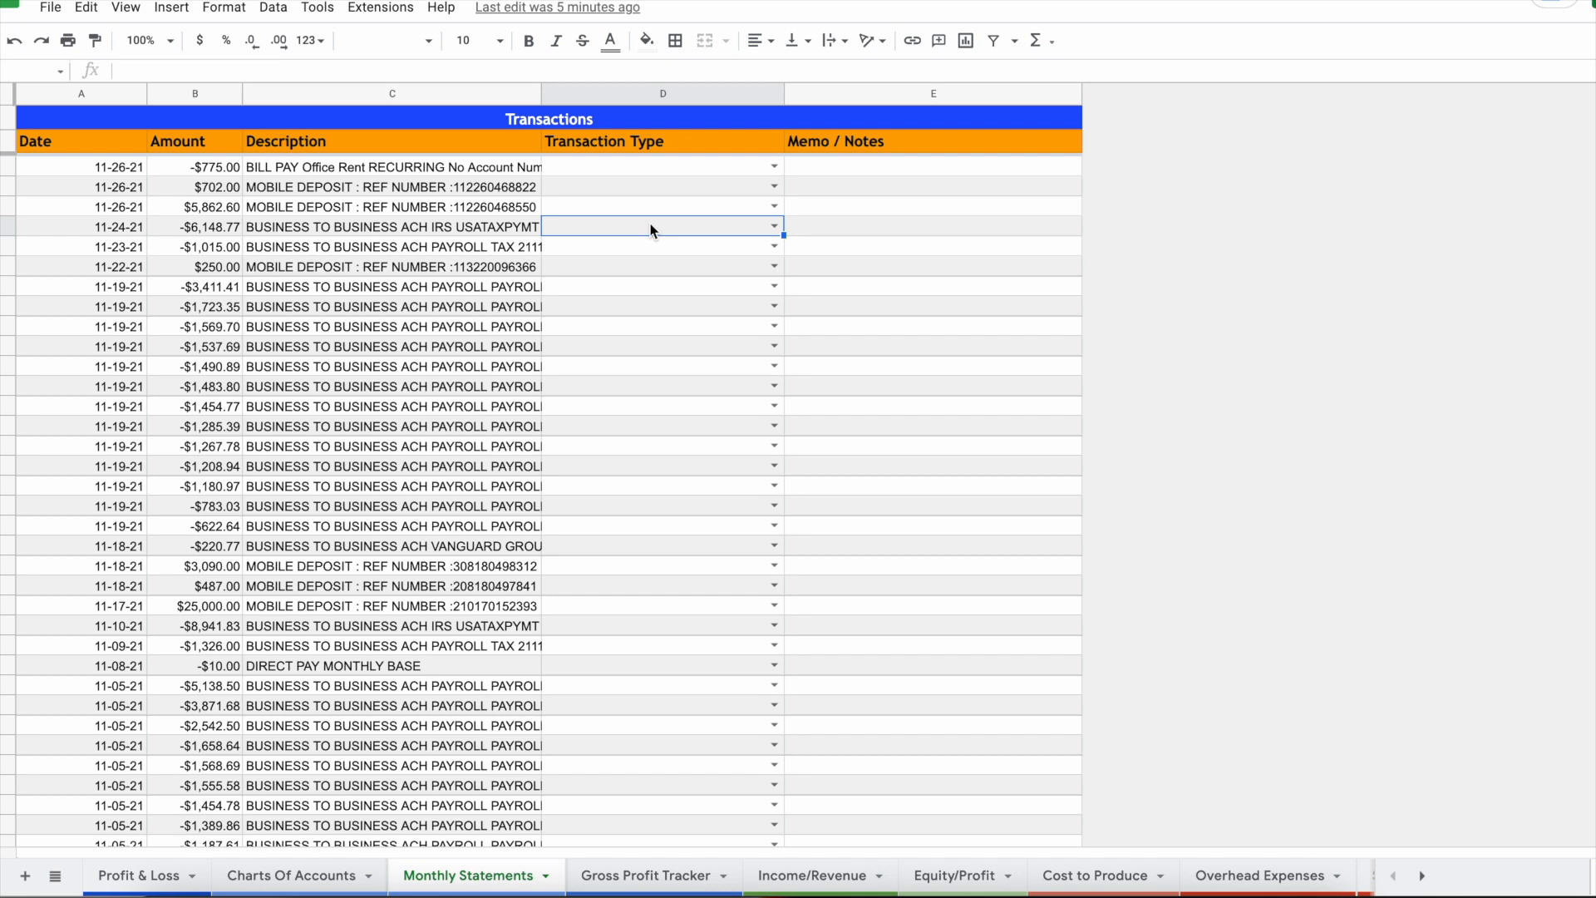
drag(133, 284, 357, 312)
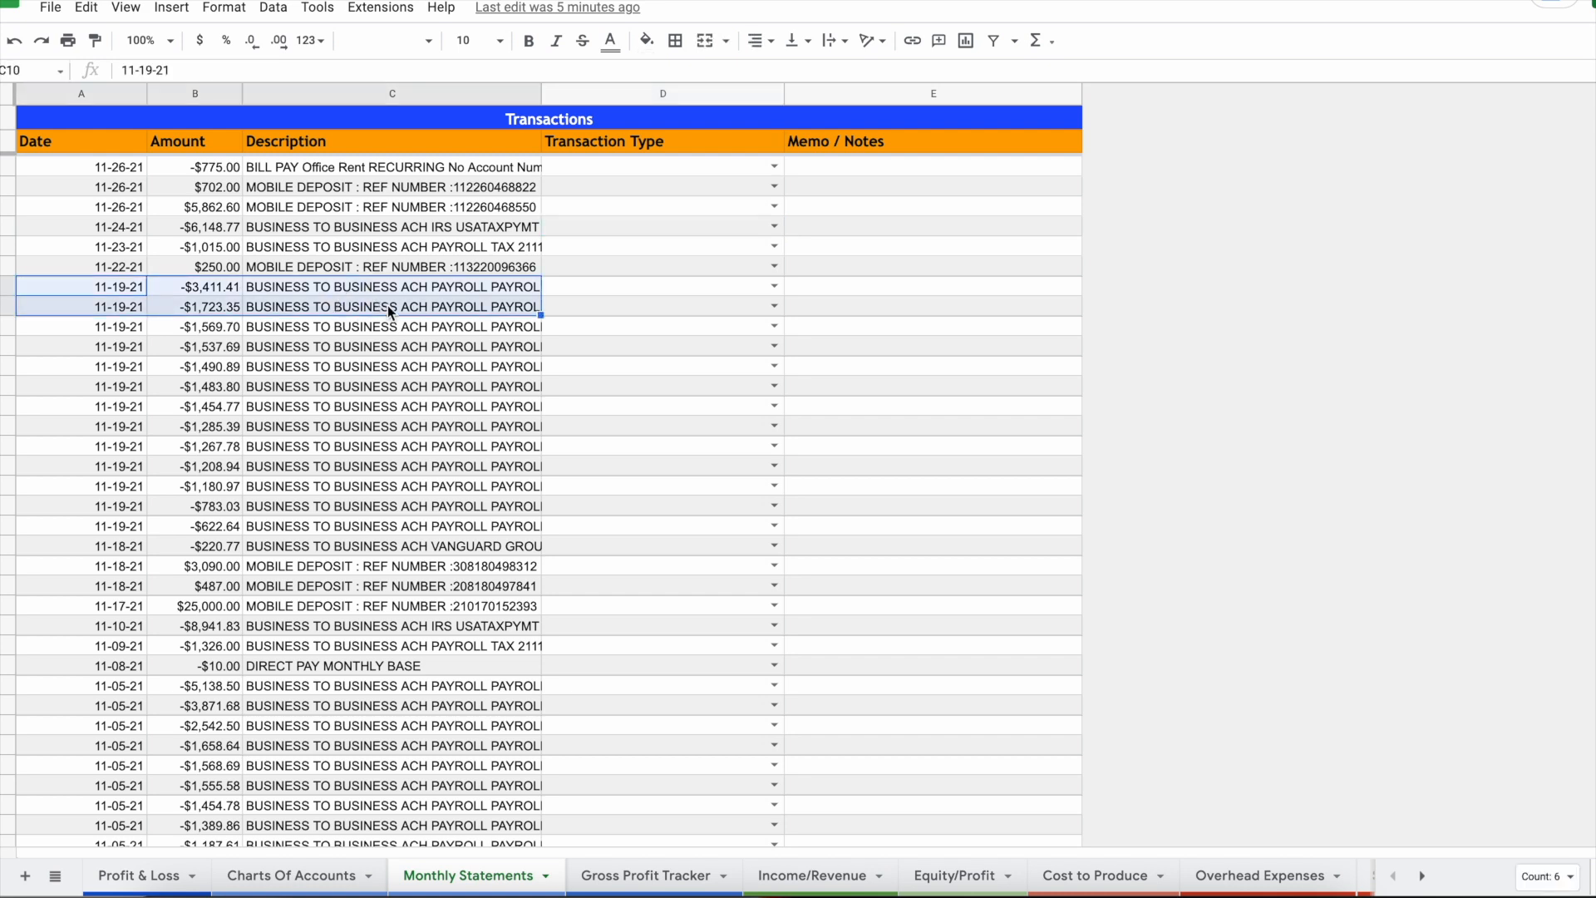
drag(50, 168, 401, 370)
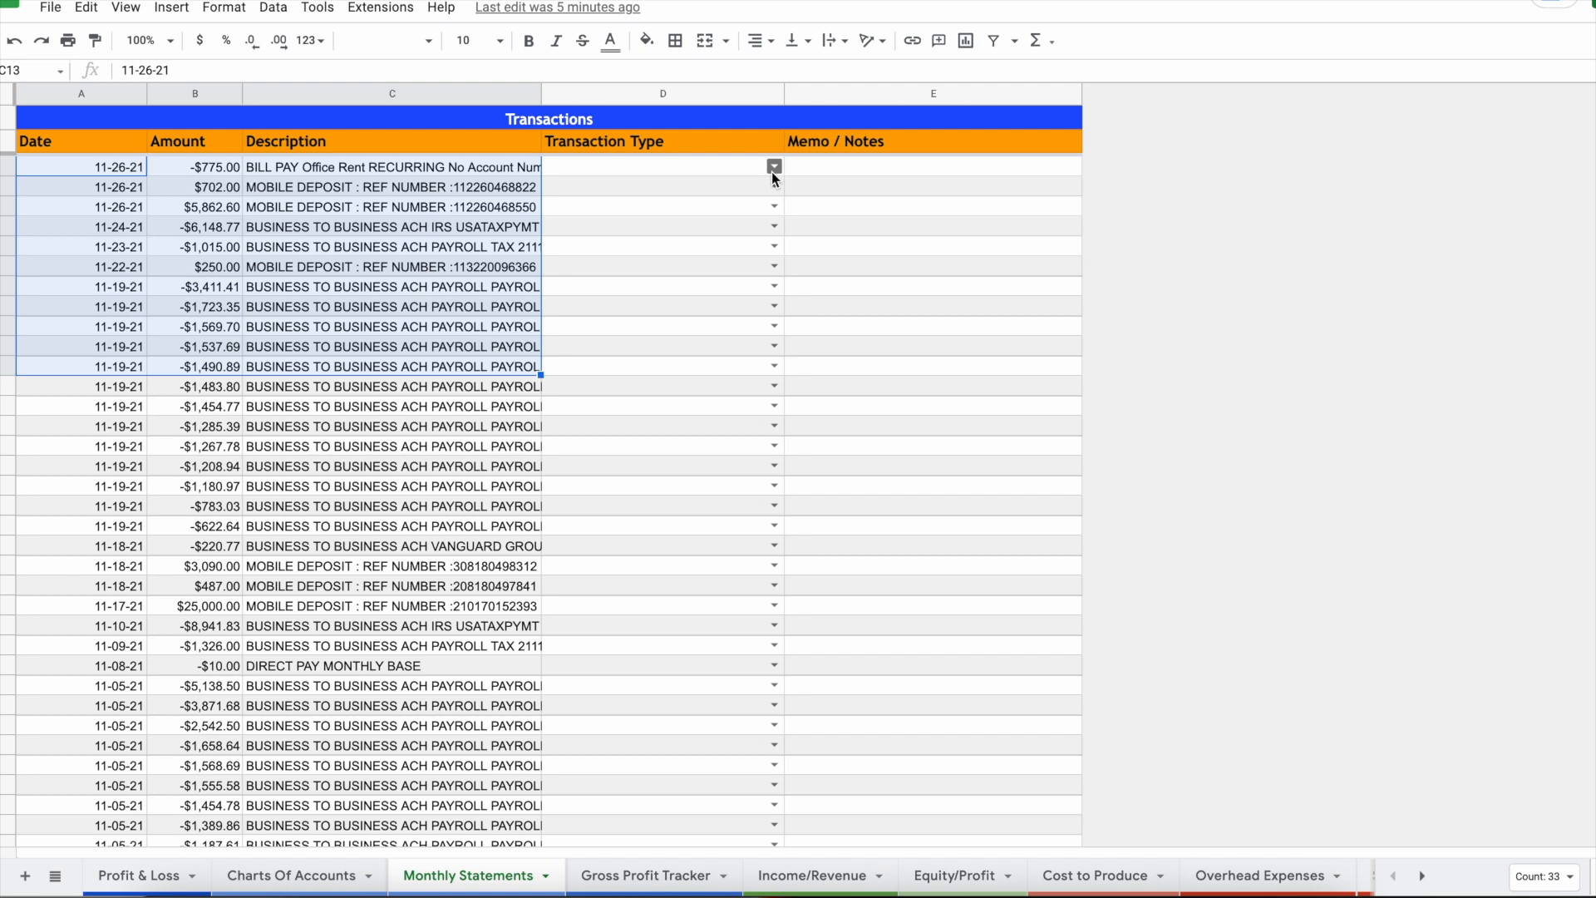
Step: Categorize the $5,862.60 deposit as Sub or Painters Pay (w/payroll burdon)
click(710, 208)
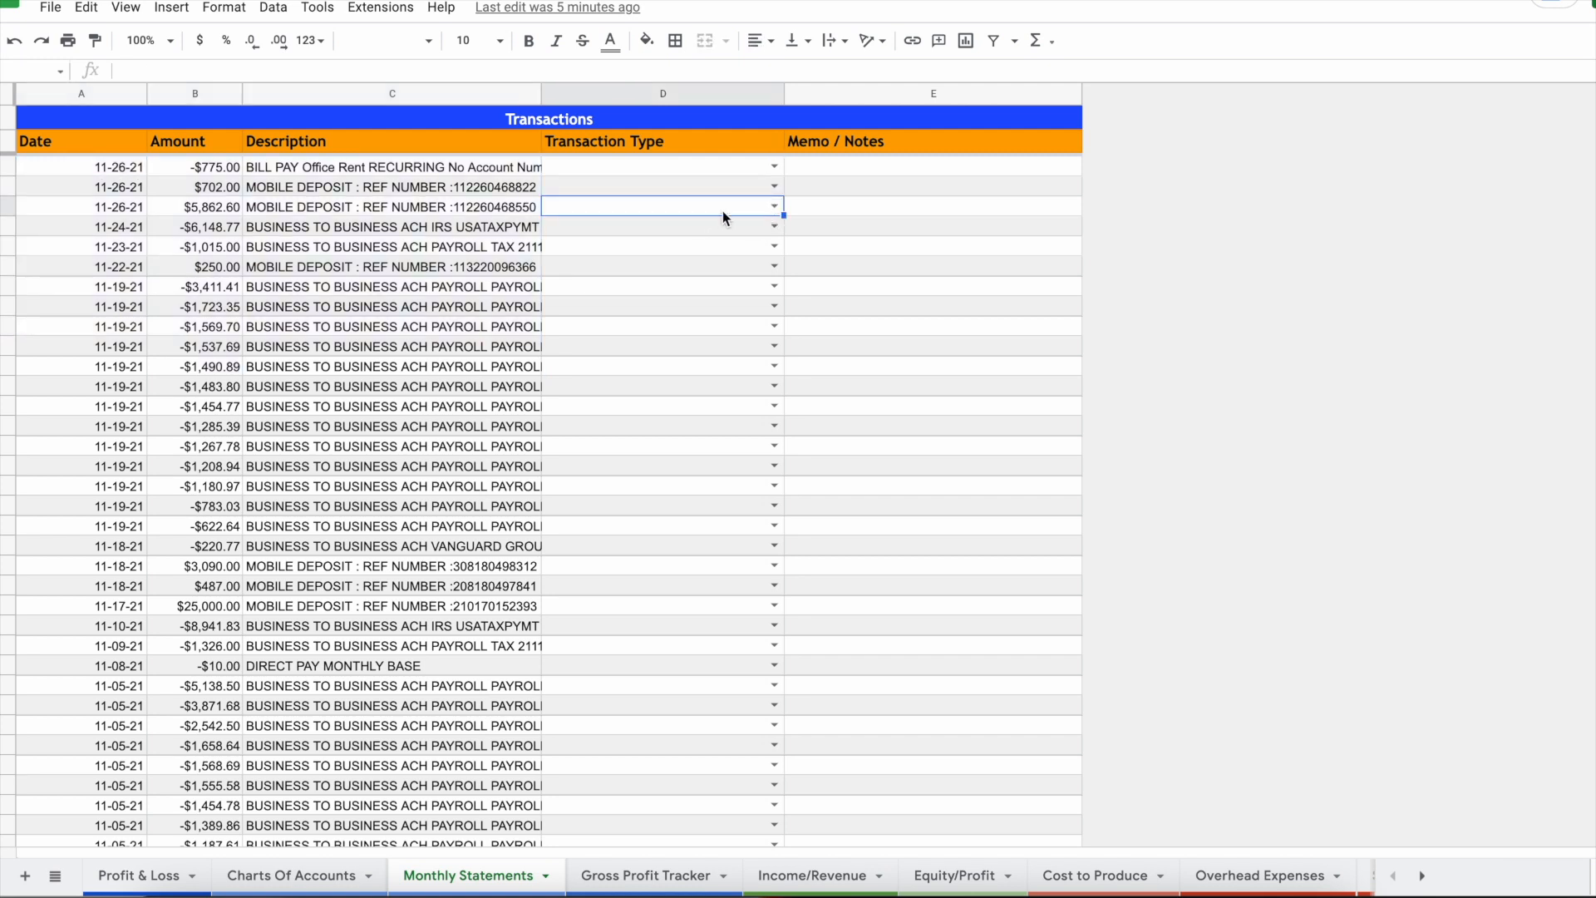
text(sub)
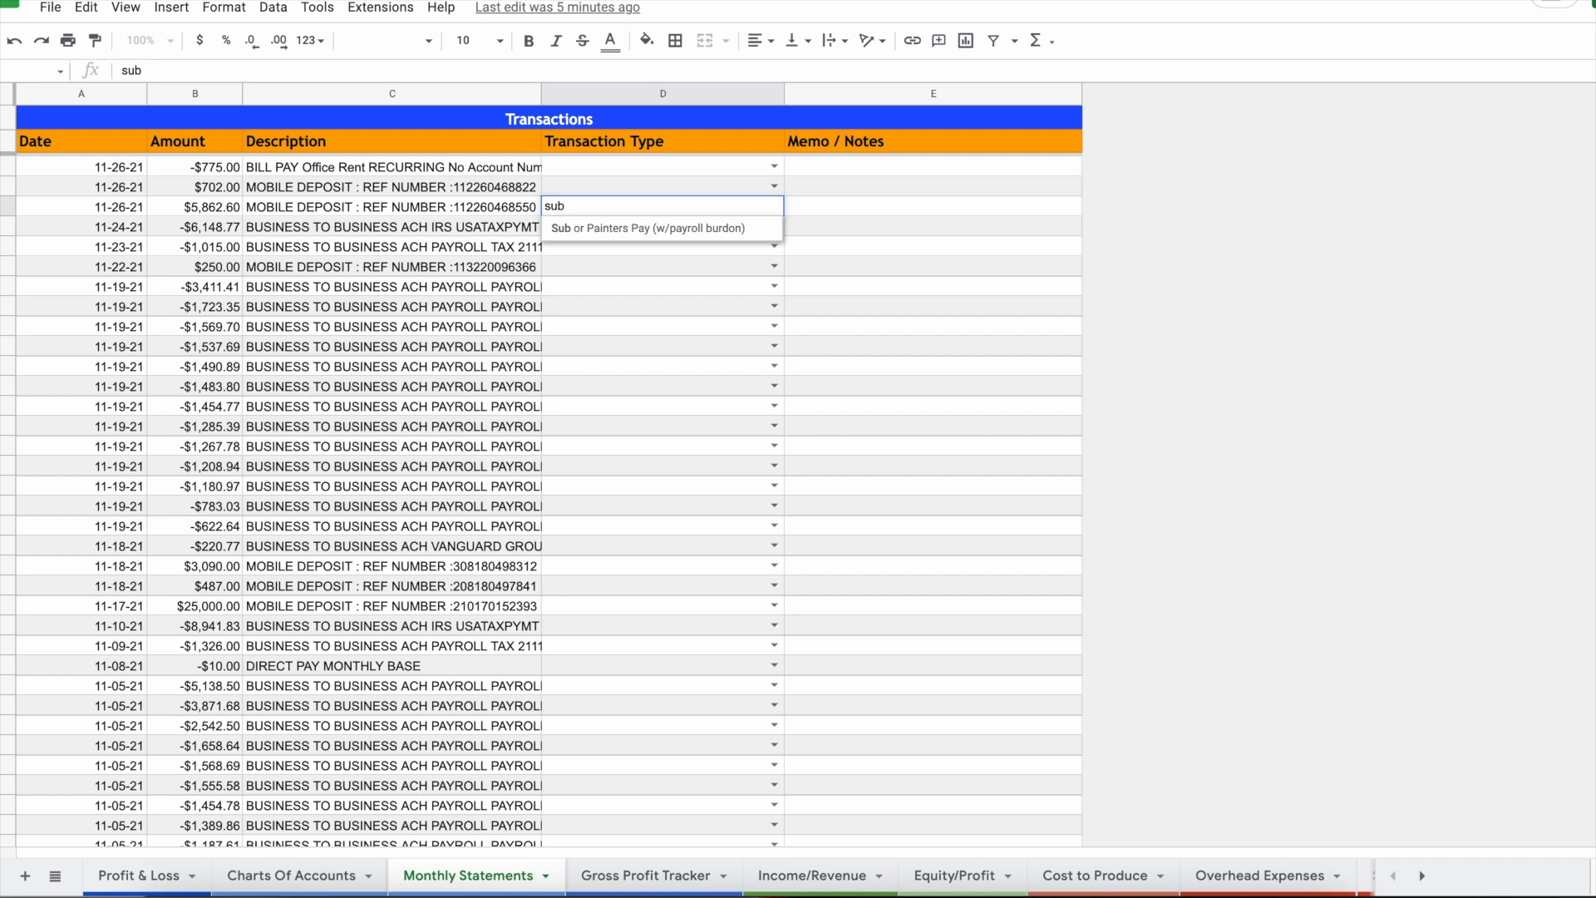
click(711, 229)
click(773, 227)
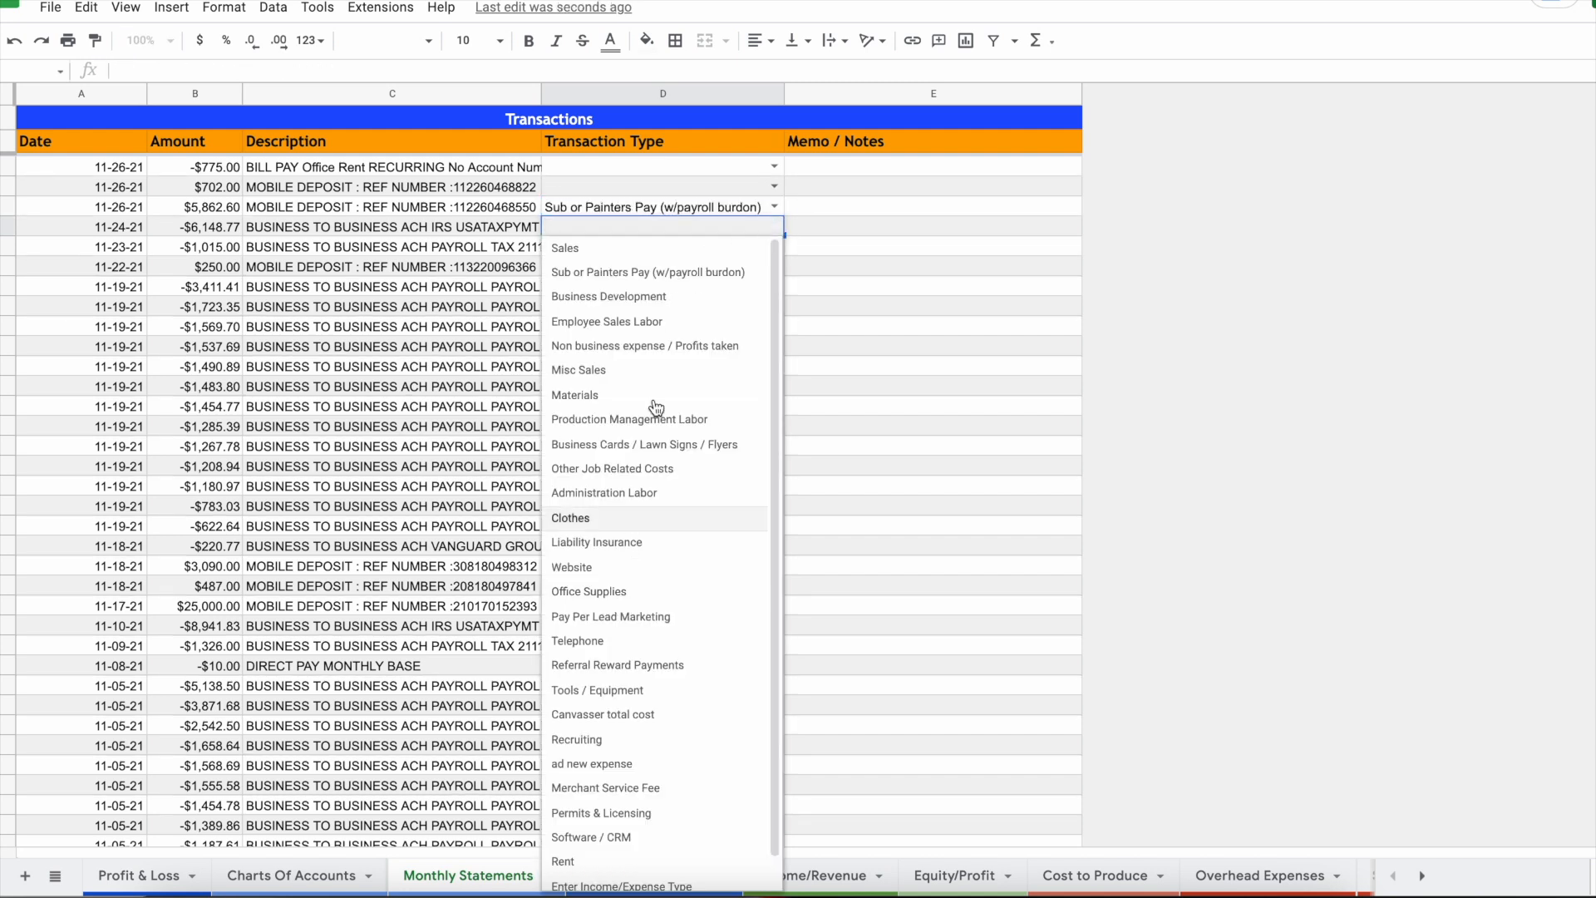
click(847, 447)
click(289, 875)
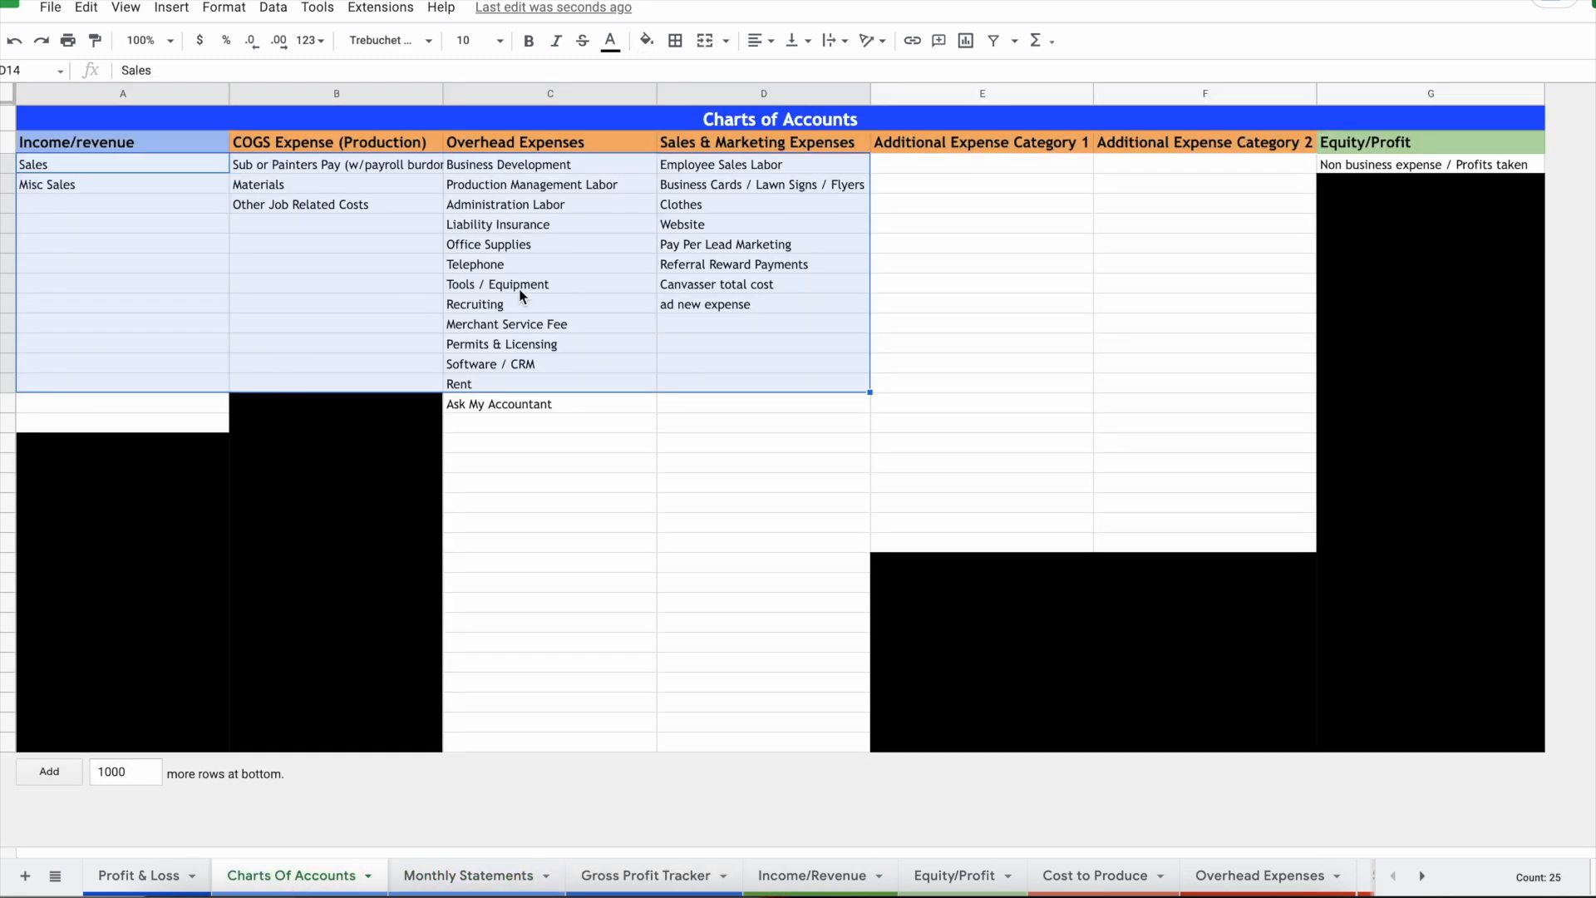
Step: Add the 'Even newer expense' category and assign it to the -$1,569.70 payroll transaction
click(763, 323)
text(Eve)
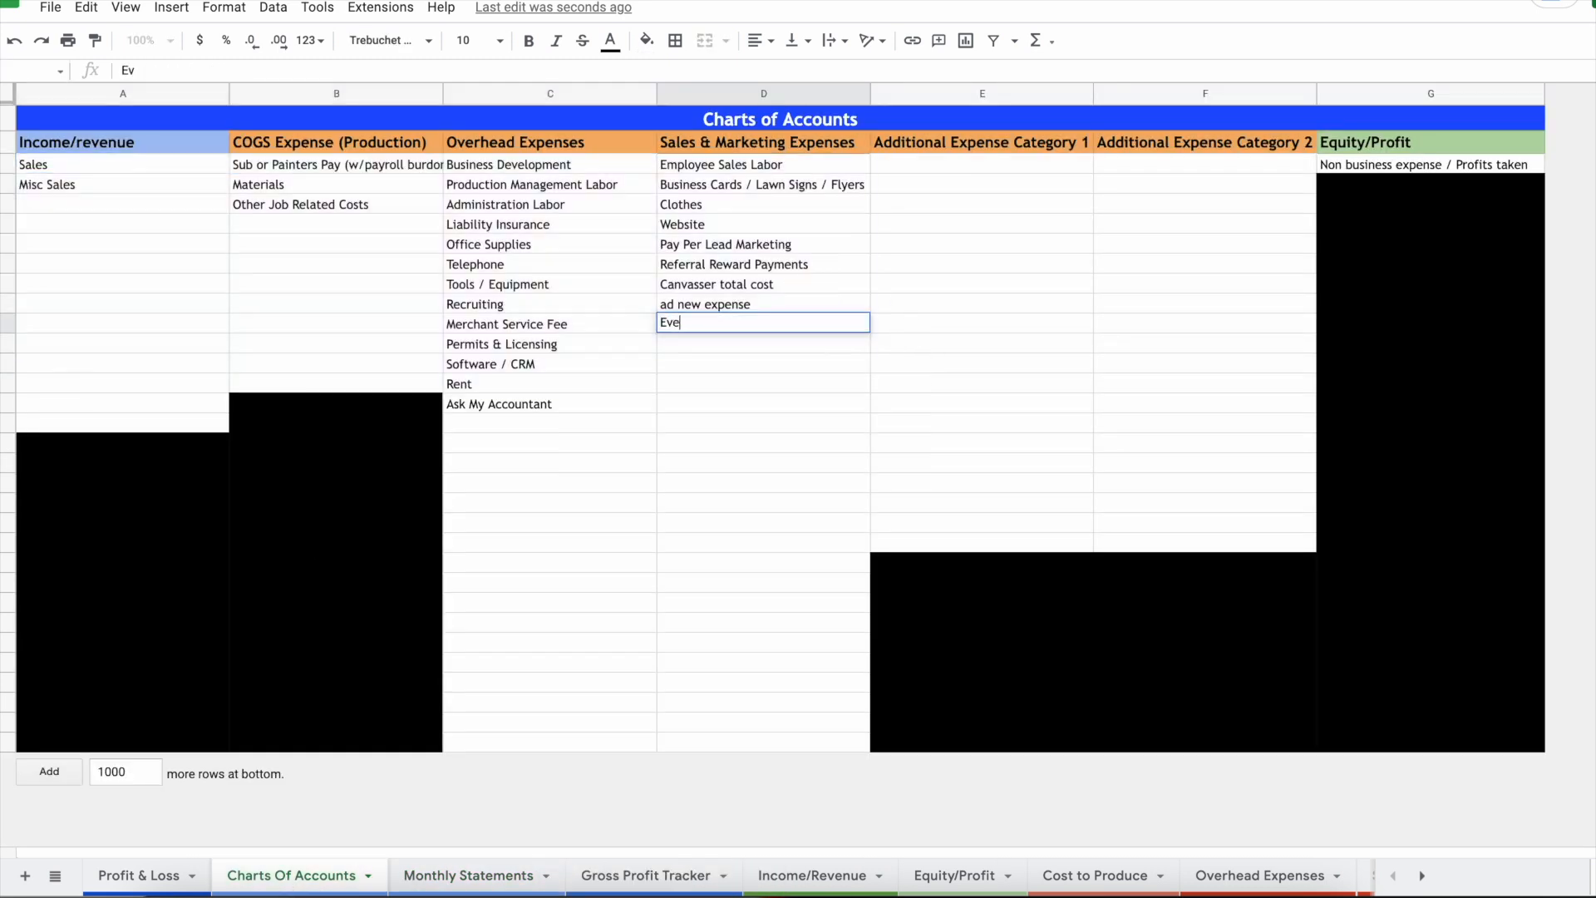
text(n new er expense)
click(468, 875)
click(774, 326)
text(eve)
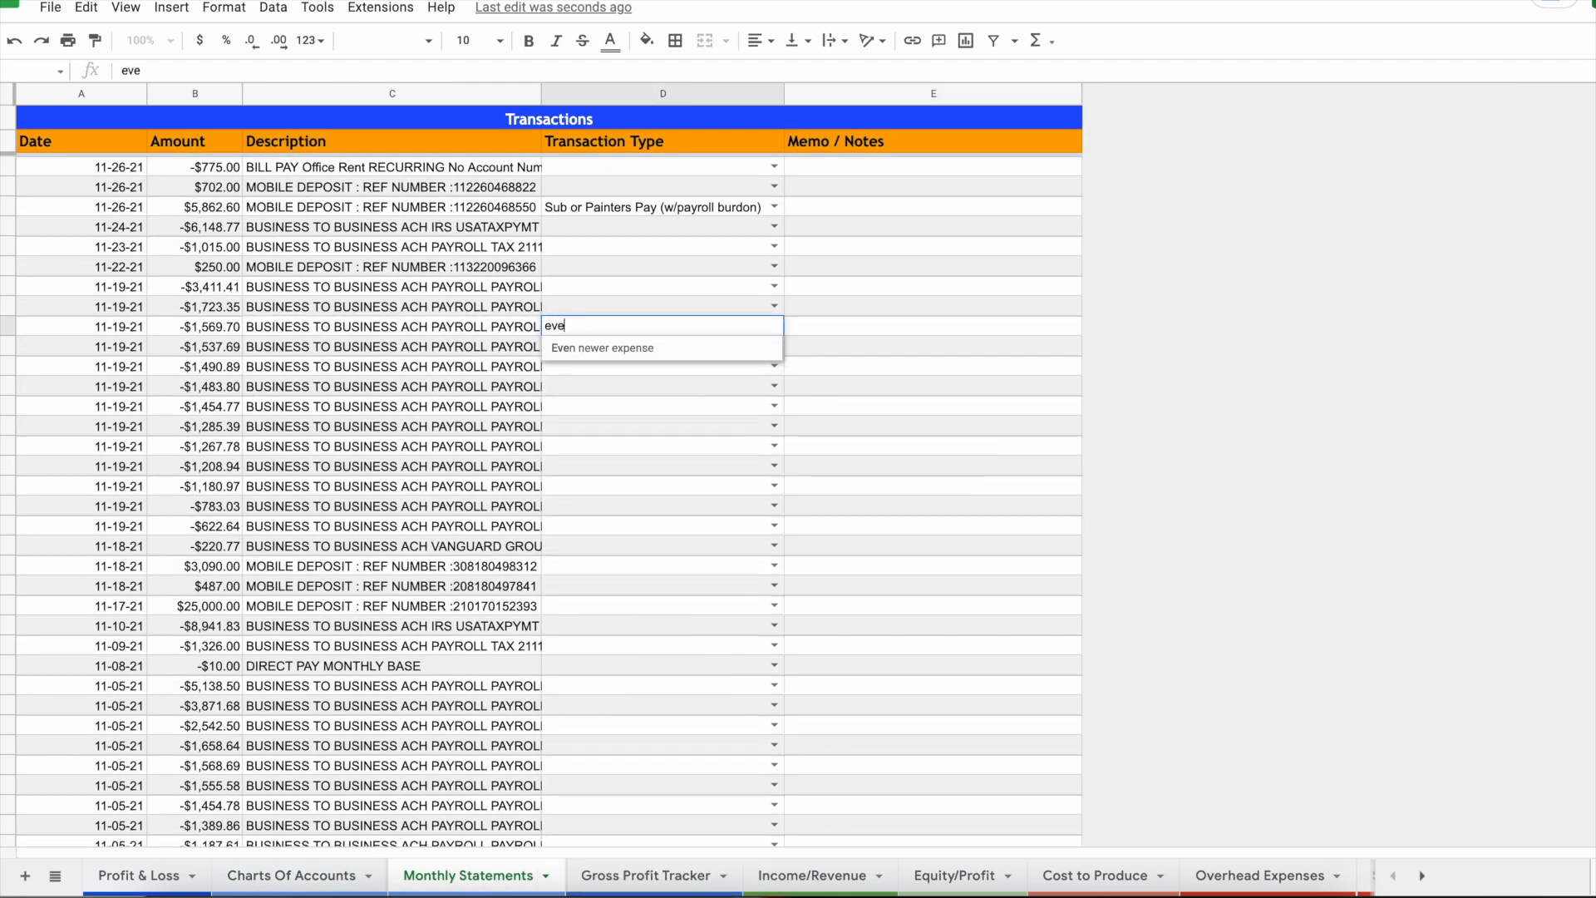
click(674, 349)
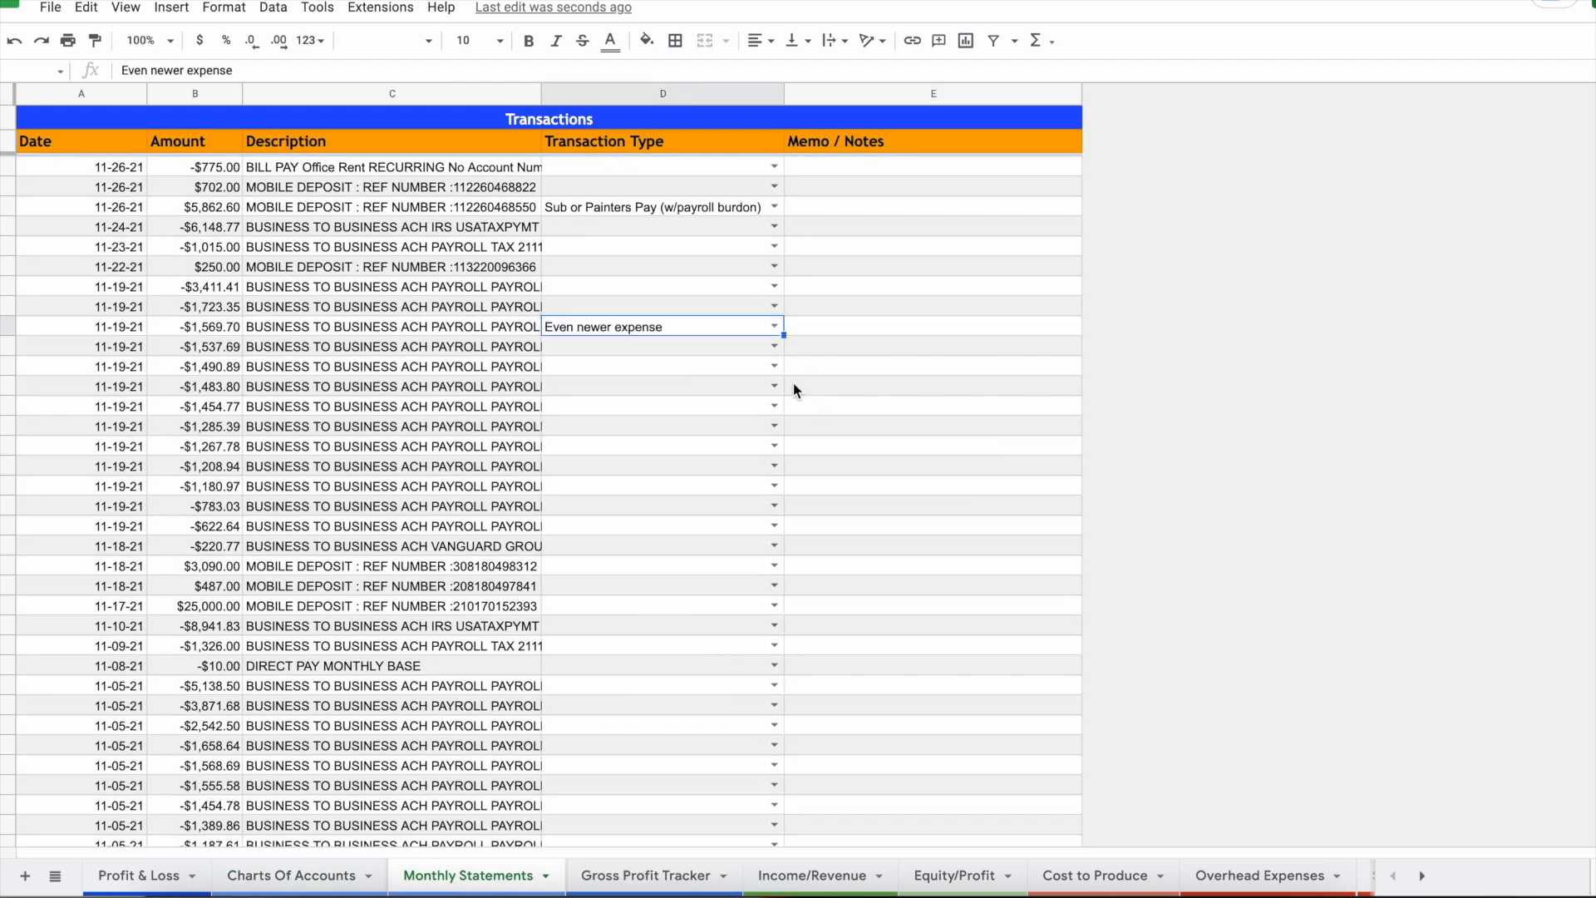
Step: Open the -$1,537.69 row's category choices and close them without picking one
click(773, 355)
click(776, 351)
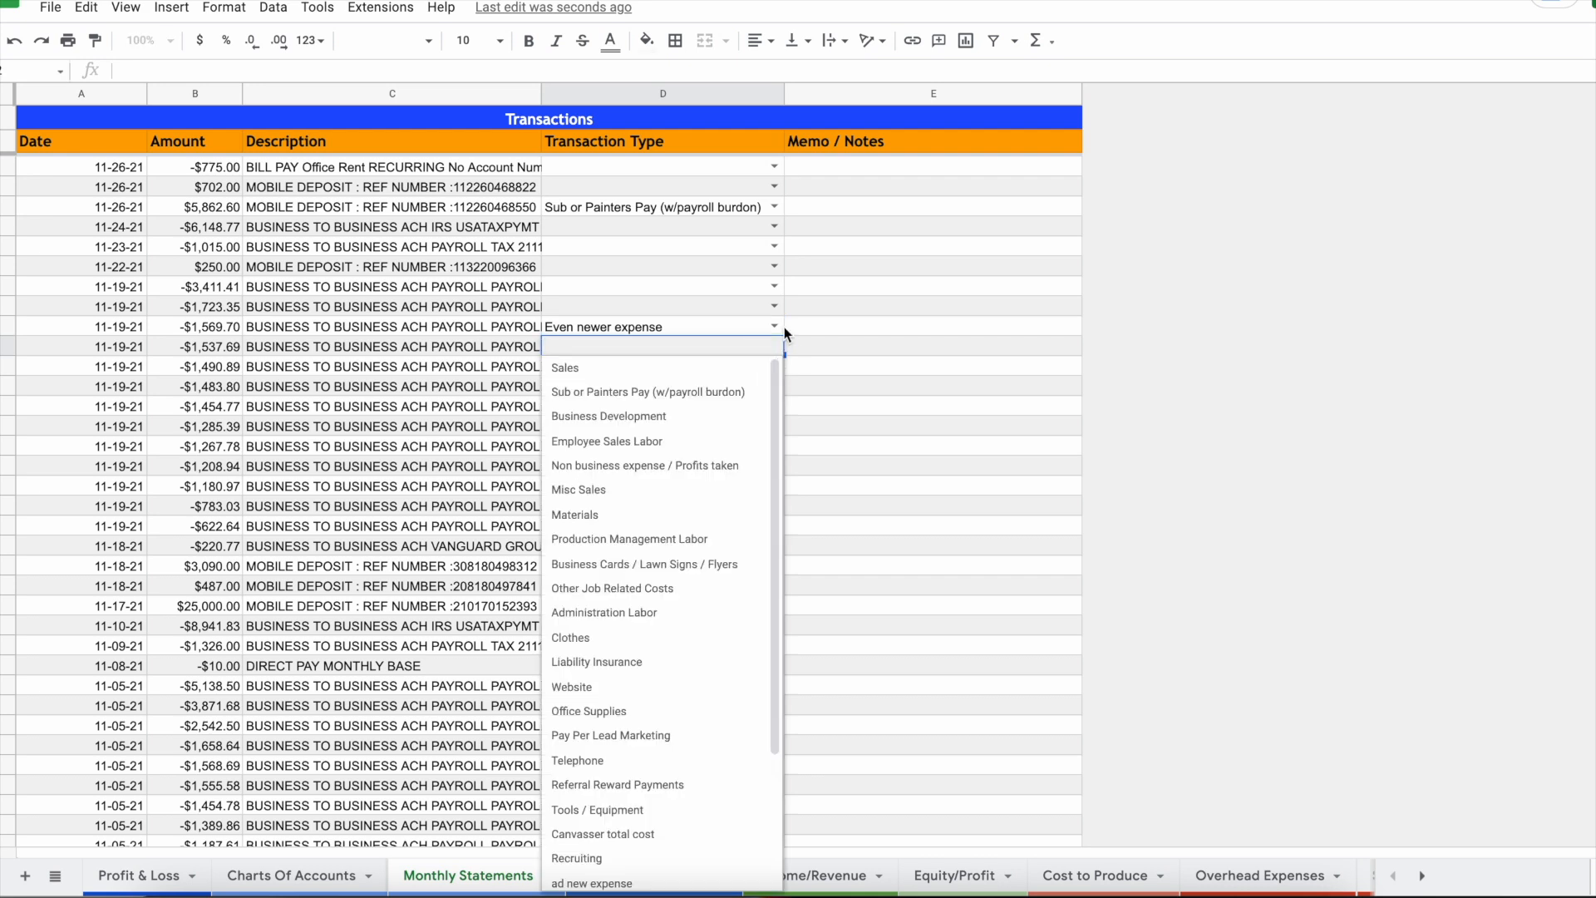
click(797, 334)
click(774, 346)
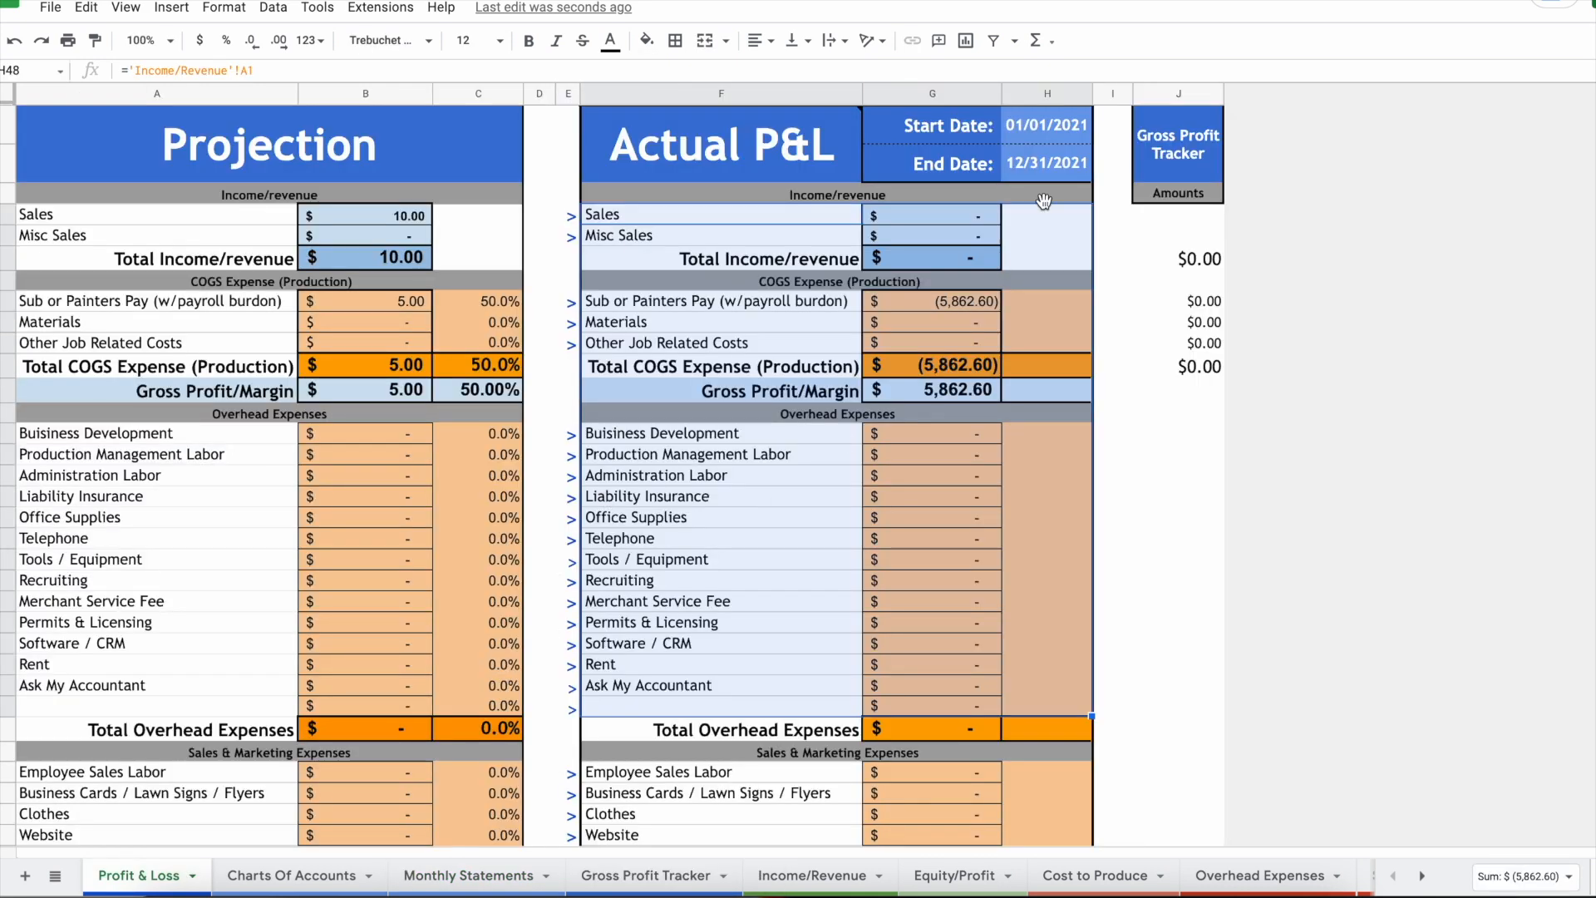
scroll(931, 494, down, 3)
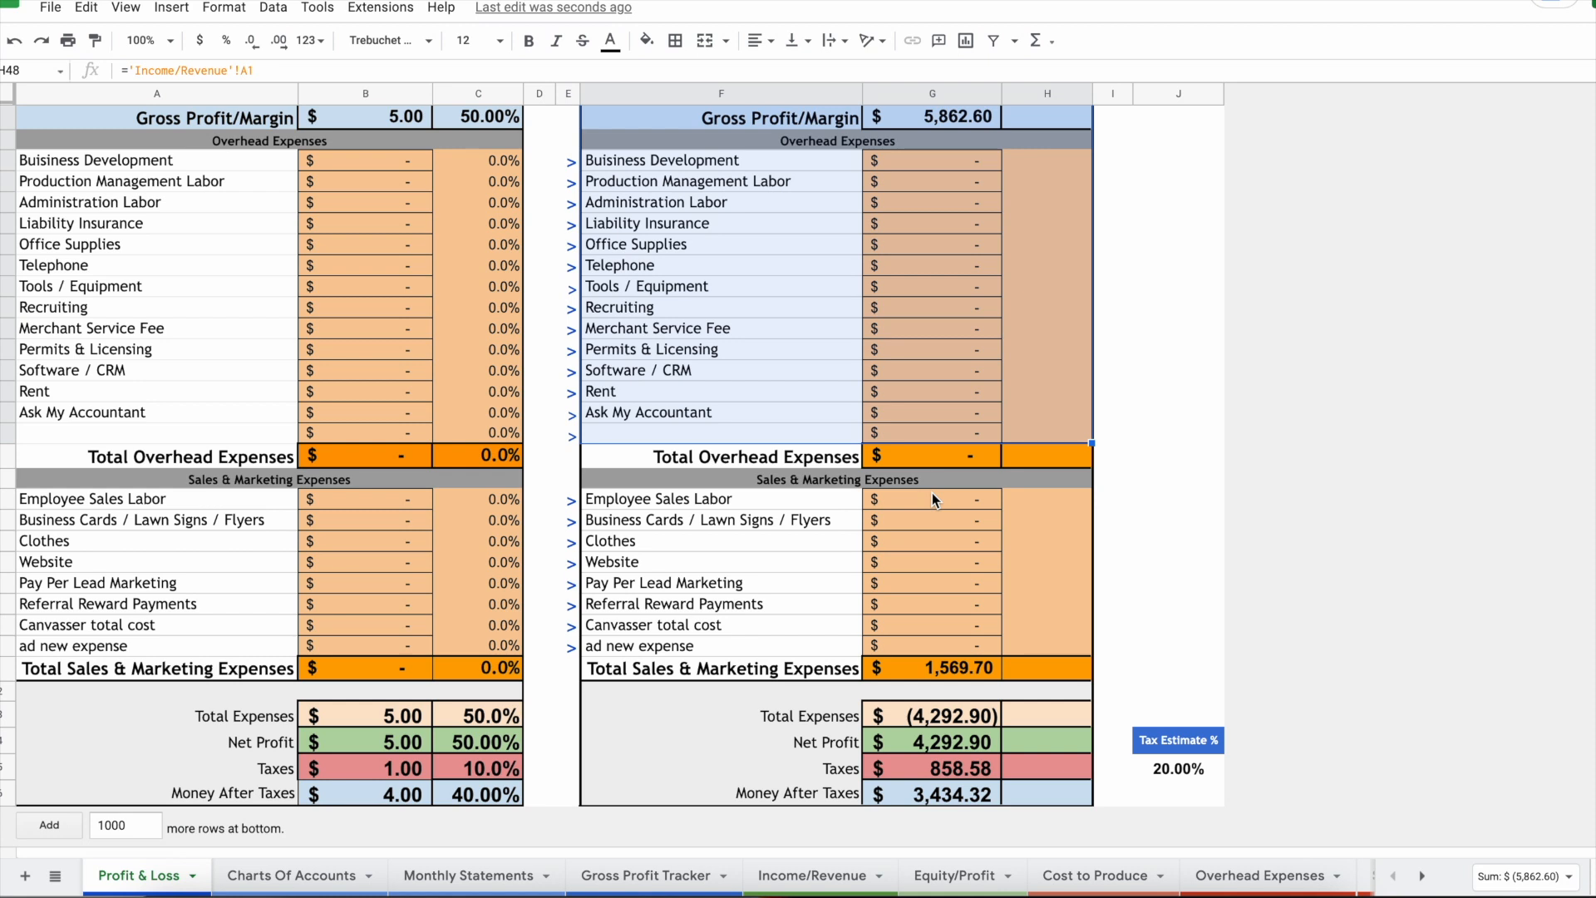
click(931, 495)
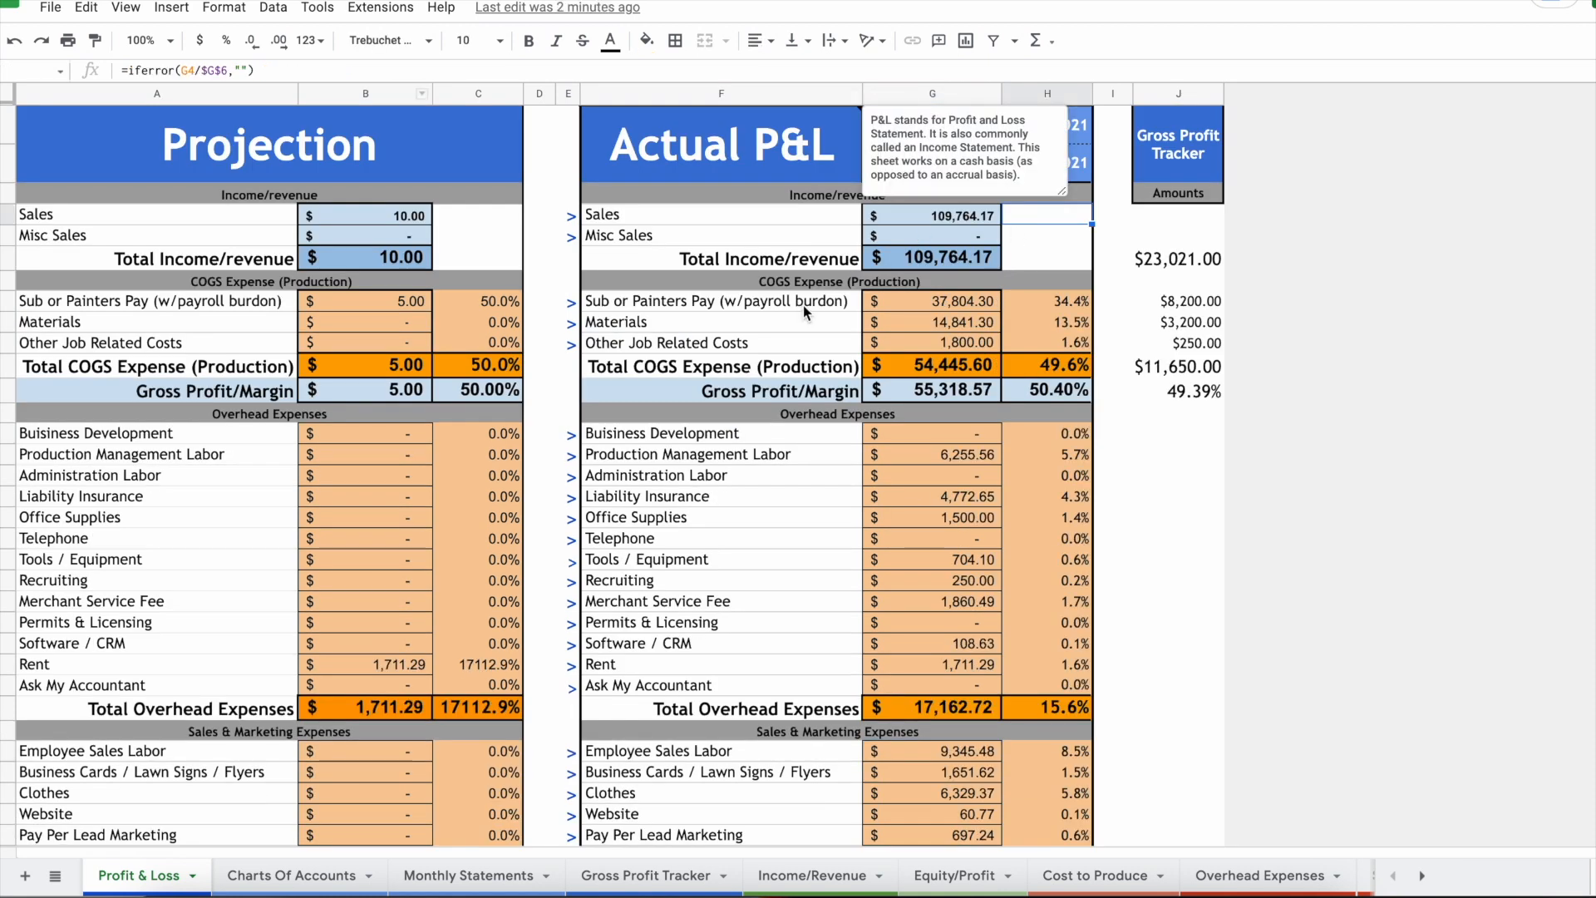
click(985, 250)
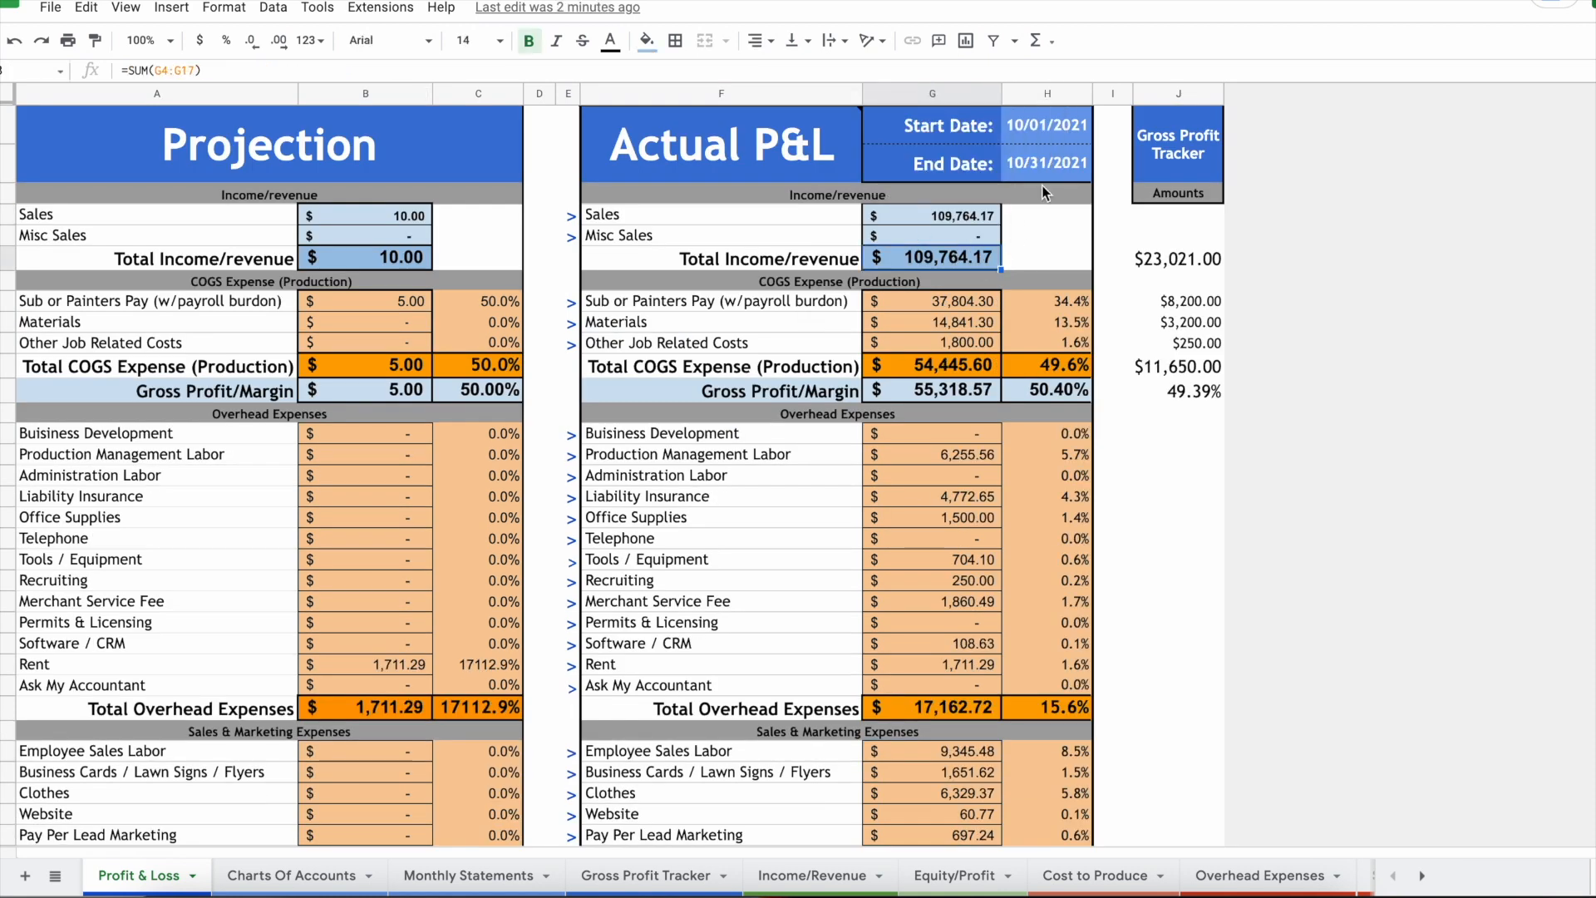
click(1056, 134)
click(962, 256)
click(1045, 390)
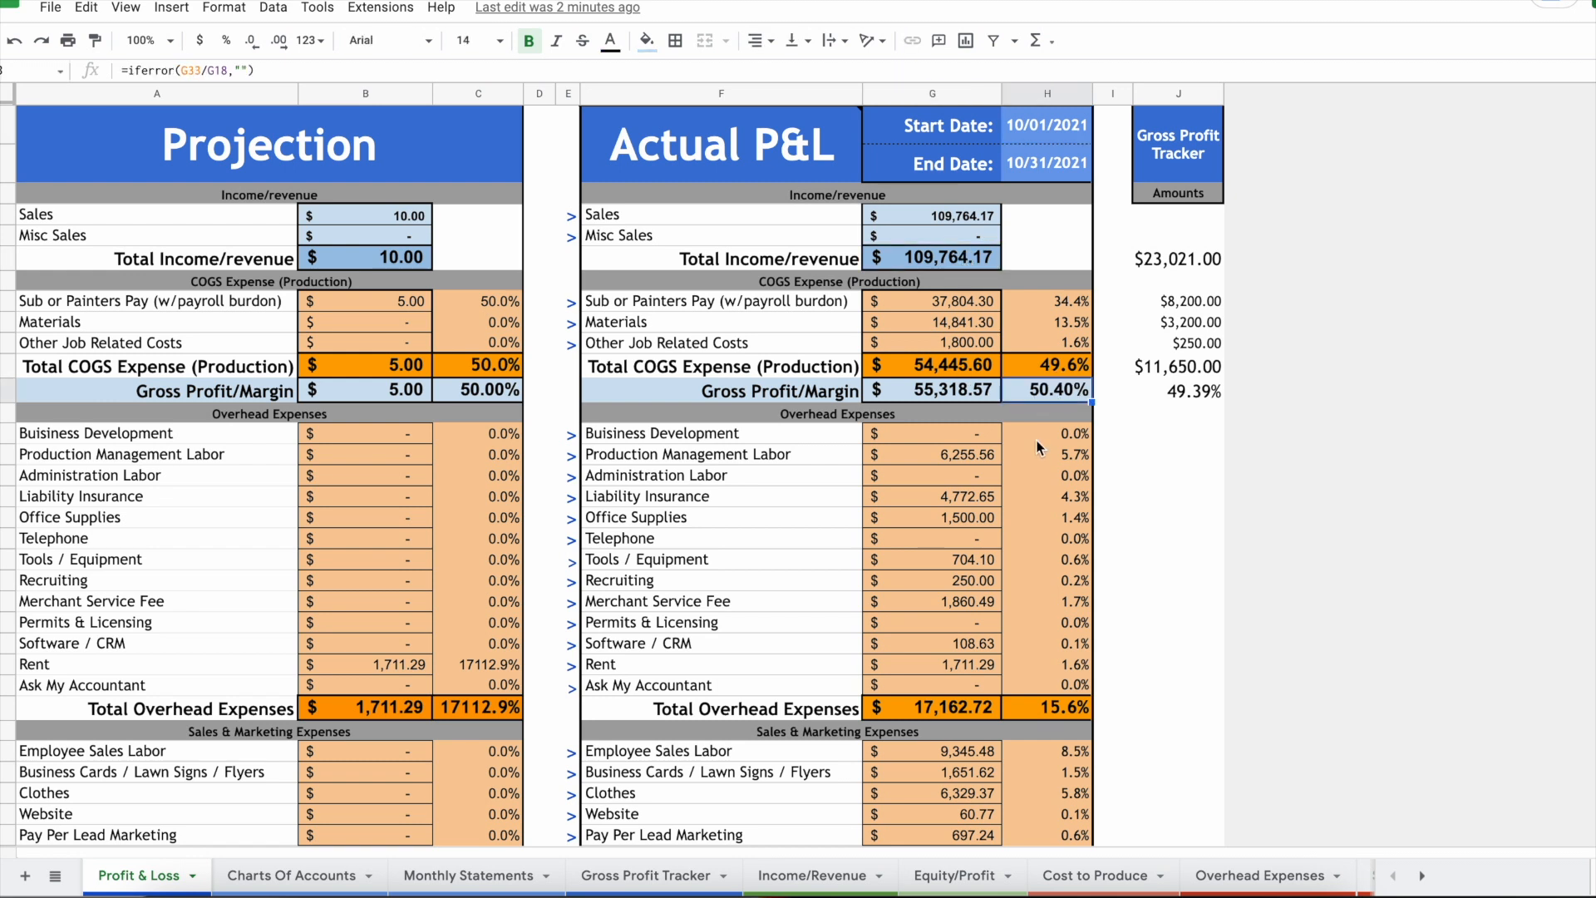
click(959, 396)
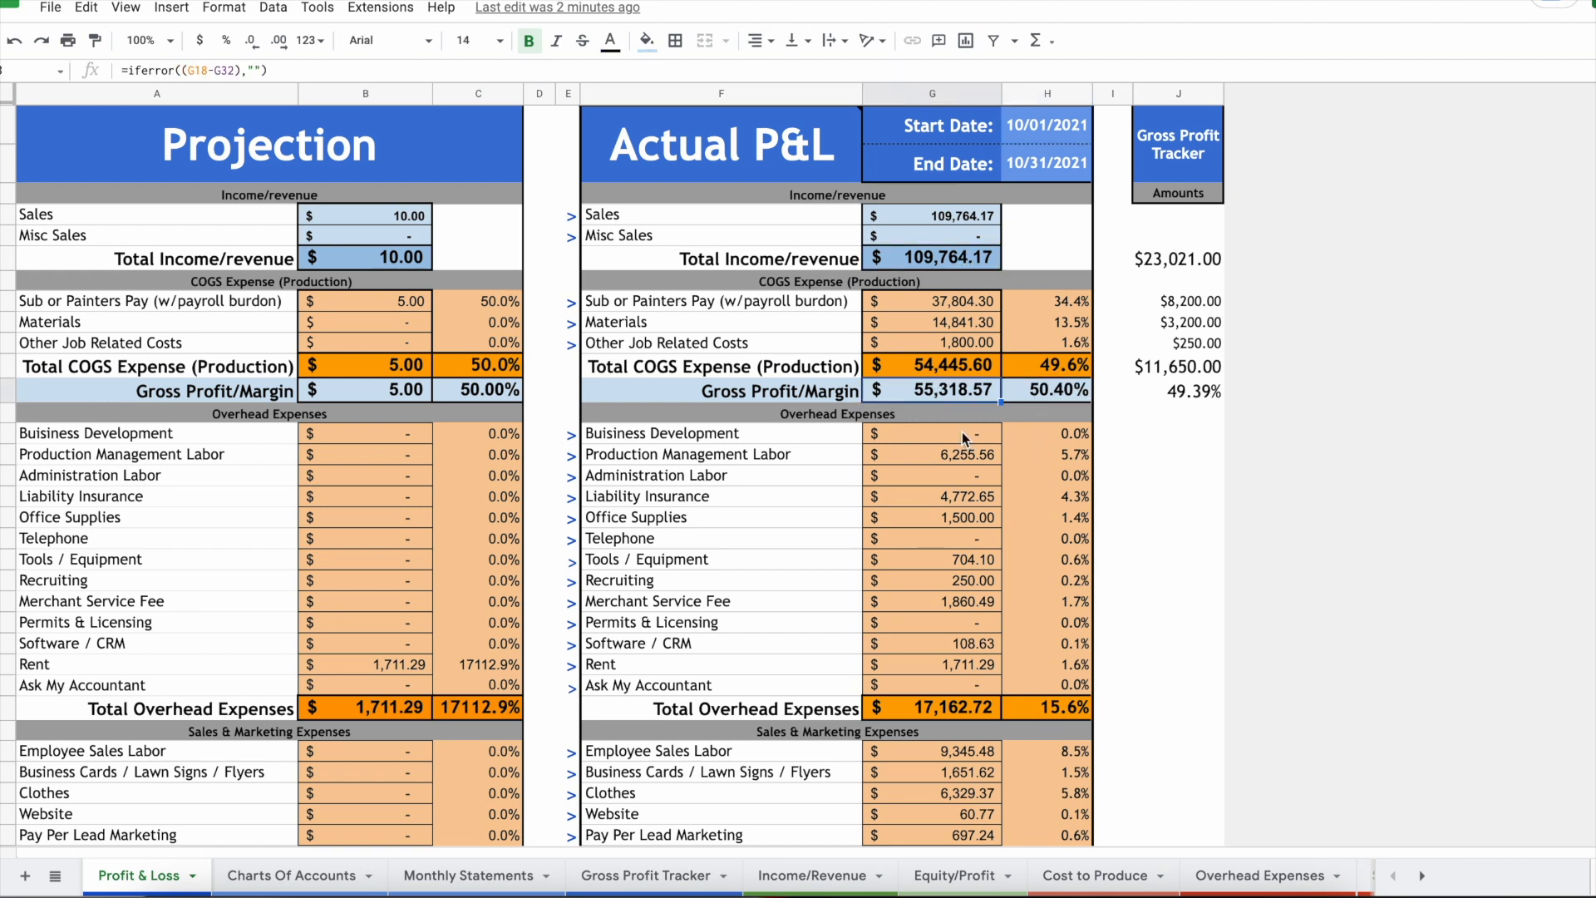
click(953, 369)
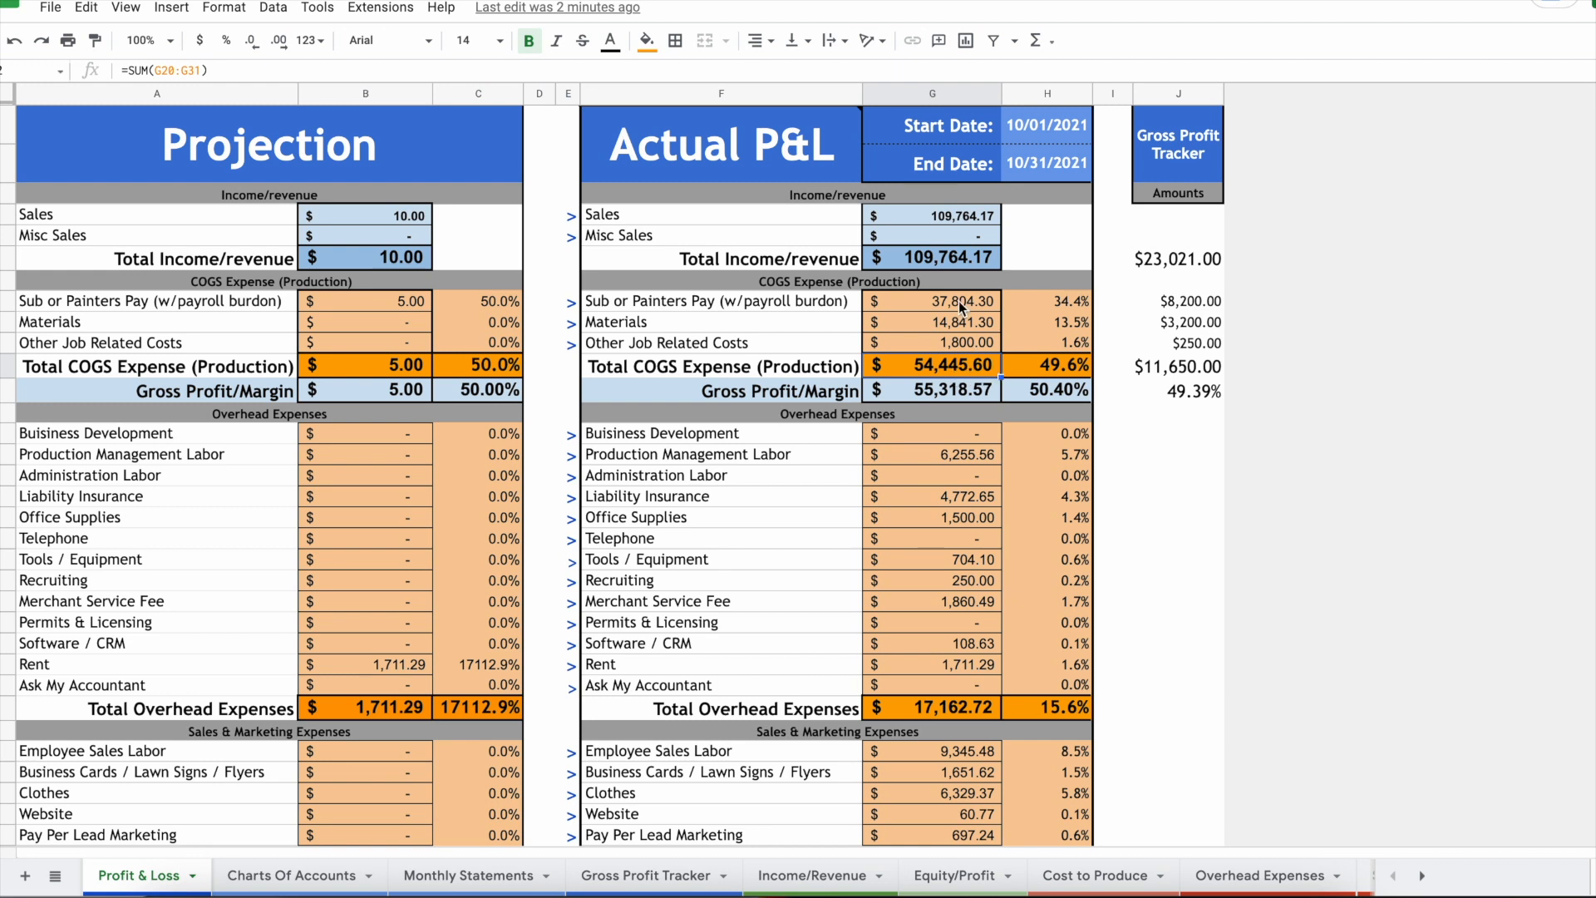
click(1077, 302)
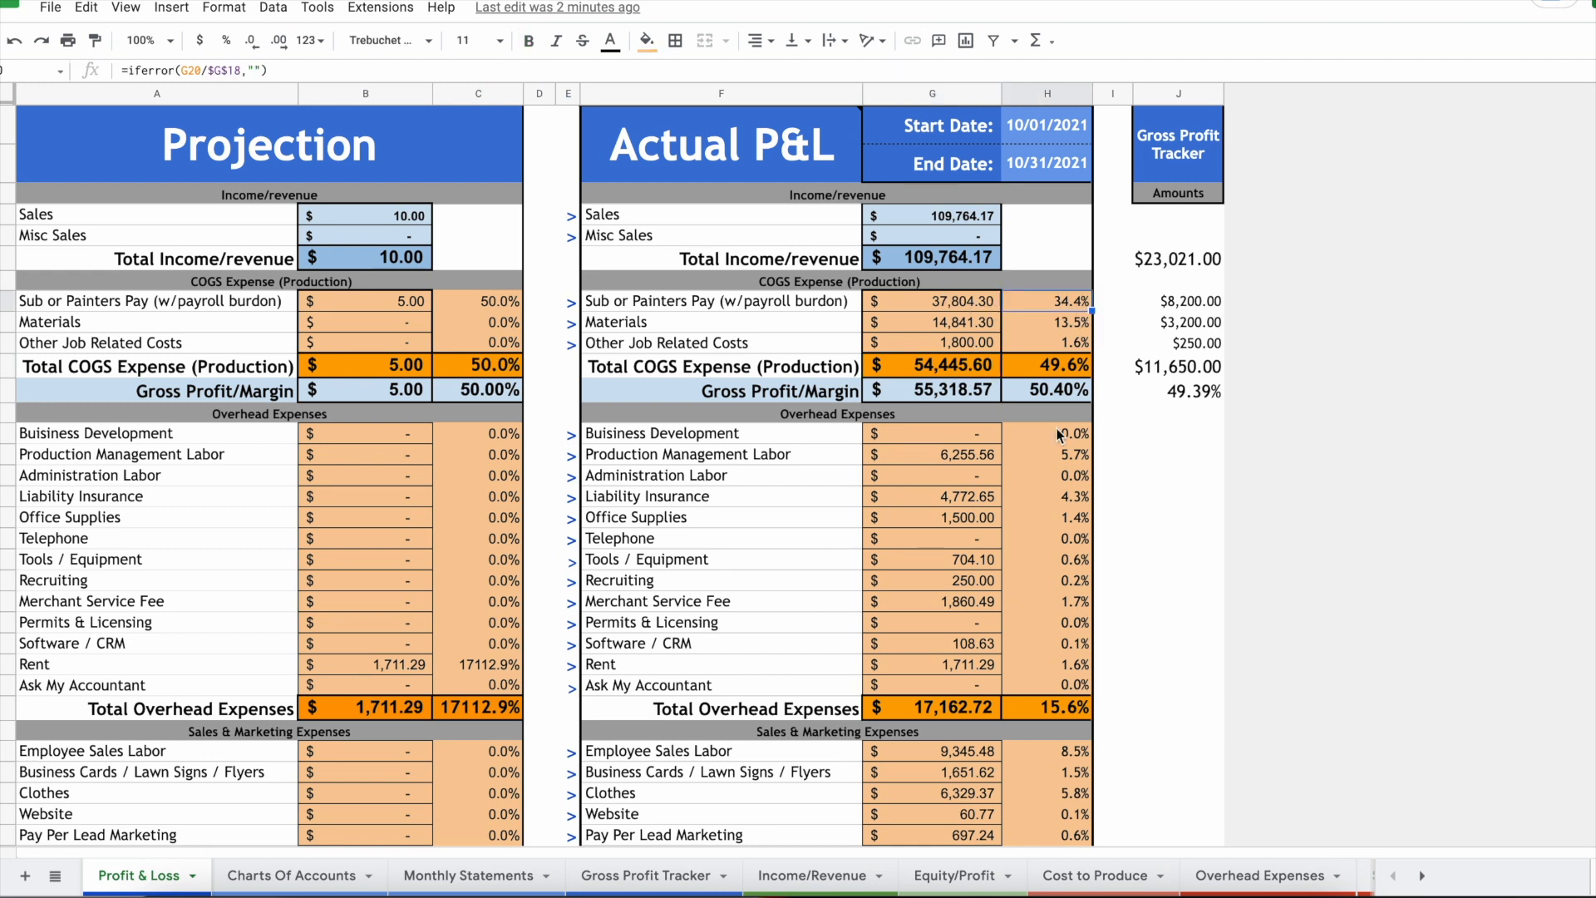
click(1064, 324)
scroll(962, 484, down, 2)
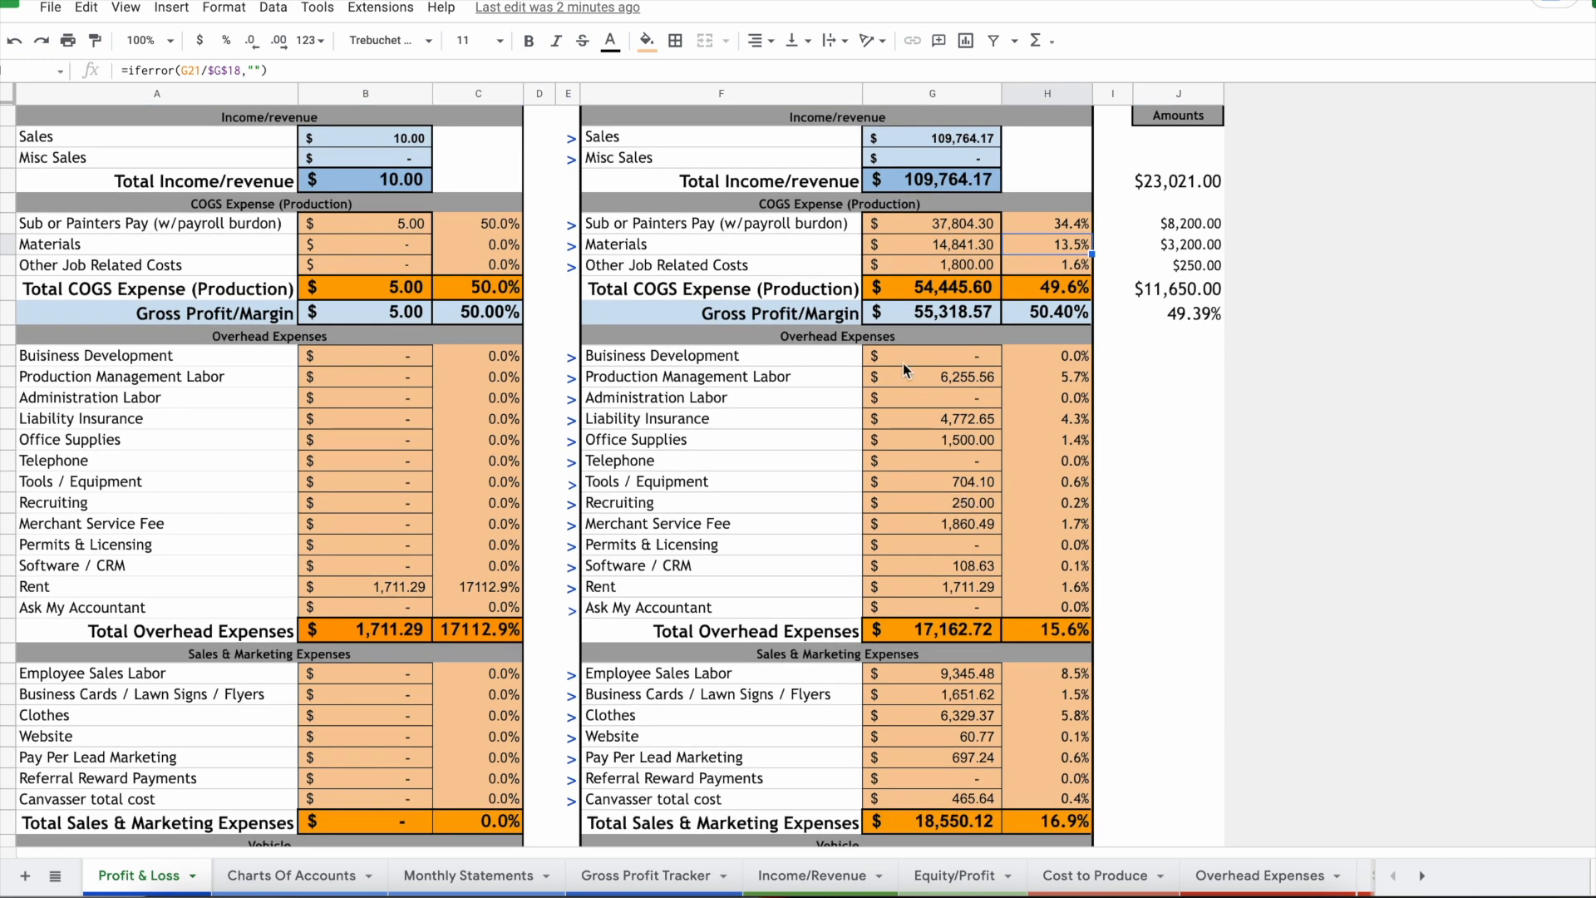
scroll(950, 447, down, 1)
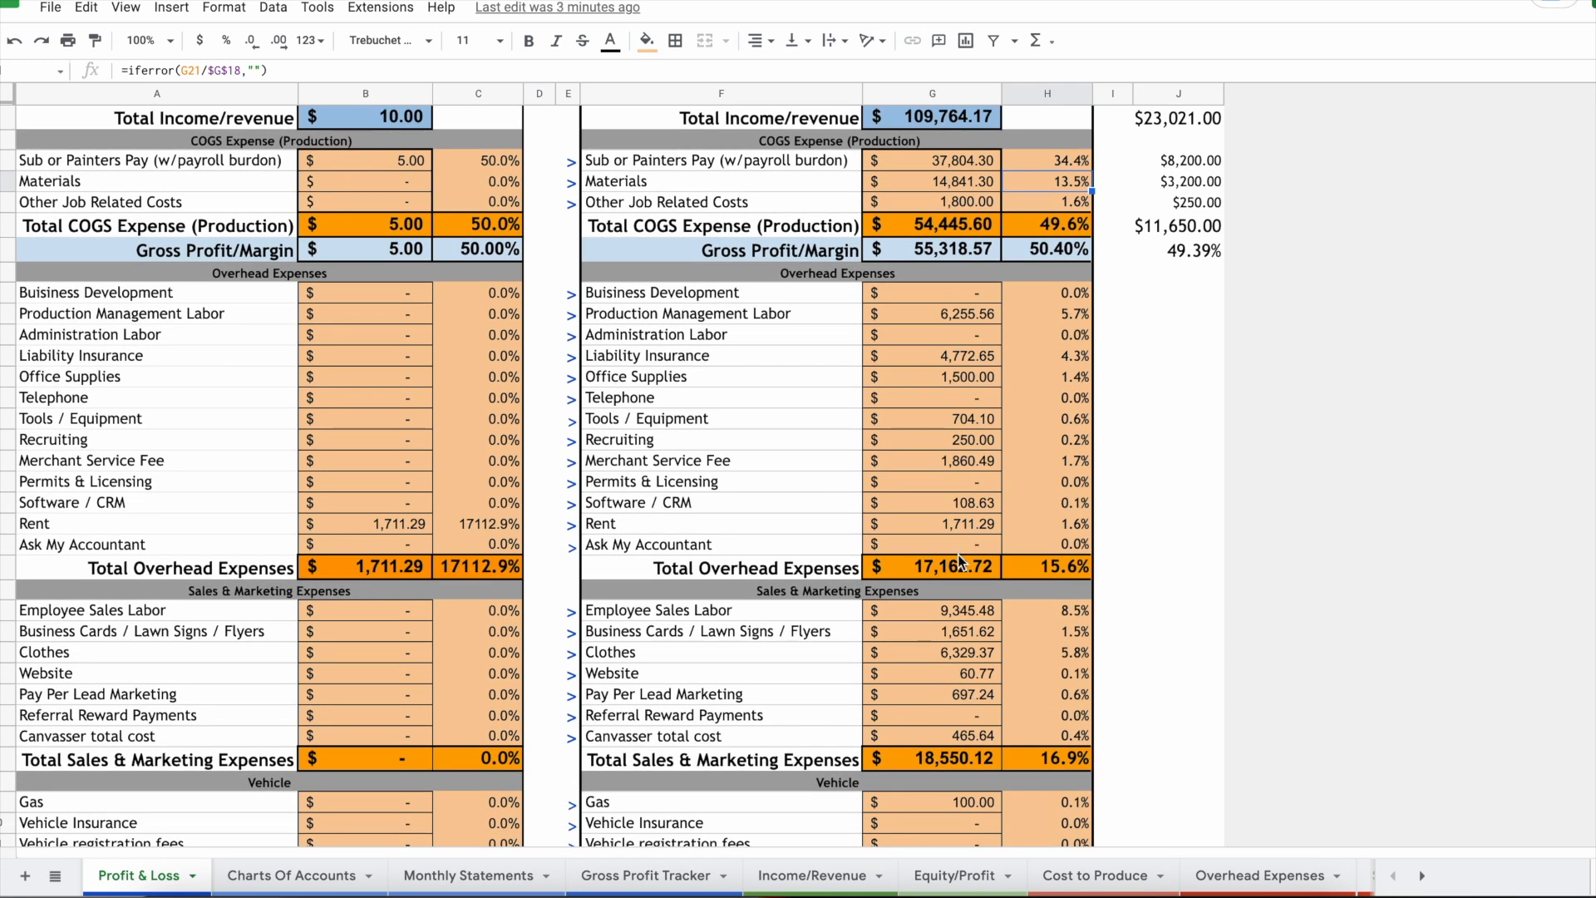
scroll(958, 555, down, 3)
click(971, 741)
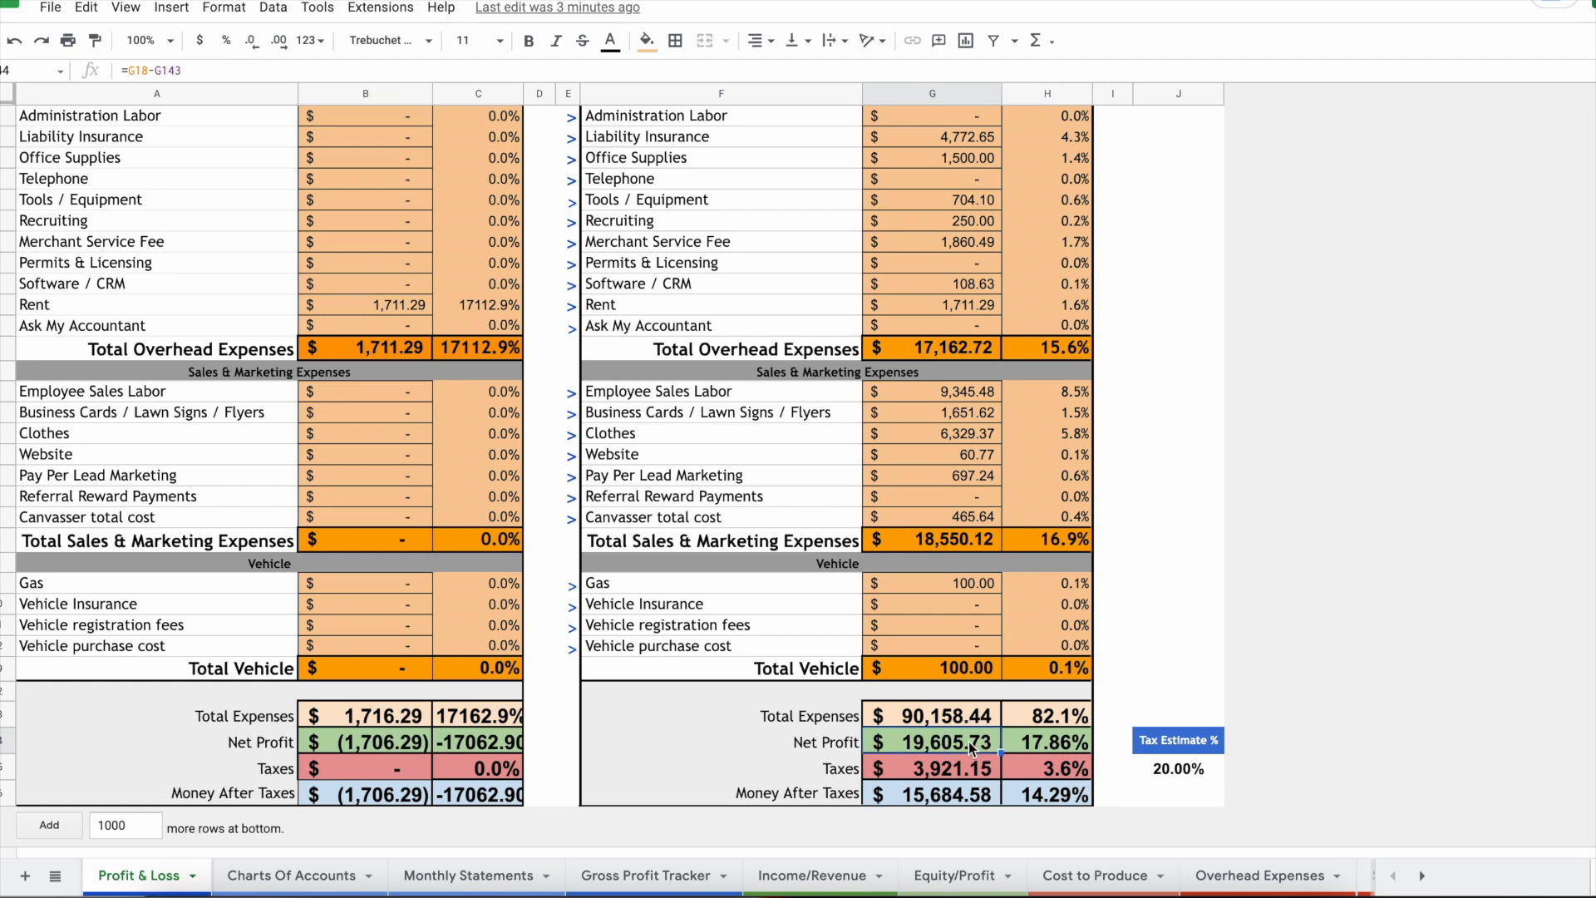
Step: Change the Tax Estimate from 20.00% to 15%
click(1023, 744)
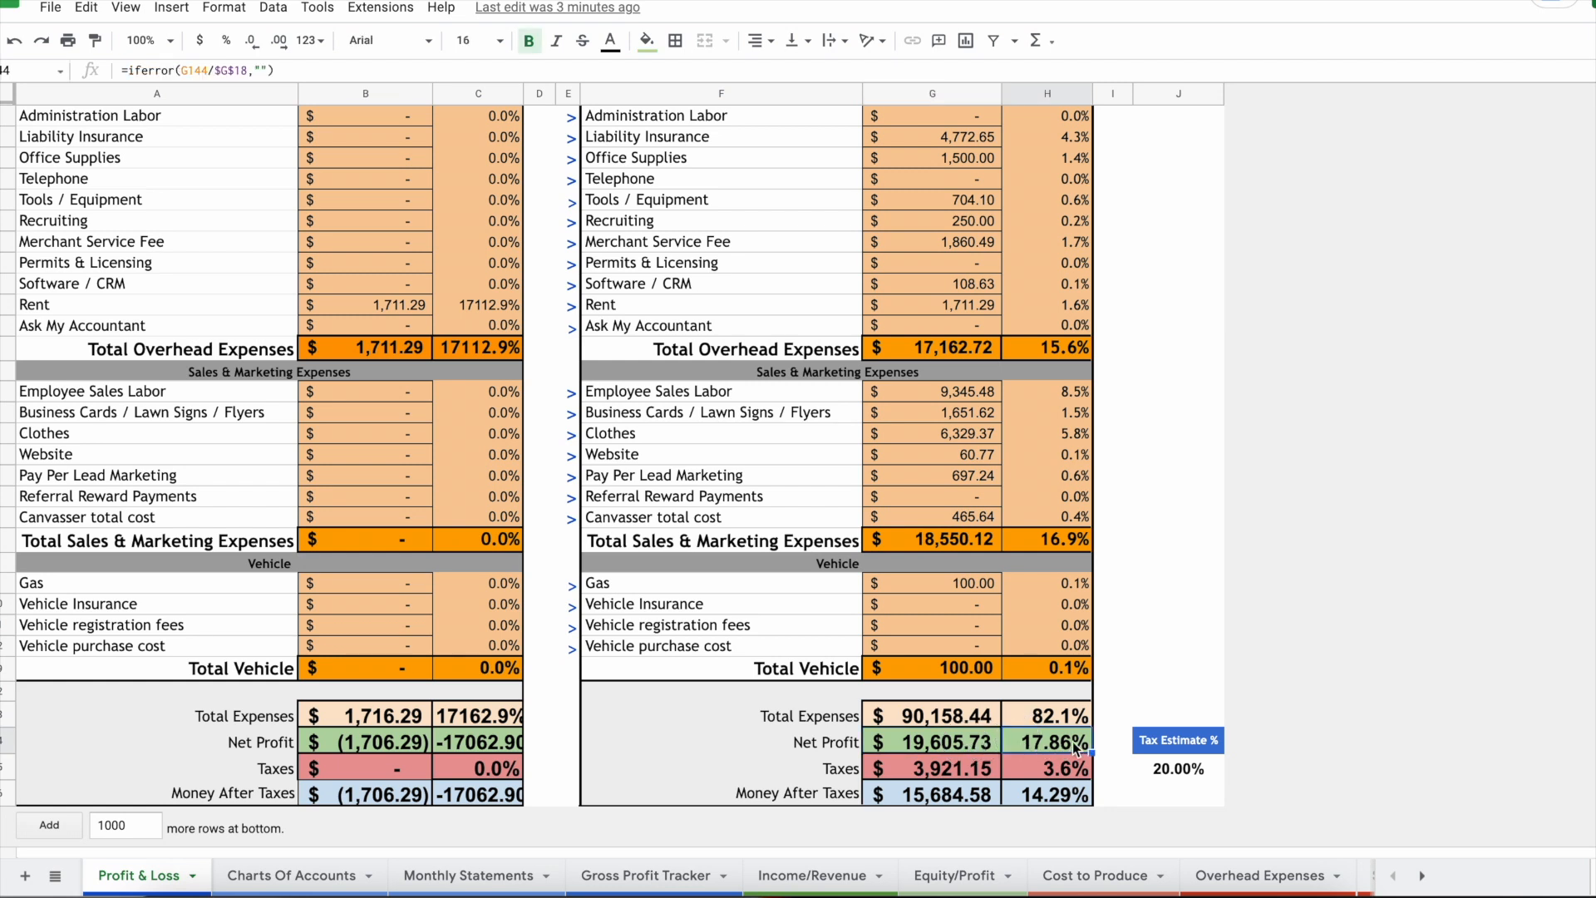
click(1180, 768)
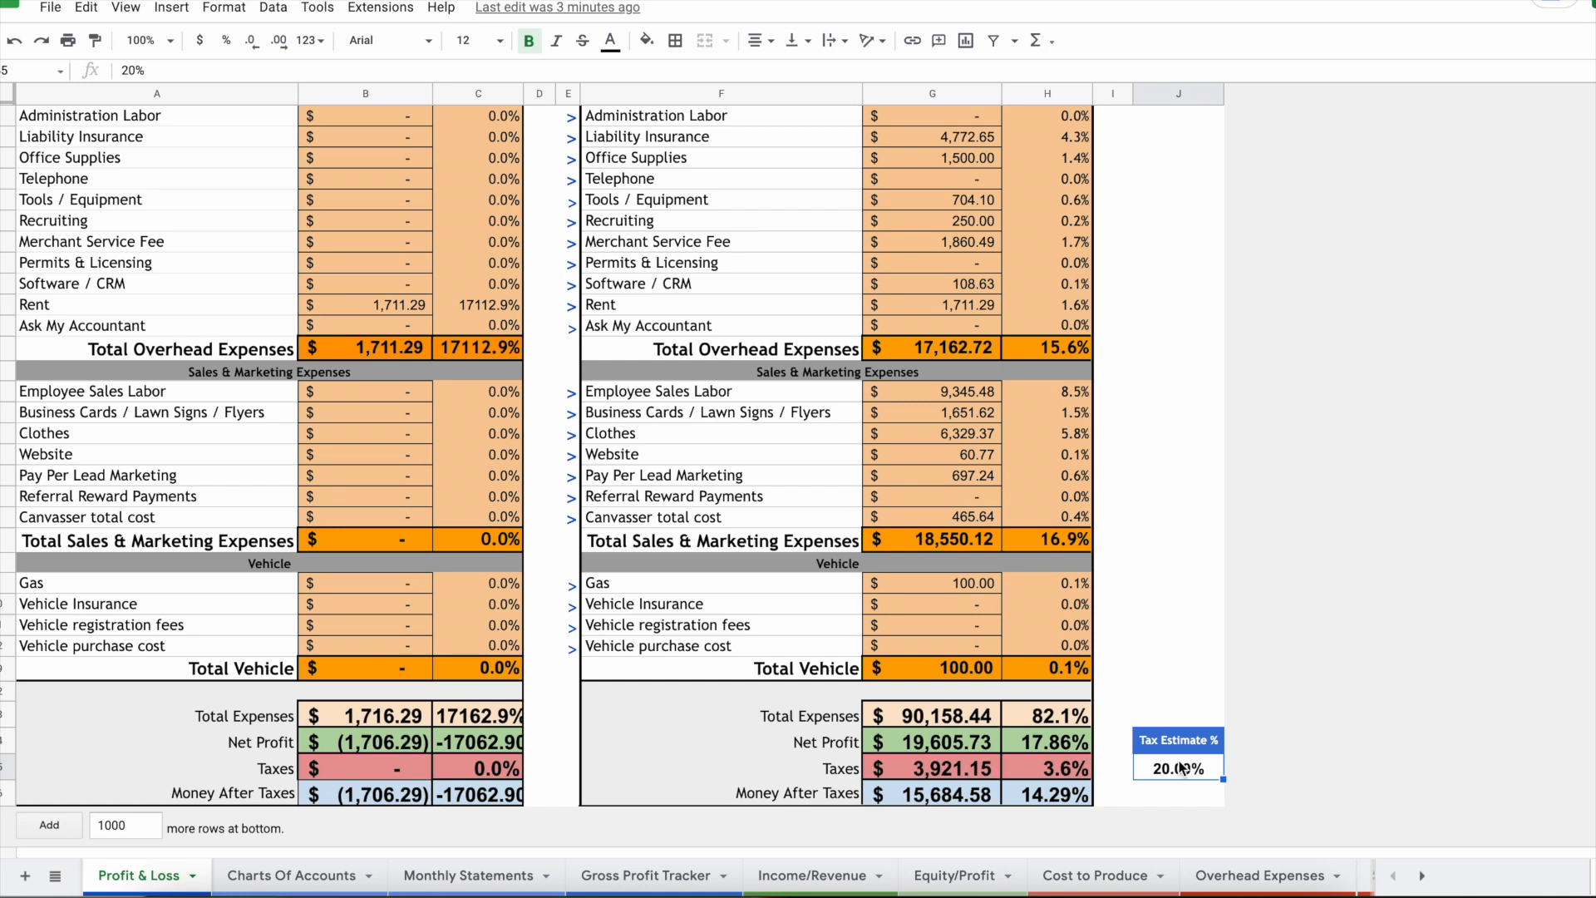
text(15)
key(Return)
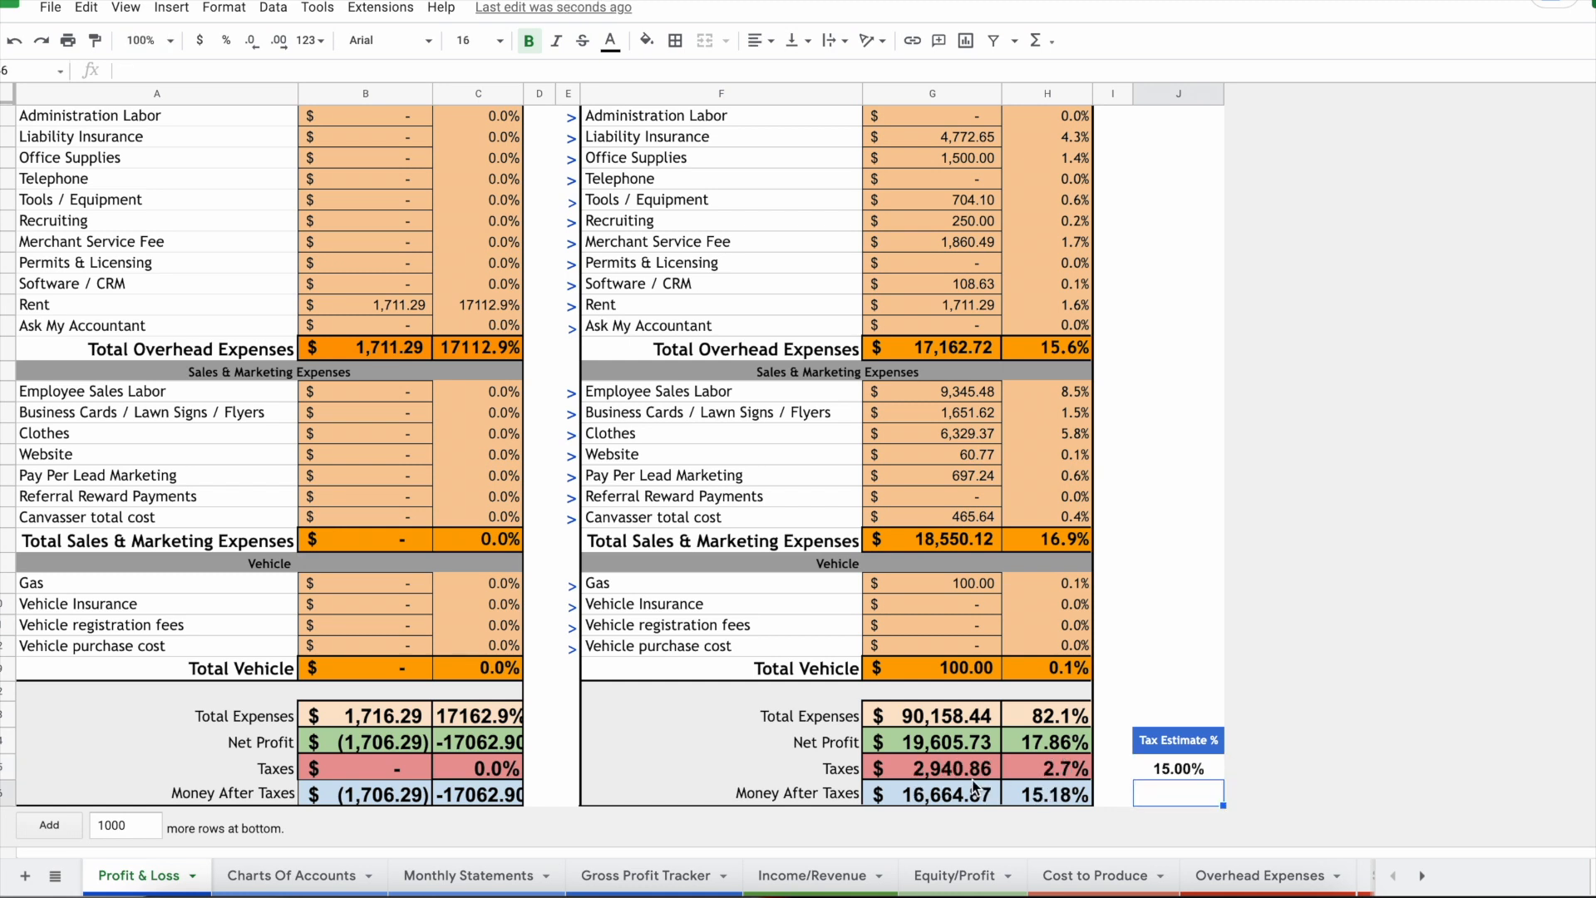
Step: Review the resulting Taxes (2,940.86), Net Profit and Money After Taxes (16,664.87) figures
click(946, 769)
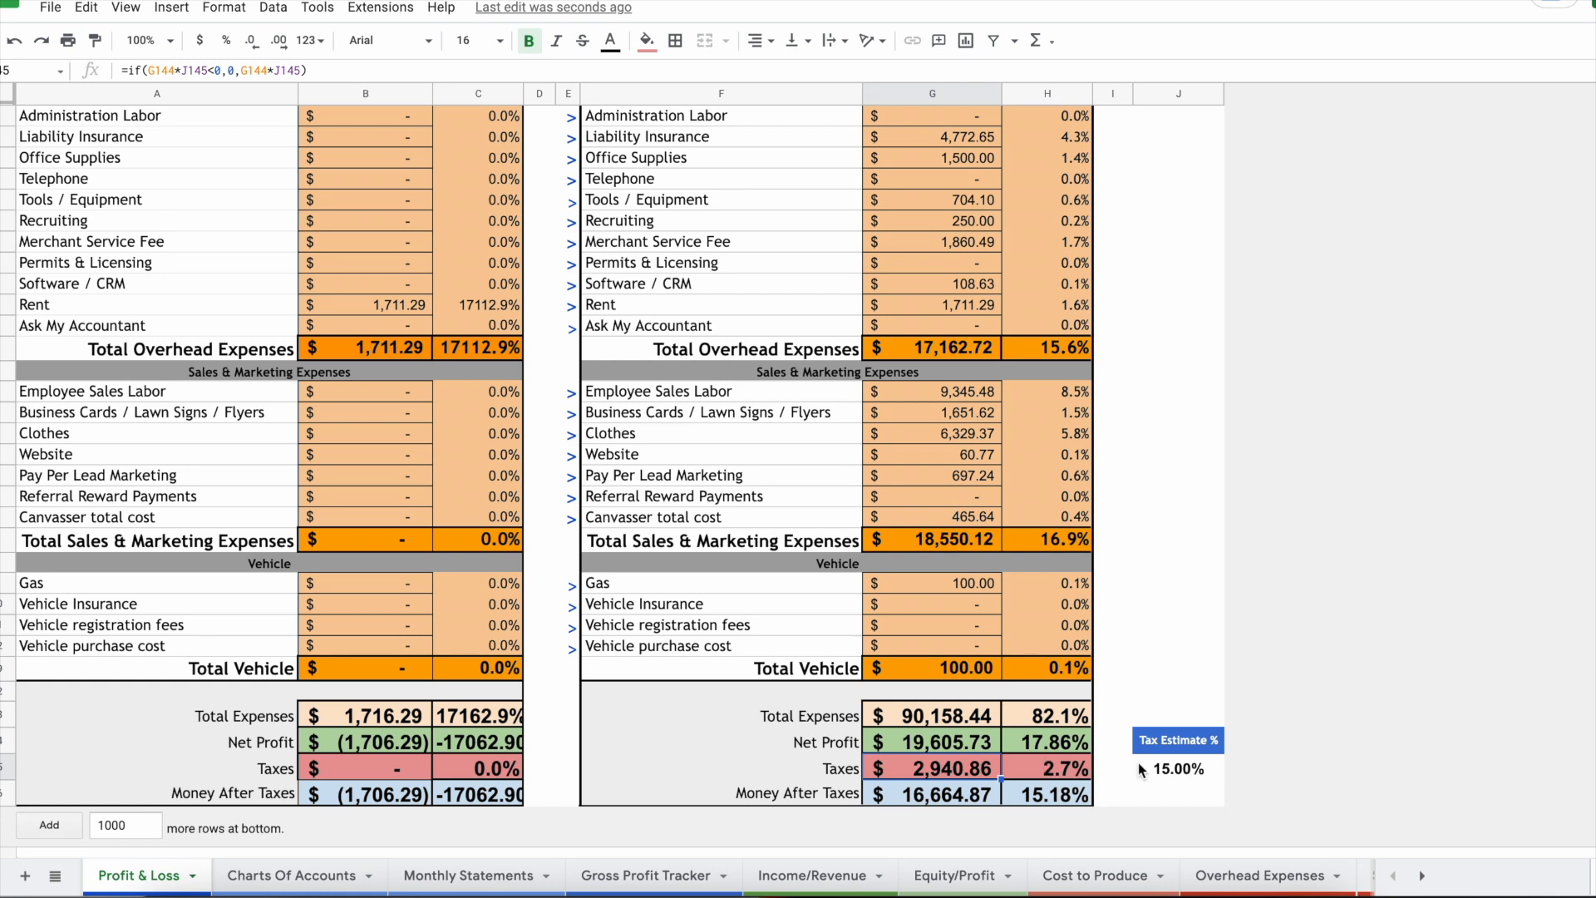
drag(964, 744, 1028, 745)
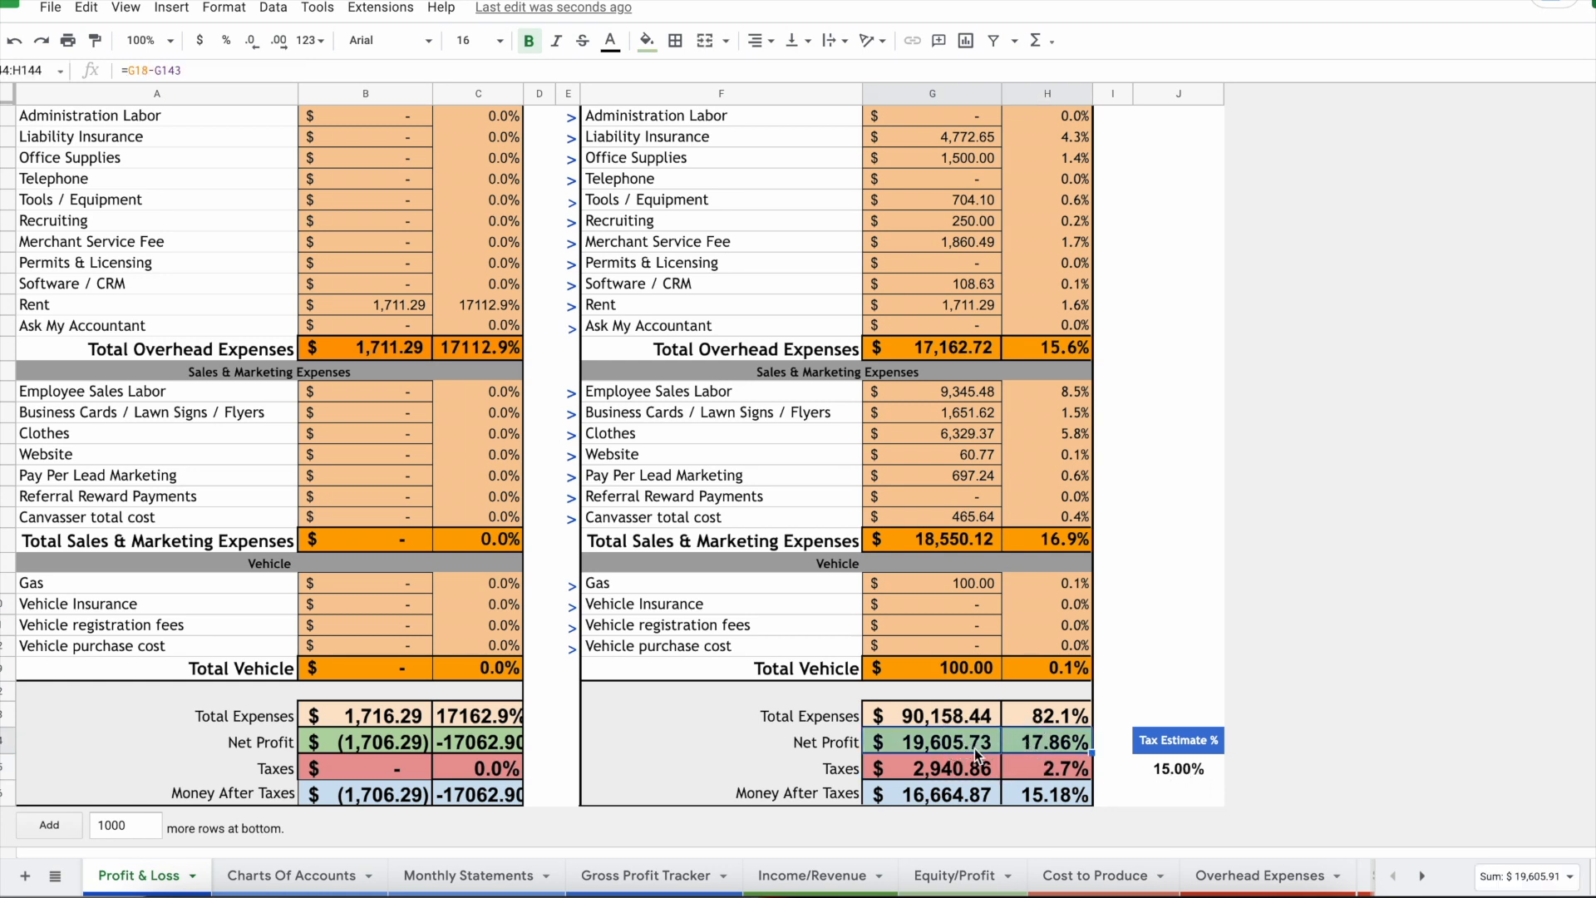
click(968, 769)
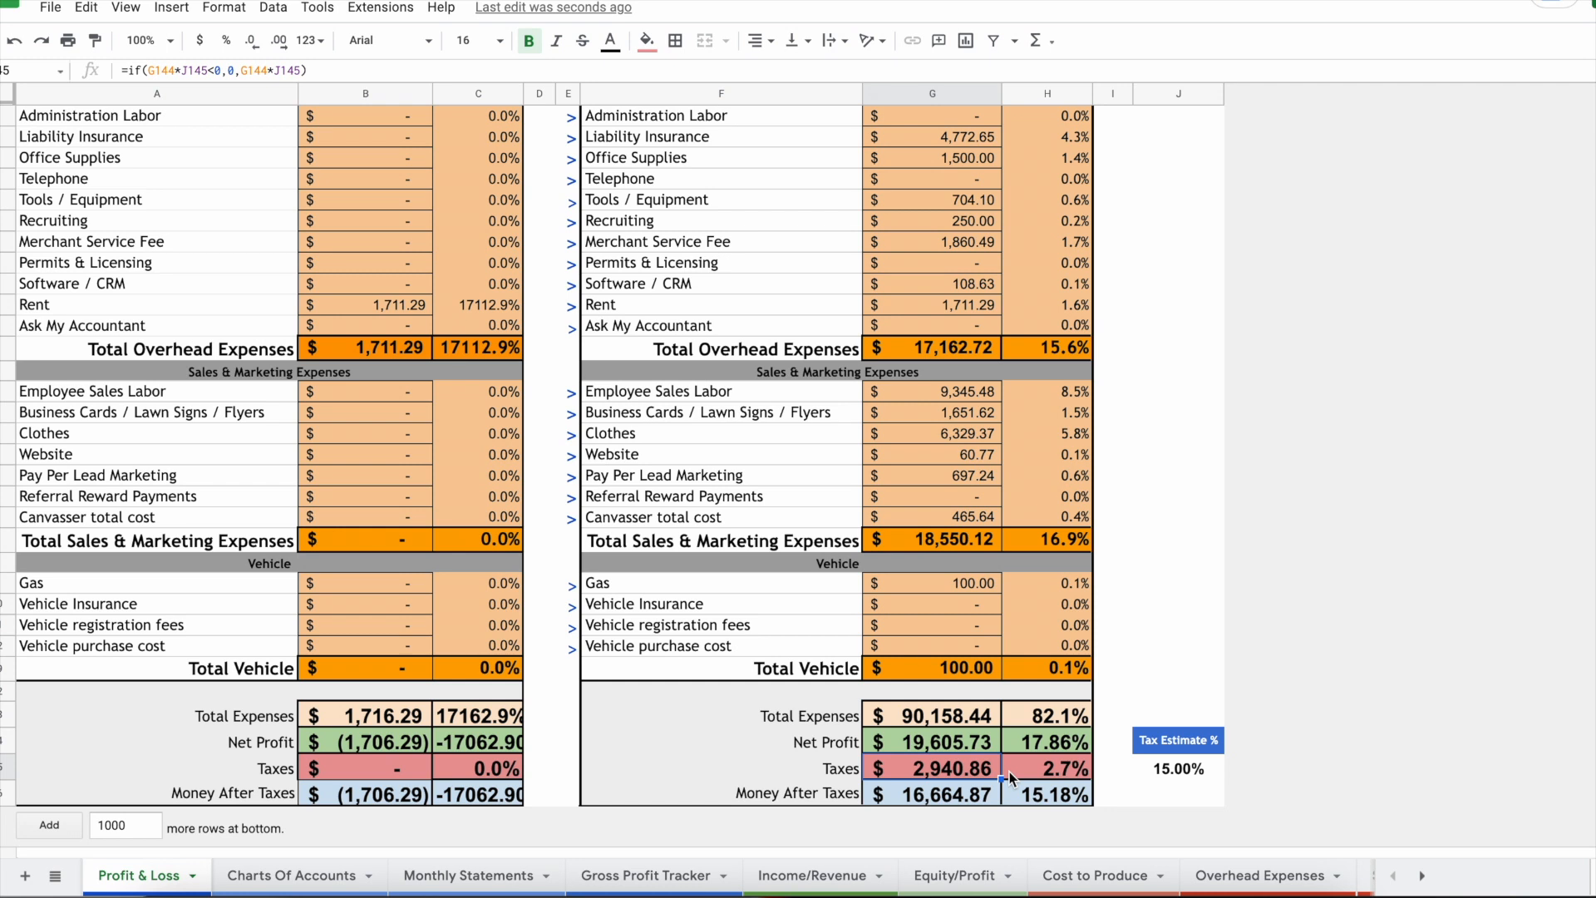
drag(984, 786, 1046, 791)
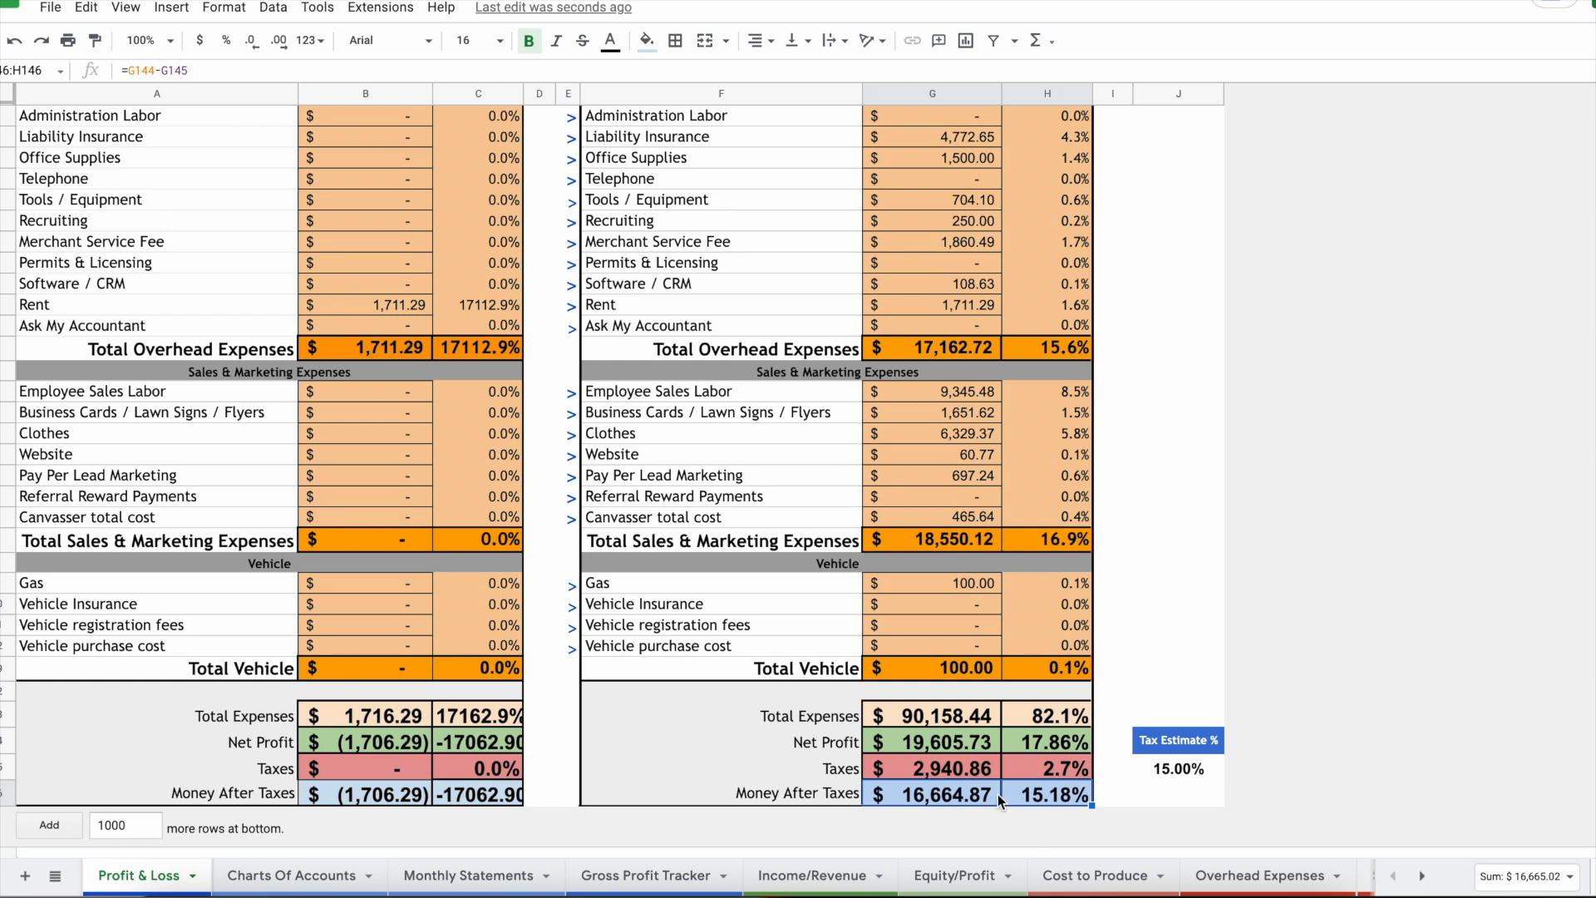
scroll(1002, 793, up, 4)
scroll(923, 575, down, 1)
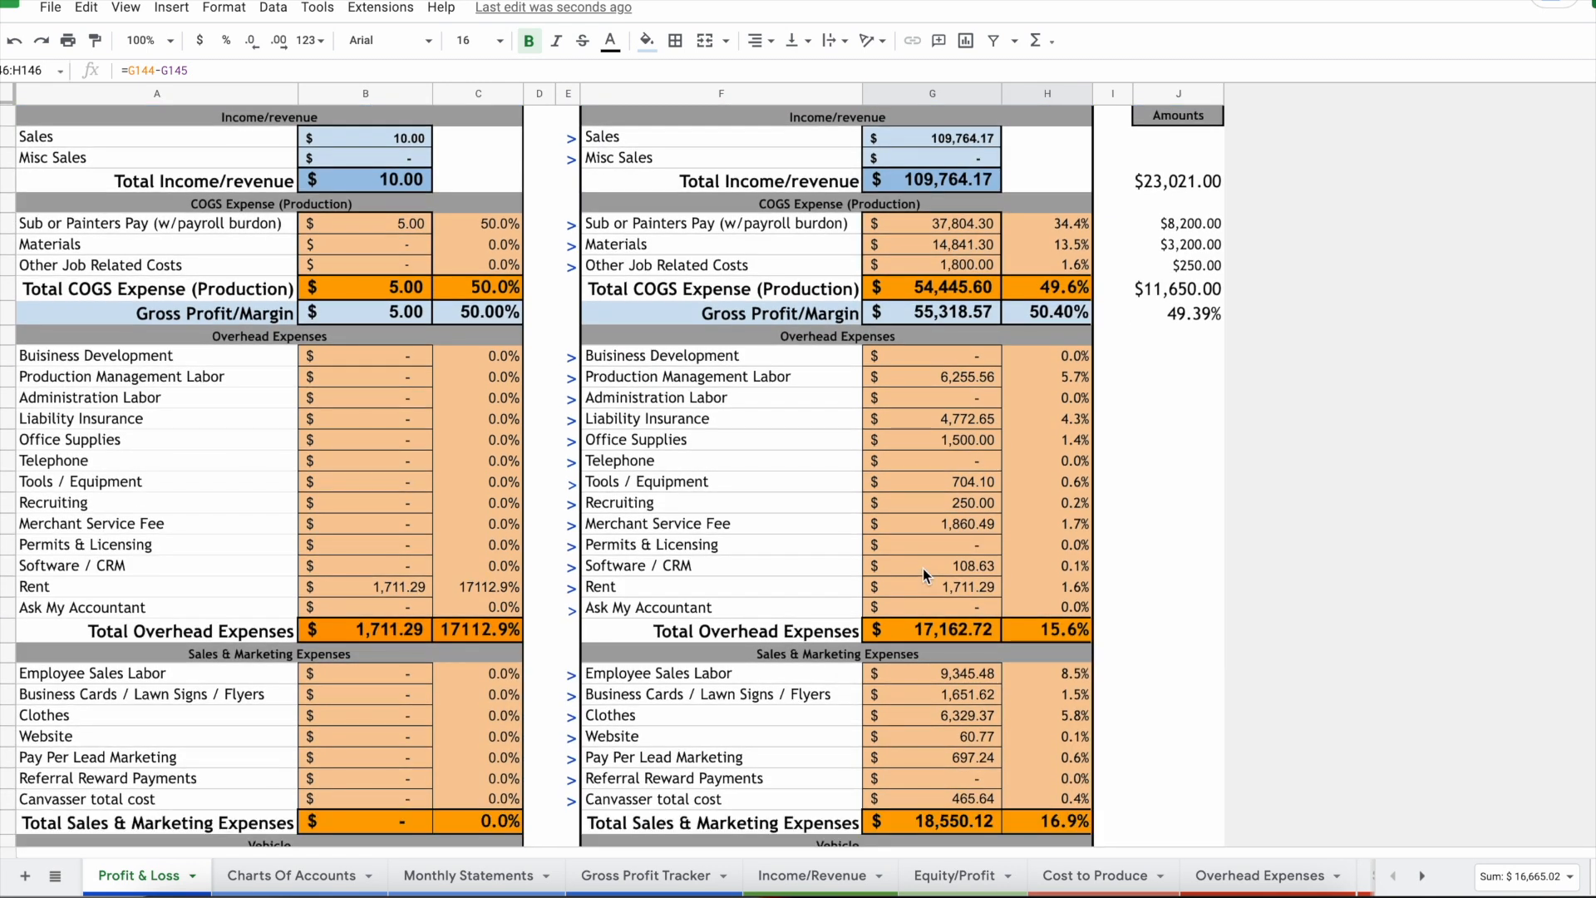
click(923, 566)
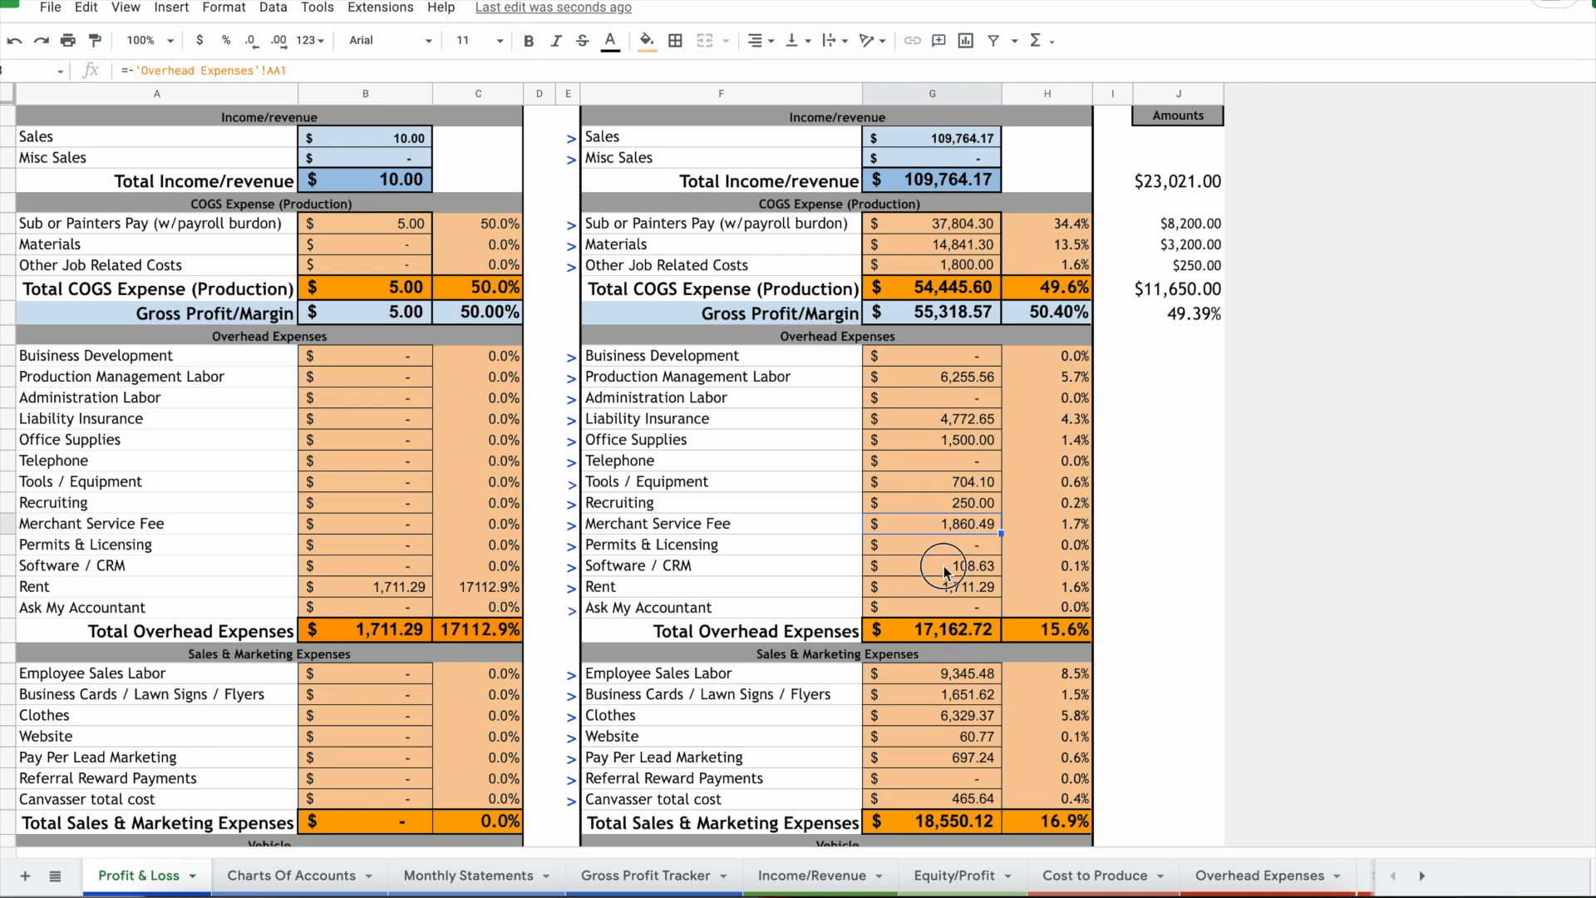
click(950, 716)
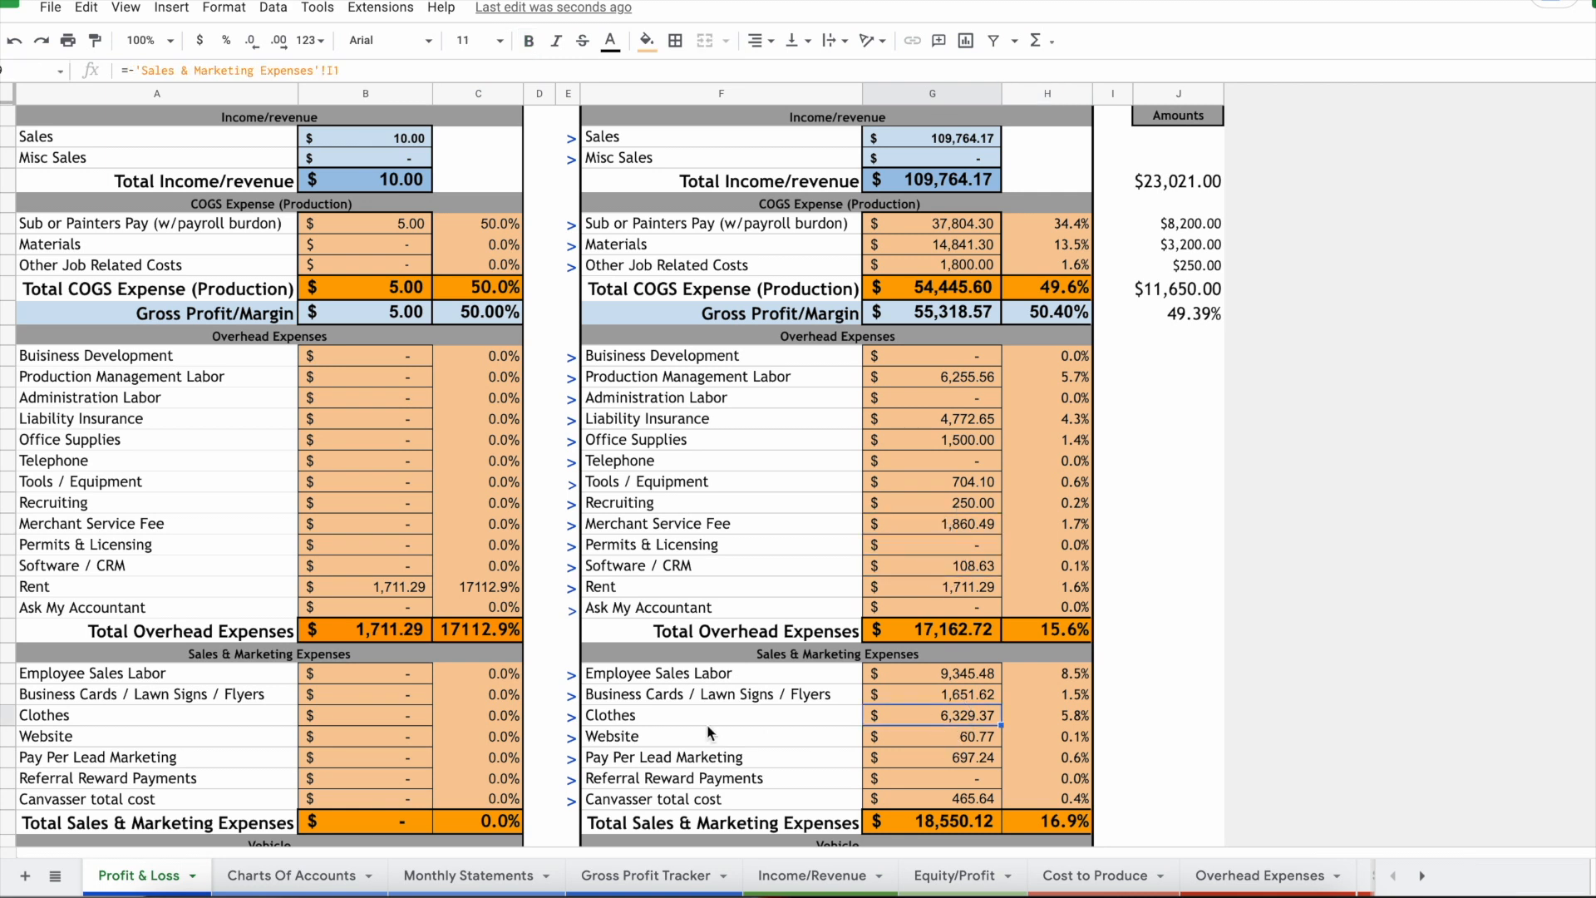
scroll(709, 731, down, 1)
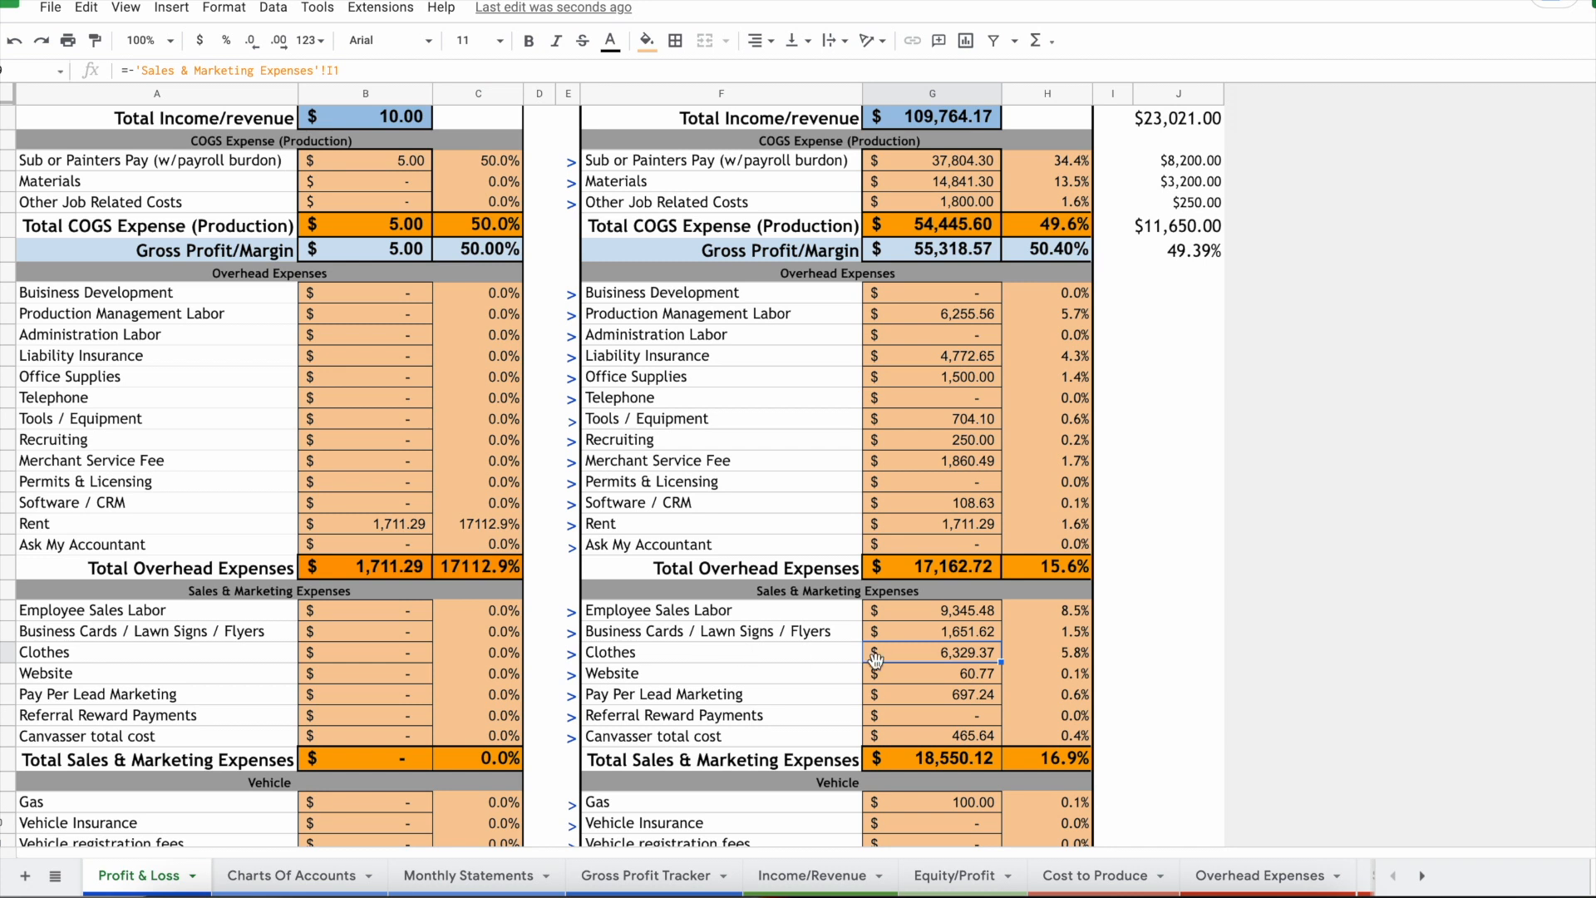
click(748, 660)
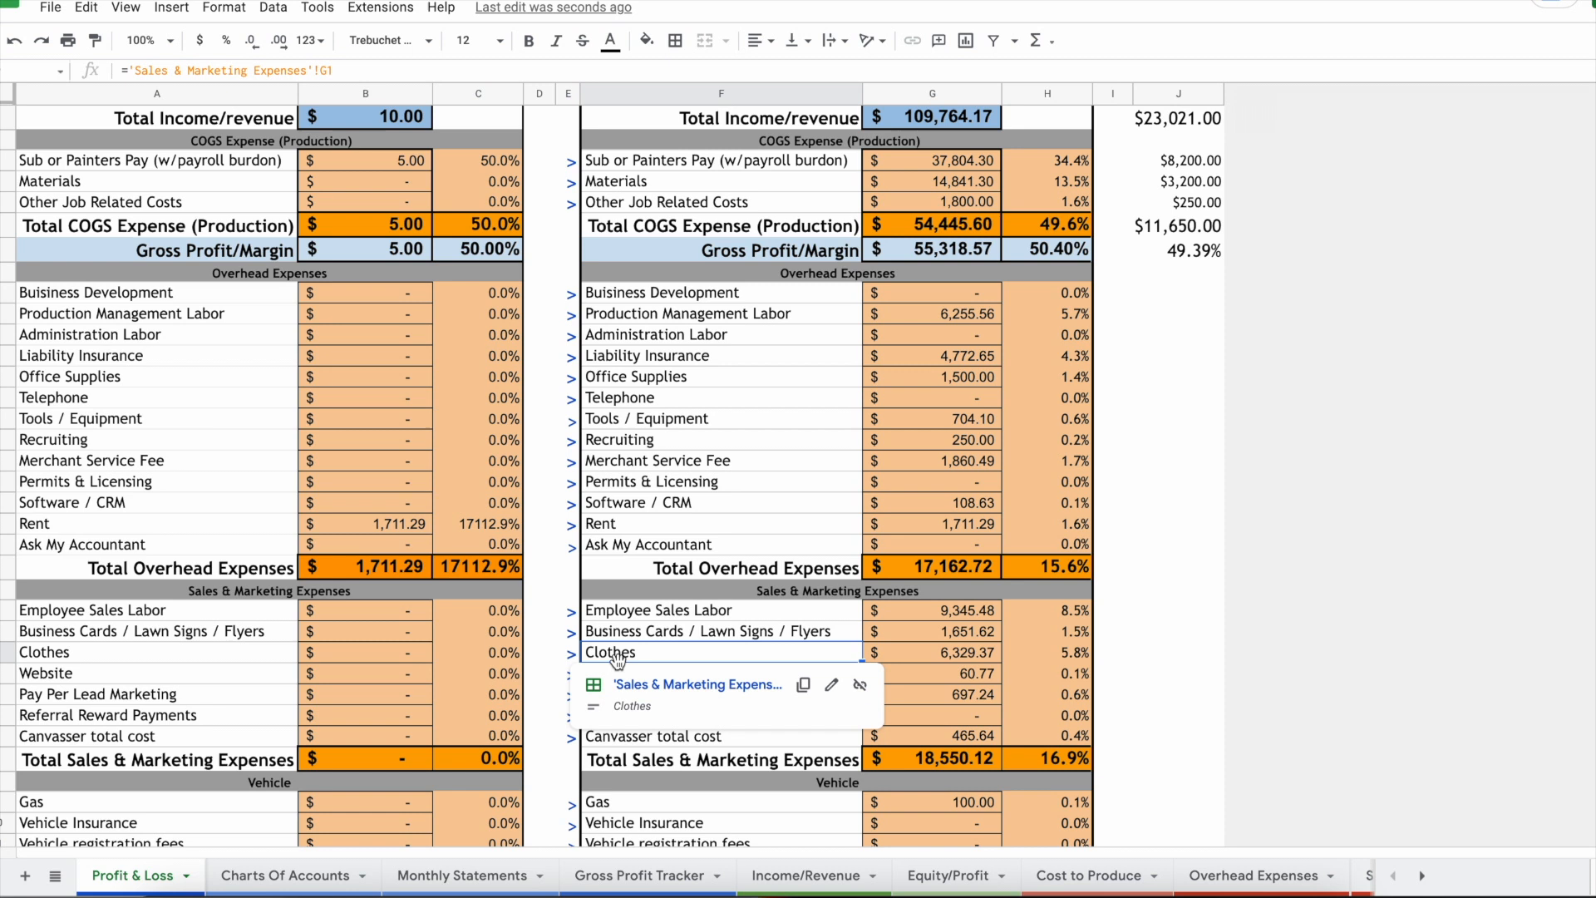
Step: Follow the Clothes link to Sales & Marketing Expenses and select its Clothes transaction rows
click(642, 693)
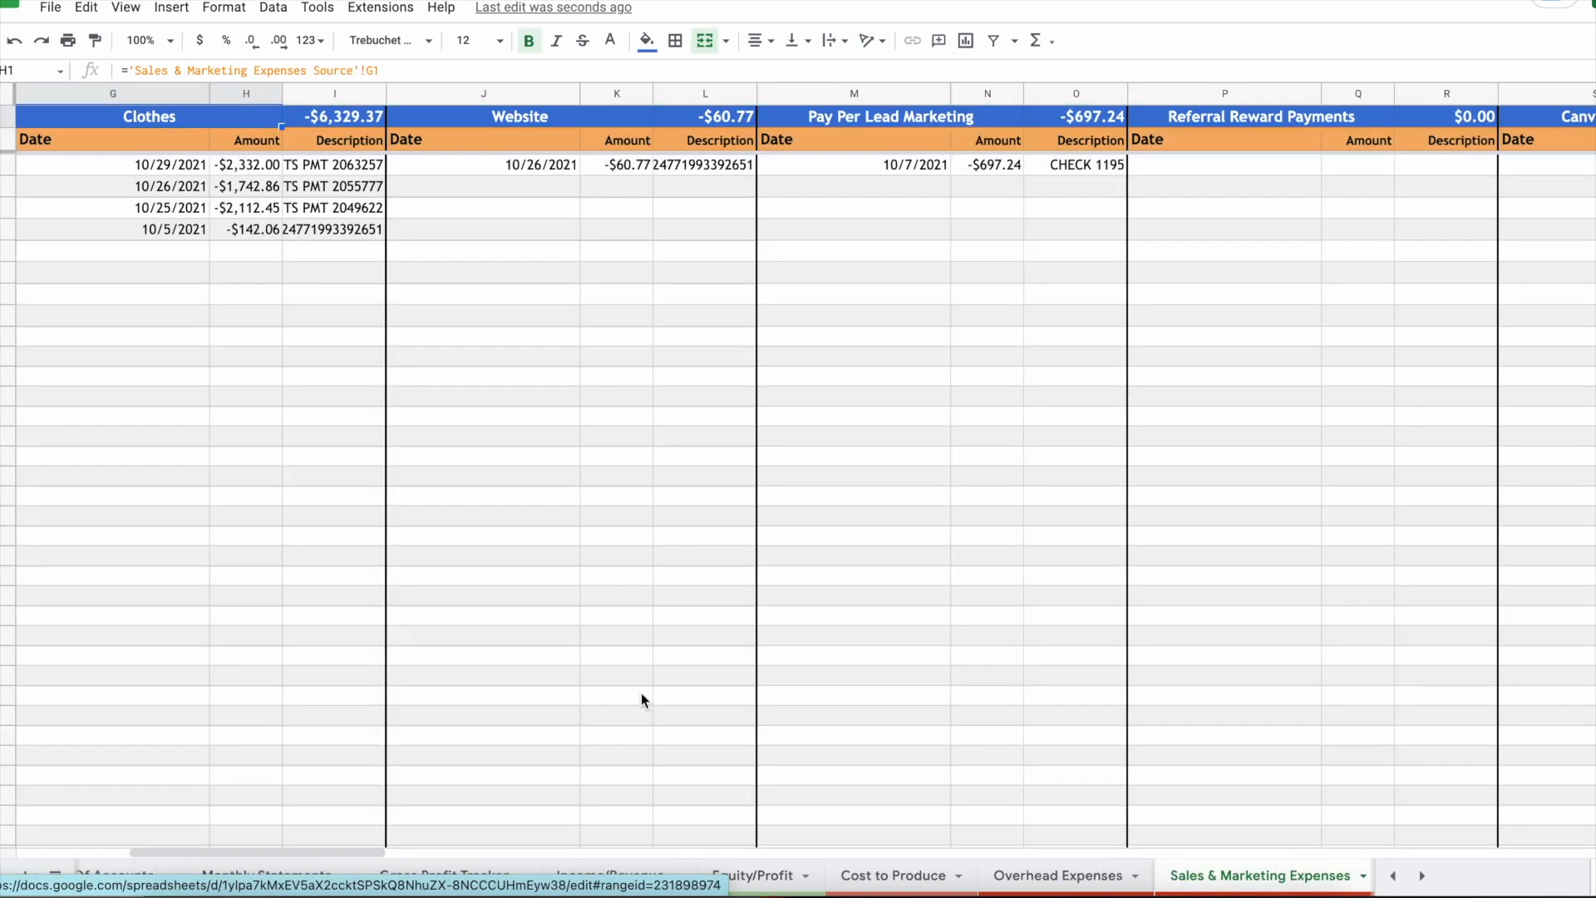
click(138, 122)
drag(138, 123, 306, 606)
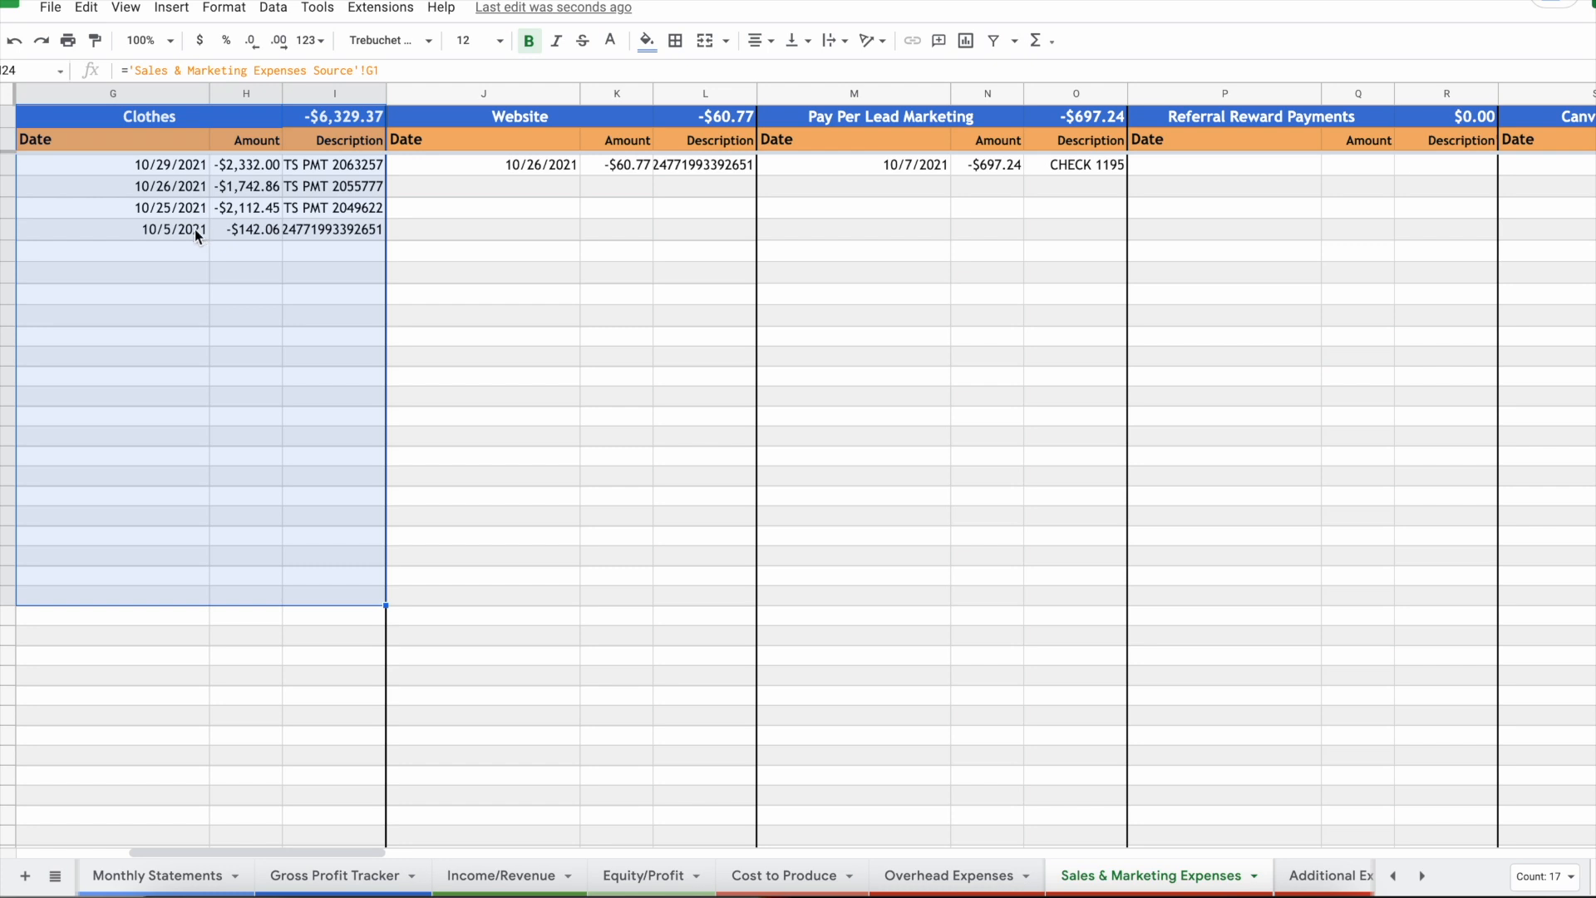
scroll(166, 864, left, 5)
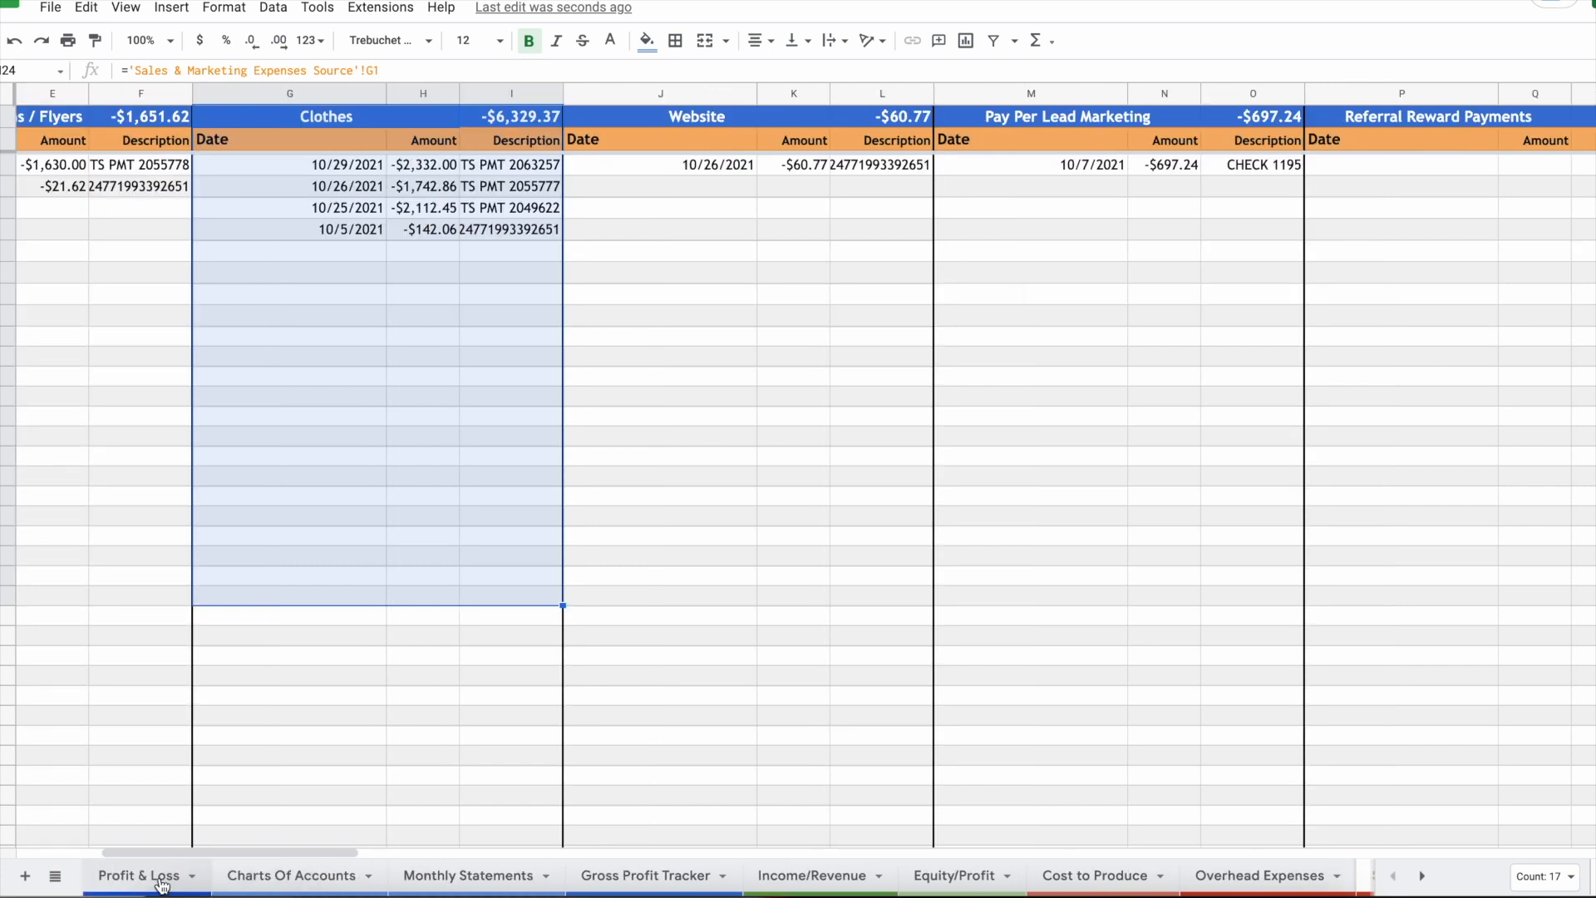
click(154, 875)
scroll(1060, 198, up, 3)
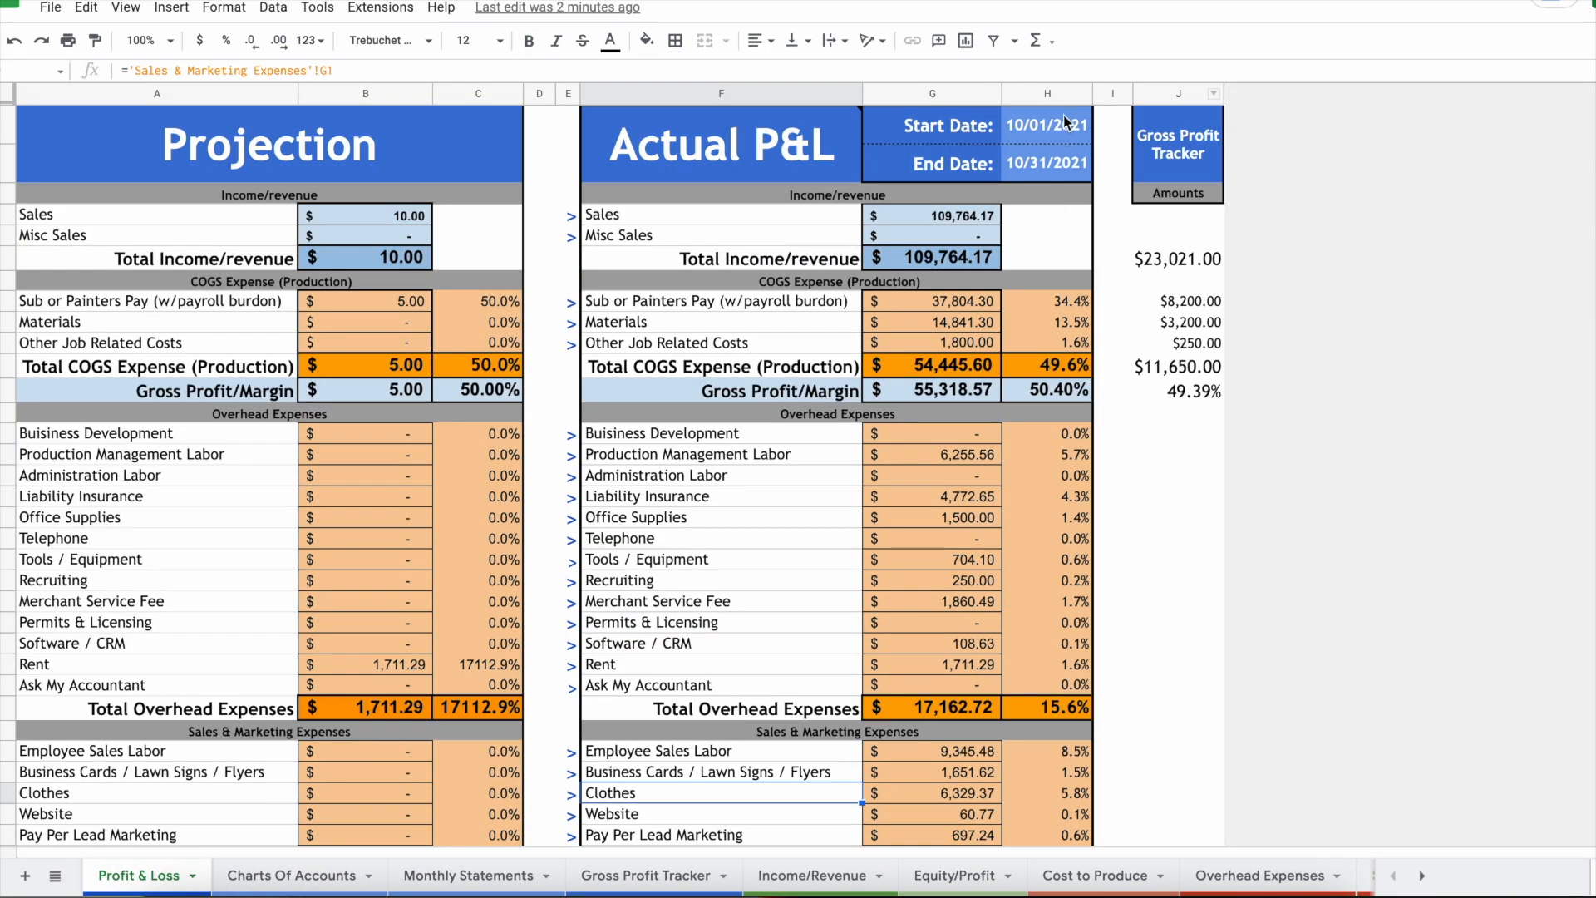
Step: Jump back to the Clothes entries and inspect the -$2,332.00 and 10/26/2021 -$1,742.86 transactions
click(570, 793)
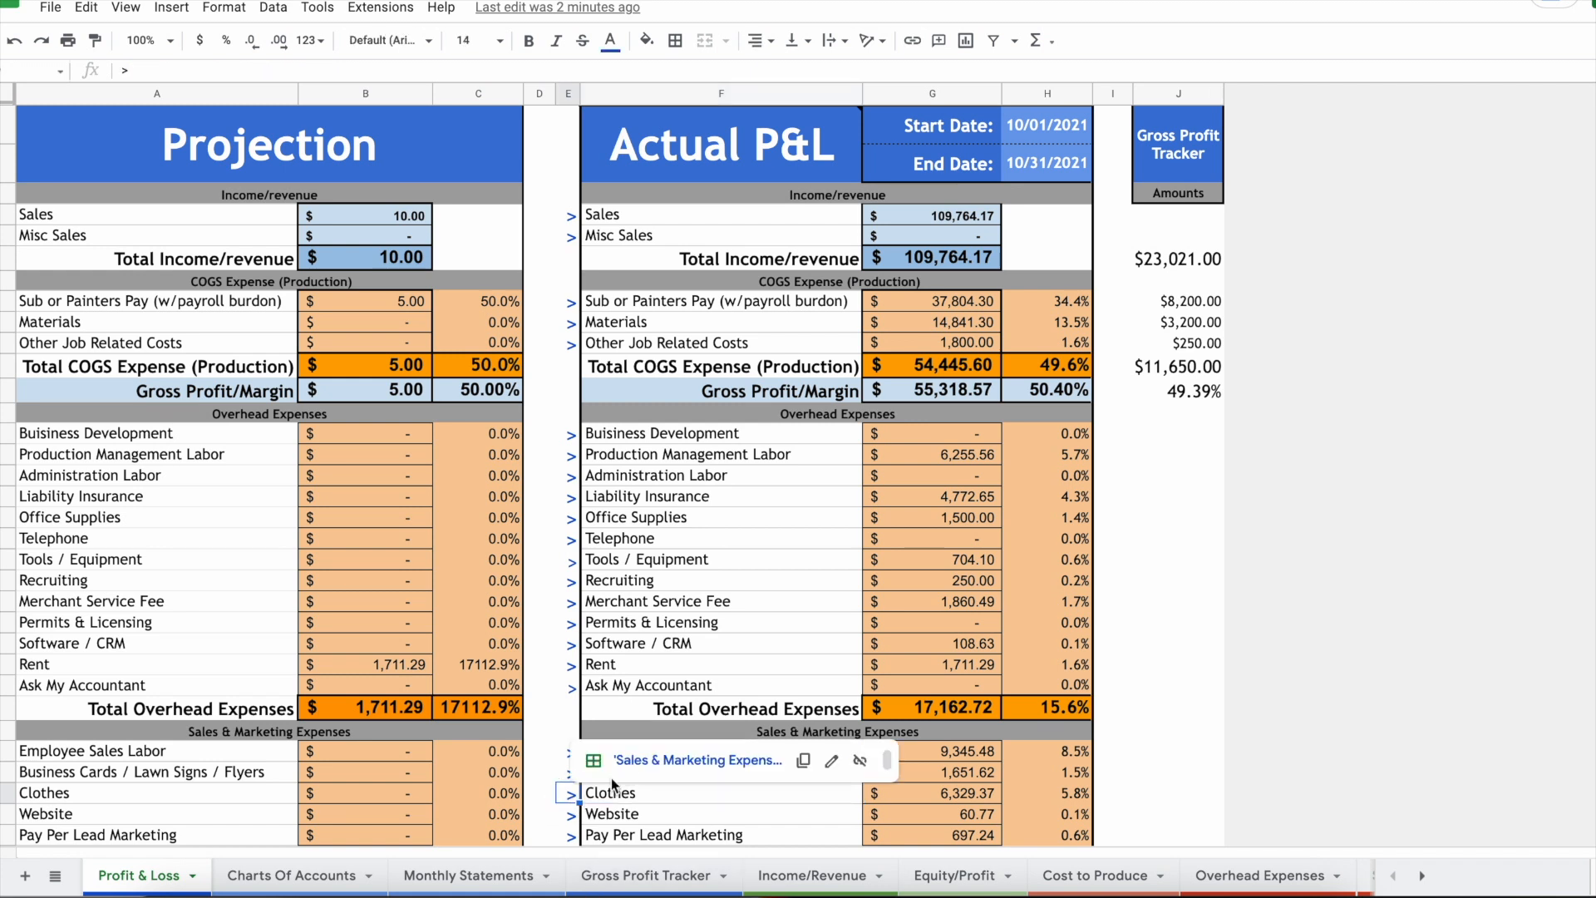
click(657, 761)
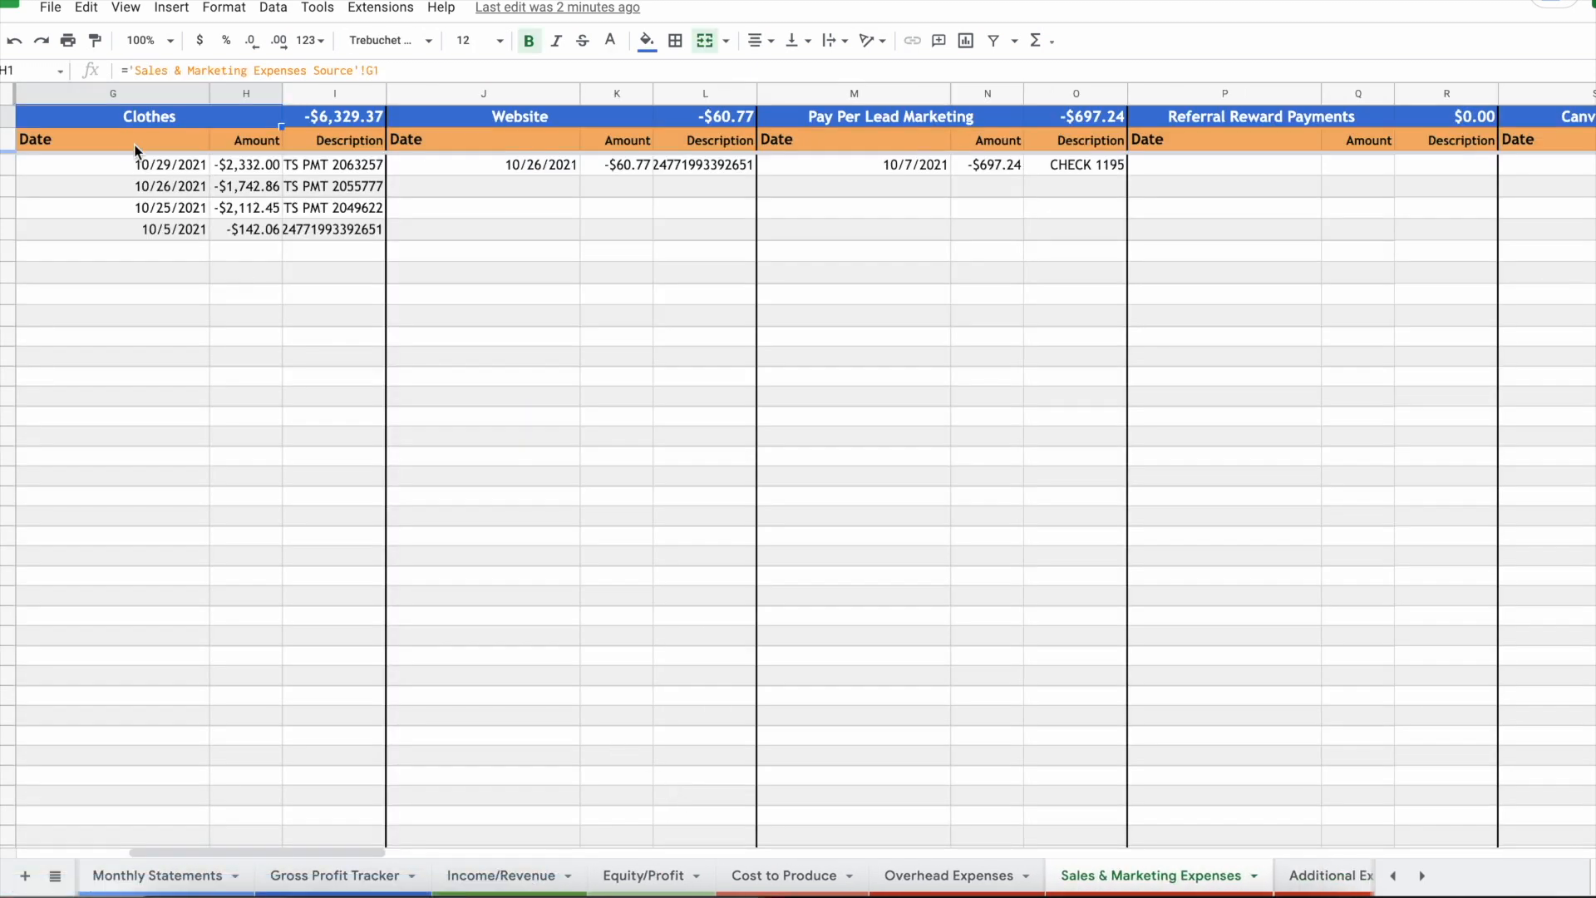
drag(126, 172, 310, 449)
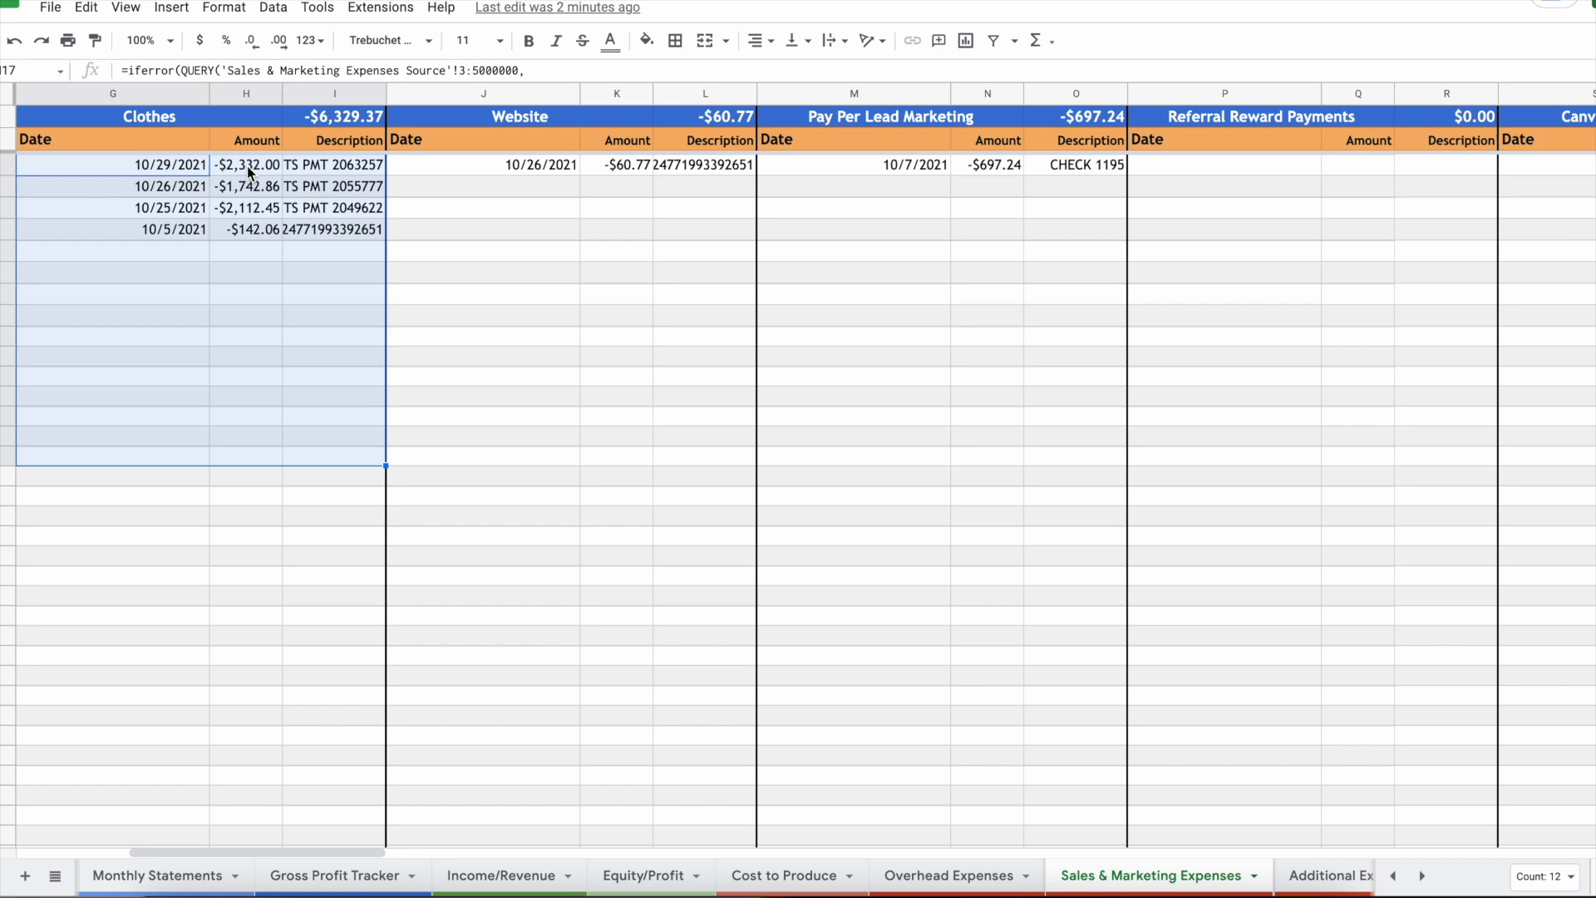
click(196, 170)
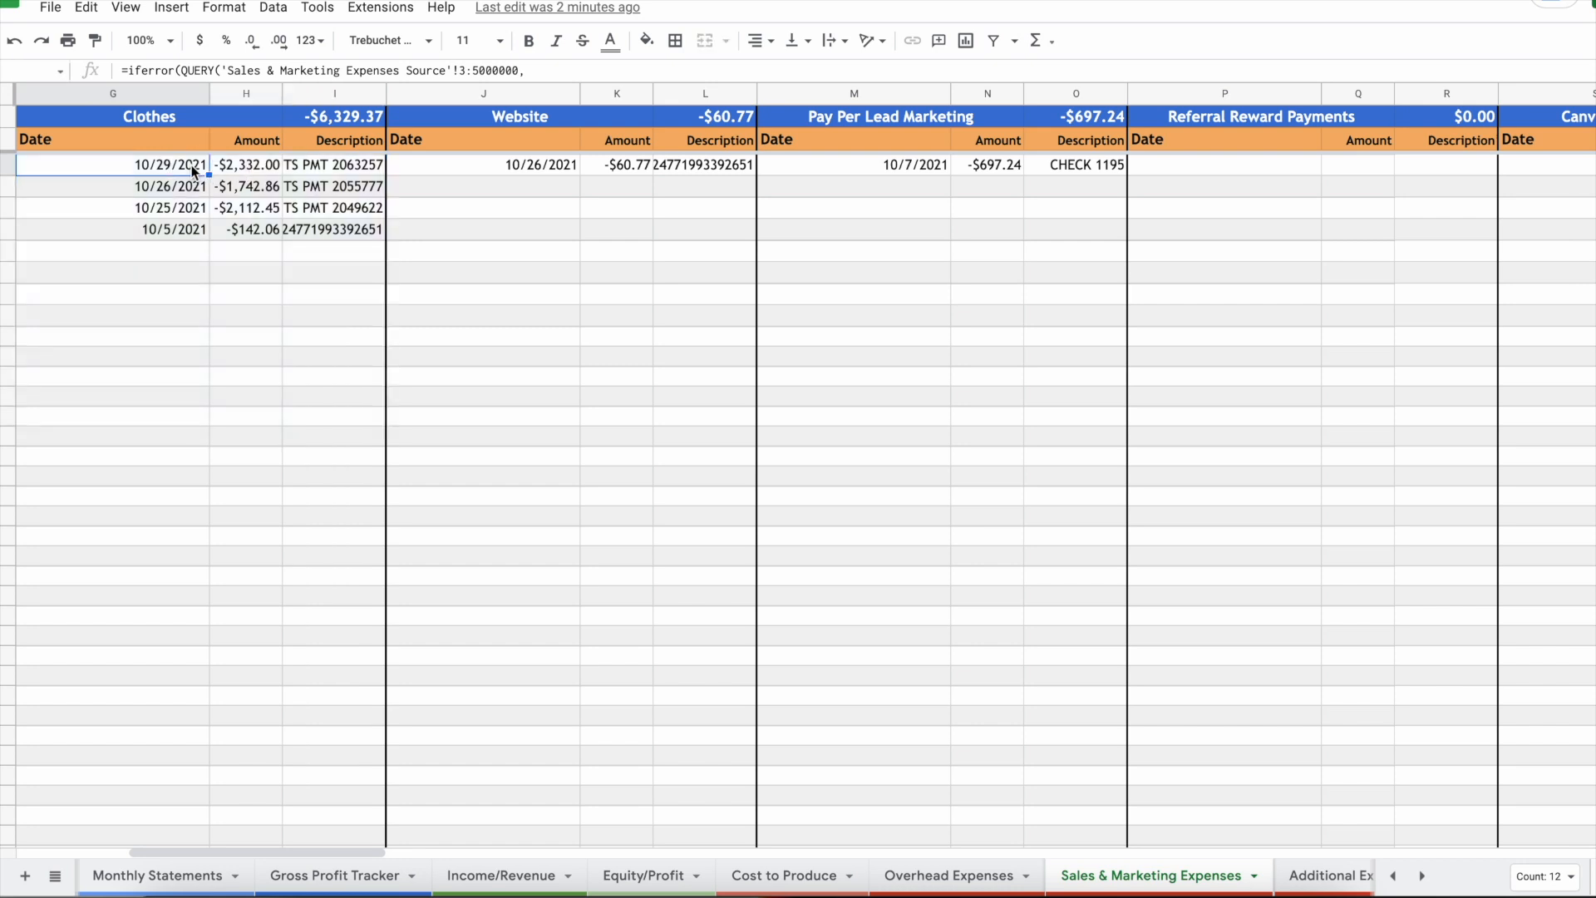
click(235, 171)
click(194, 191)
click(243, 191)
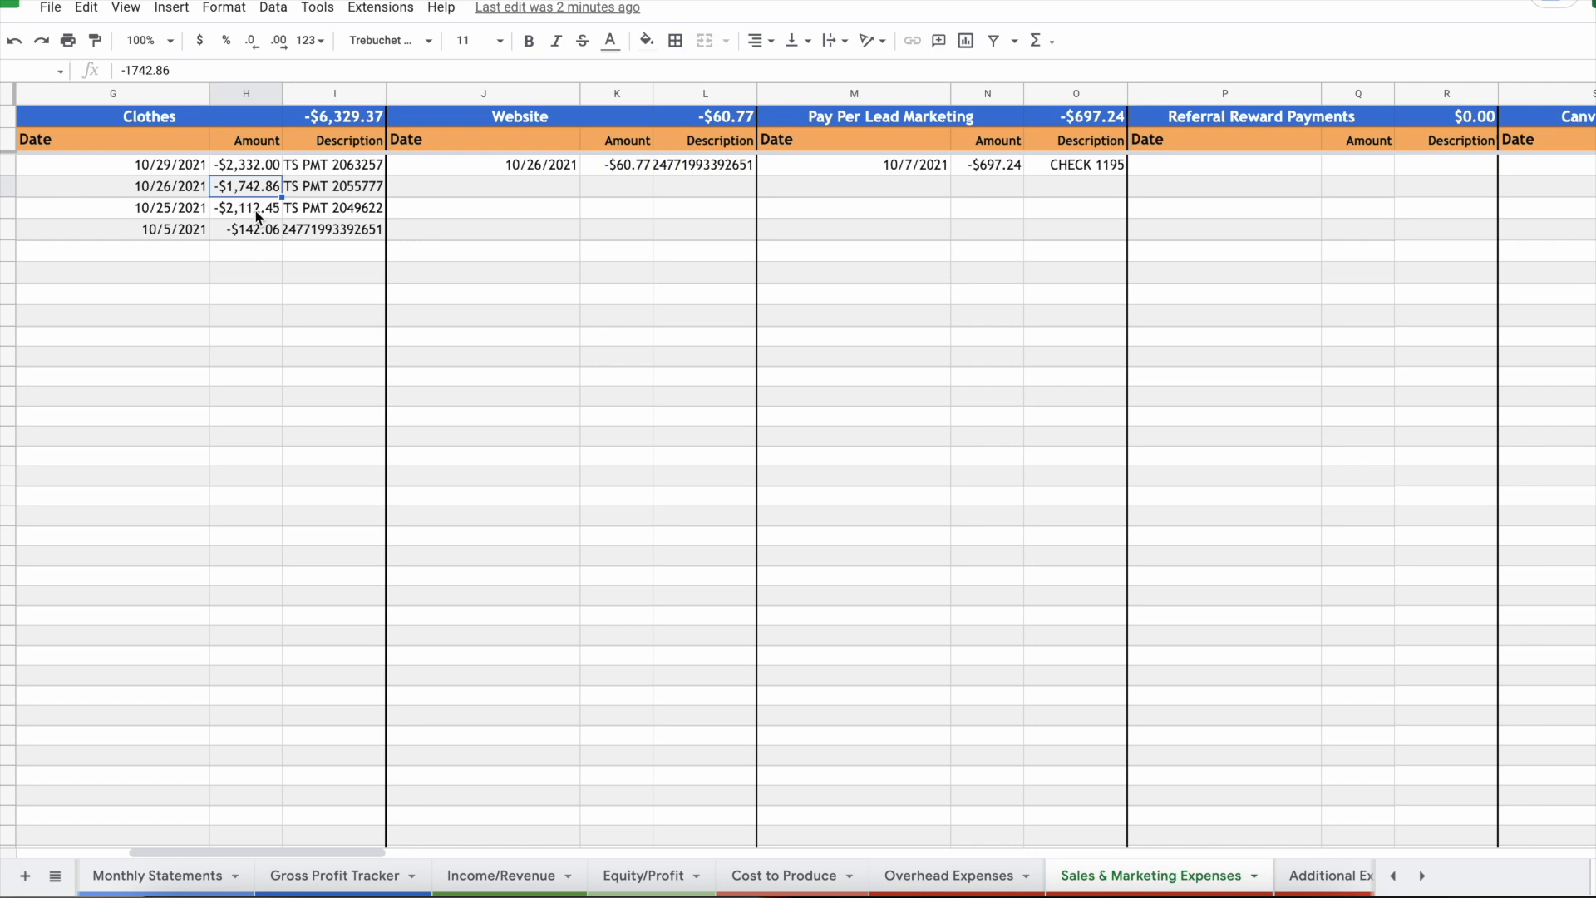
Step: Inspect the 10/25/2021 -$2,112.45 Clothes charge and copy its full description
click(256, 211)
click(150, 215)
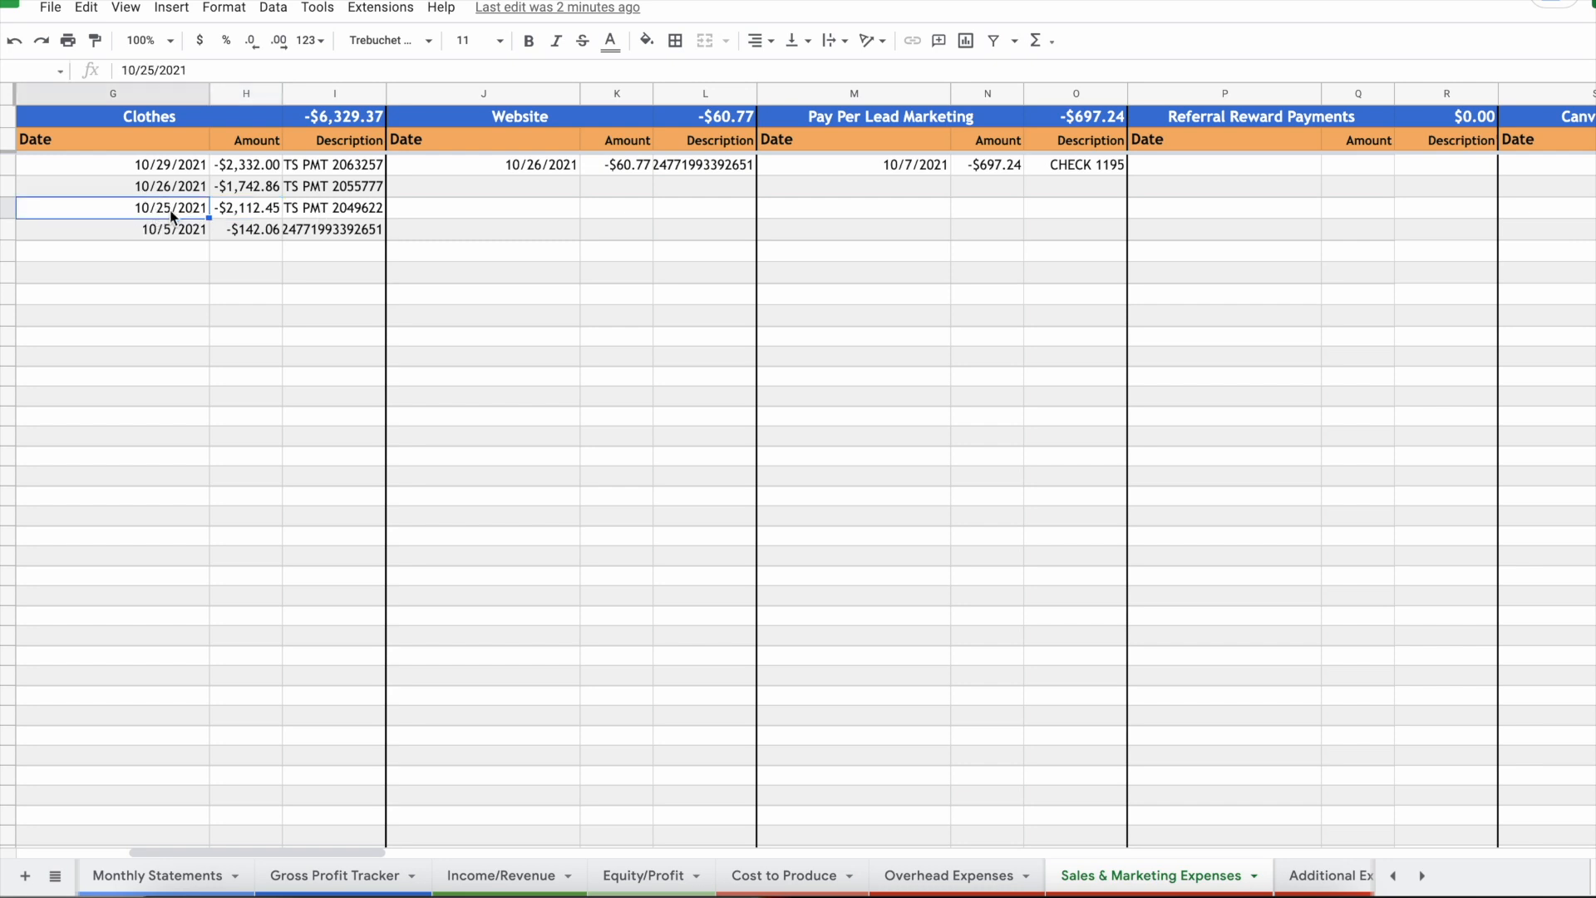
click(318, 210)
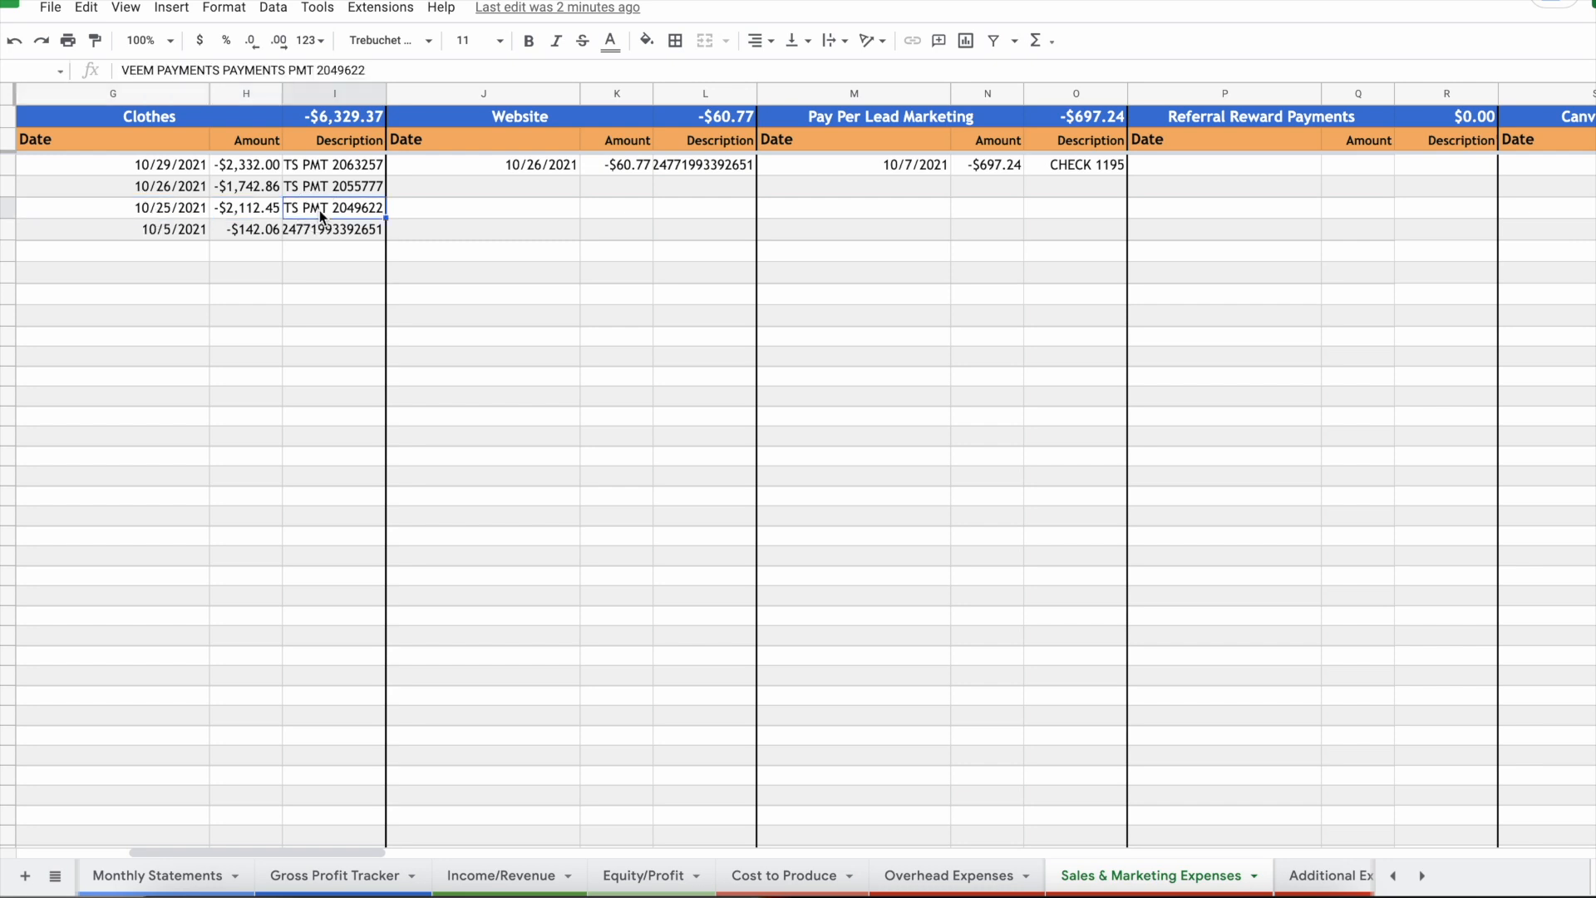
drag(369, 70, 70, 66)
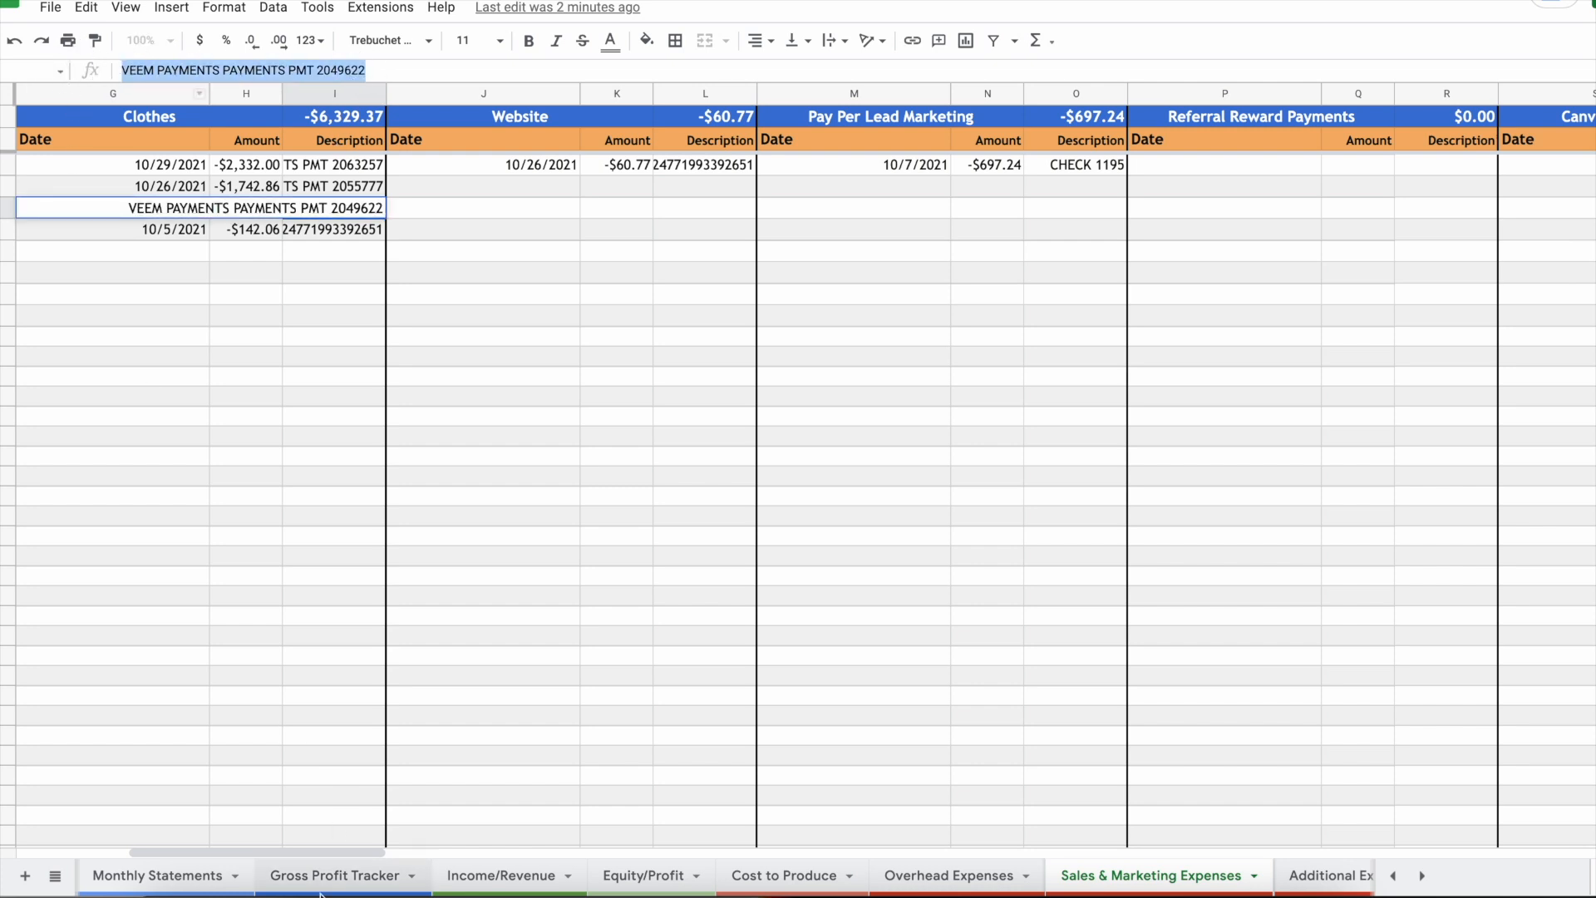
click(192, 873)
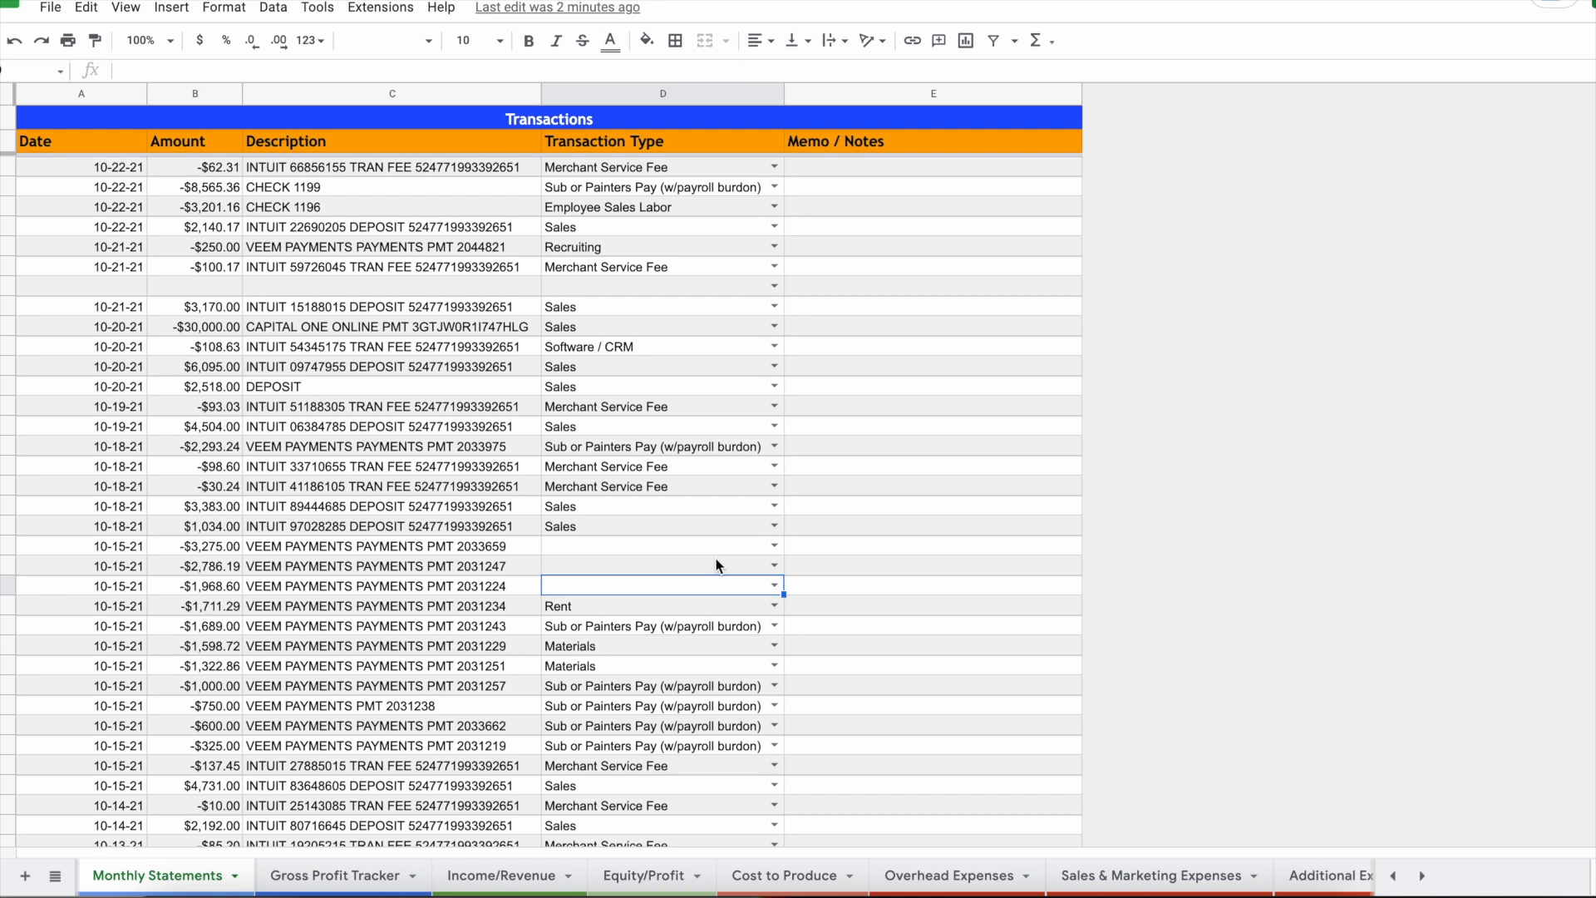
key(ctrl+f)
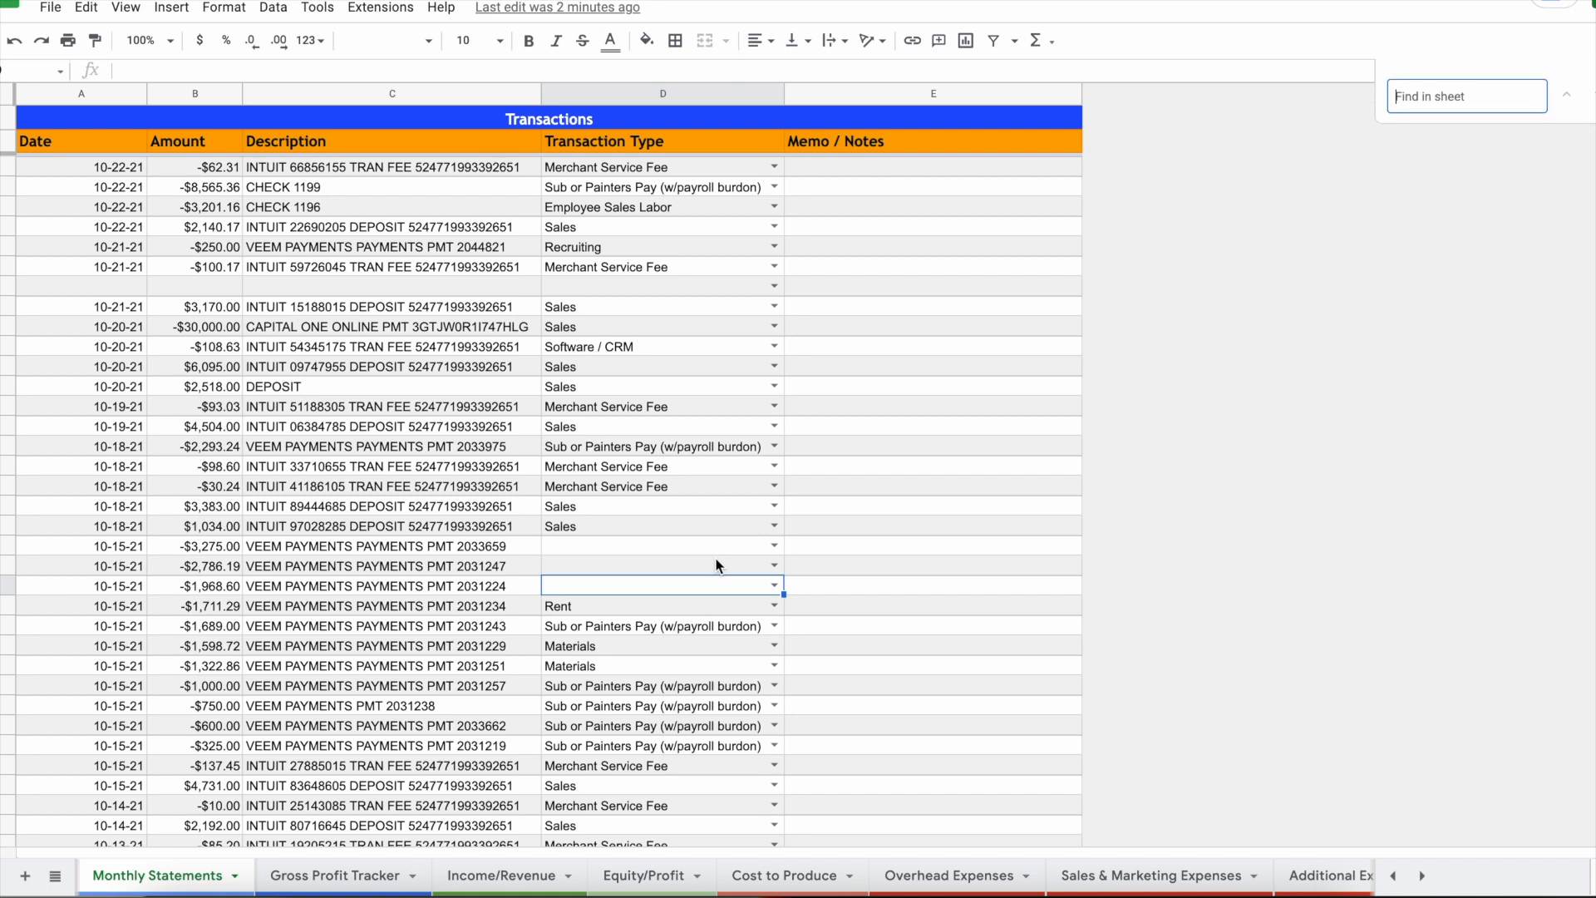
key(ctrl+v)
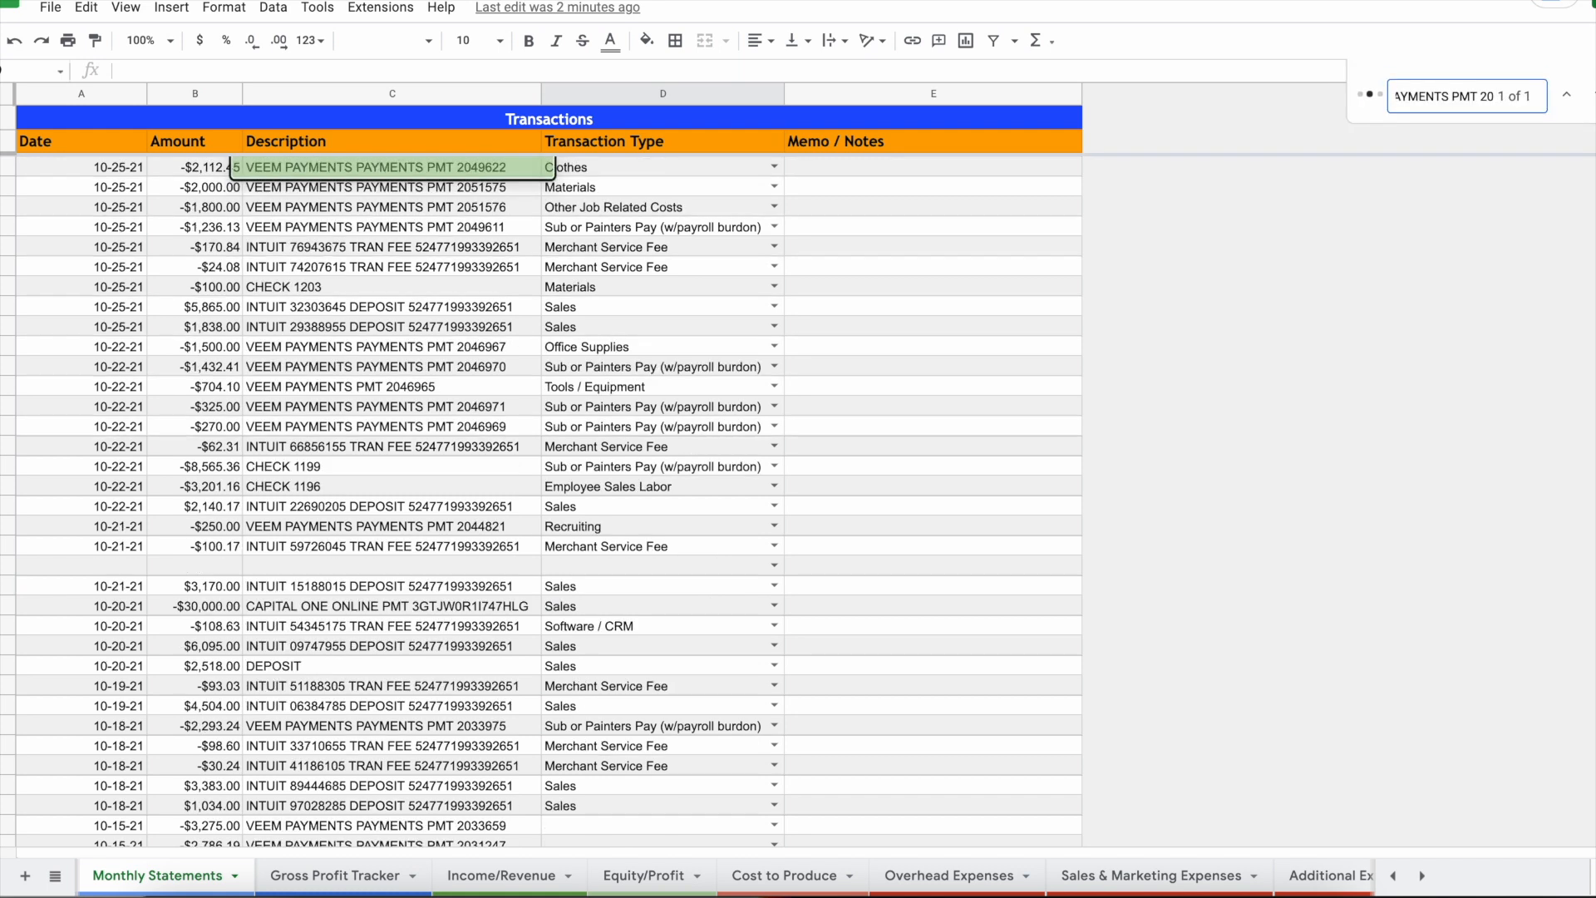
click(324, 175)
click(774, 187)
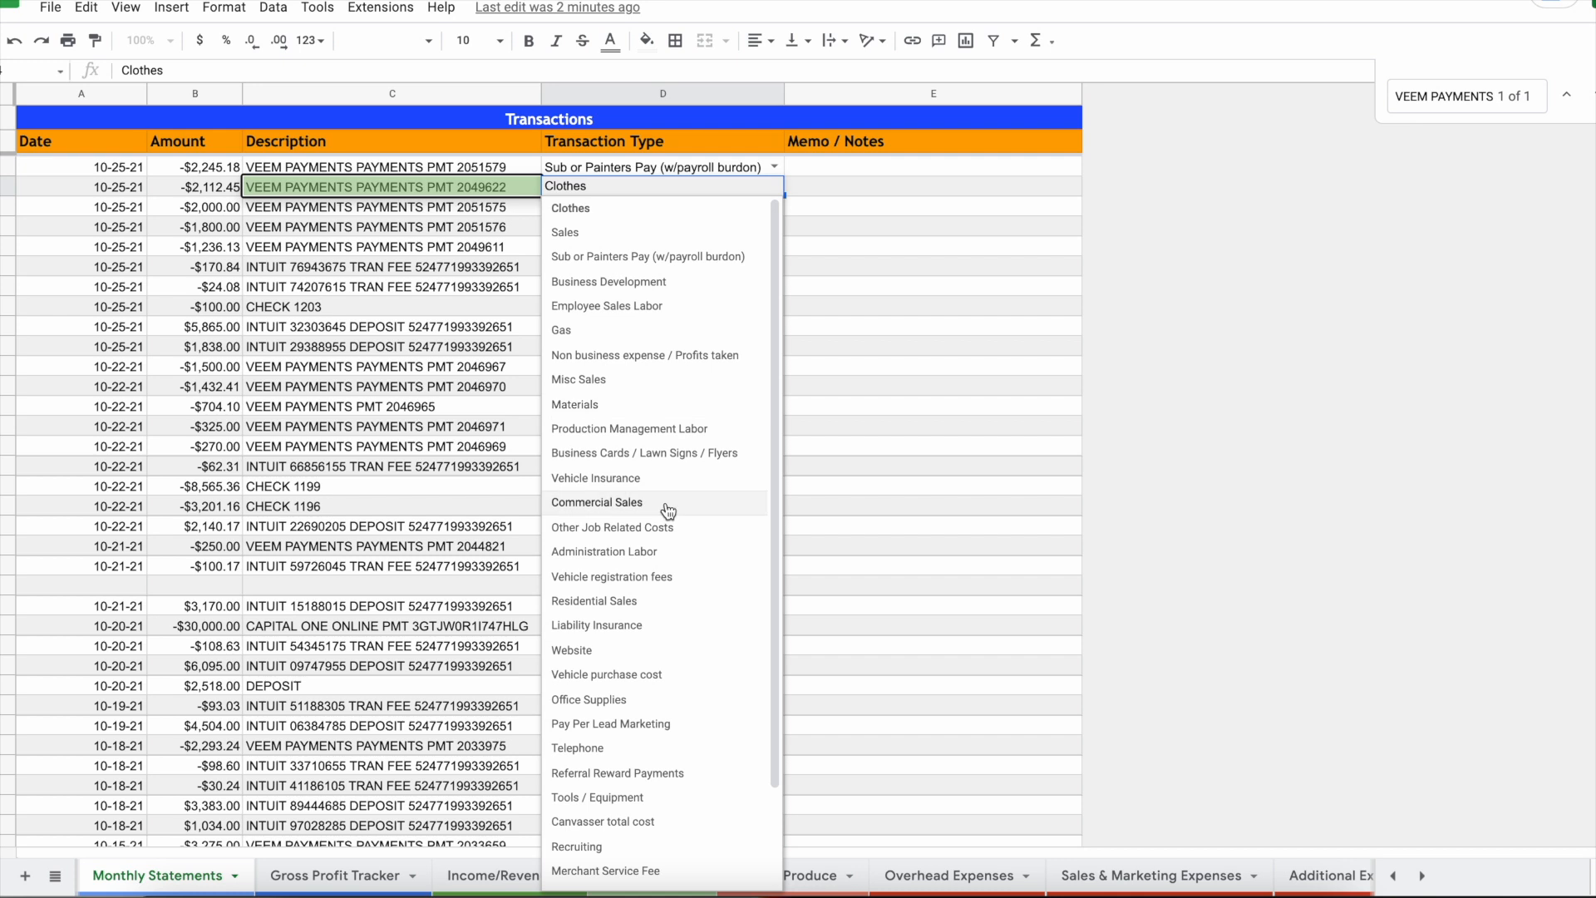
click(605, 651)
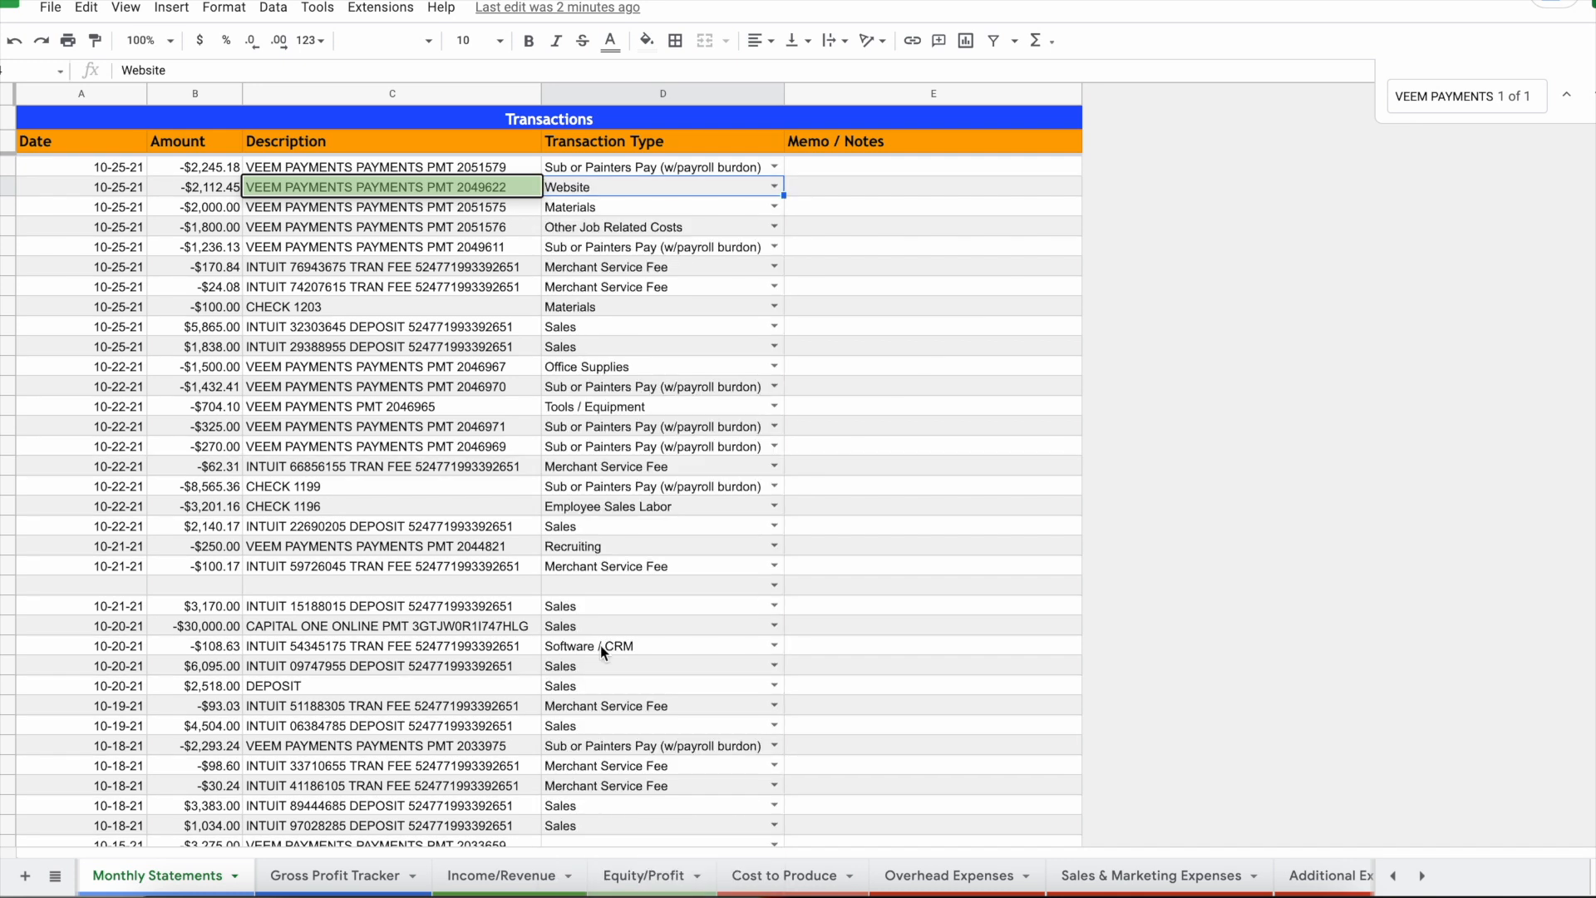
scroll(262, 886, up, 2)
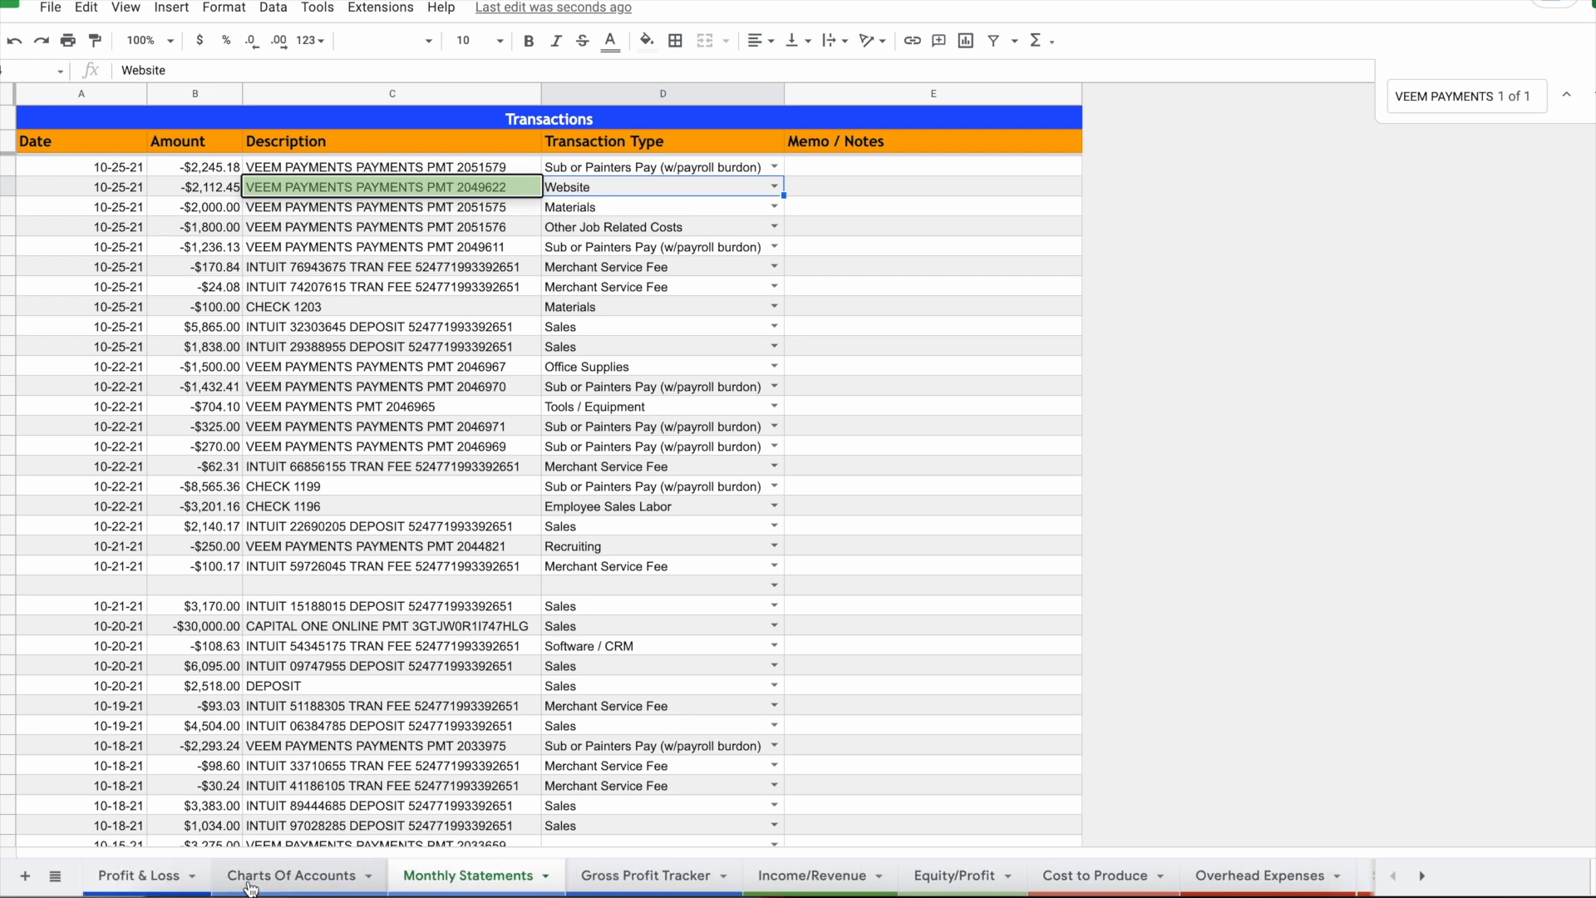
Step: On Profit & Loss, check the sources of the Actual Clothes (4,216.92) and Website (2,173.22) totals
click(208, 886)
scroll(959, 733, down, 2)
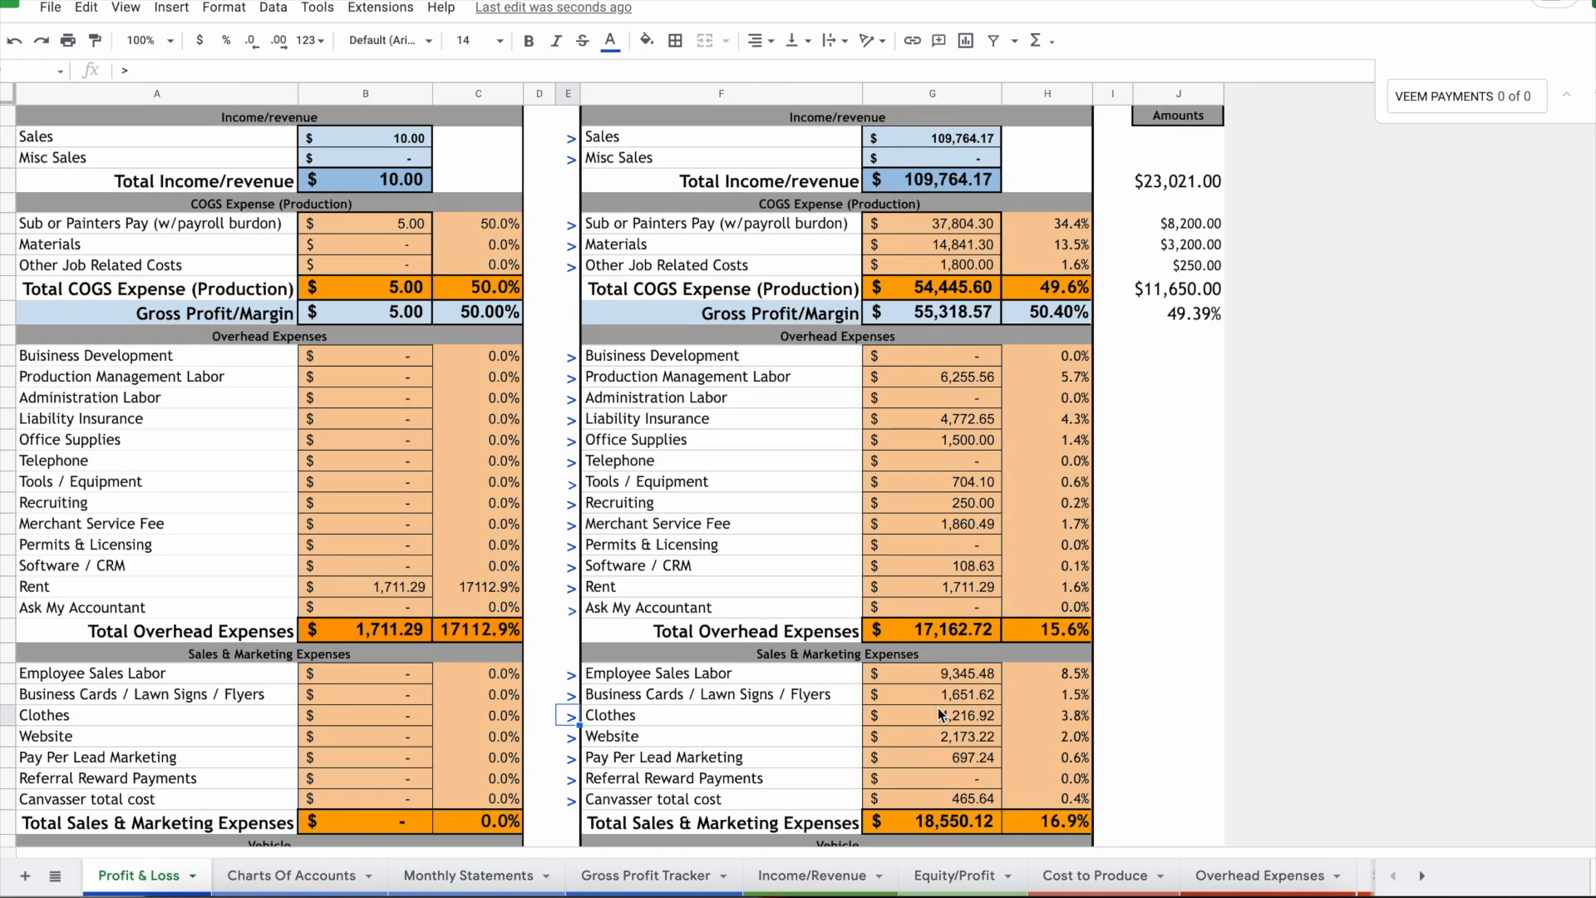
click(936, 716)
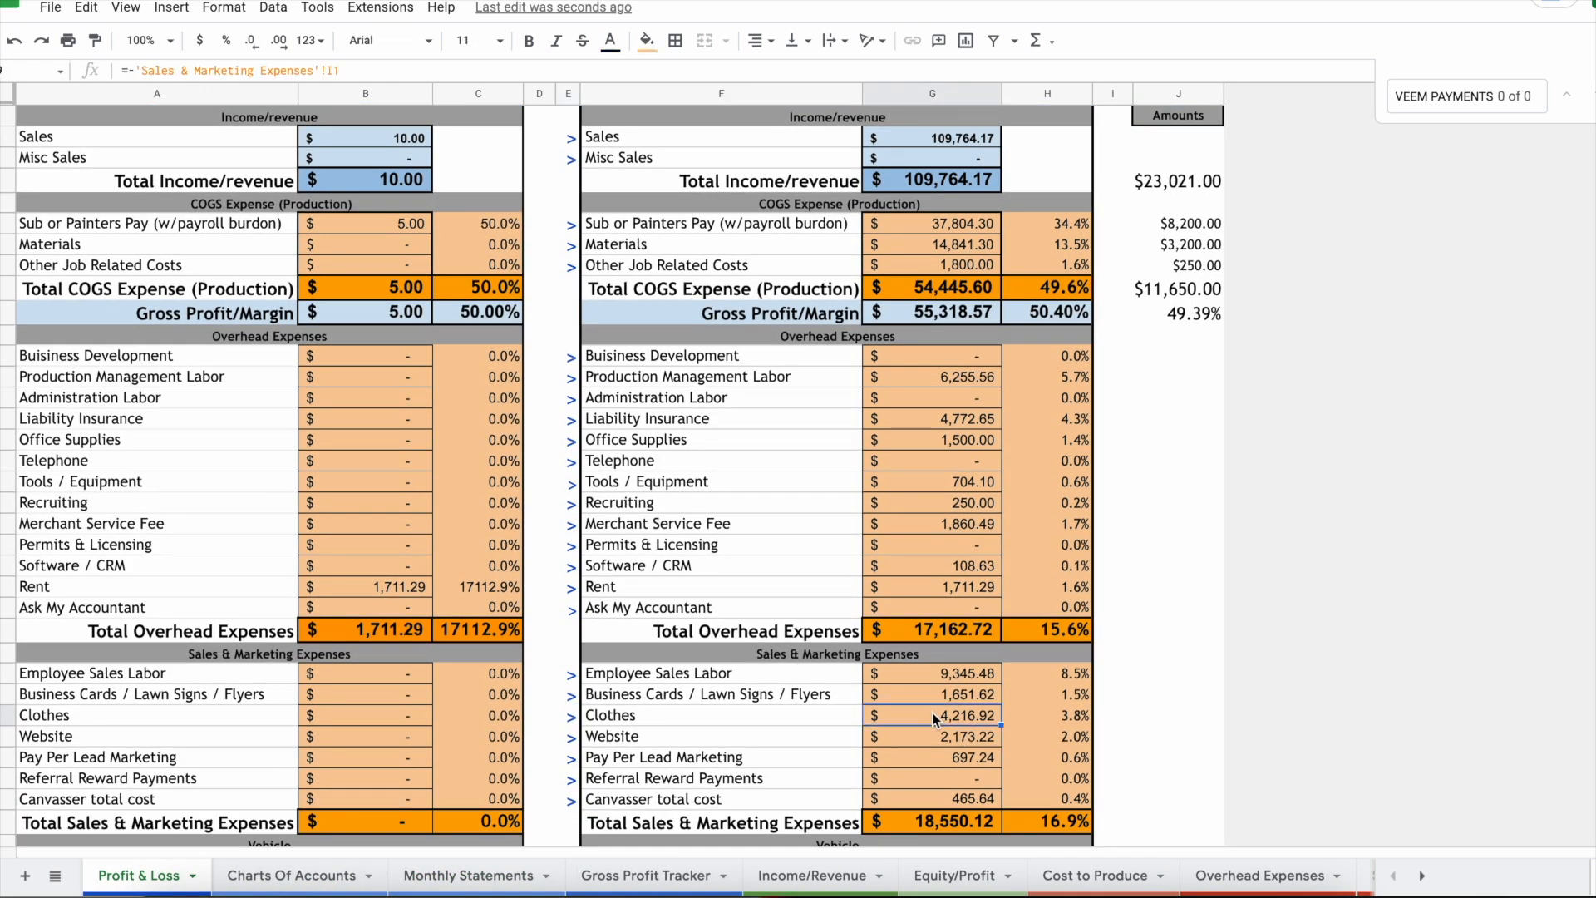
click(955, 743)
scroll(958, 747, up, 2)
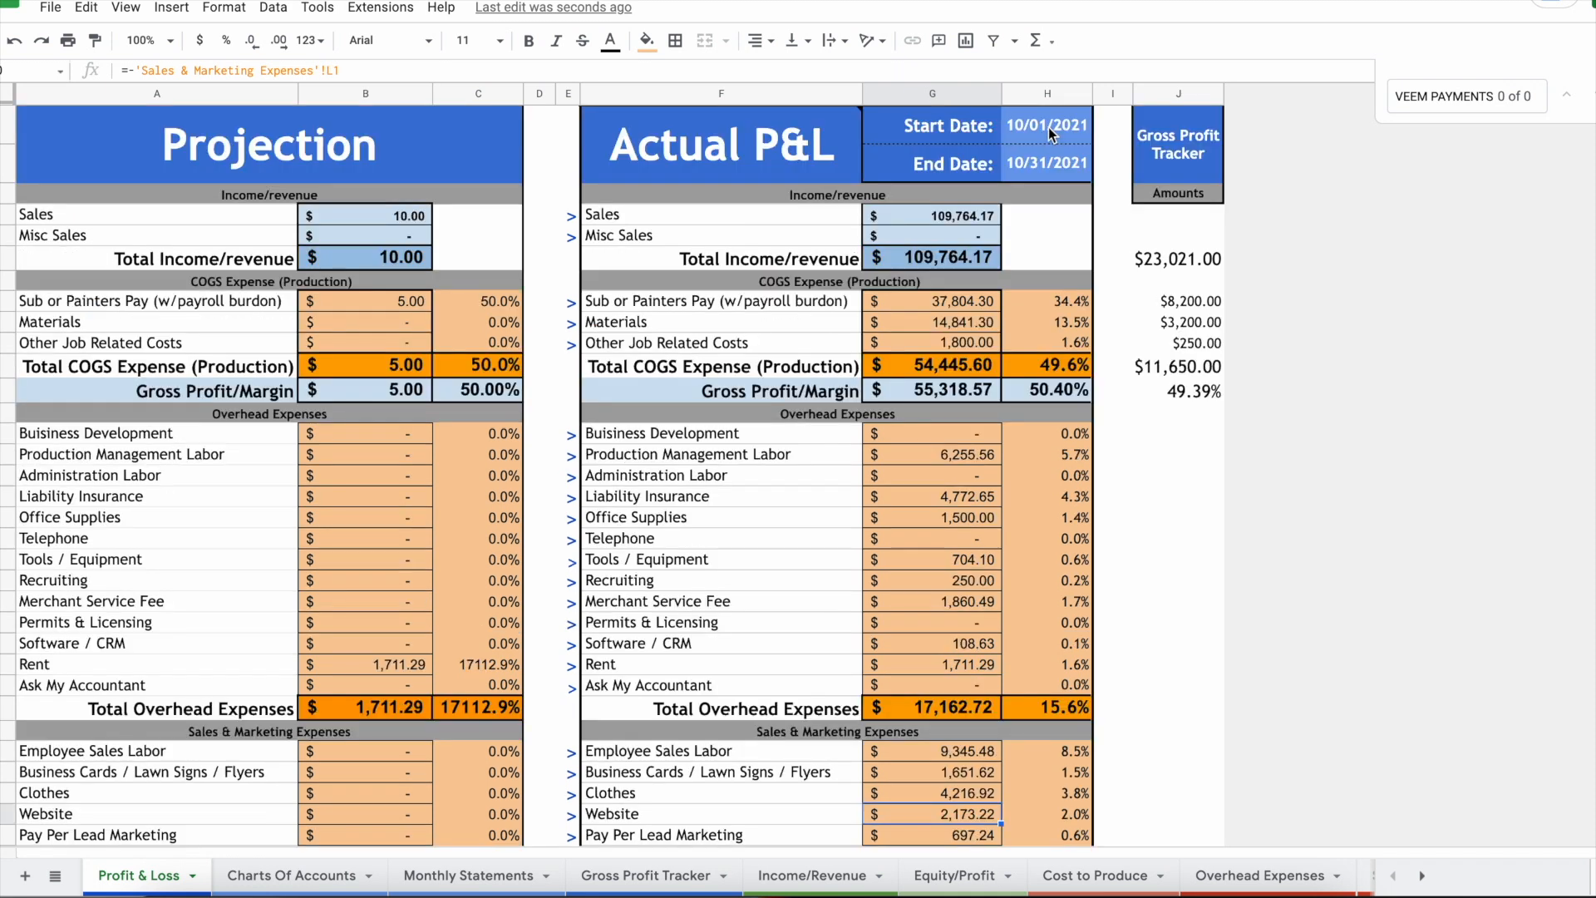
Step: Set the Actual P&L start date to 10/16/2021
double_click(1057, 124)
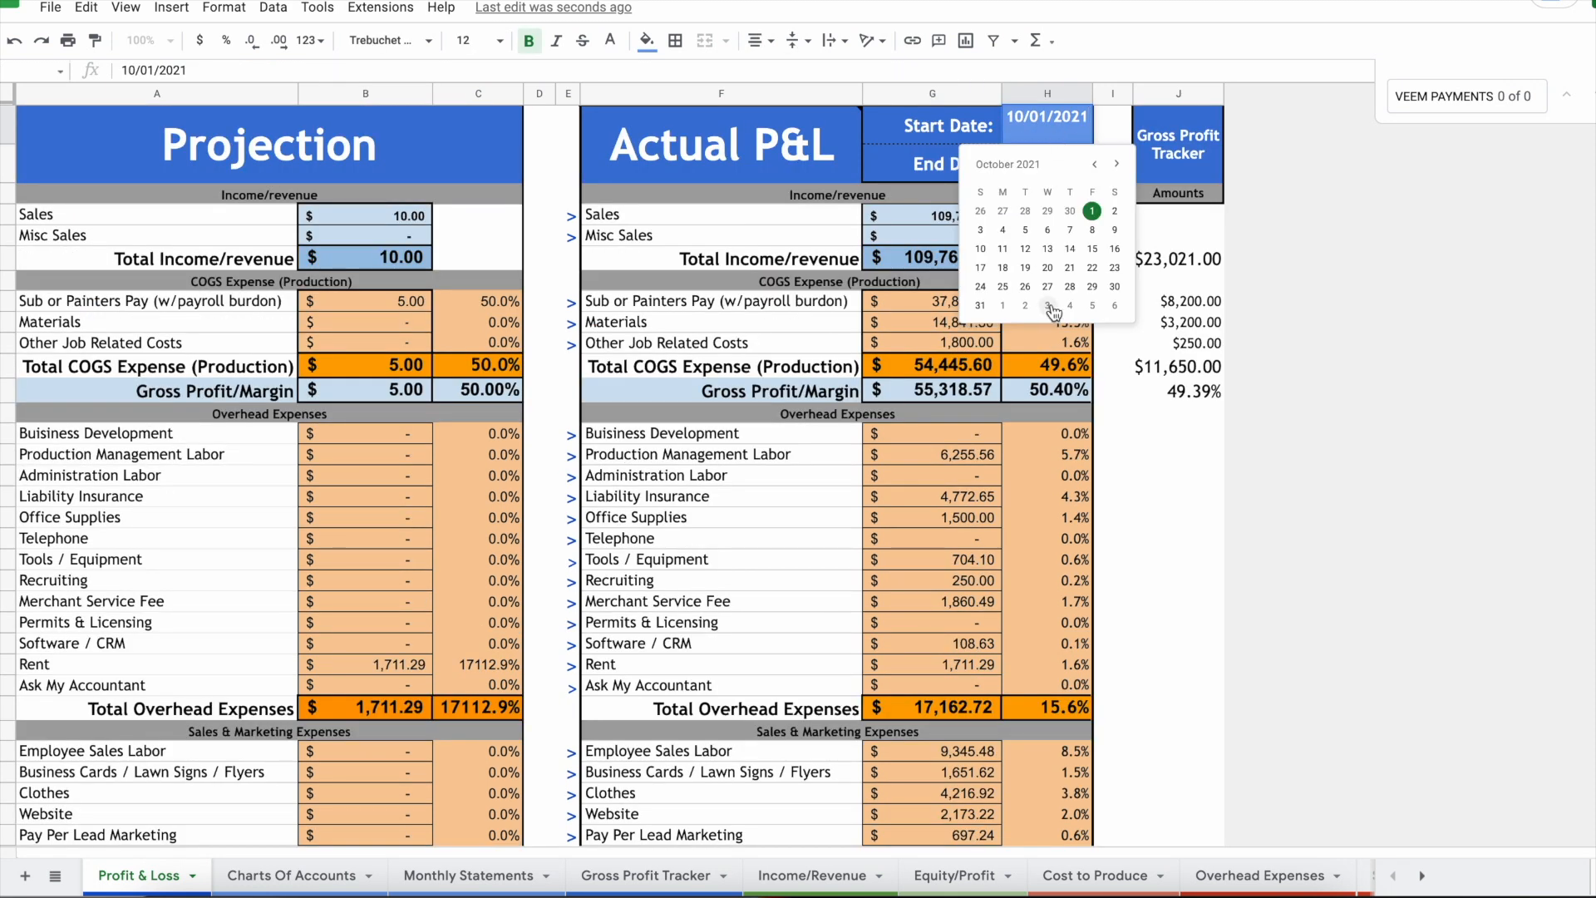
click(1115, 248)
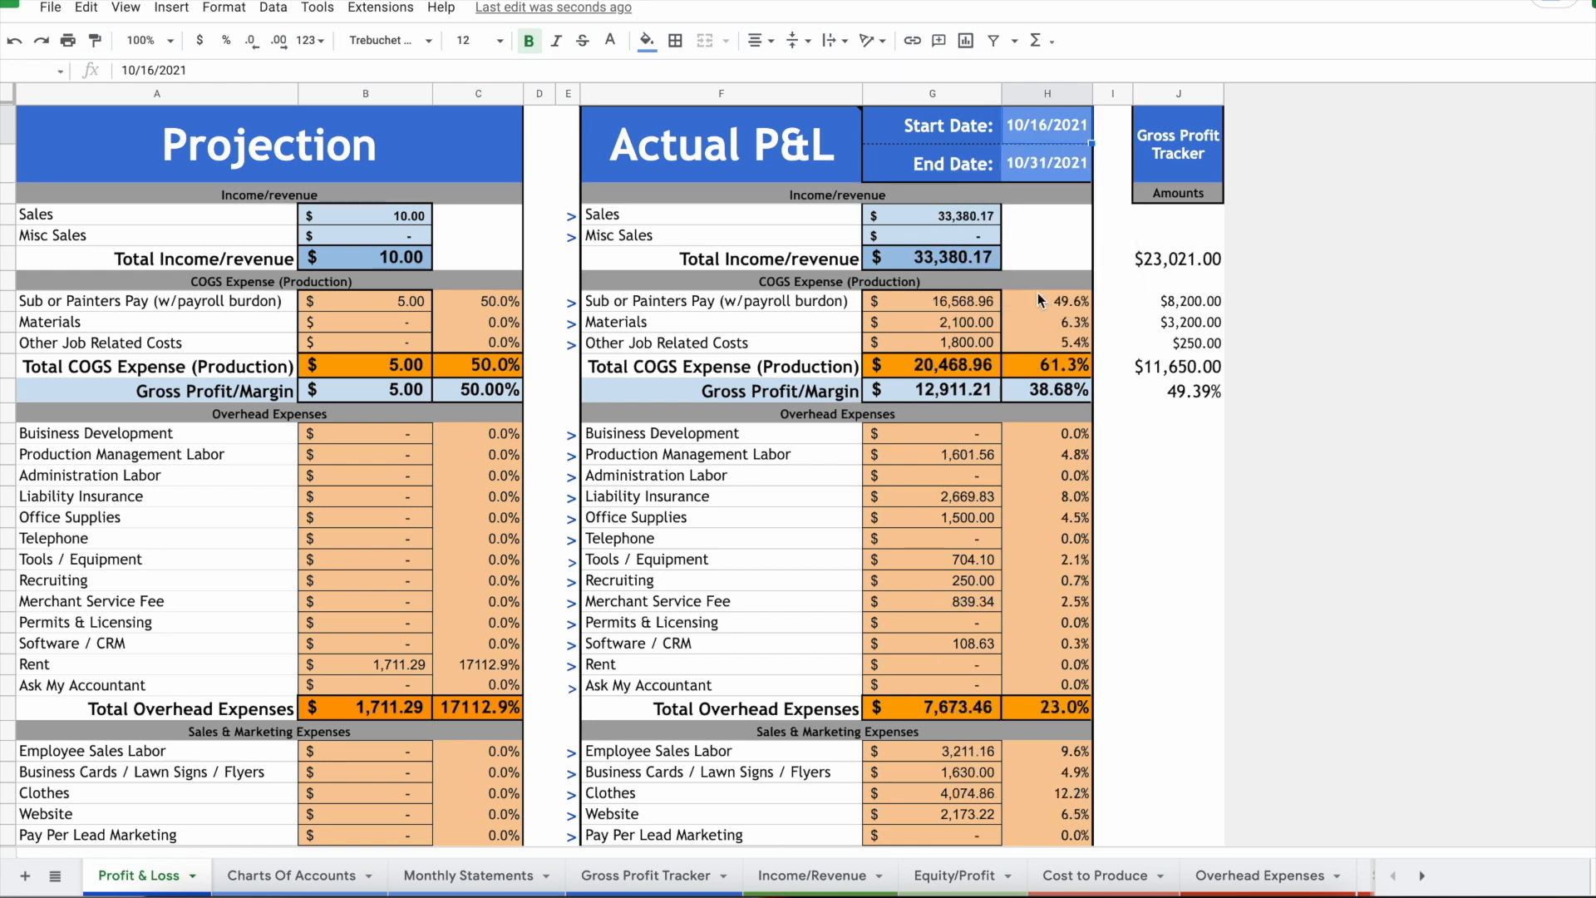
scroll(999, 311, down, 3)
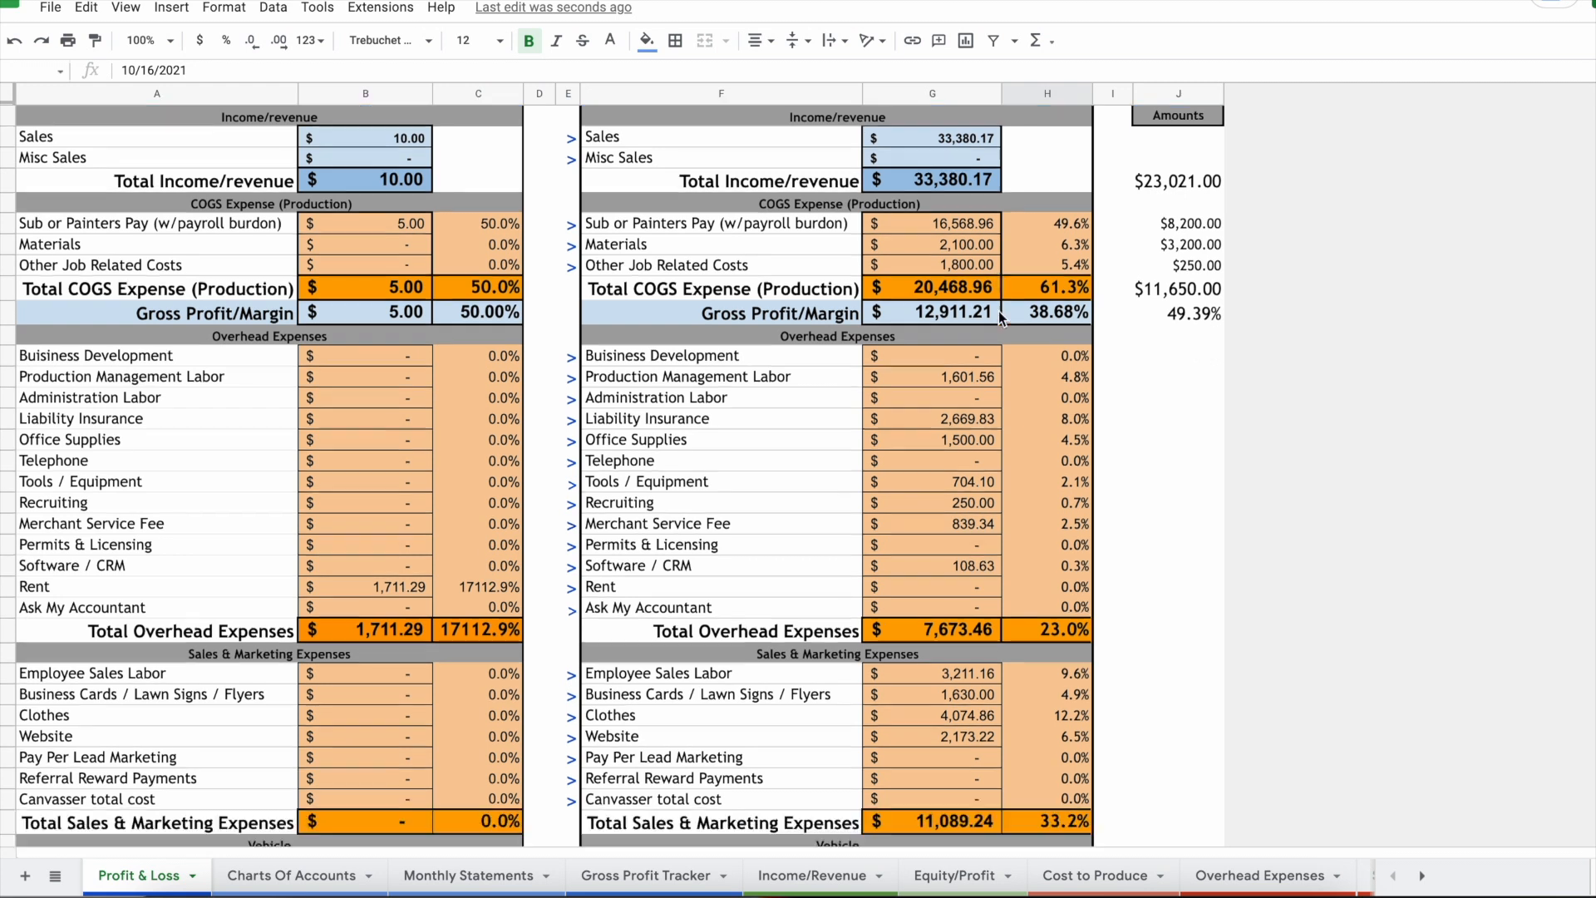
scroll(999, 311, up, 3)
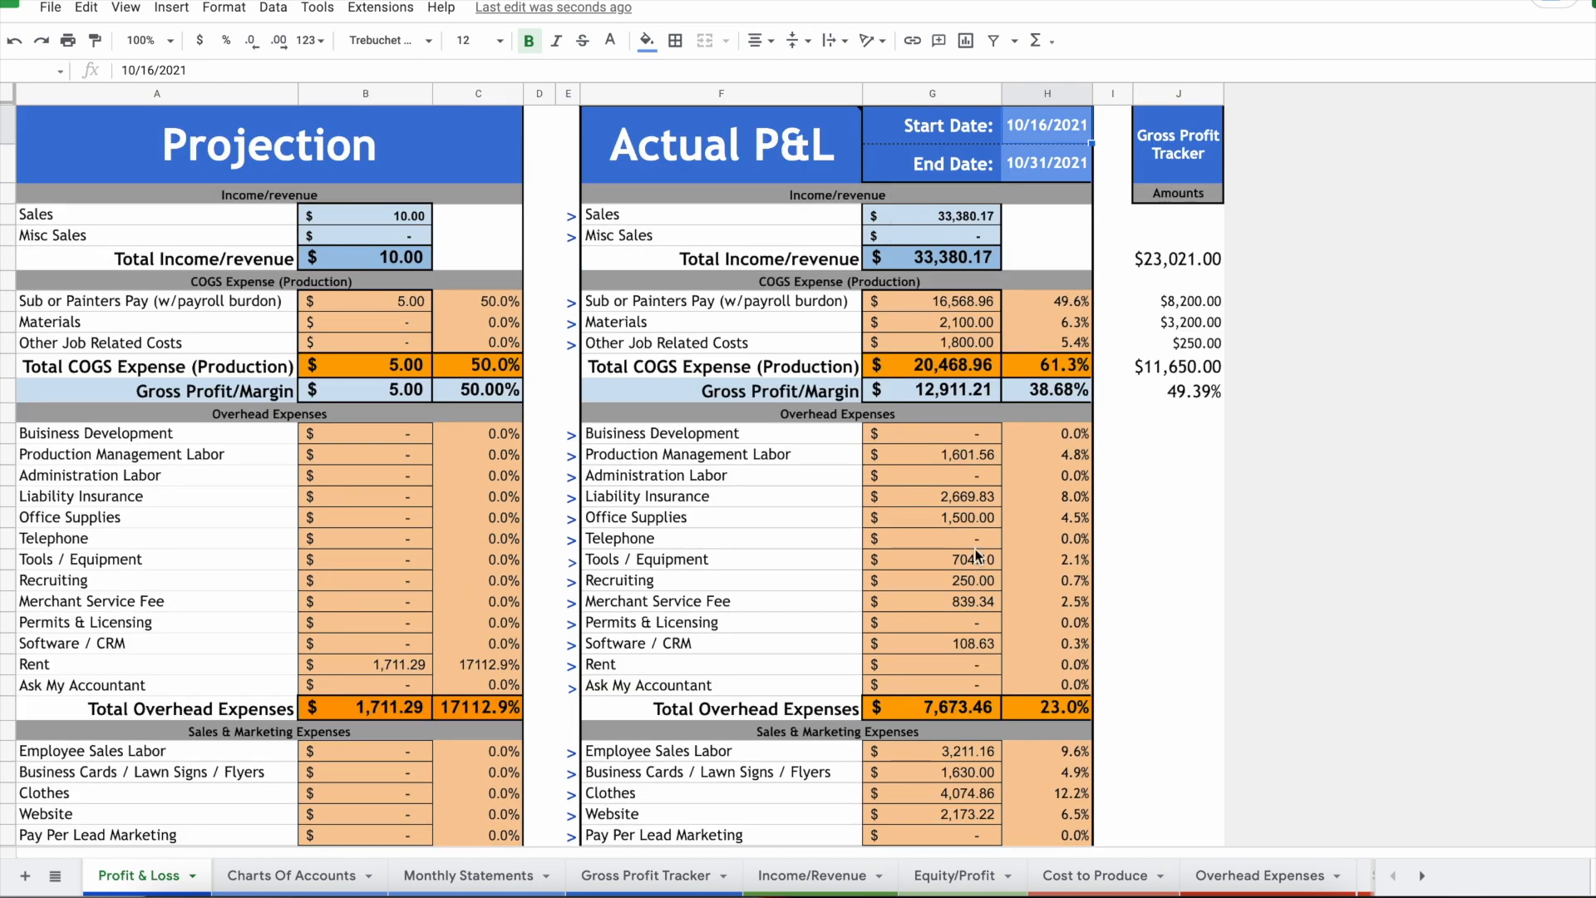
scroll(975, 548, down, 5)
scroll(975, 548, up, 5)
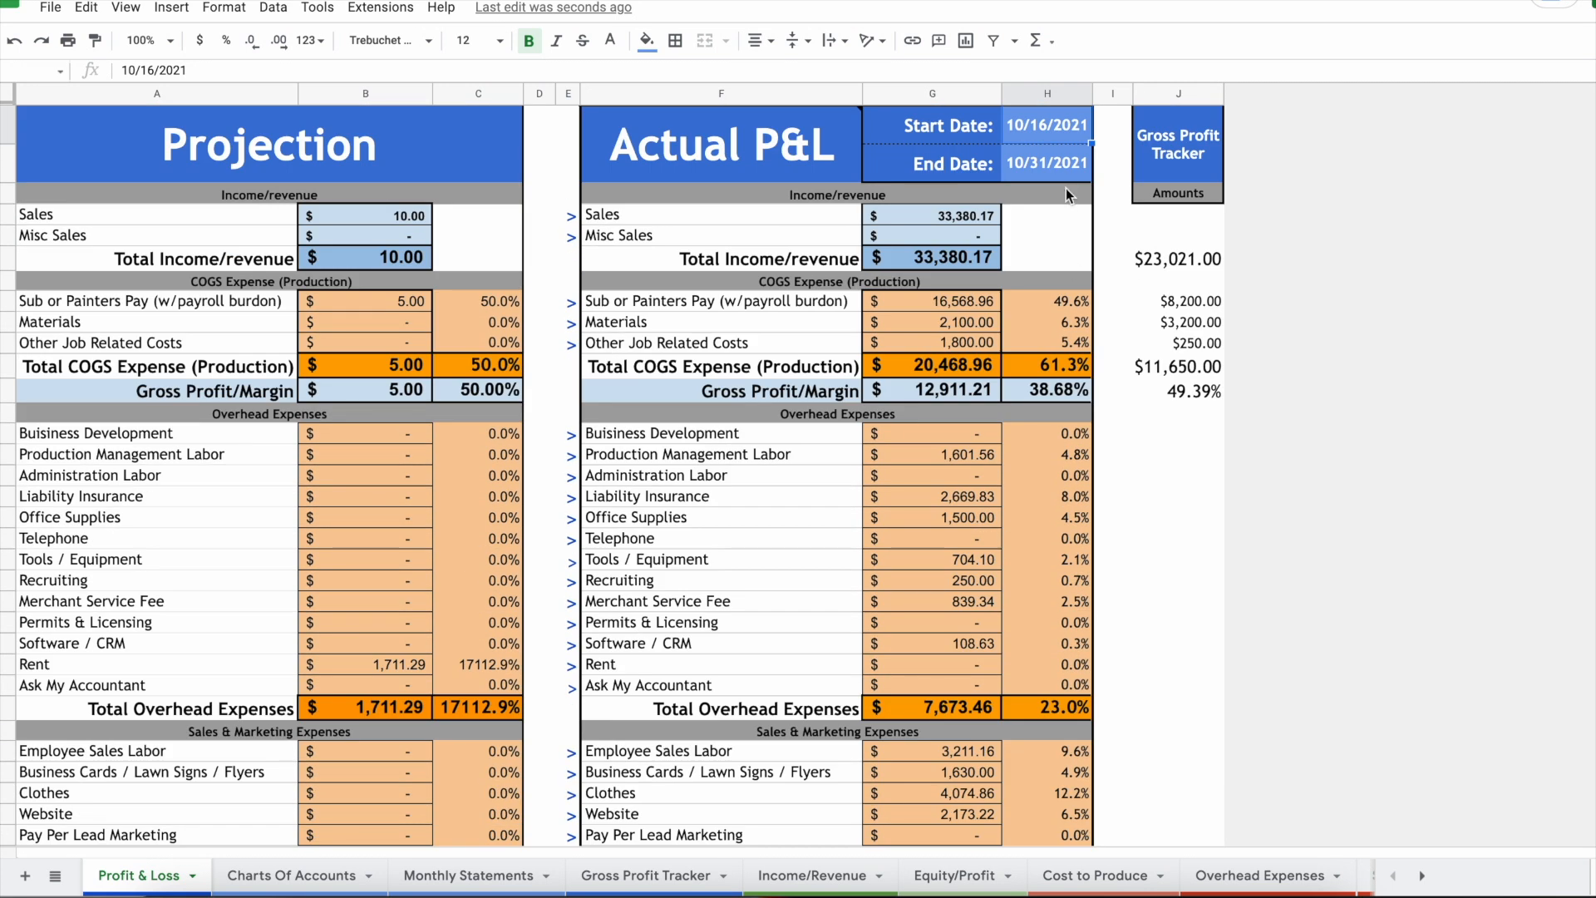
scroll(1058, 202, down, 5)
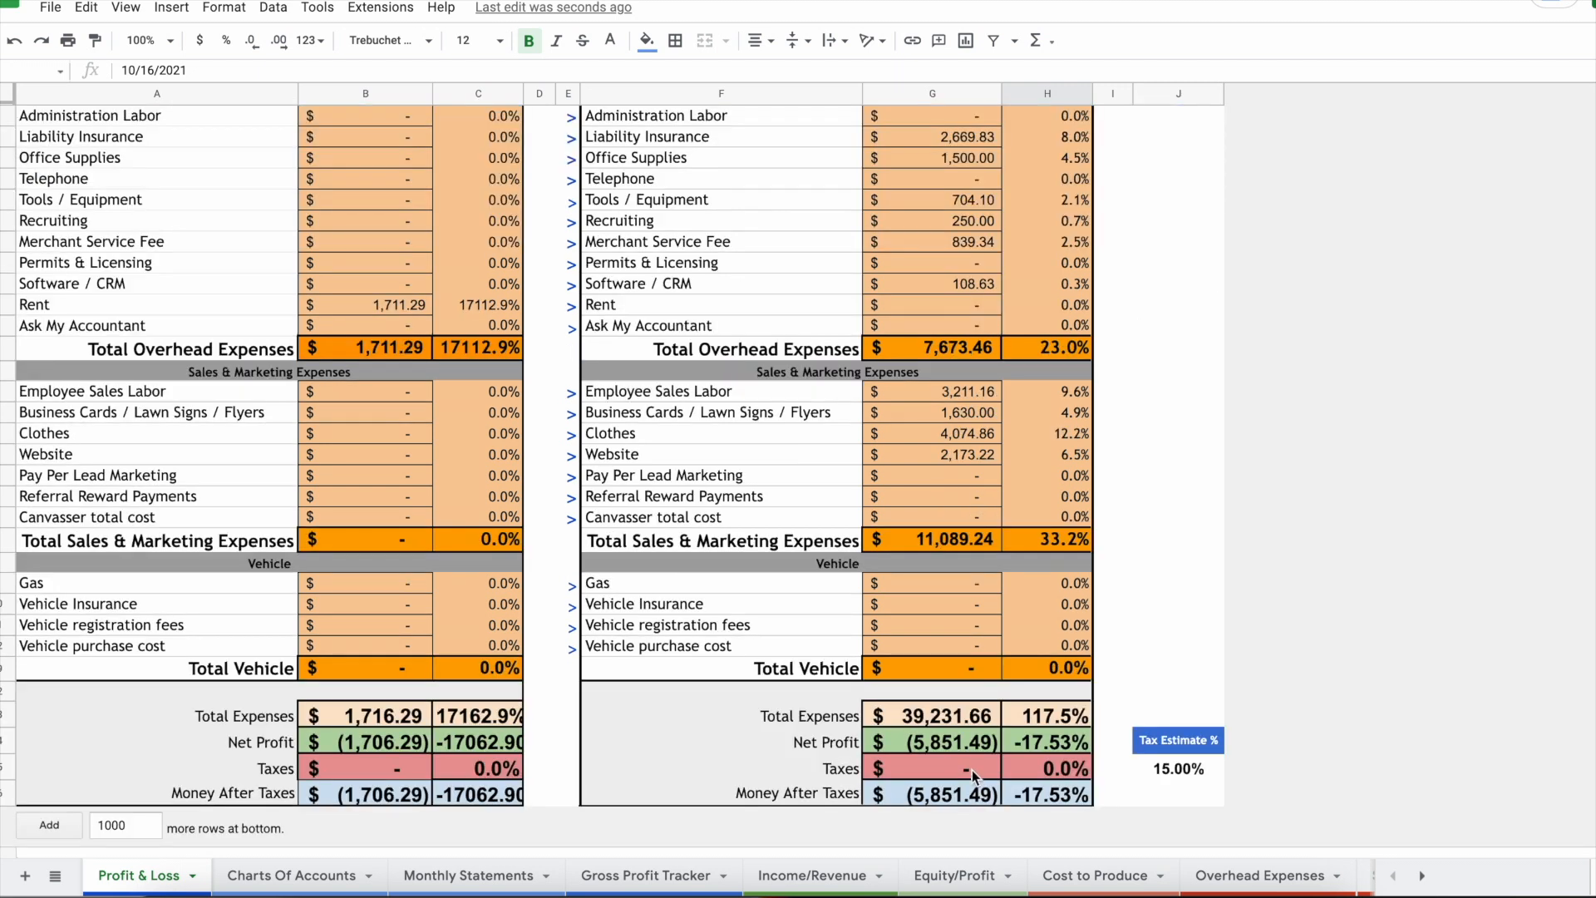
Step: Review how the actual Taxes, Net Profit and Total Income figures are calculated
click(973, 770)
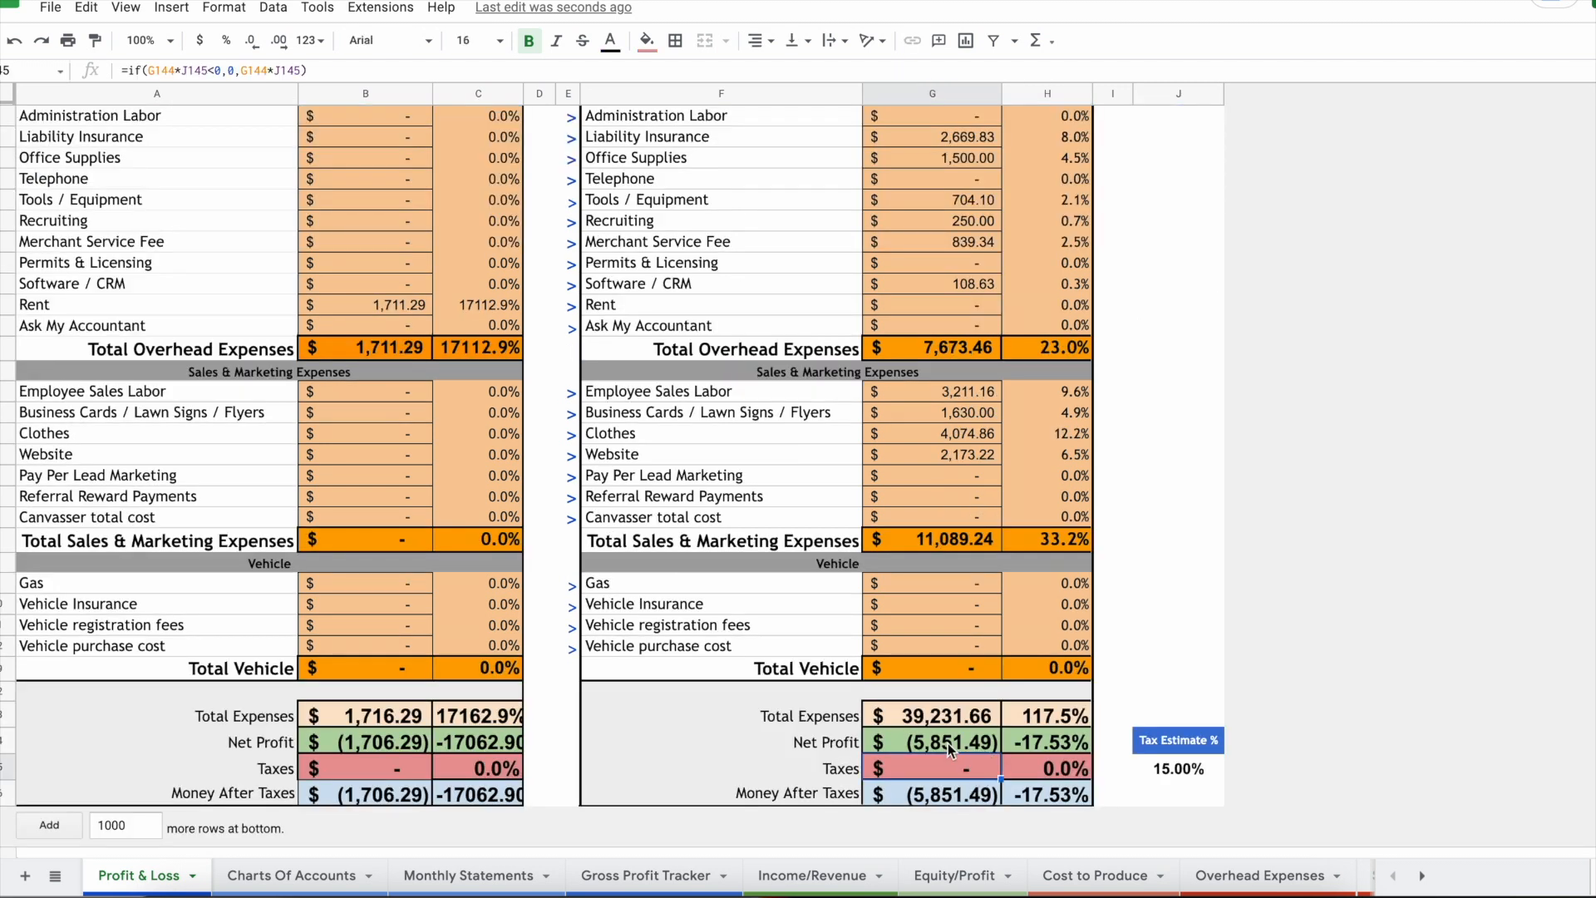
click(948, 743)
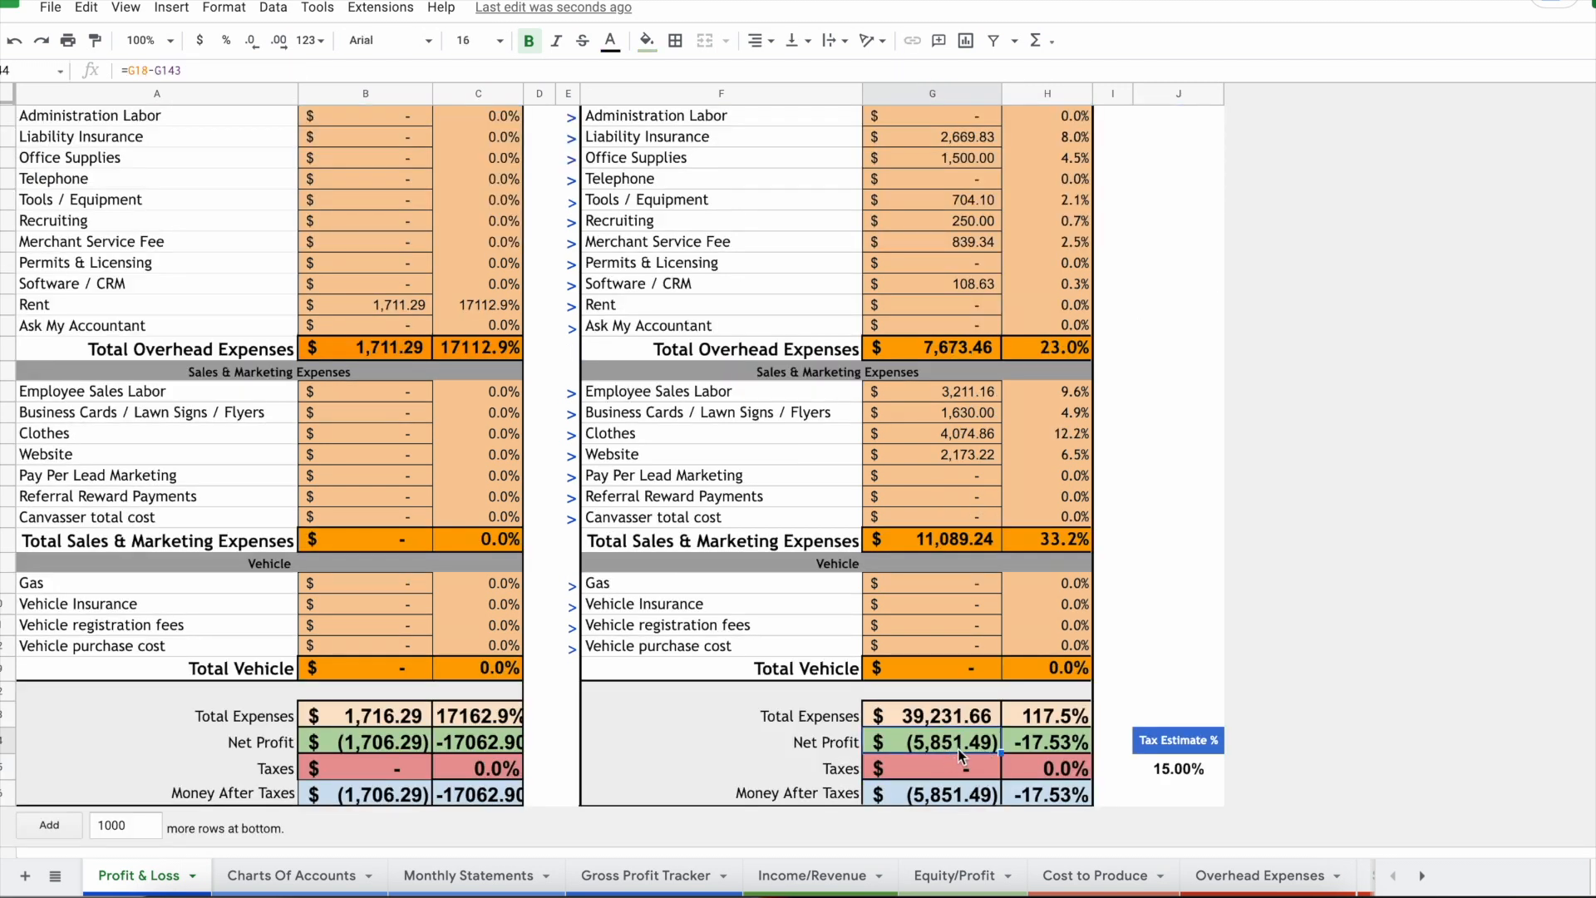
scroll(935, 742, up, 5)
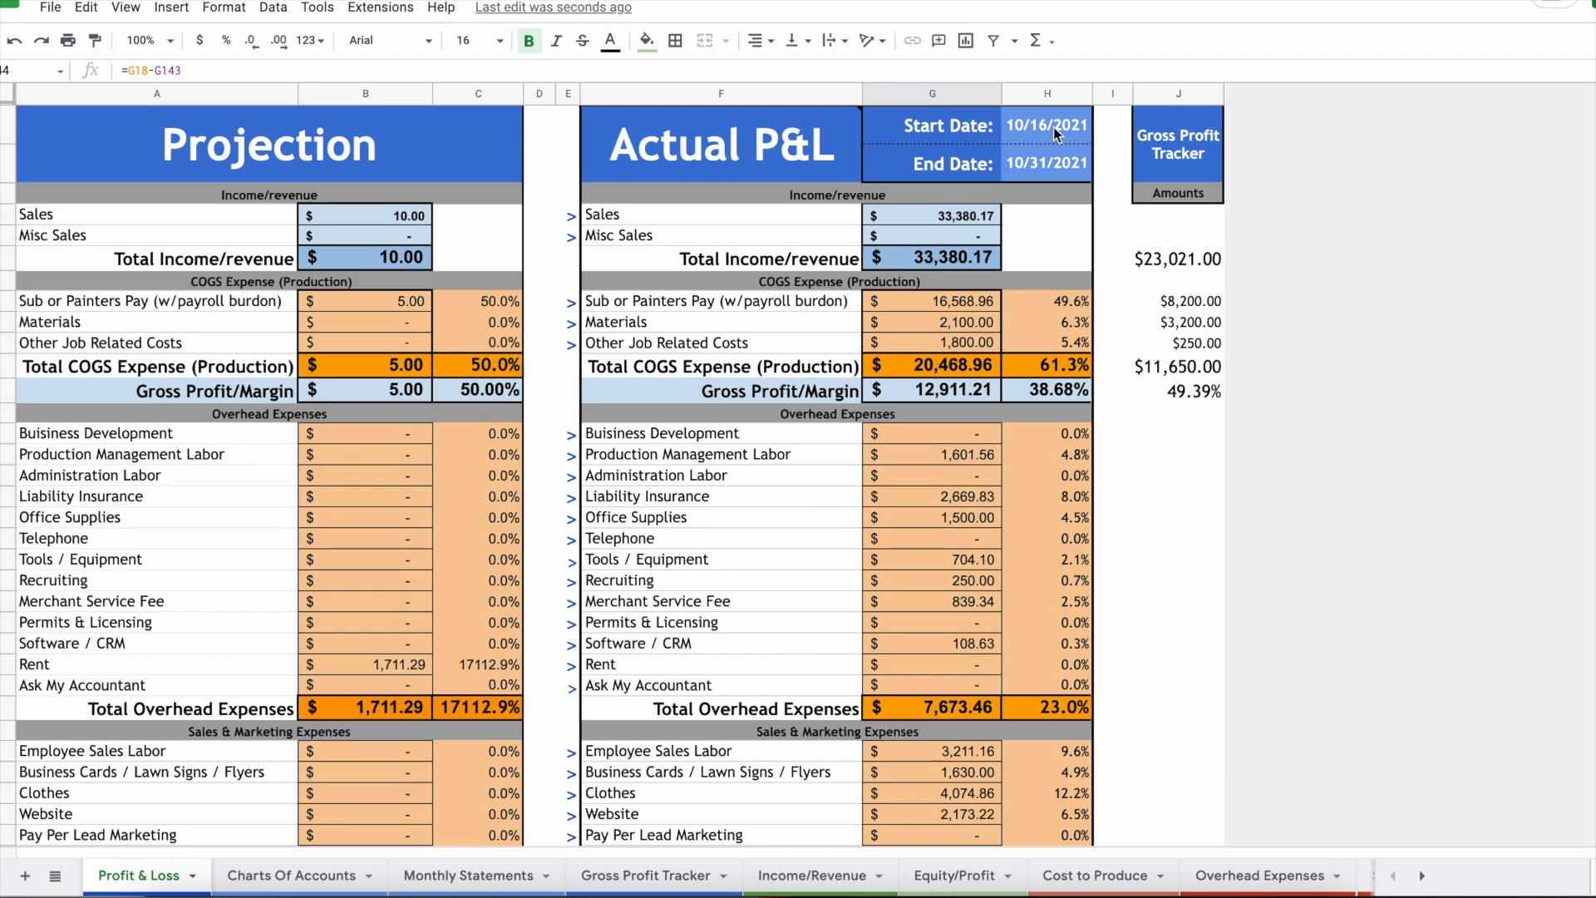
click(761, 135)
click(753, 263)
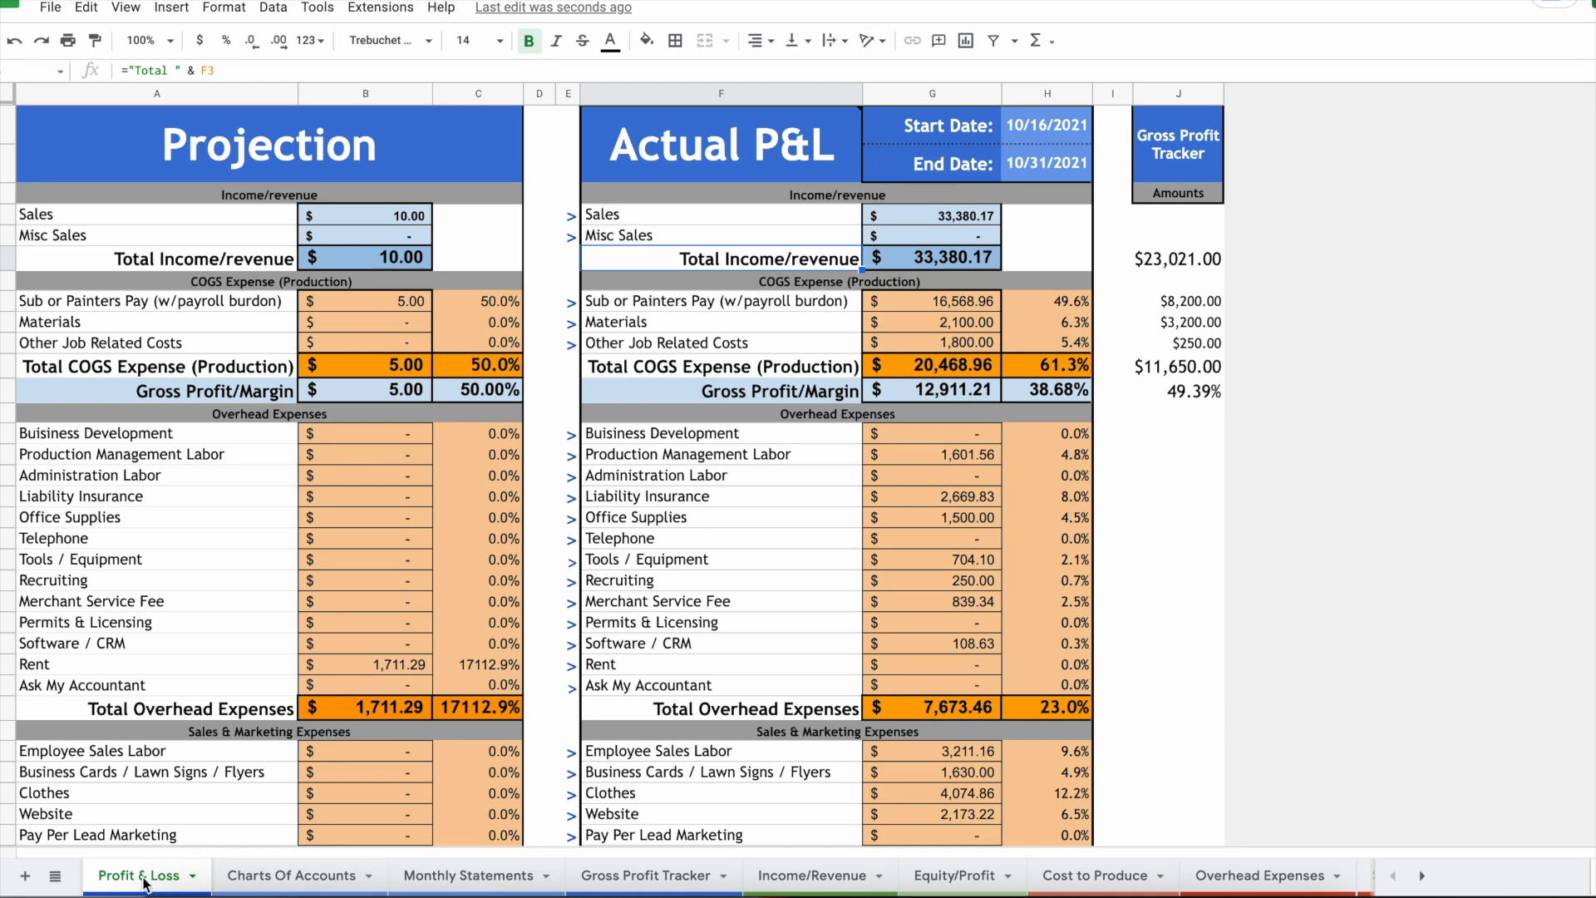
click(275, 883)
click(472, 880)
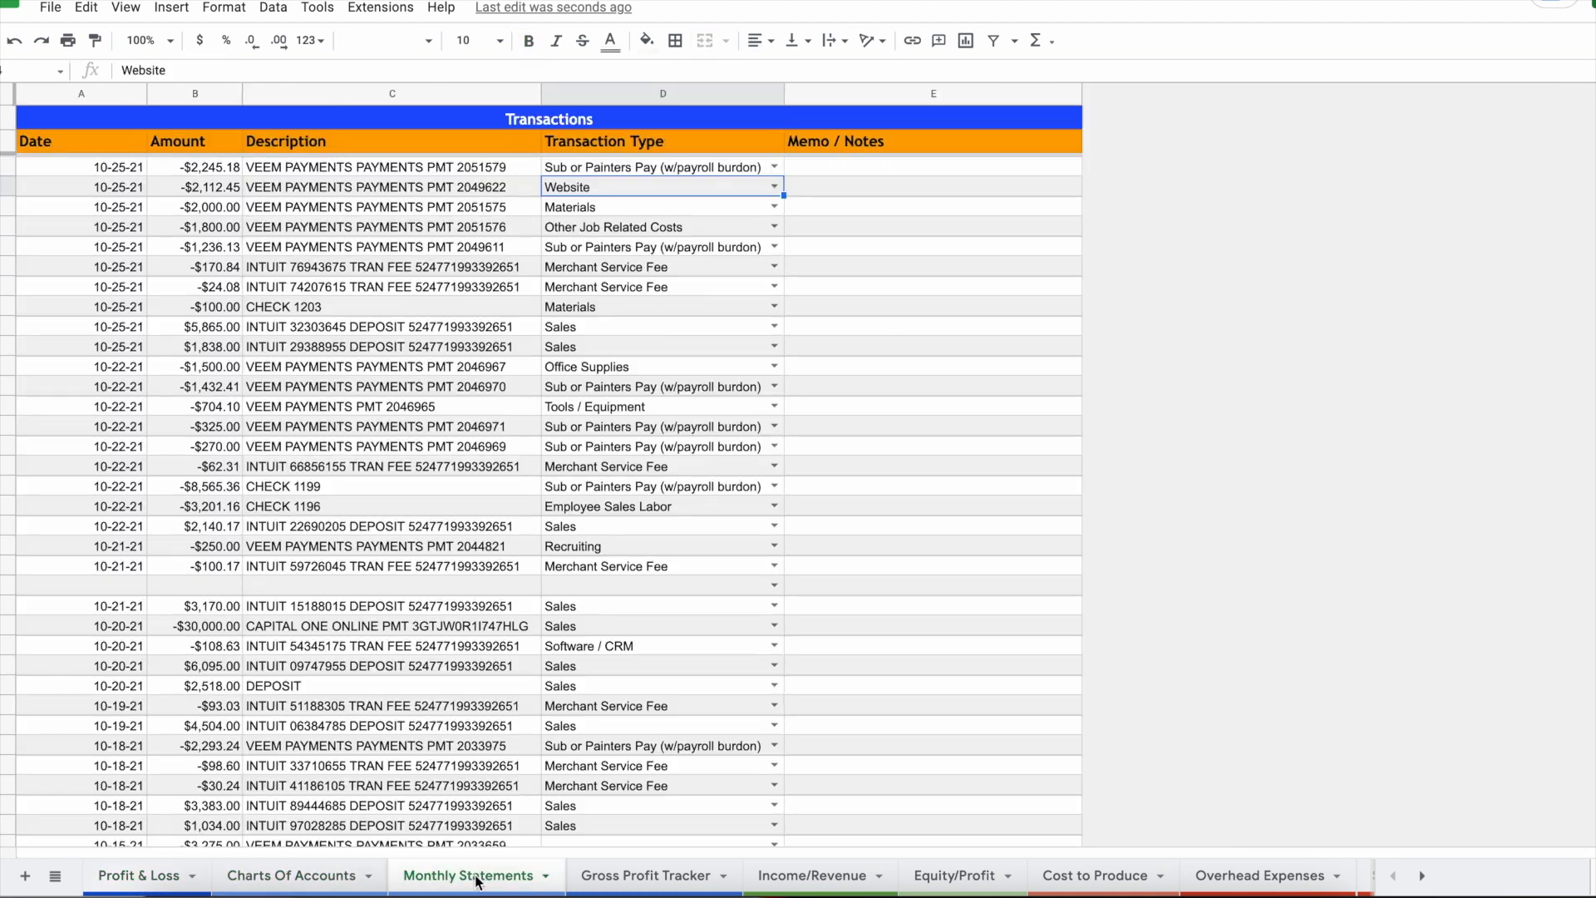
Step: Look over Gross Profit Tracker and trace the Income/revenue and Sales & Marketing headings' sources
click(634, 881)
scroll(873, 881, right, 10)
scroll(883, 888, left, 10)
click(139, 877)
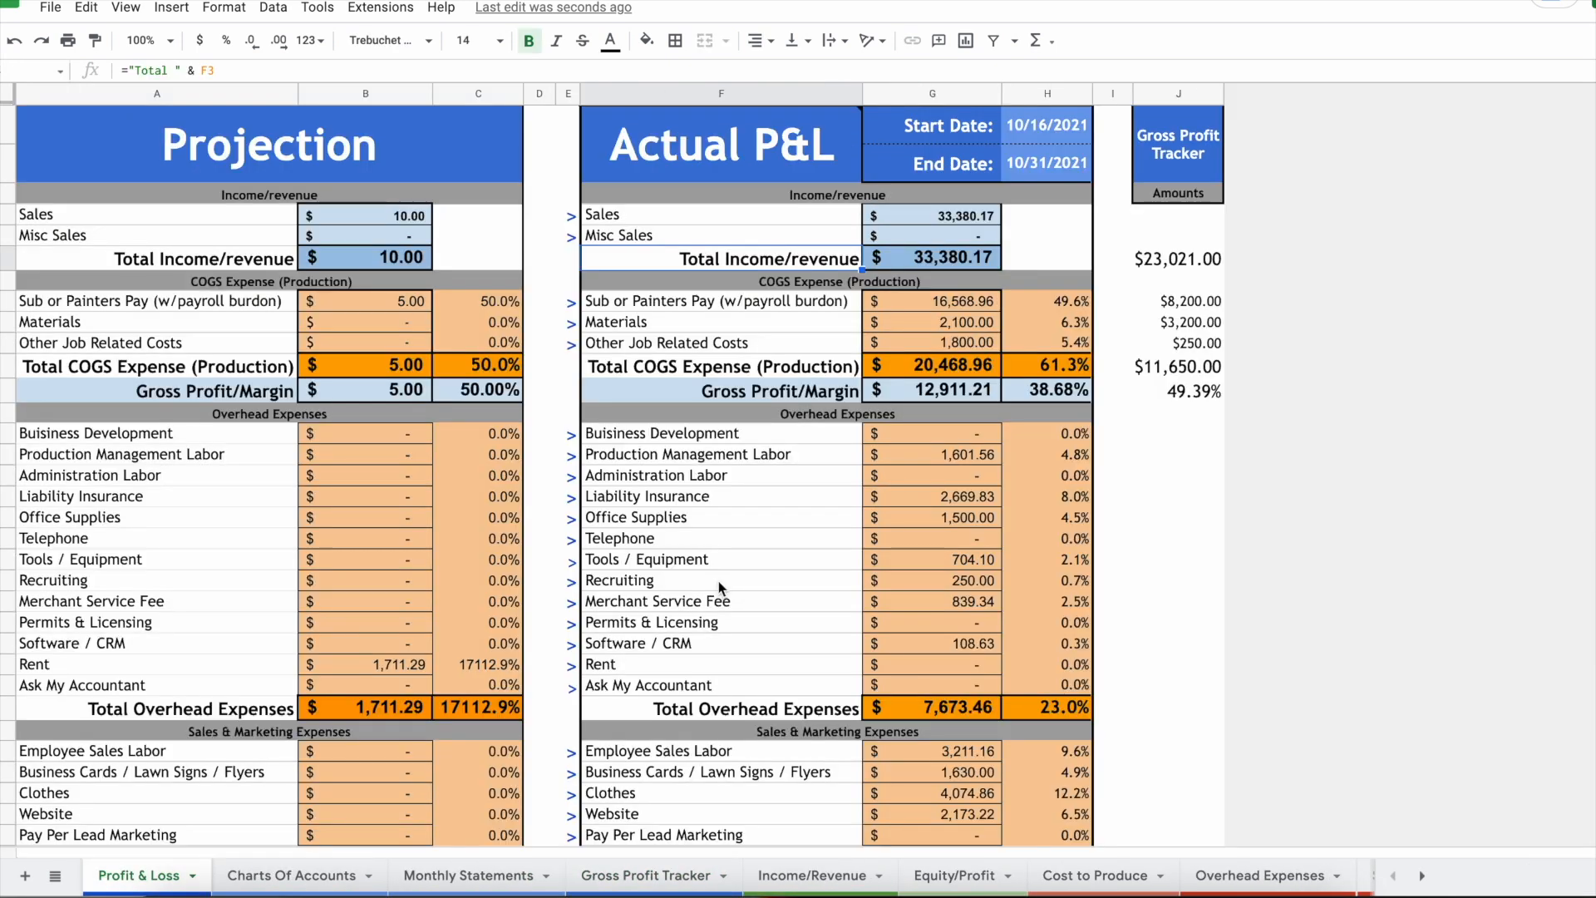
click(570, 215)
click(868, 195)
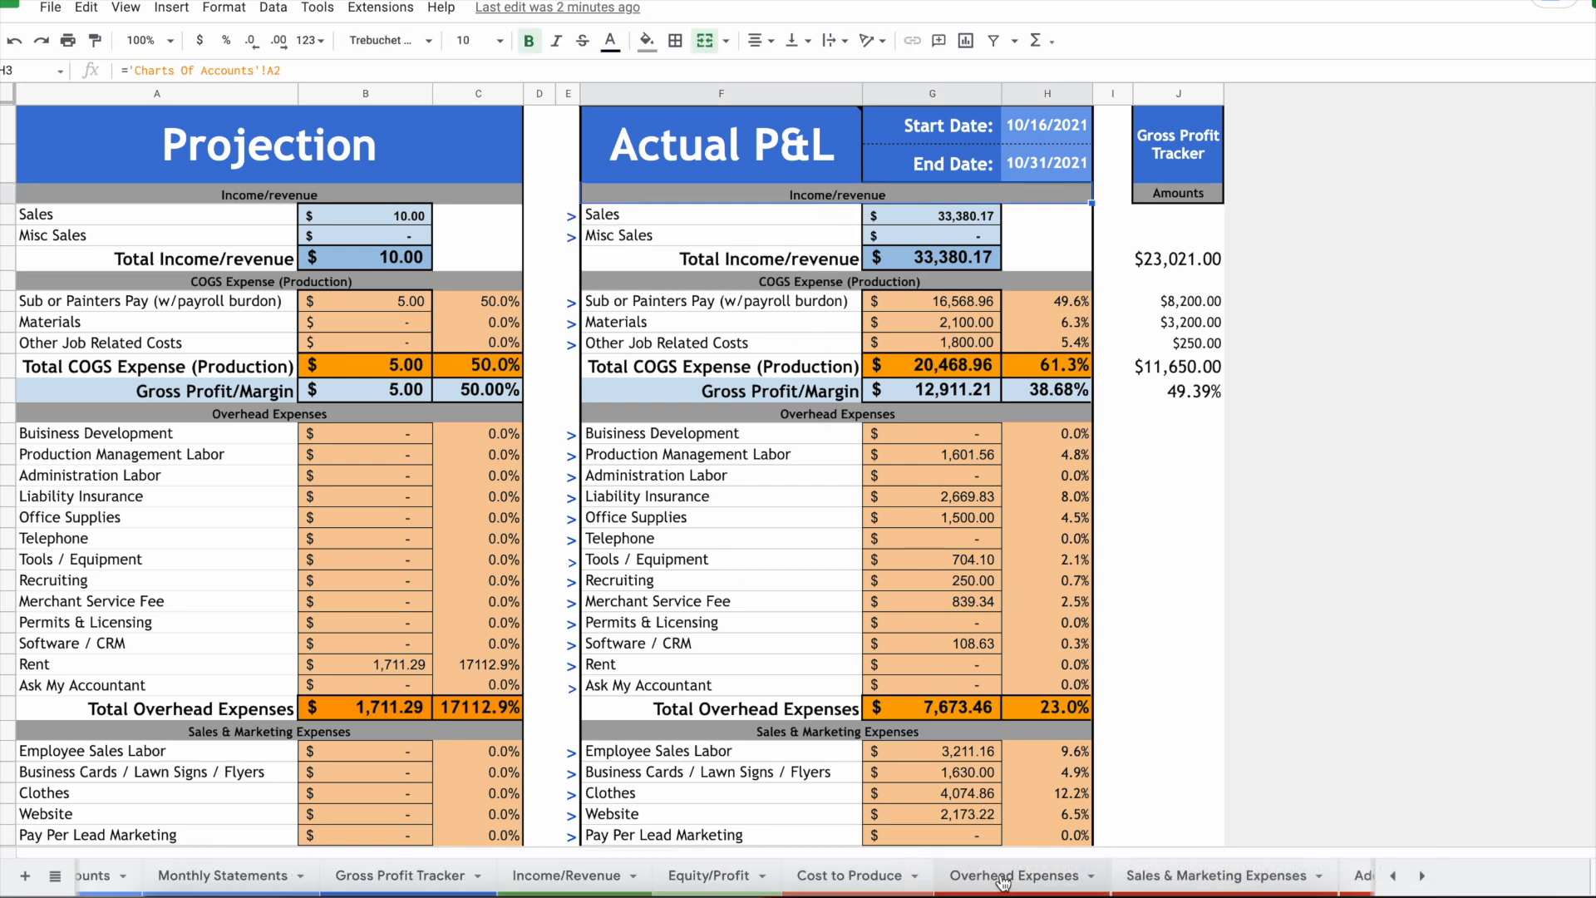
click(790, 731)
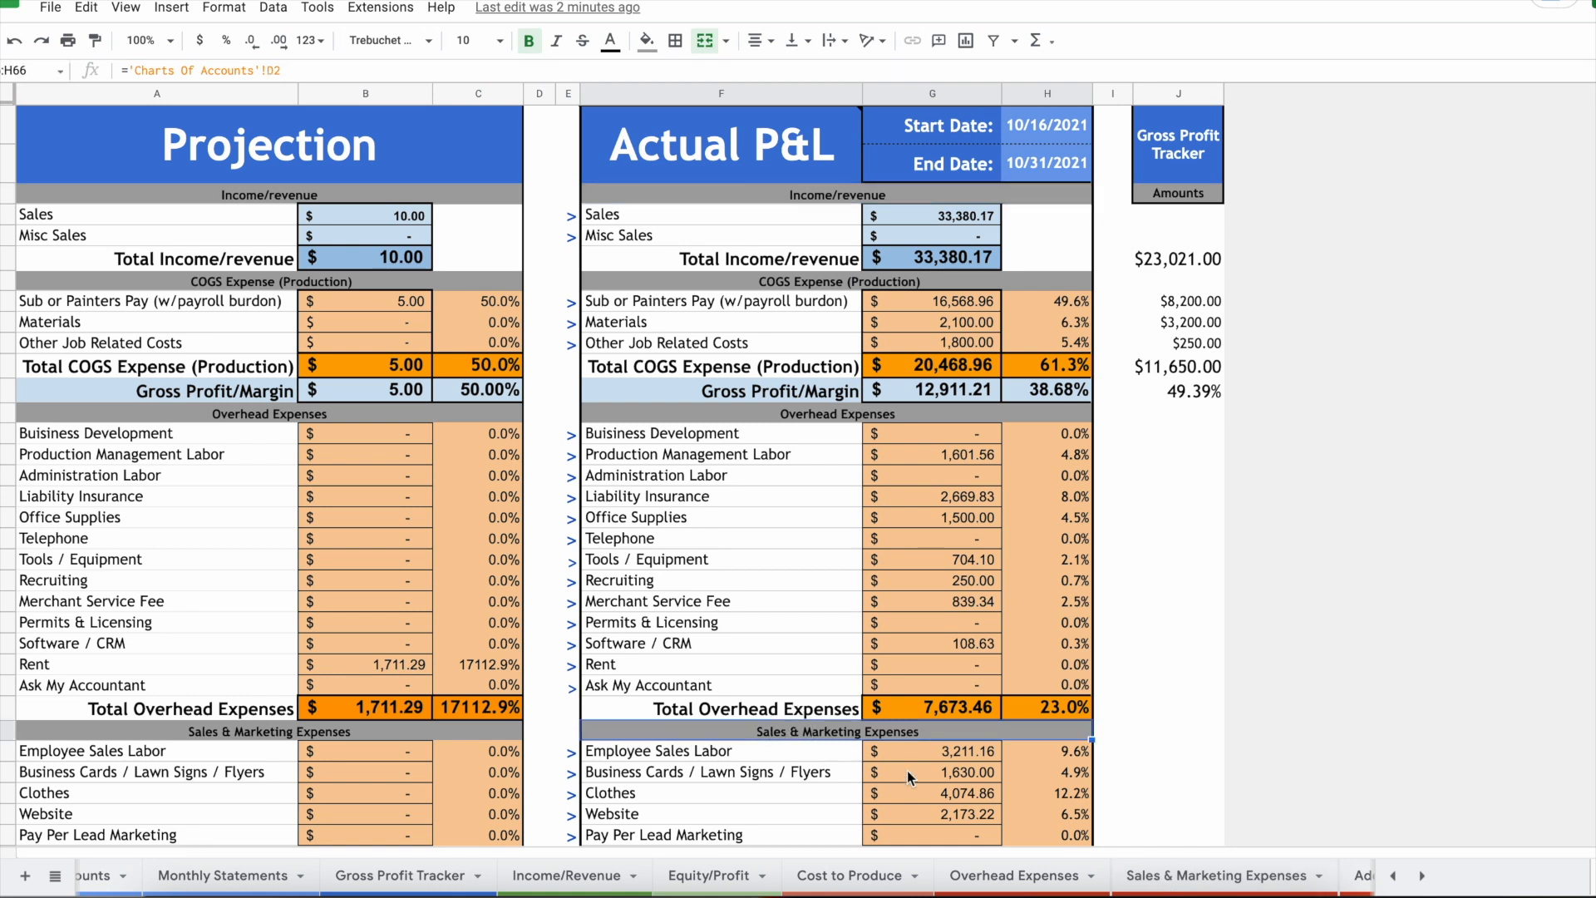
Step: Check the linked Sales & Marketing Expenses and Equity/Profit sheets, ending back on Profit & Loss
click(1216, 875)
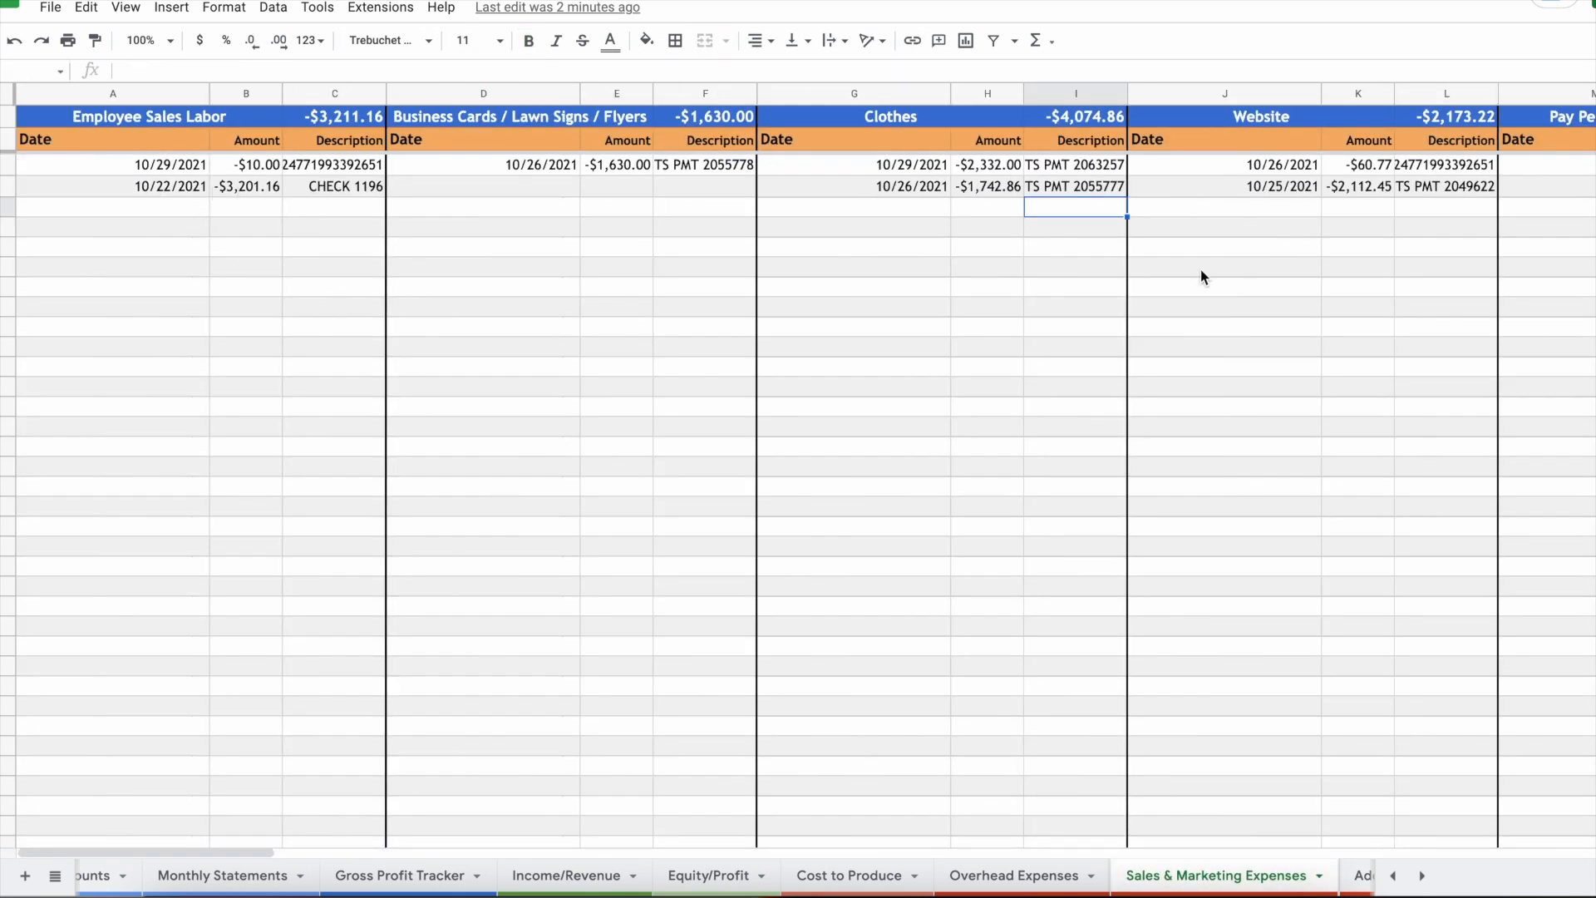
scroll(944, 864, up, 3)
click(150, 879)
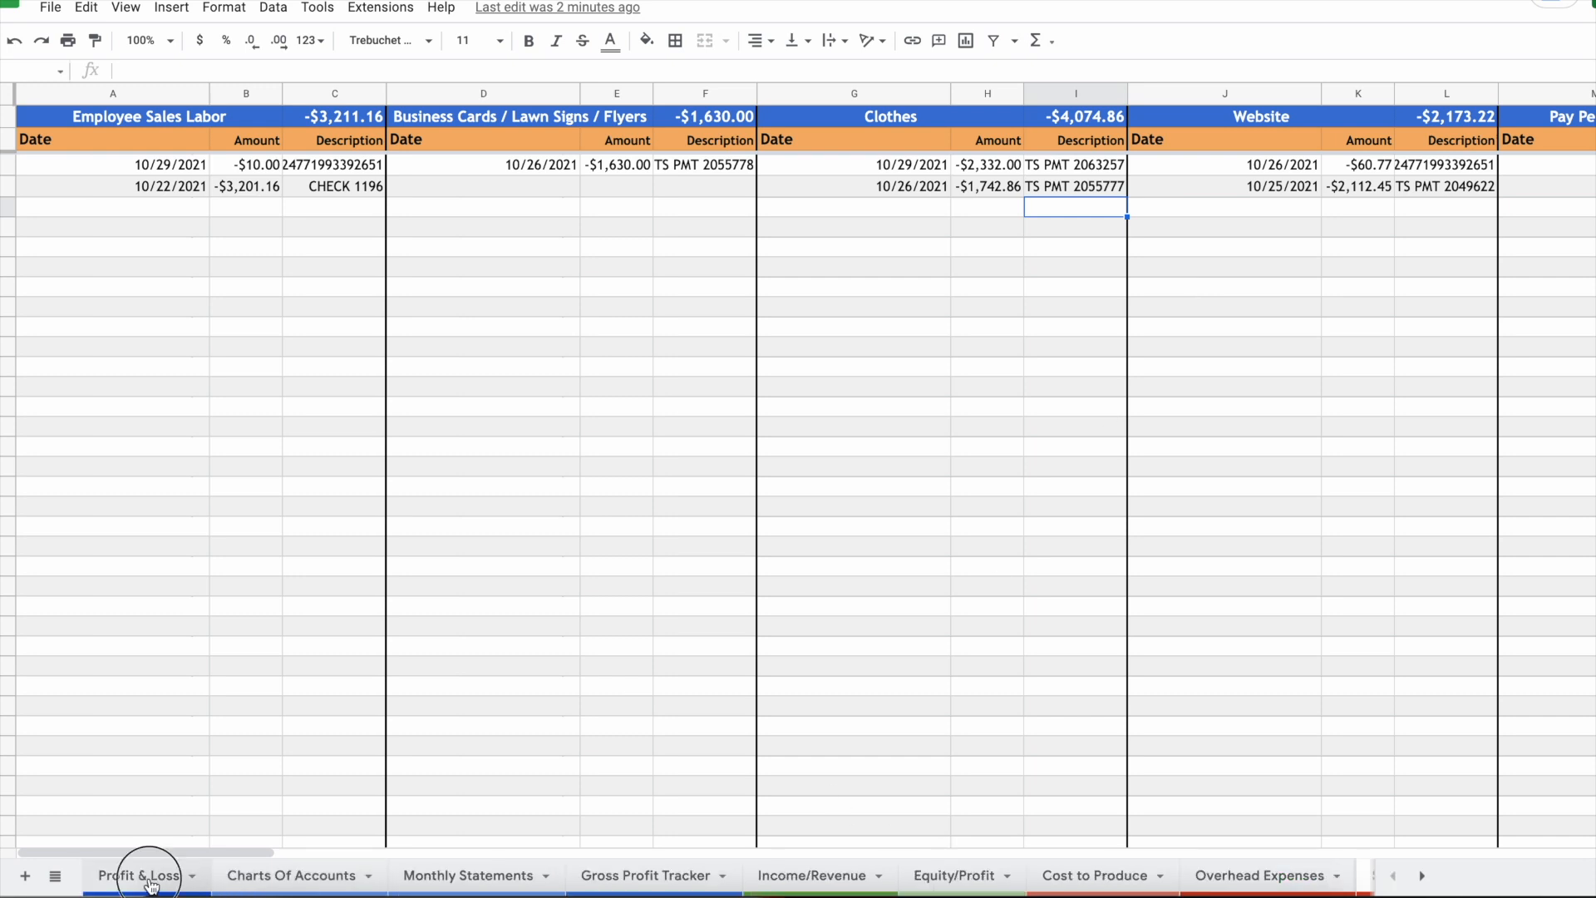
scroll(954, 701, down, 2)
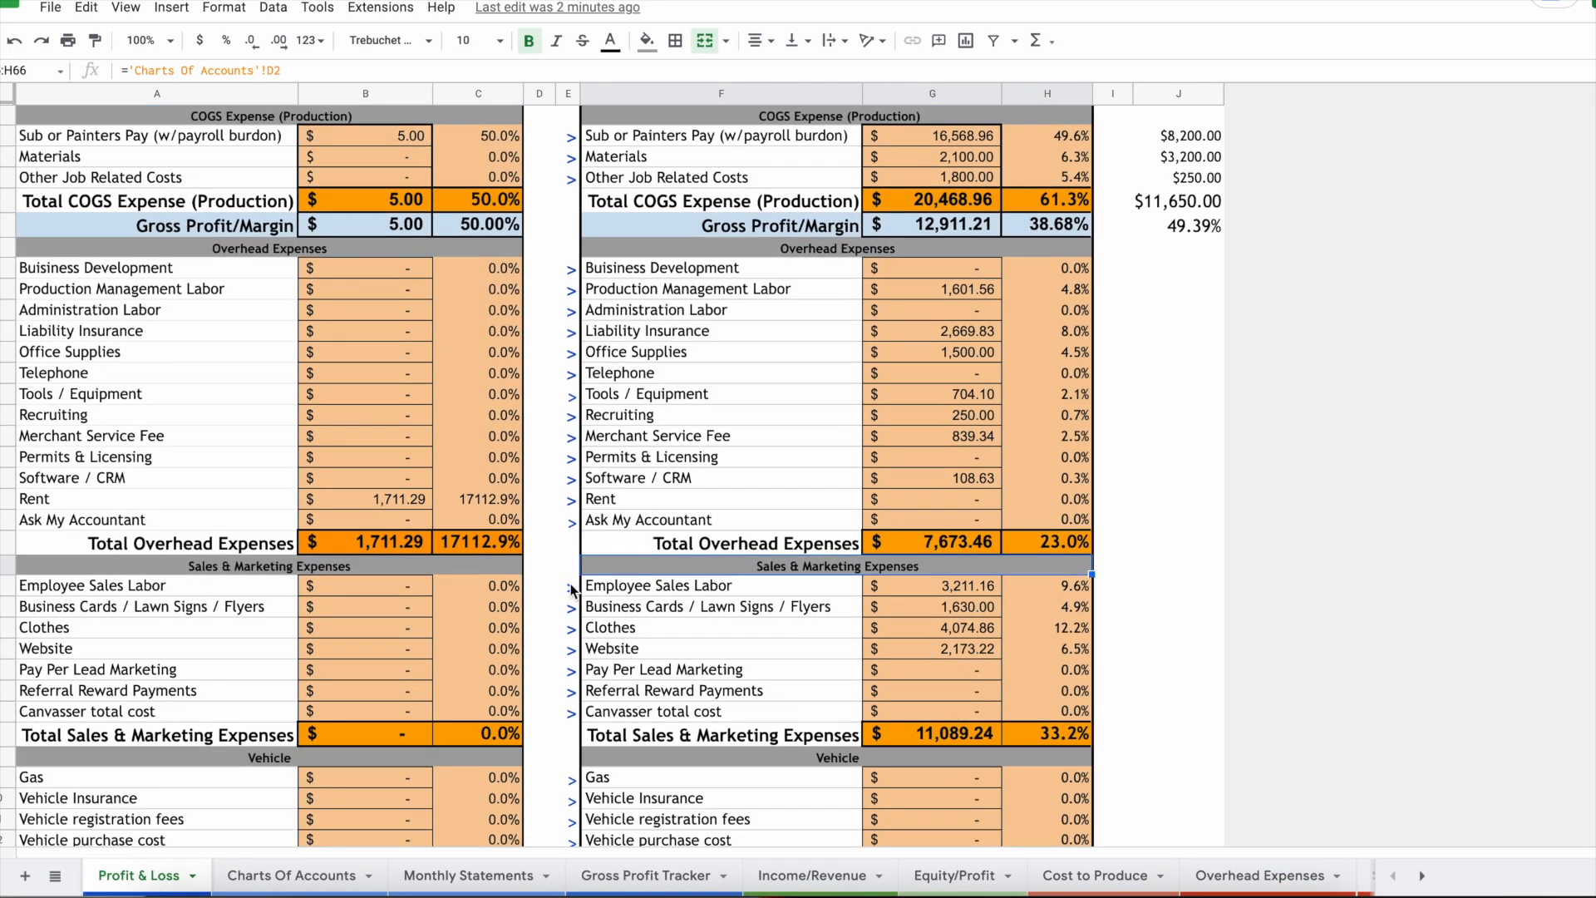
click(571, 589)
click(641, 620)
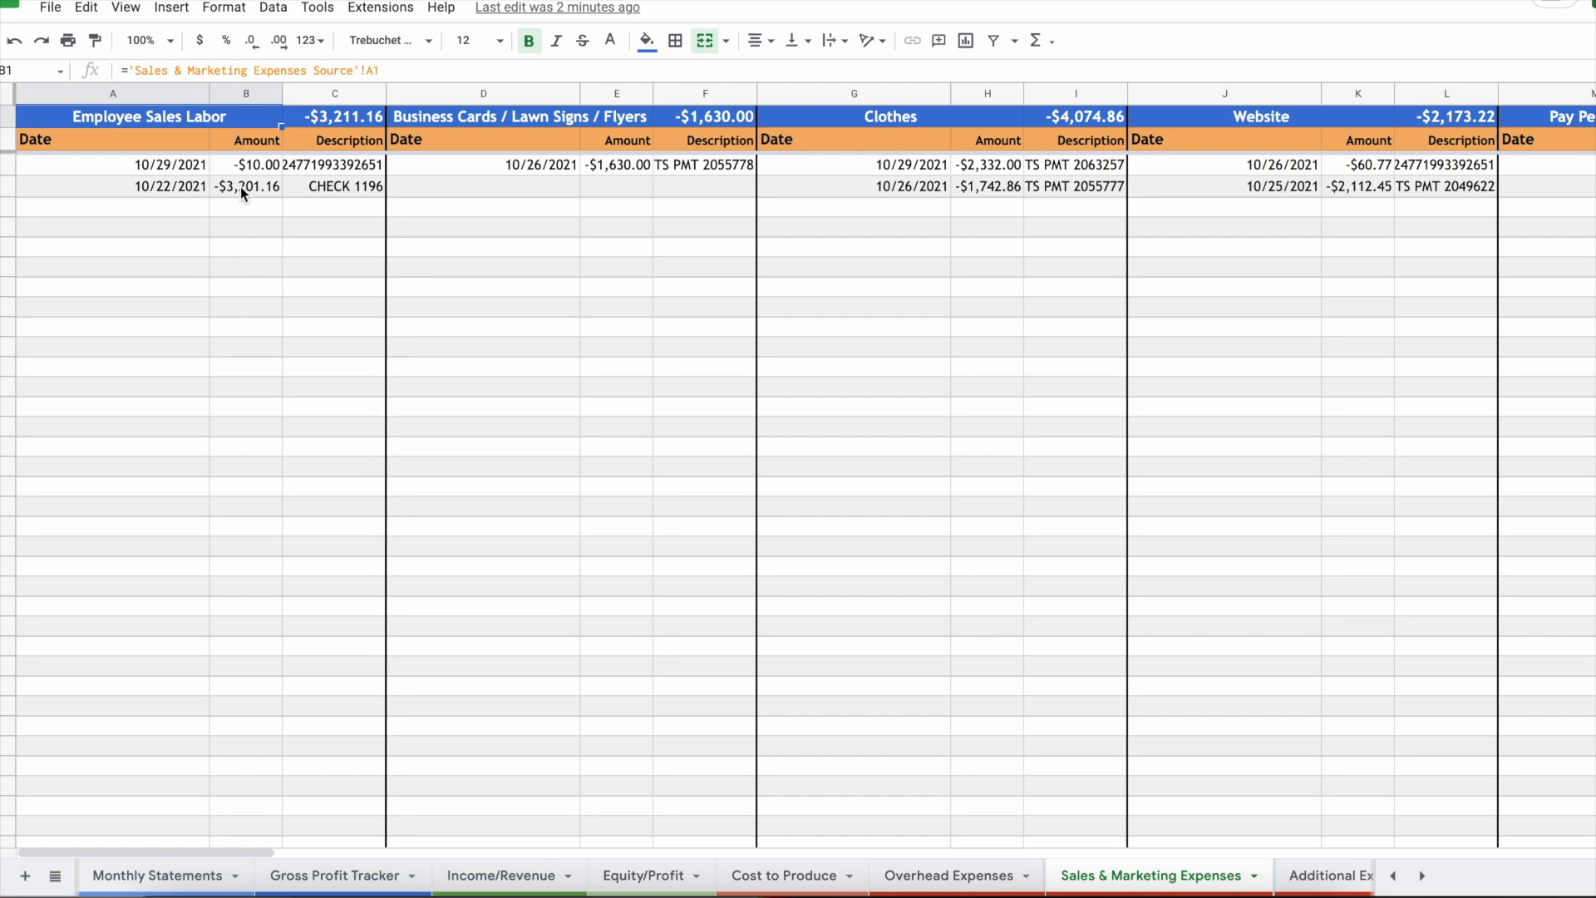
click(653, 883)
scroll(138, 879, left, 3)
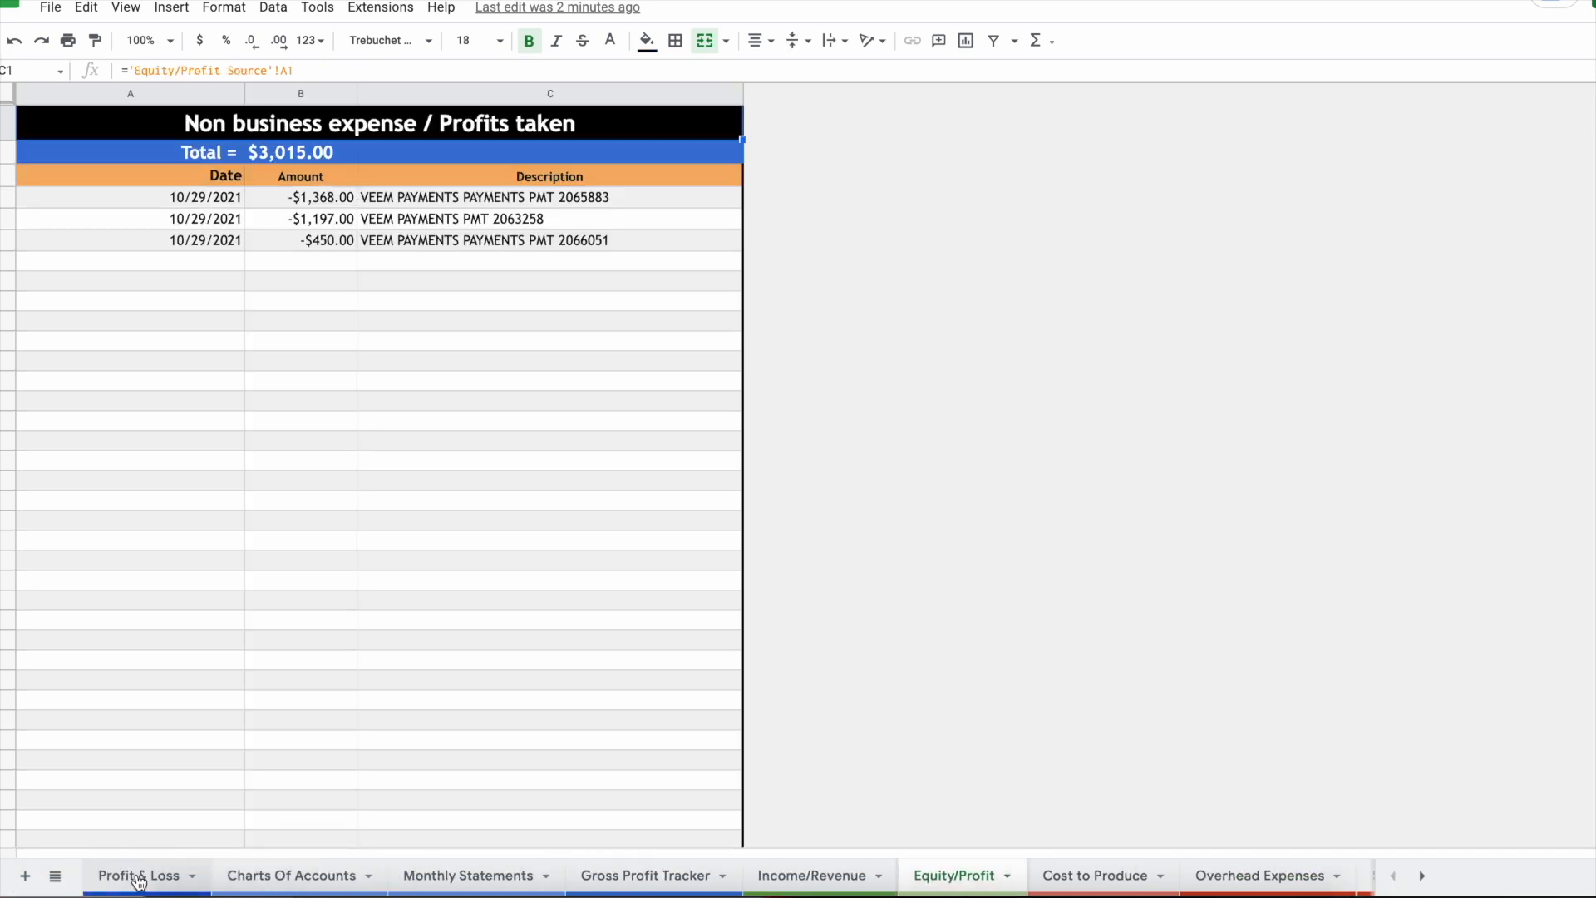
click(139, 879)
scroll(969, 441, down, 2)
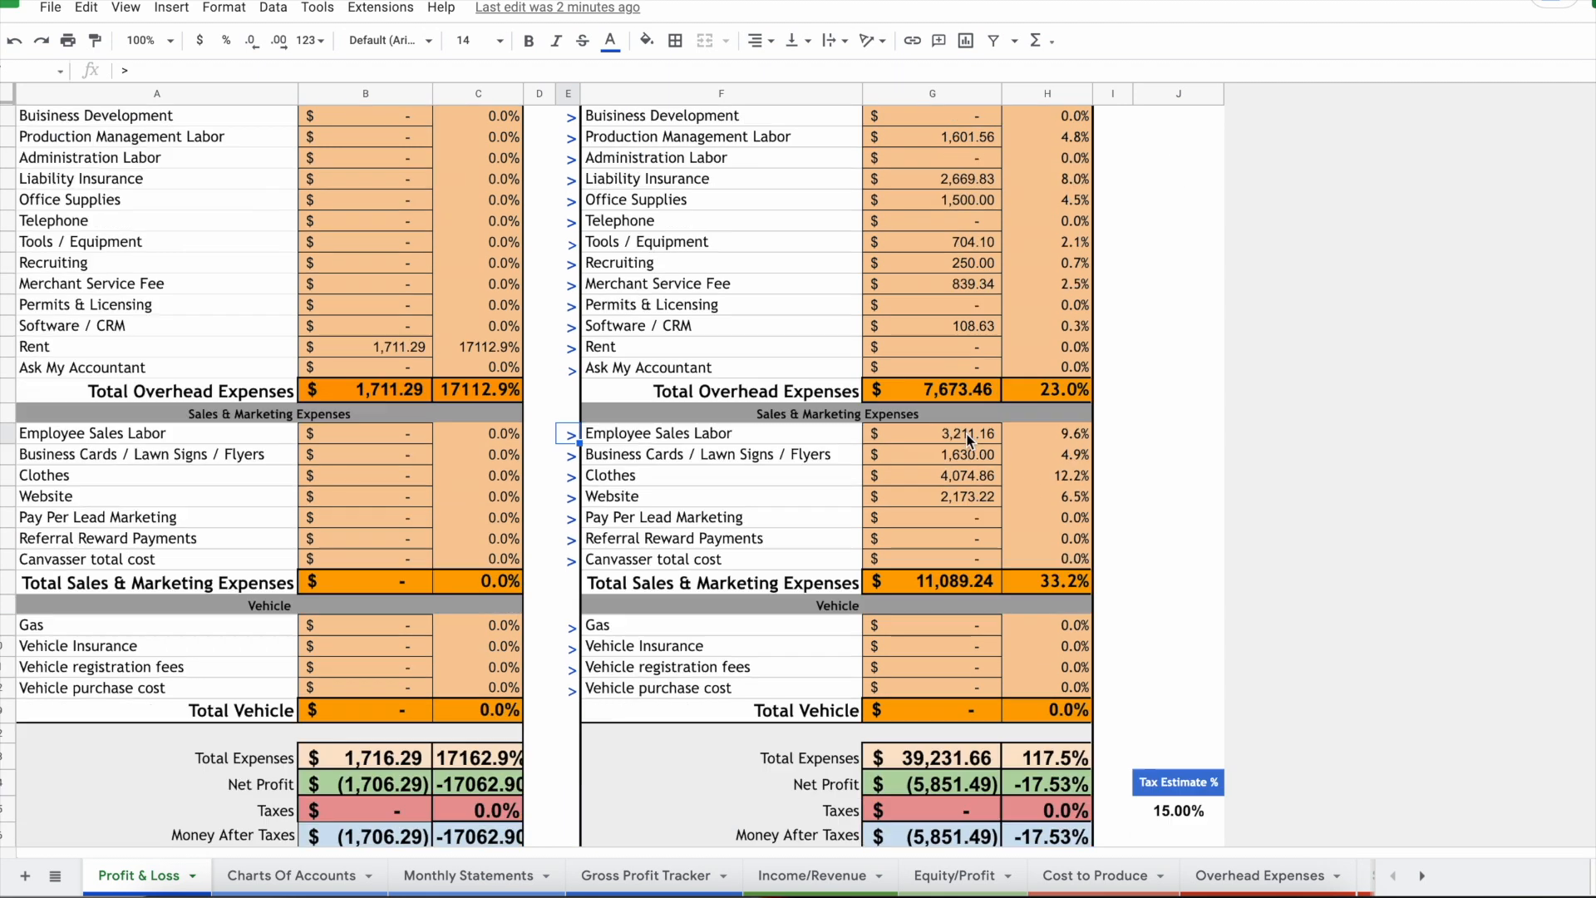
scroll(969, 441, down, 2)
Step: Recategorize the 10-21-21 $3,170.00 deposit as Non business expense / Profits taken and check Equity/Profit
click(468, 875)
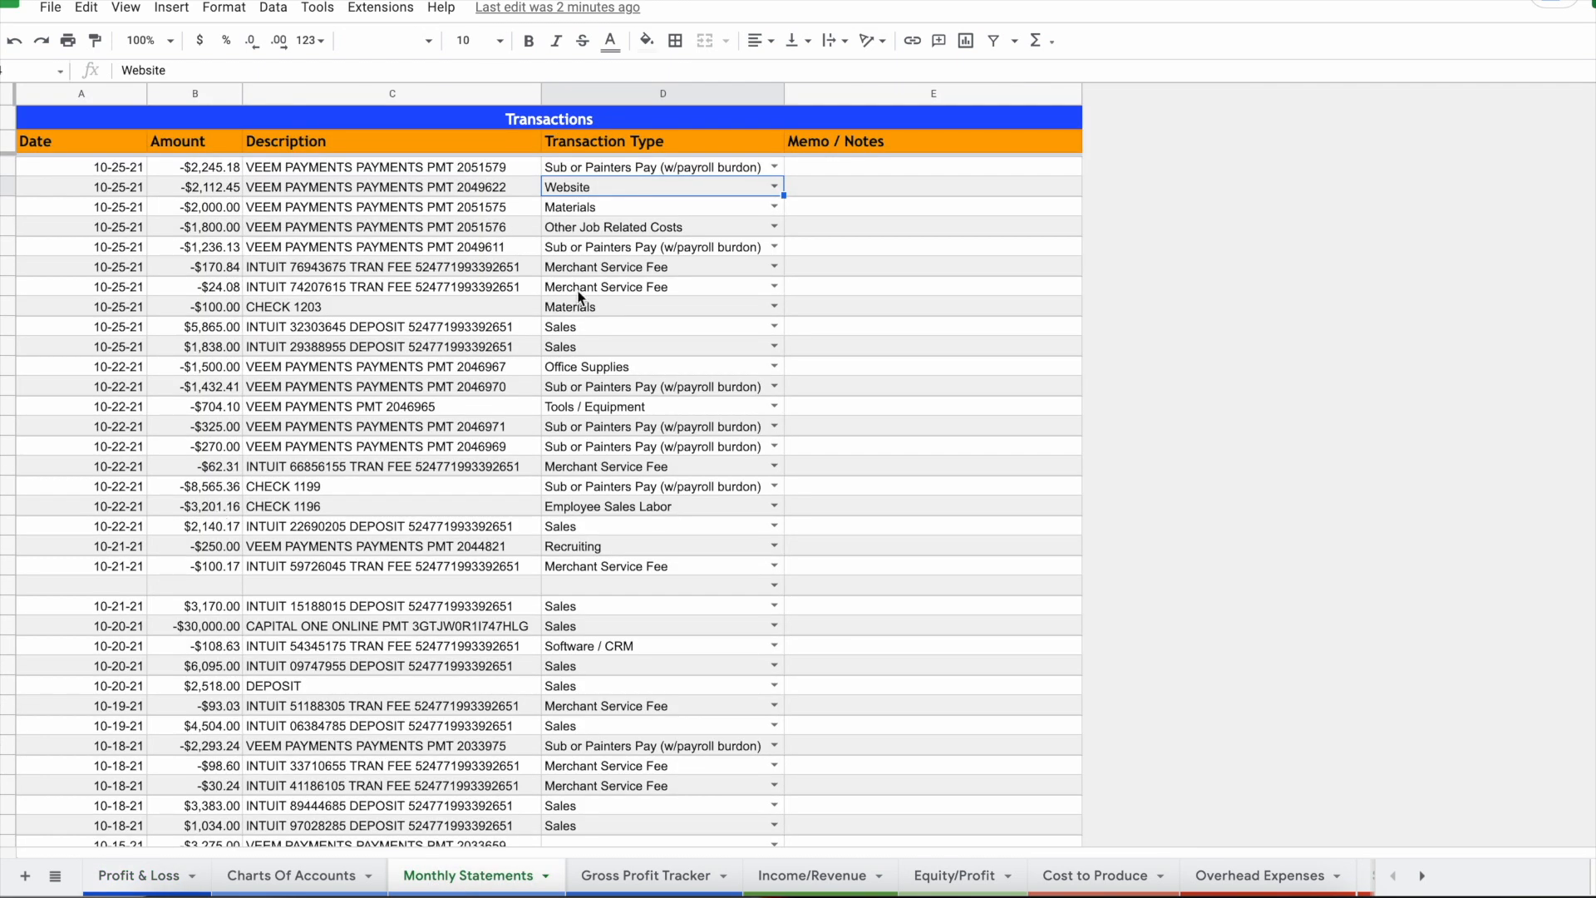
click(667, 604)
text(pr)
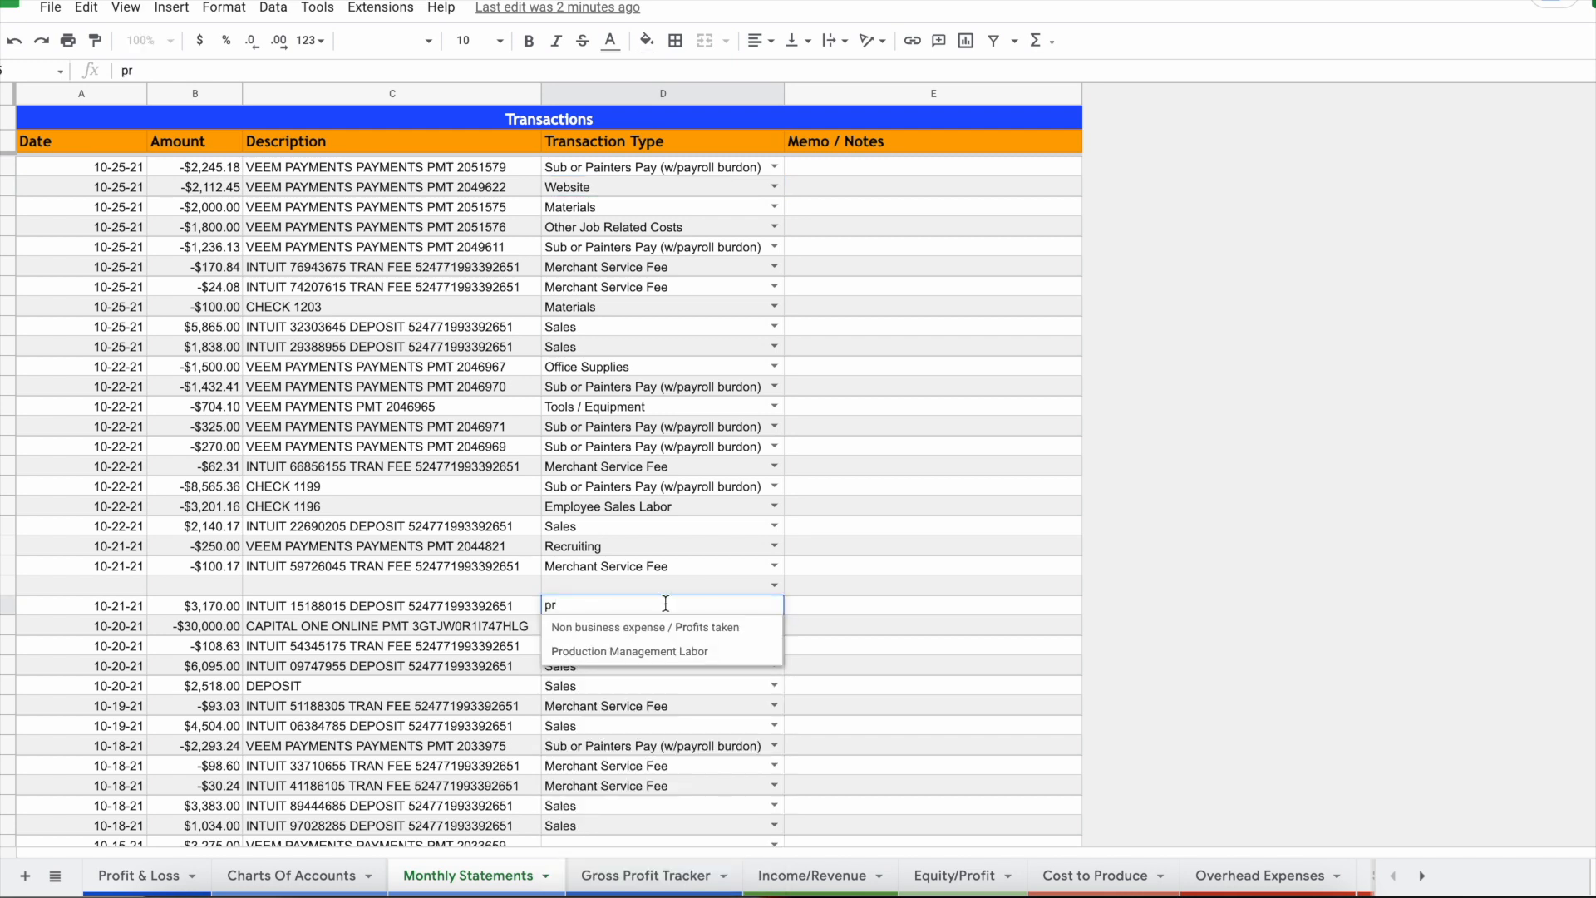
click(694, 628)
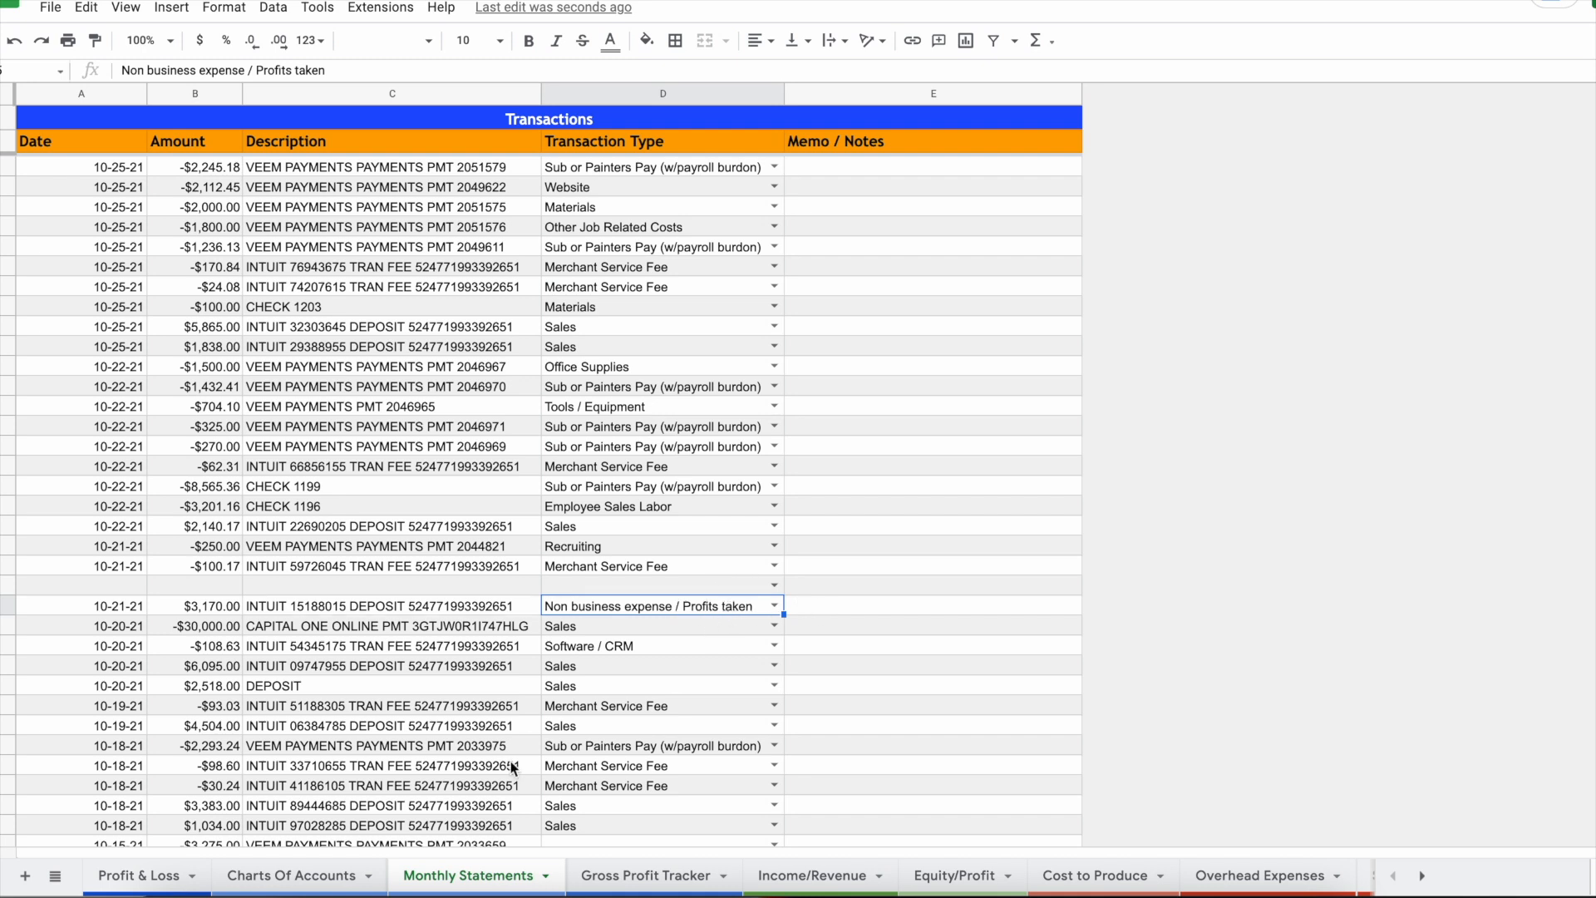
click(940, 878)
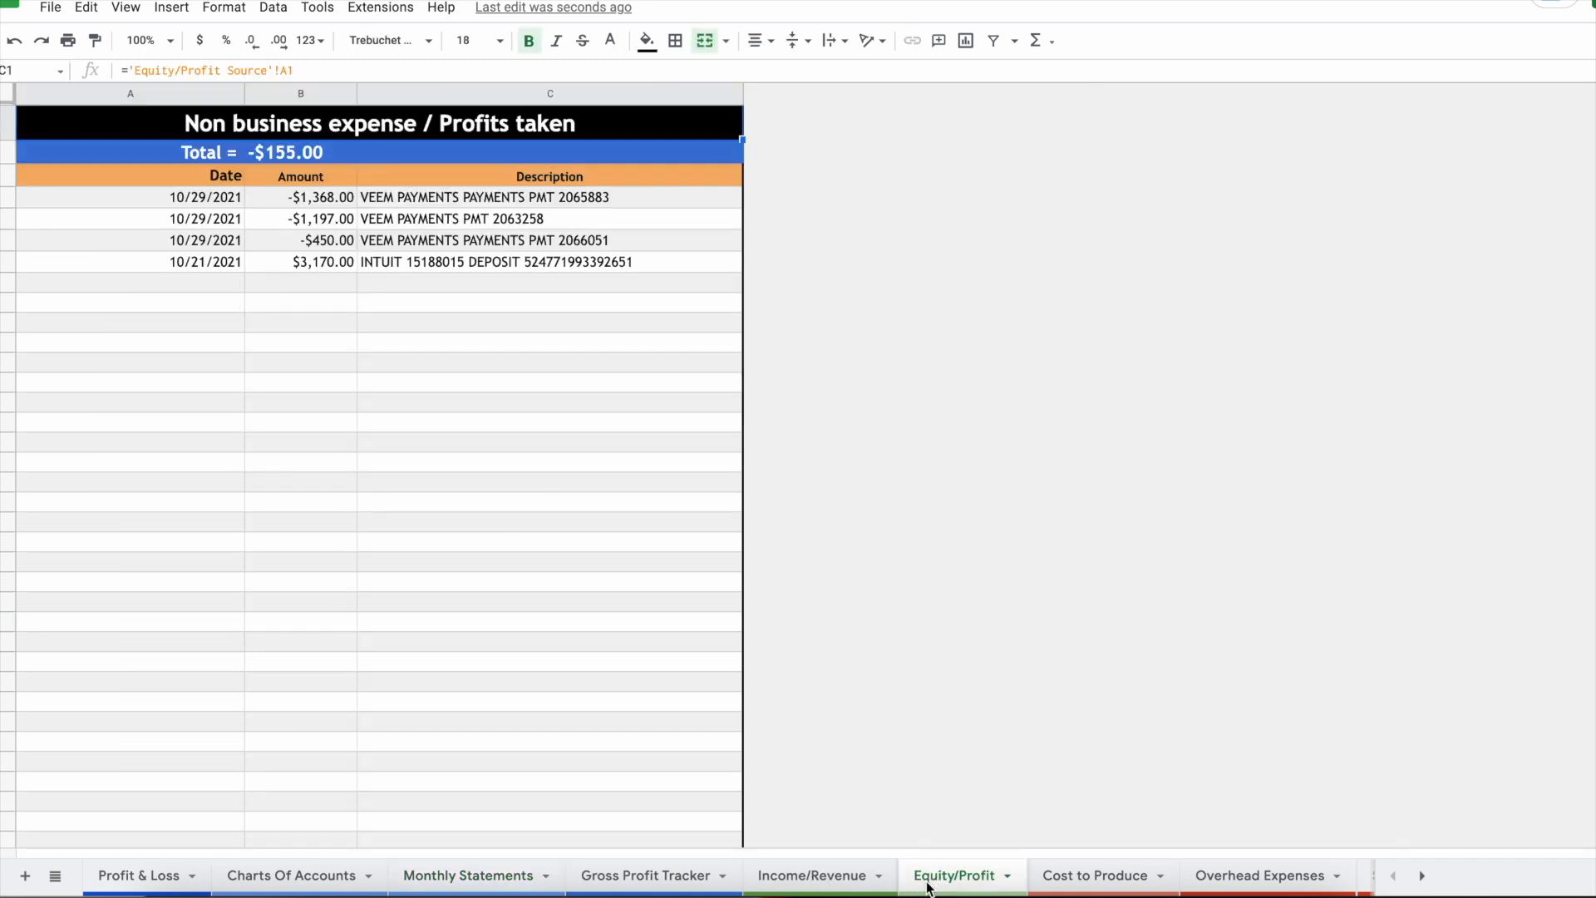
Step: Select the profits-taken transactions table on Equity/Profit
drag(208, 200, 466, 281)
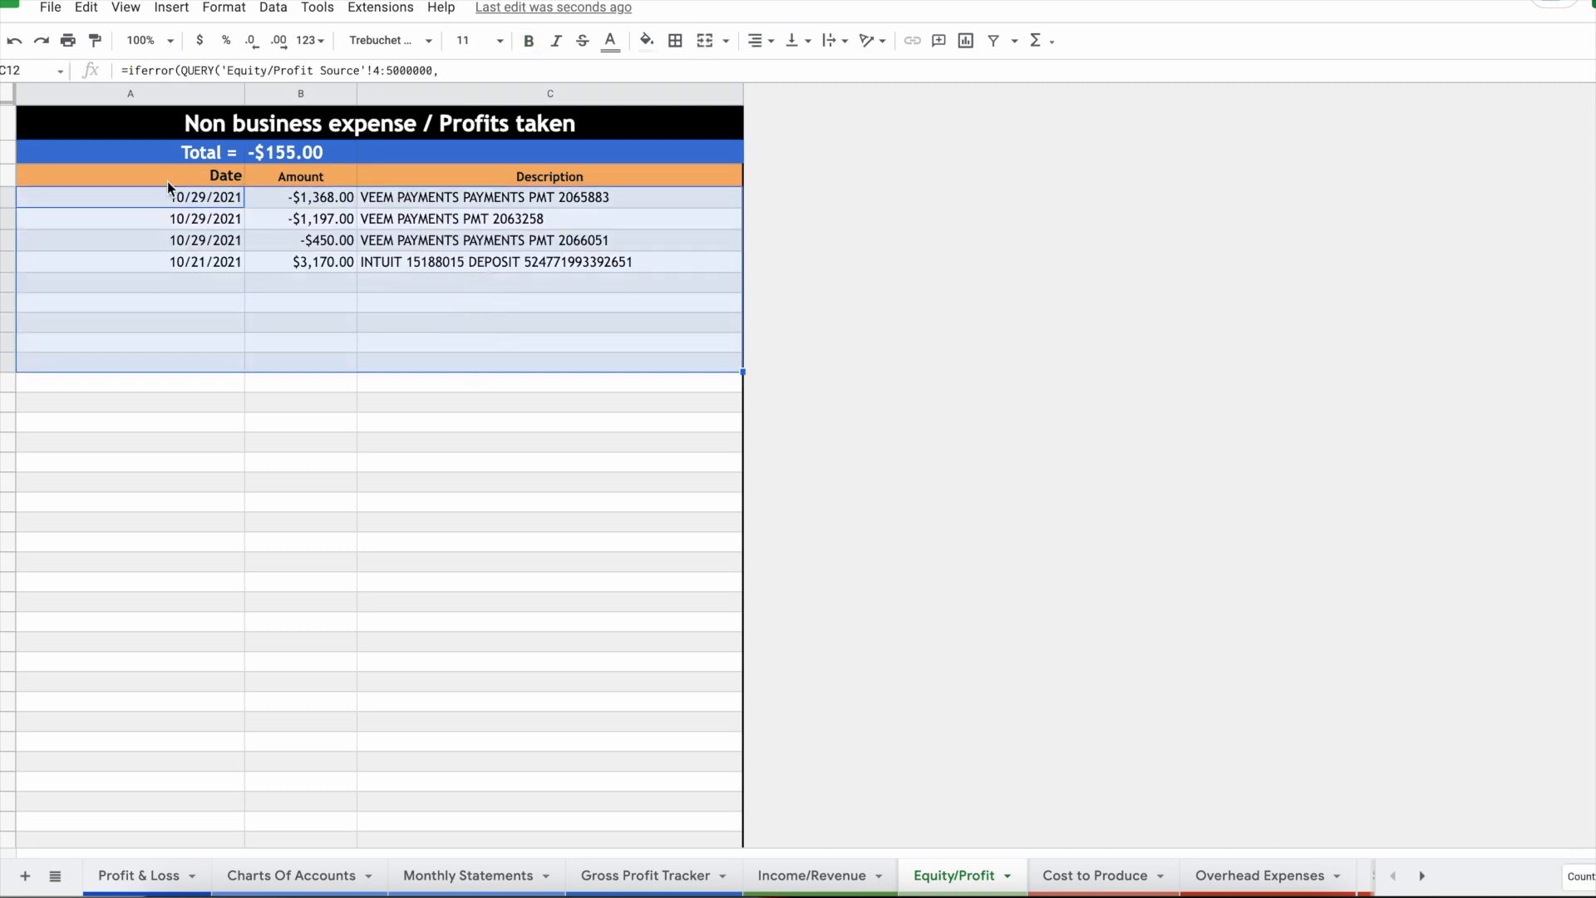
drag(167, 198, 221, 378)
drag(203, 201, 424, 491)
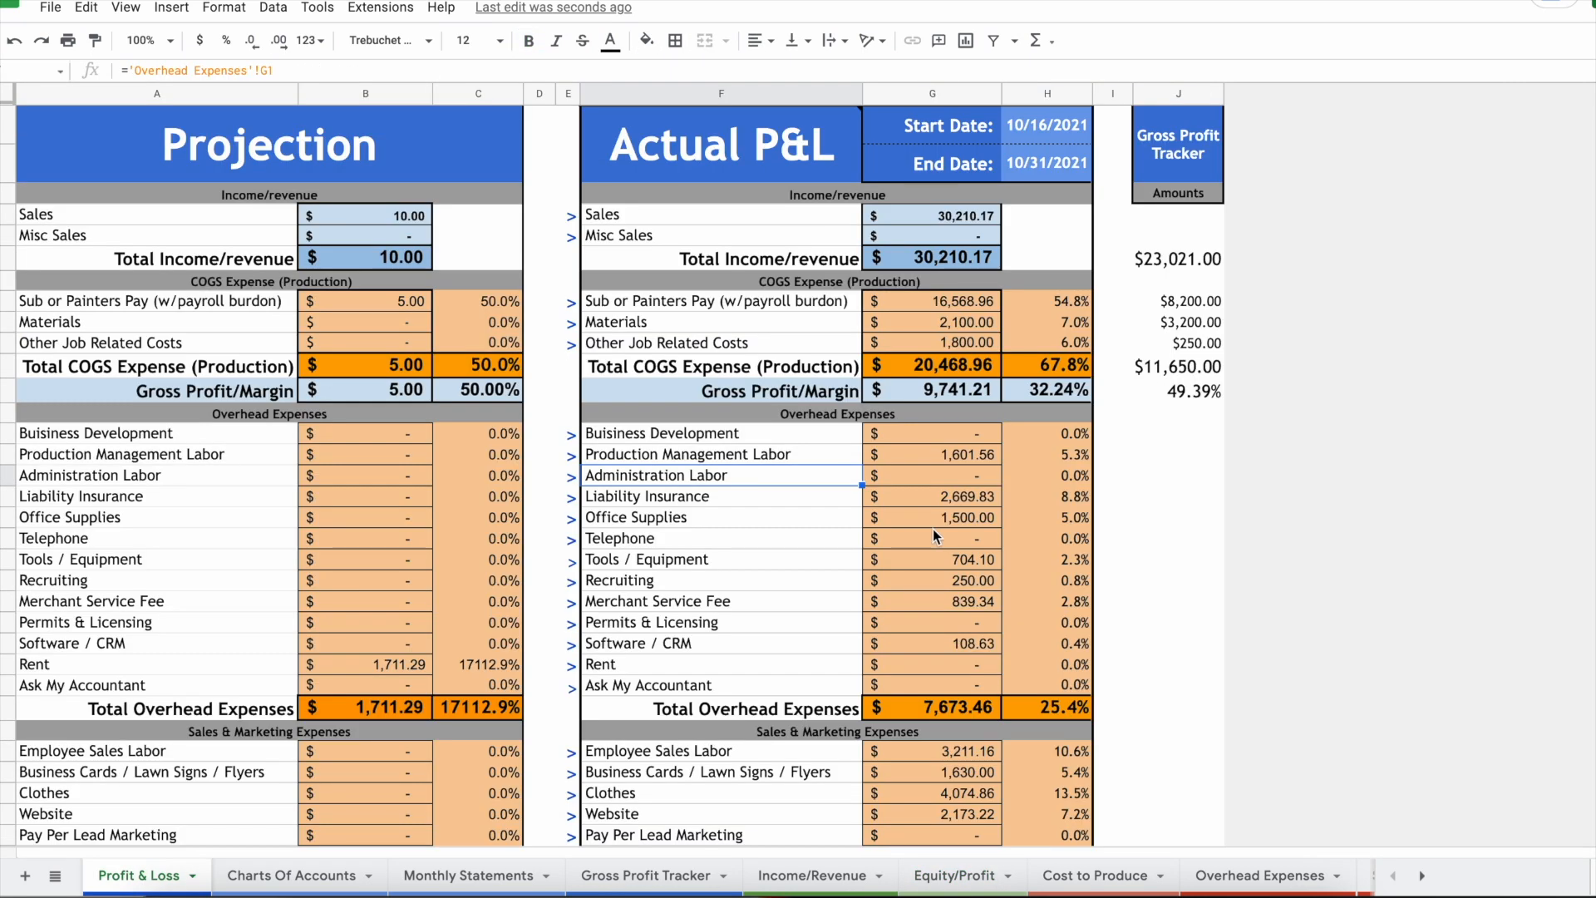
Step: Review the Actual P&L overhead lines, including Administration and Production Management Labor
drag(720, 143, 1027, 407)
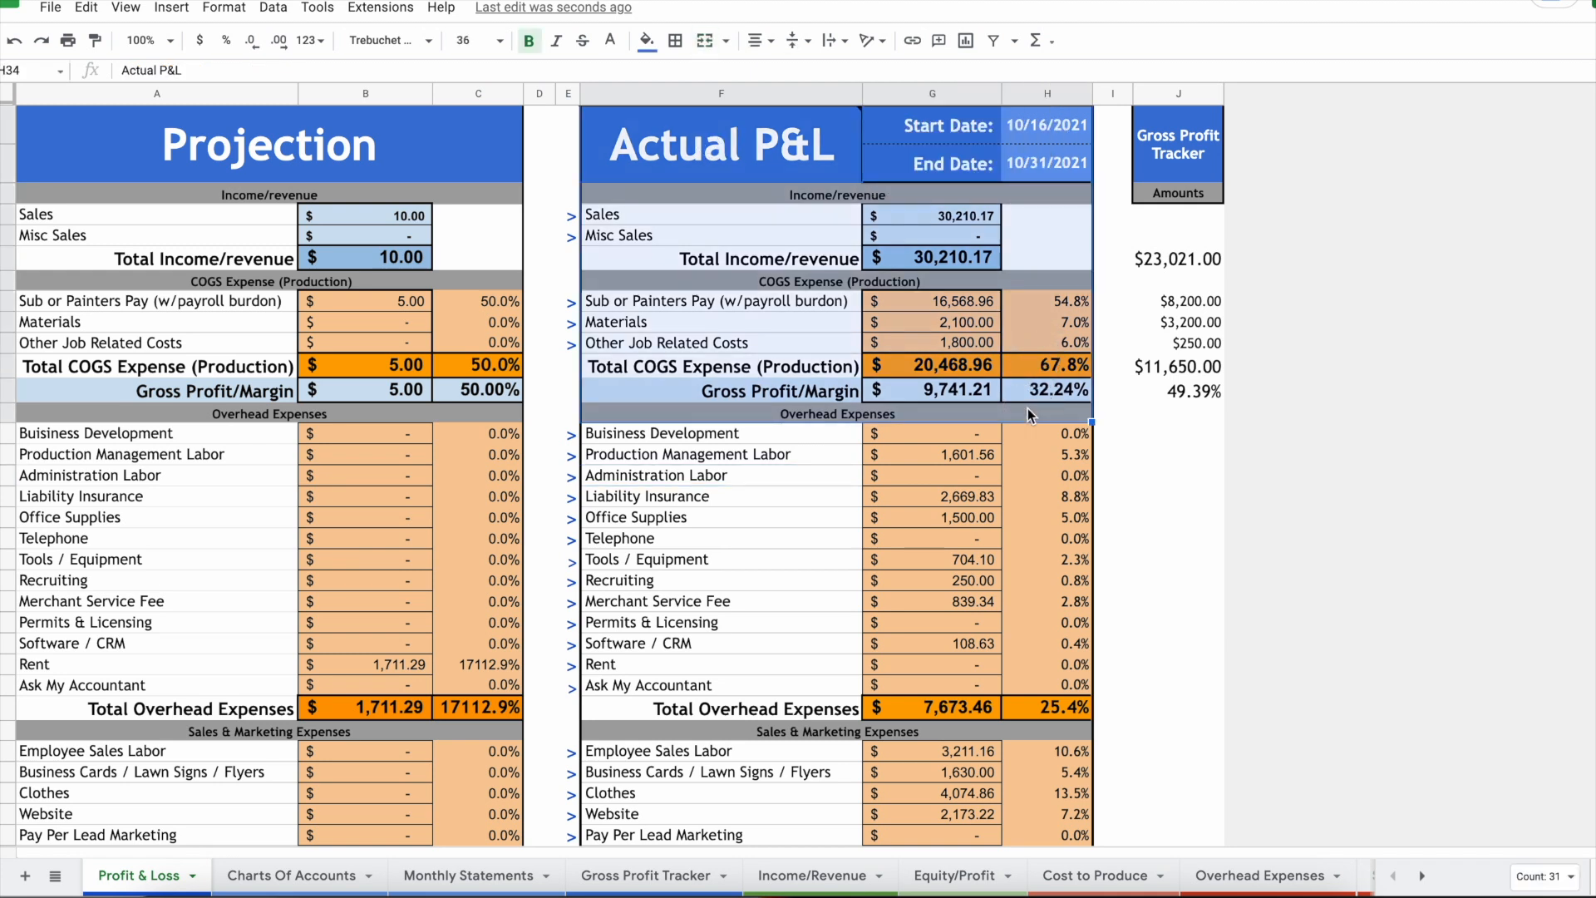
mouse_move(764, 147)
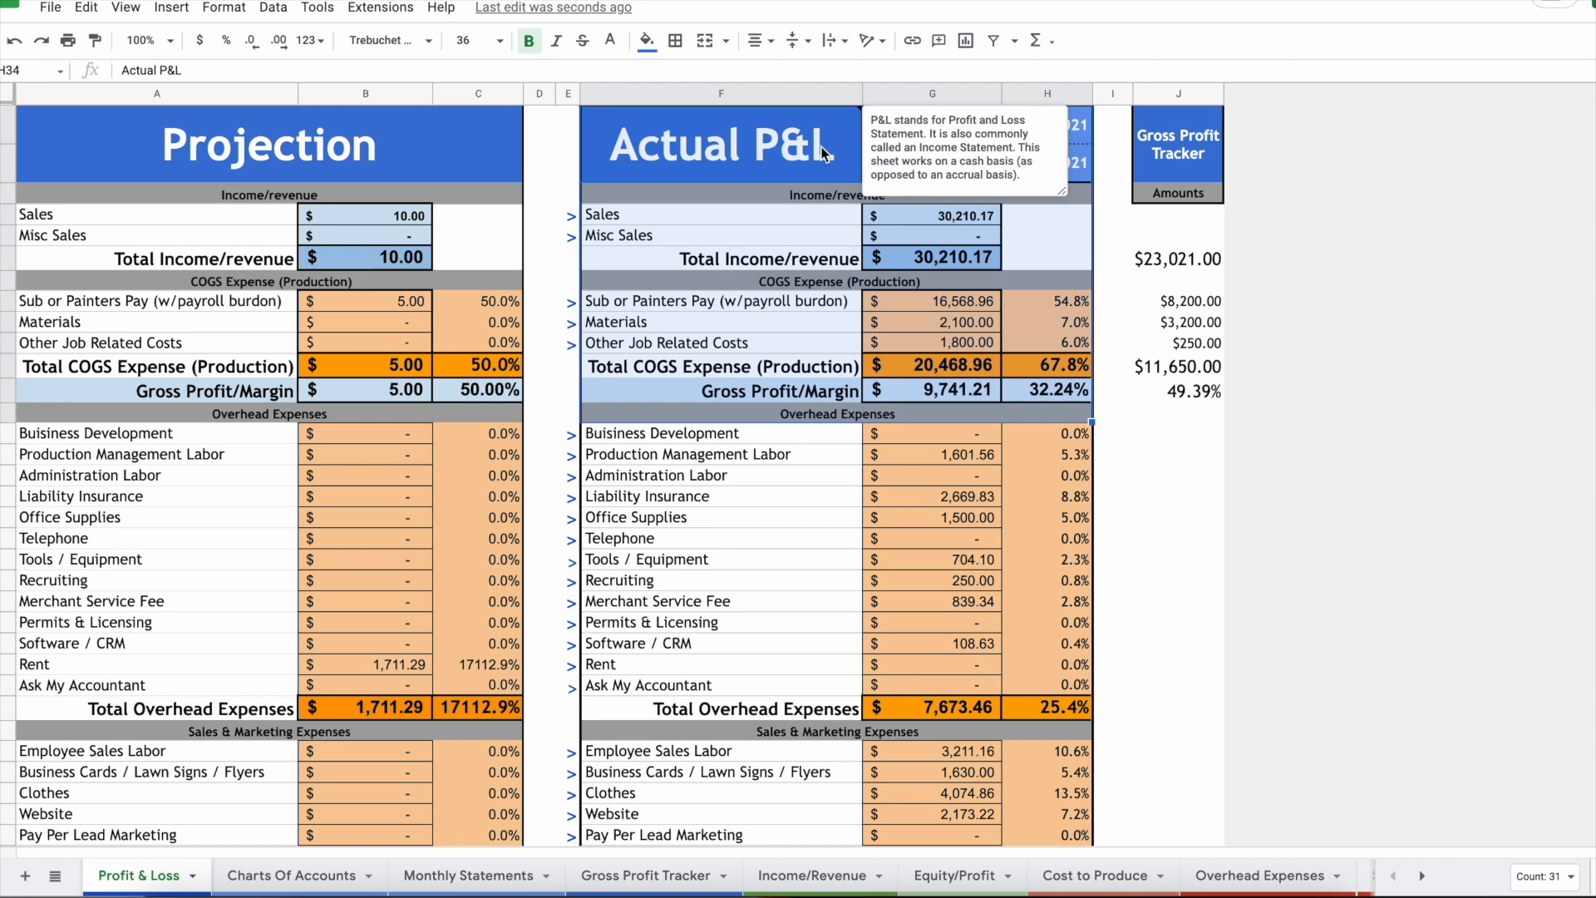
click(829, 178)
click(781, 477)
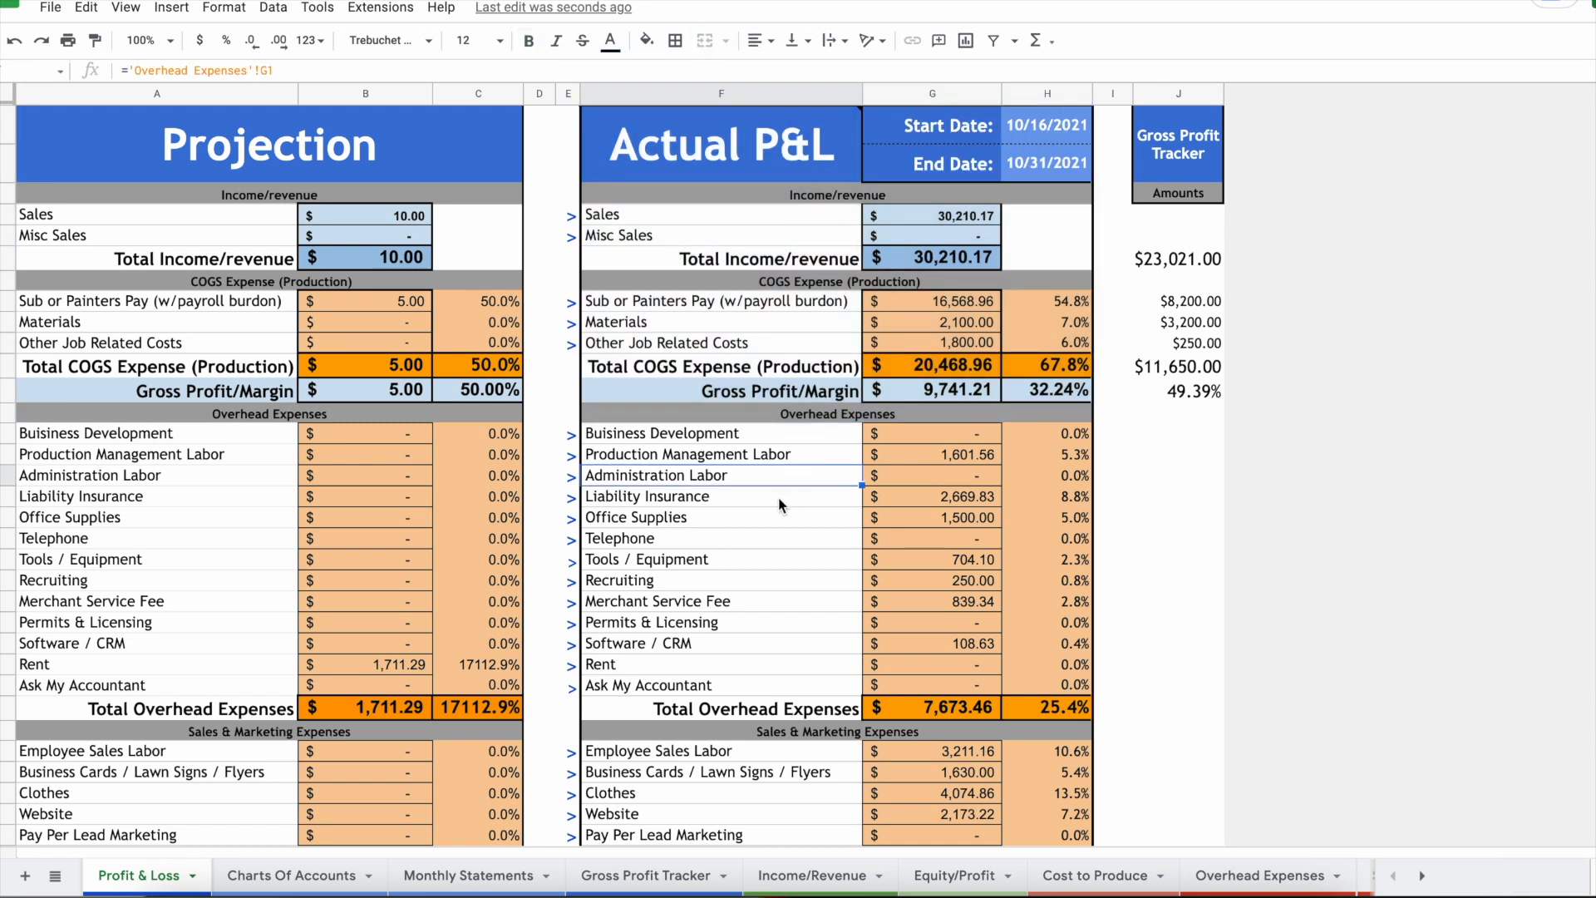
scroll(893, 462, down, 2)
scroll(892, 462, down, 3)
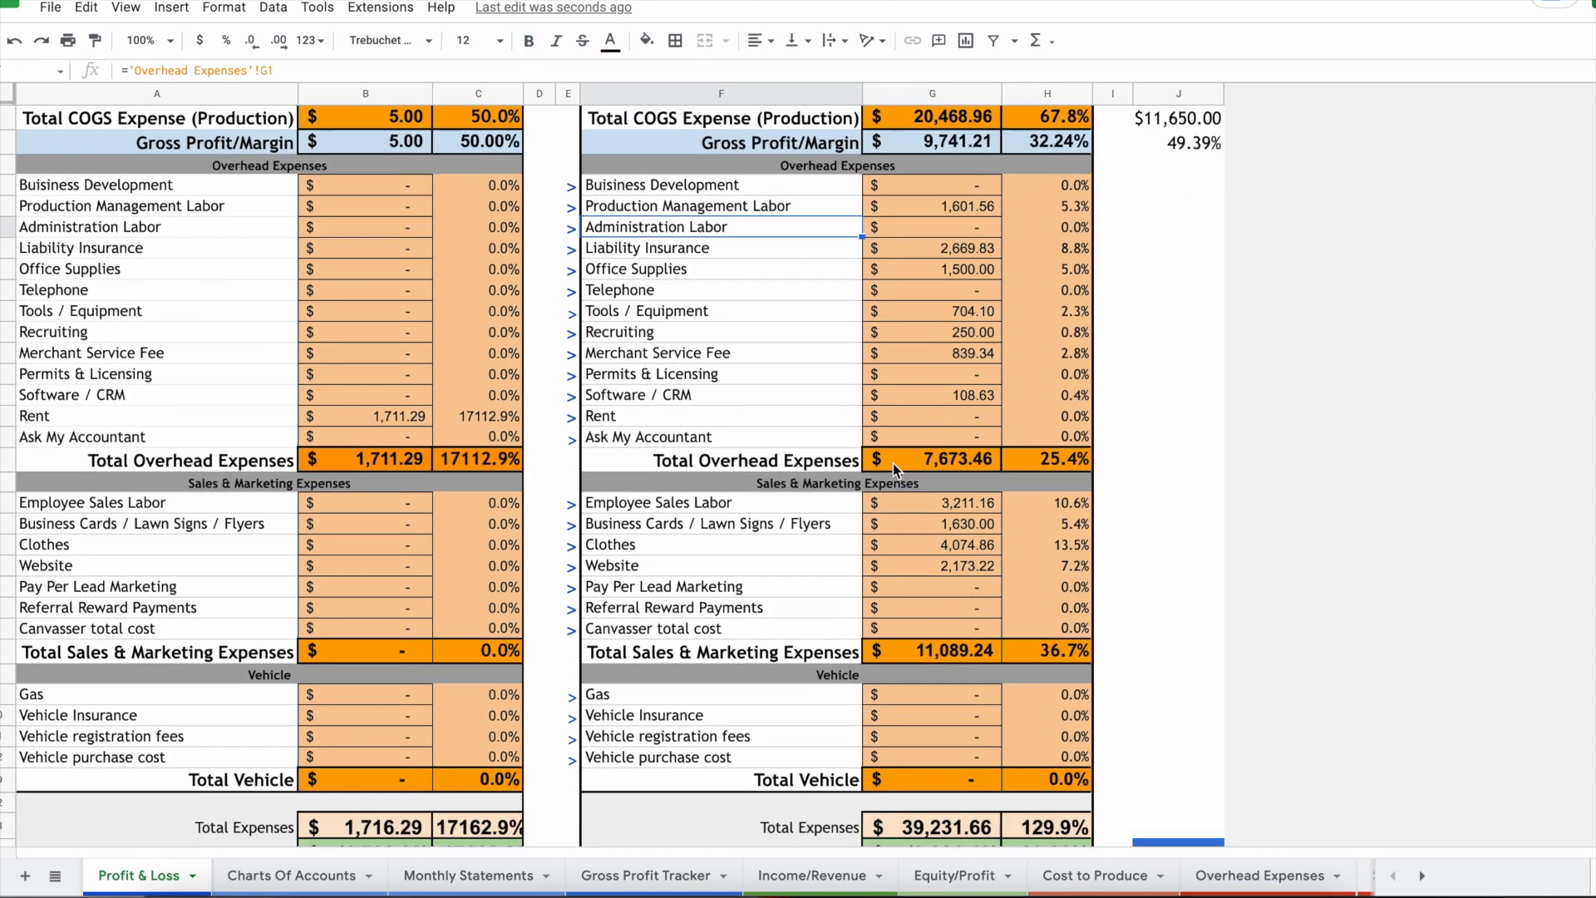
scroll(893, 462, up, 6)
scroll(944, 467, down, 3)
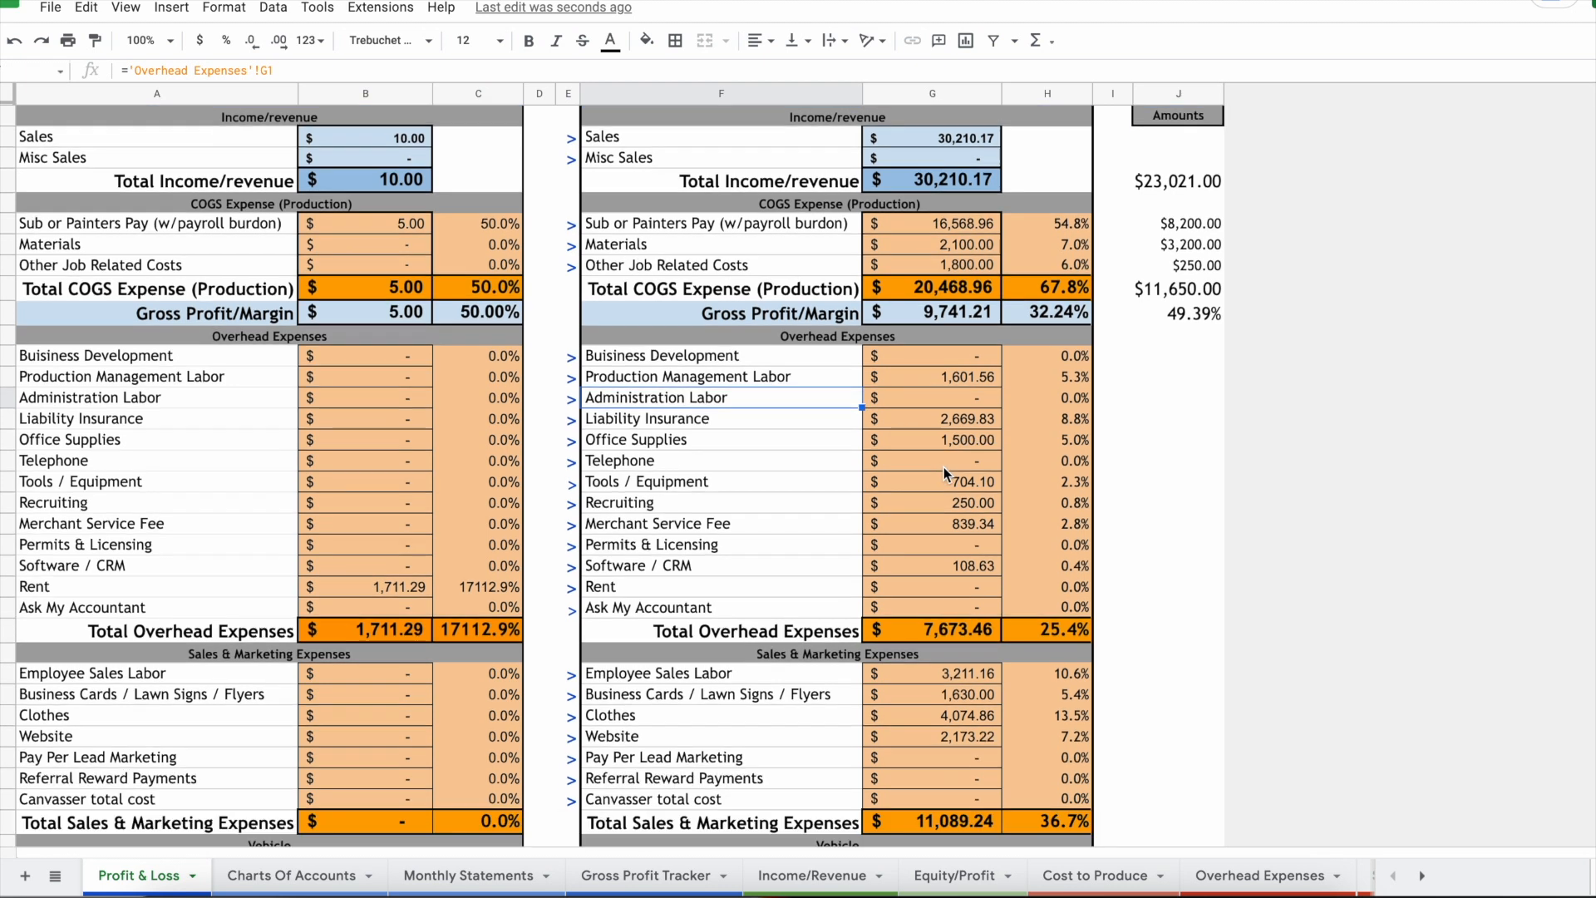
scroll(944, 467, up, 3)
click(961, 457)
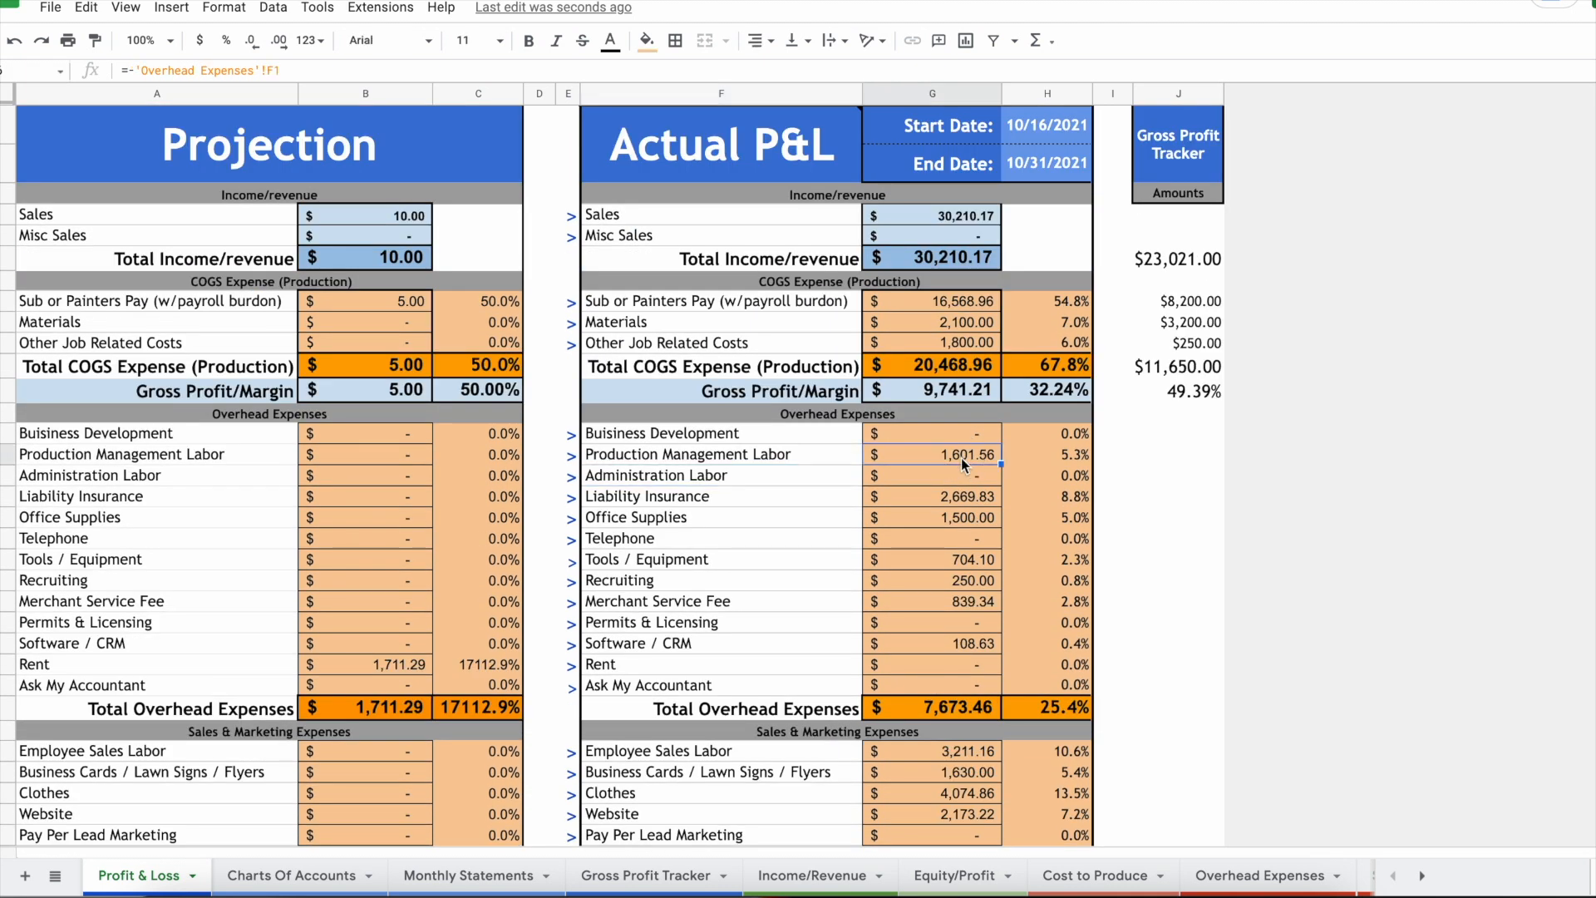
scroll(961, 457, down, 3)
scroll(936, 530, up, 3)
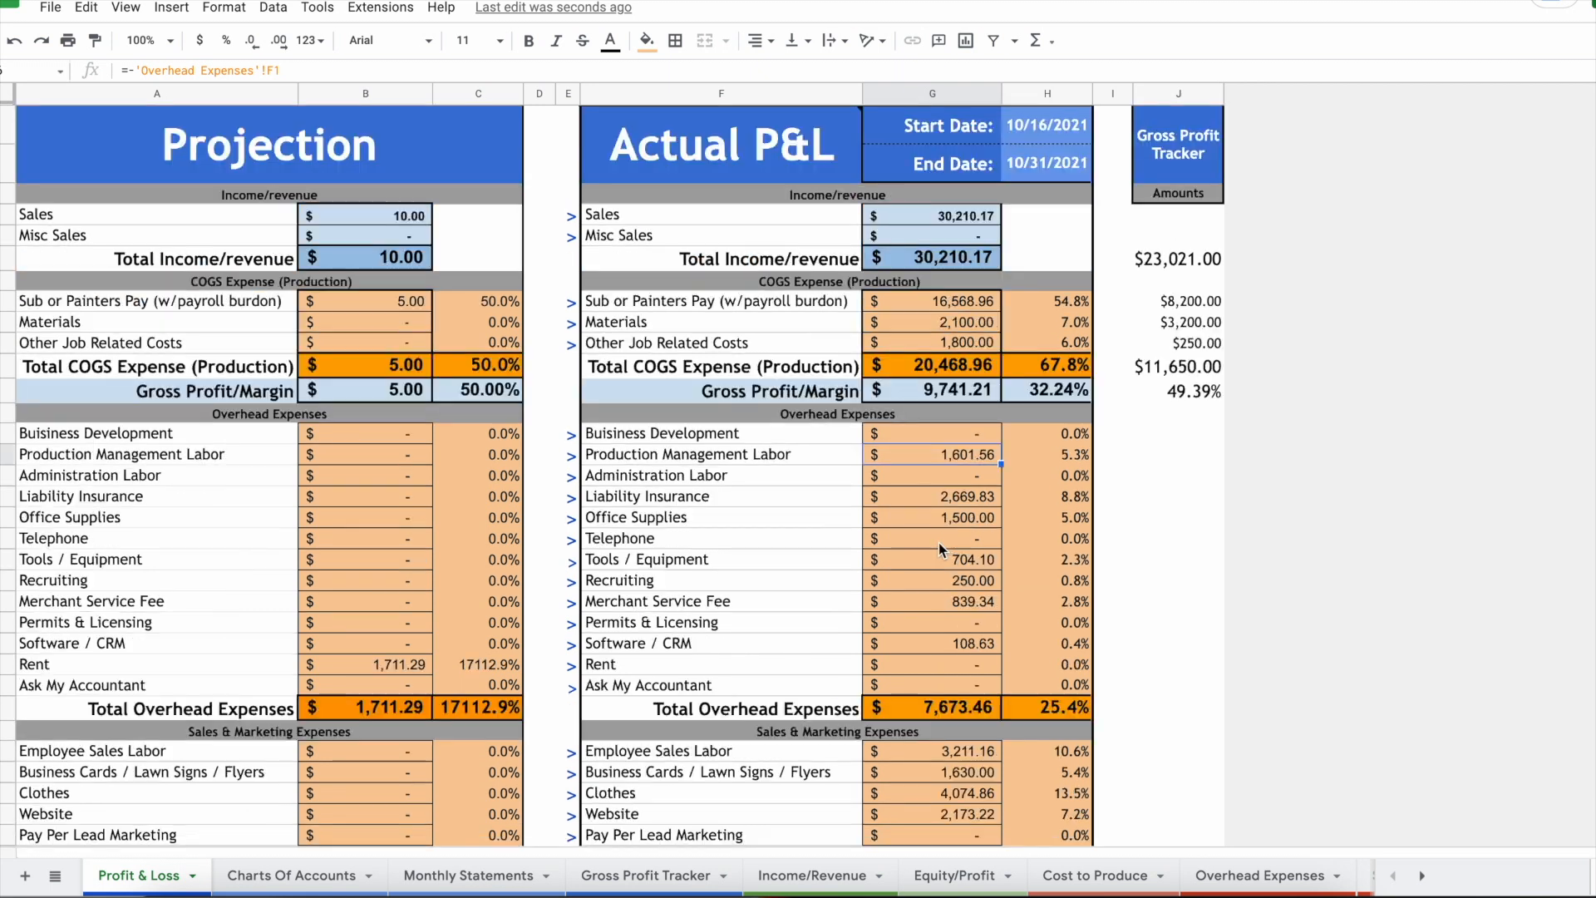
Step: Review the Projection's Rent (1,711.29) and Net Profit, then select the last job row in Gross Profit Tracker
click(353, 120)
scroll(328, 560, down, 3)
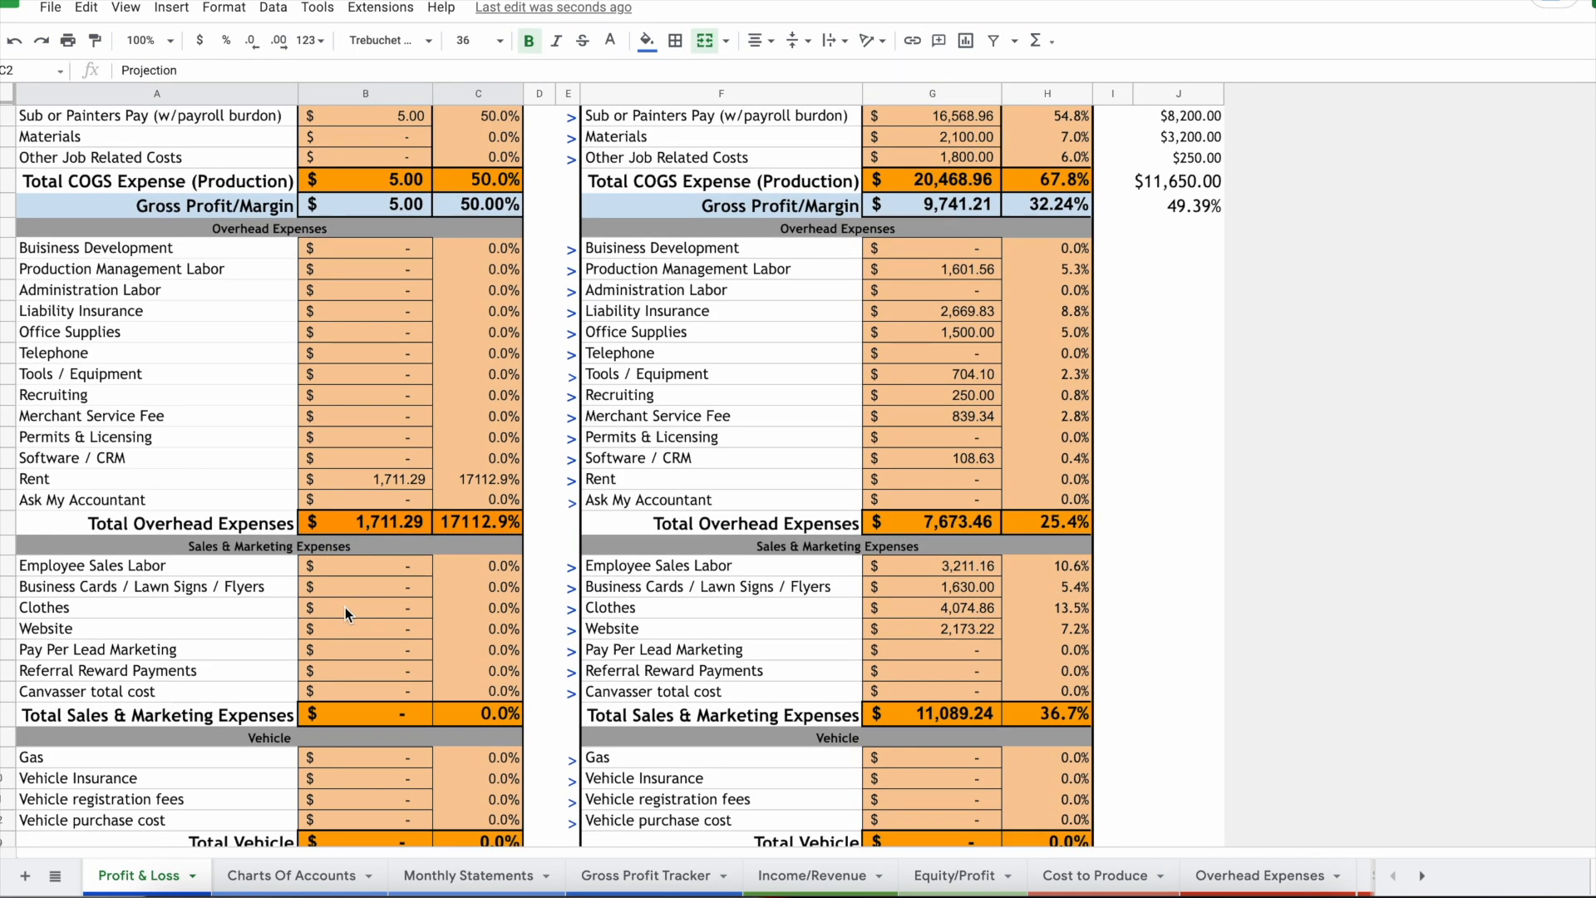
scroll(357, 684, up, 3)
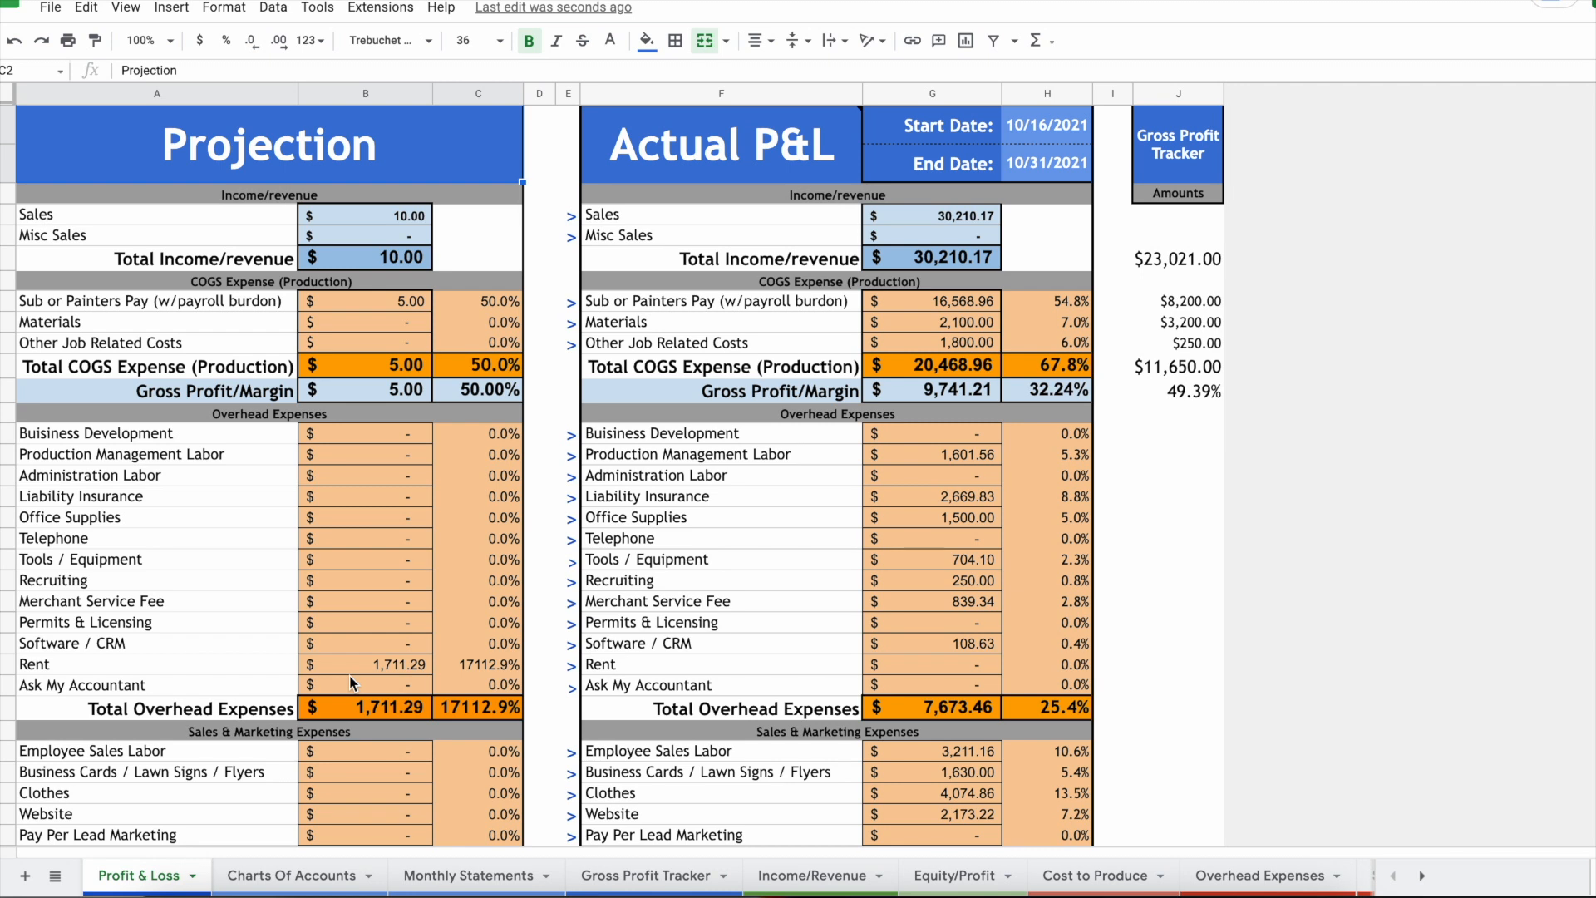
scroll(349, 675, down, 1)
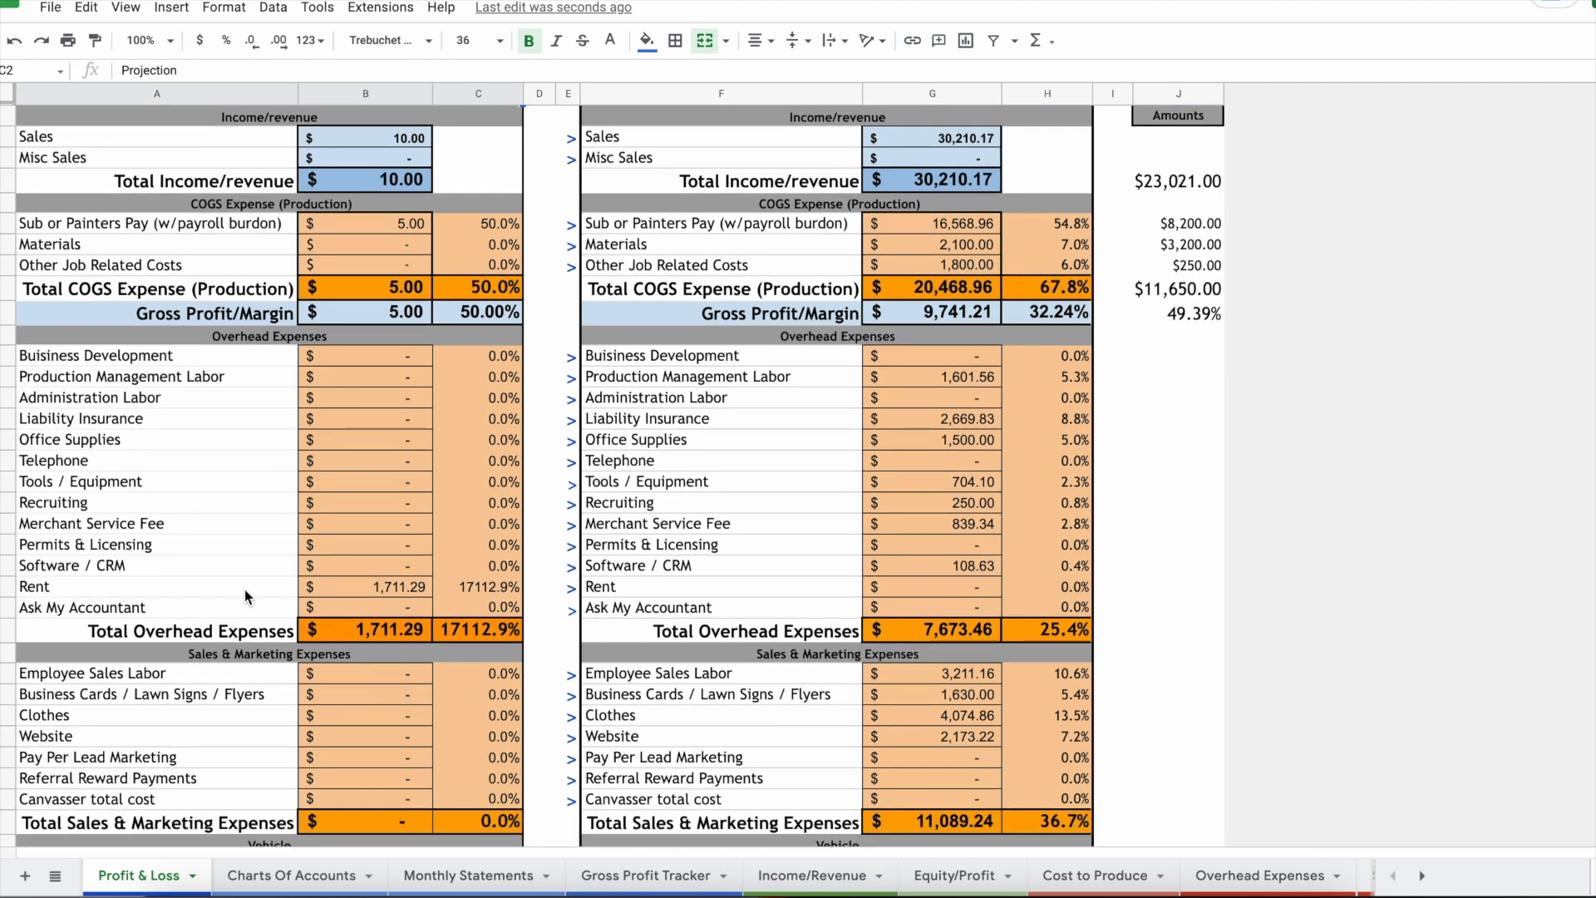
click(244, 588)
click(356, 593)
scroll(356, 590, down, 3)
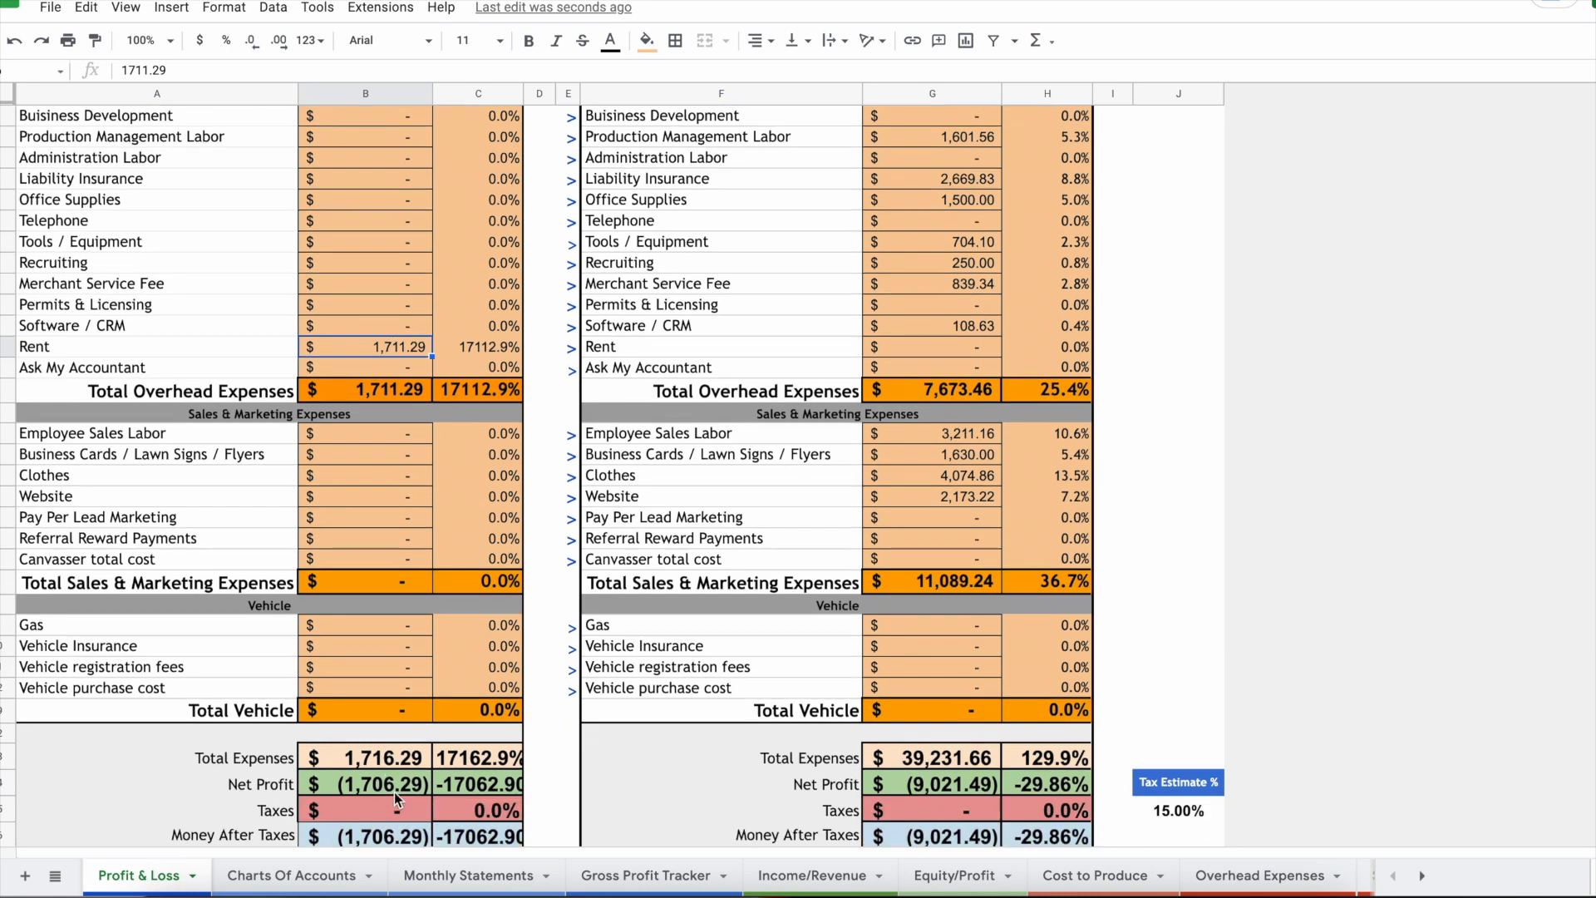
click(396, 791)
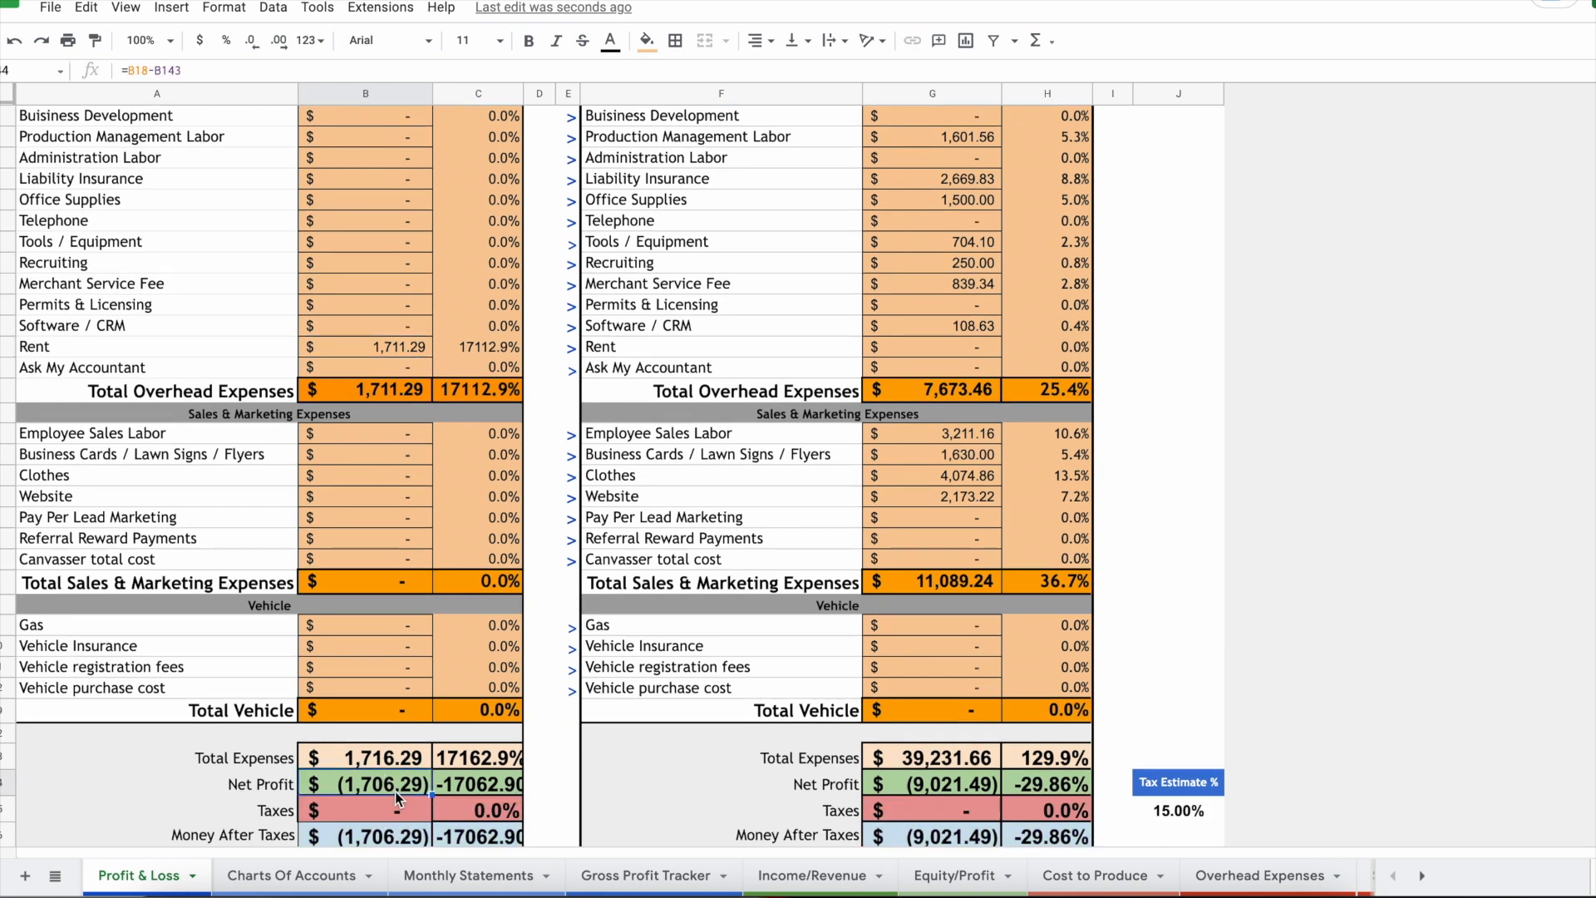
scroll(340, 651, up, 1)
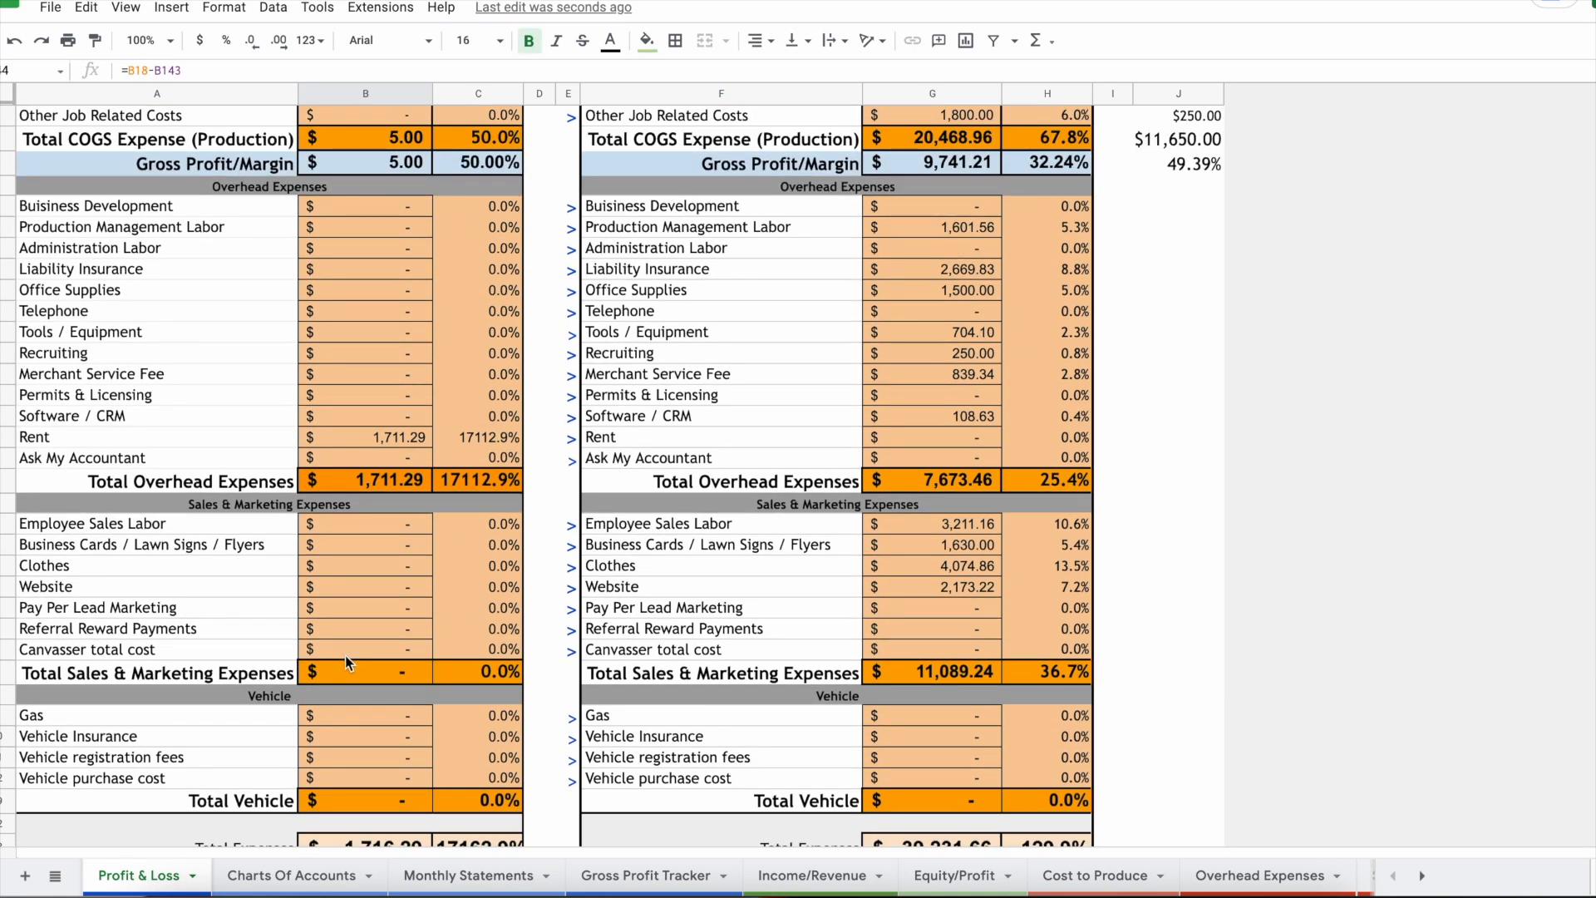
scroll(346, 655, up, 3)
click(645, 875)
drag(125, 296, 952, 304)
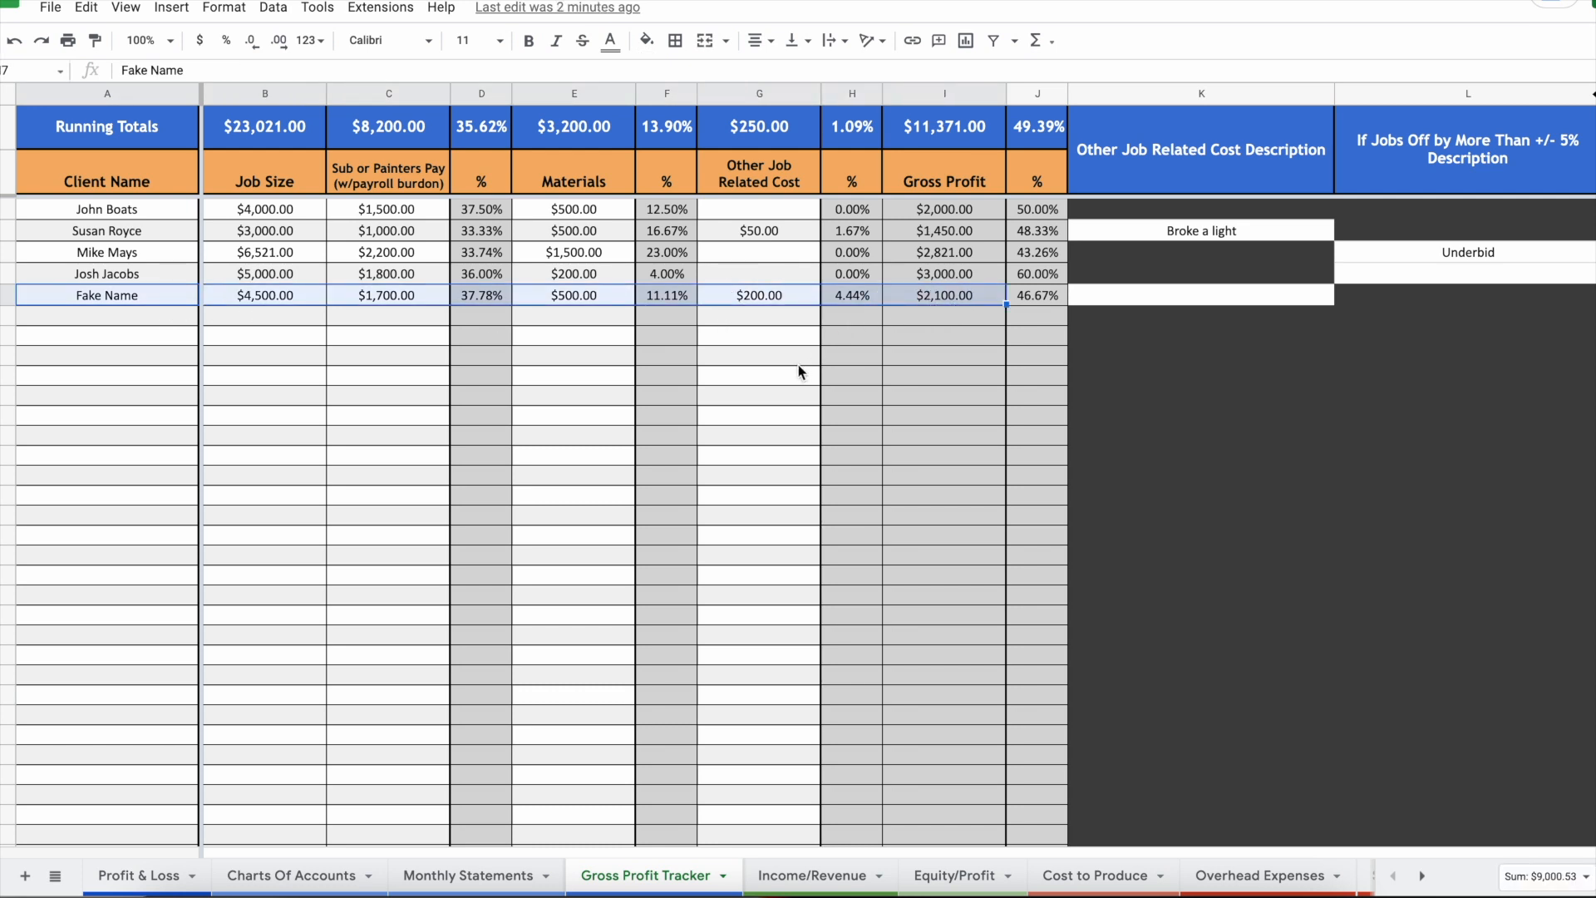
Step: Select the job variance descriptions in column L of Gross Profit Tracker
click(773, 362)
drag(1531, 257, 1515, 420)
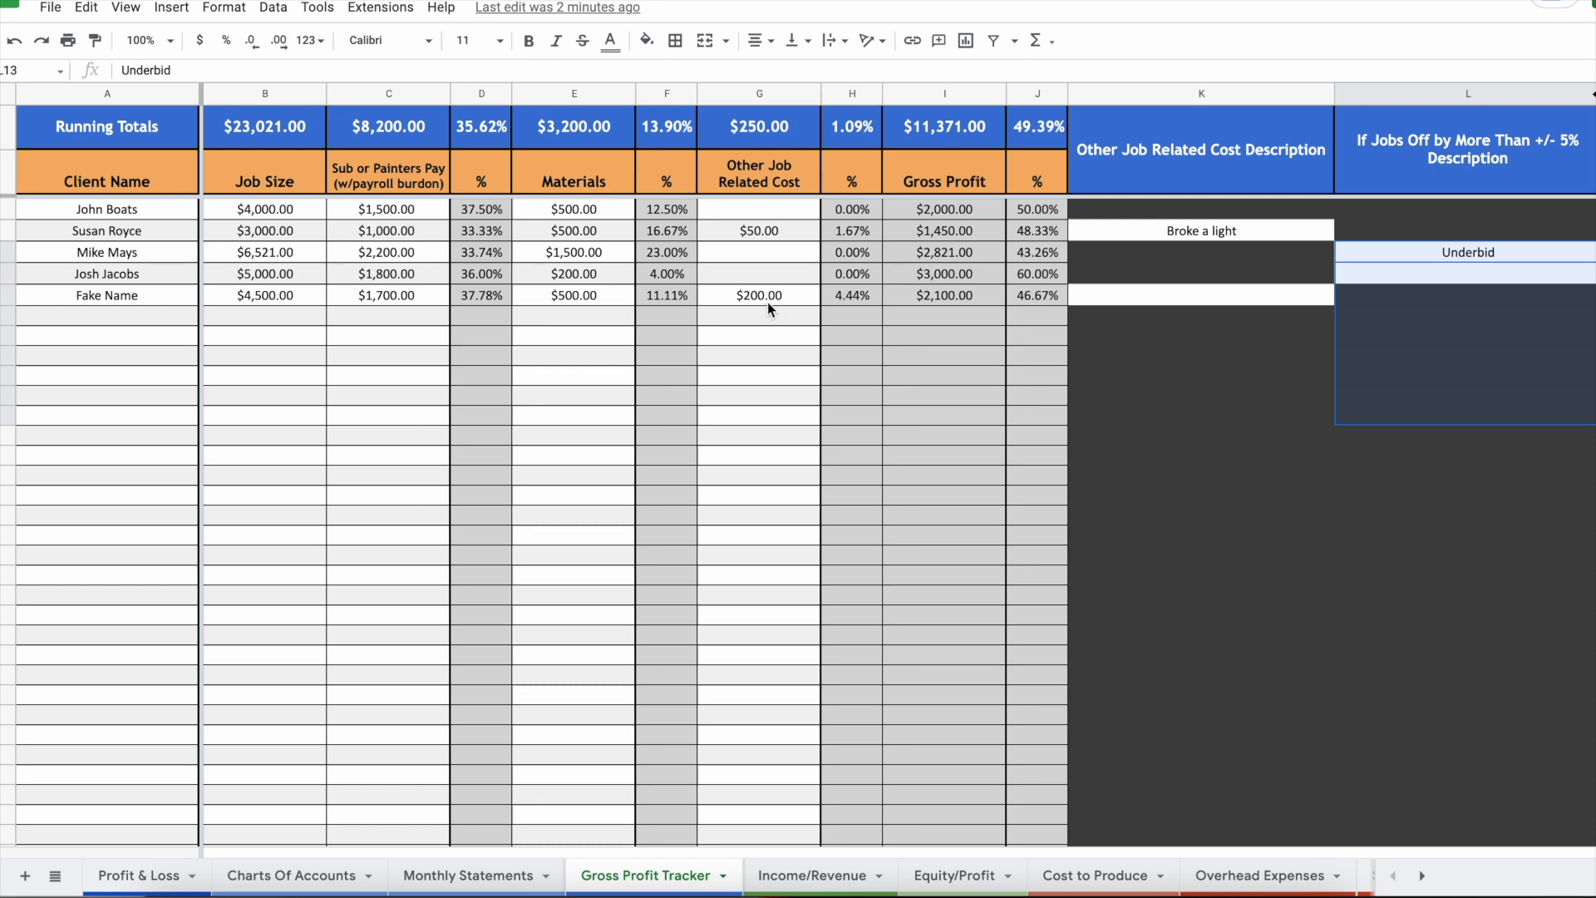
click(155, 878)
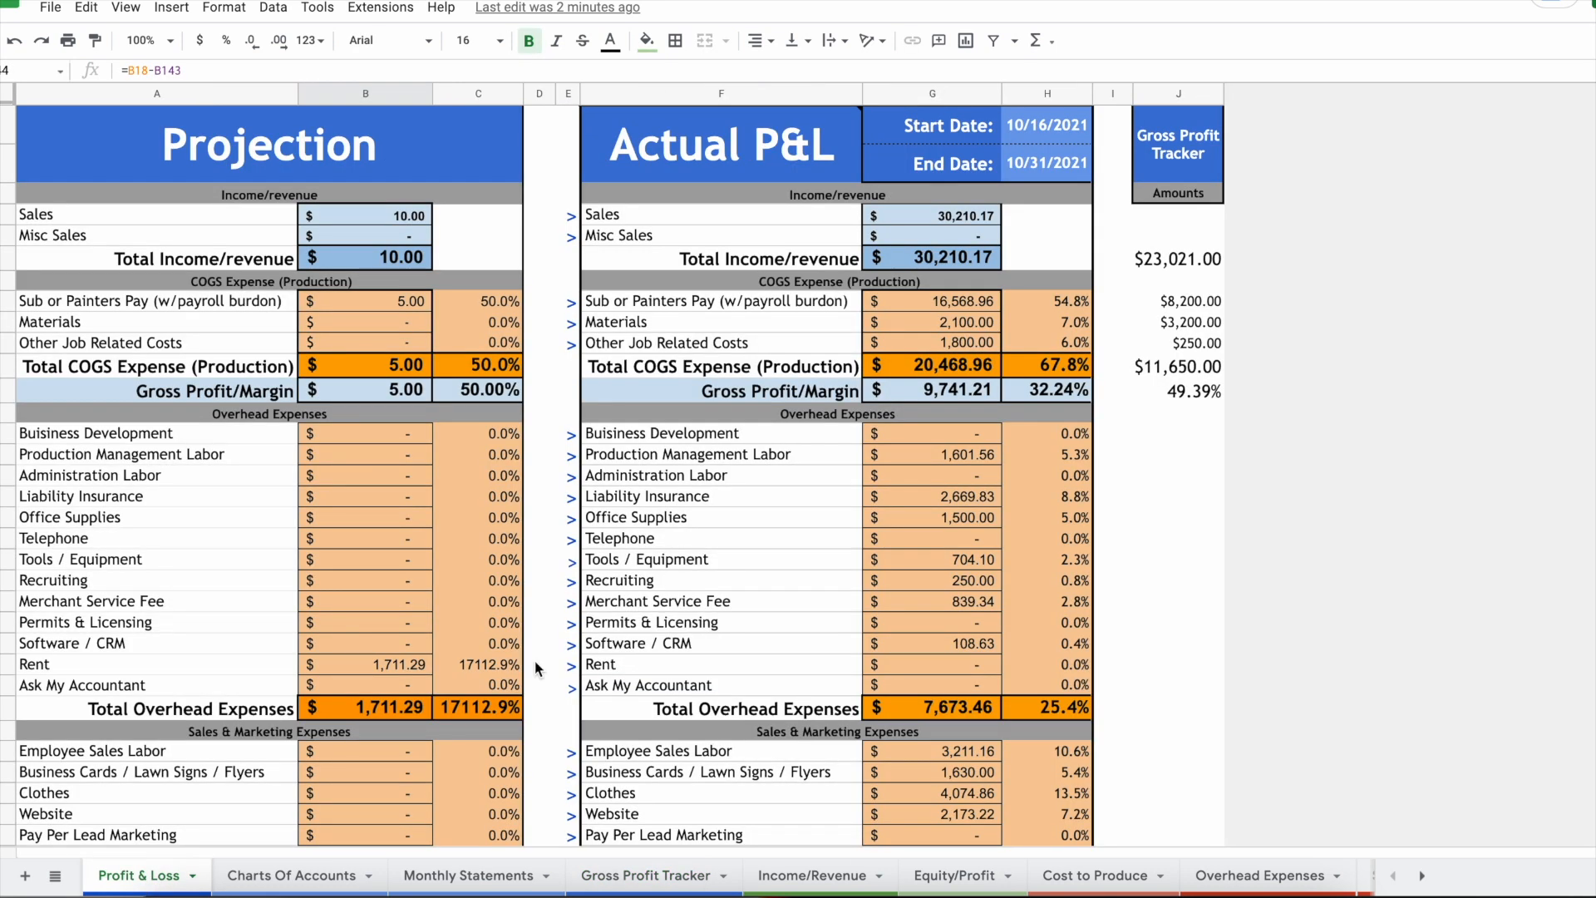
Step: Select the overhead amounts from Production Management Labor to Software / CRM to check their sum
click(761, 539)
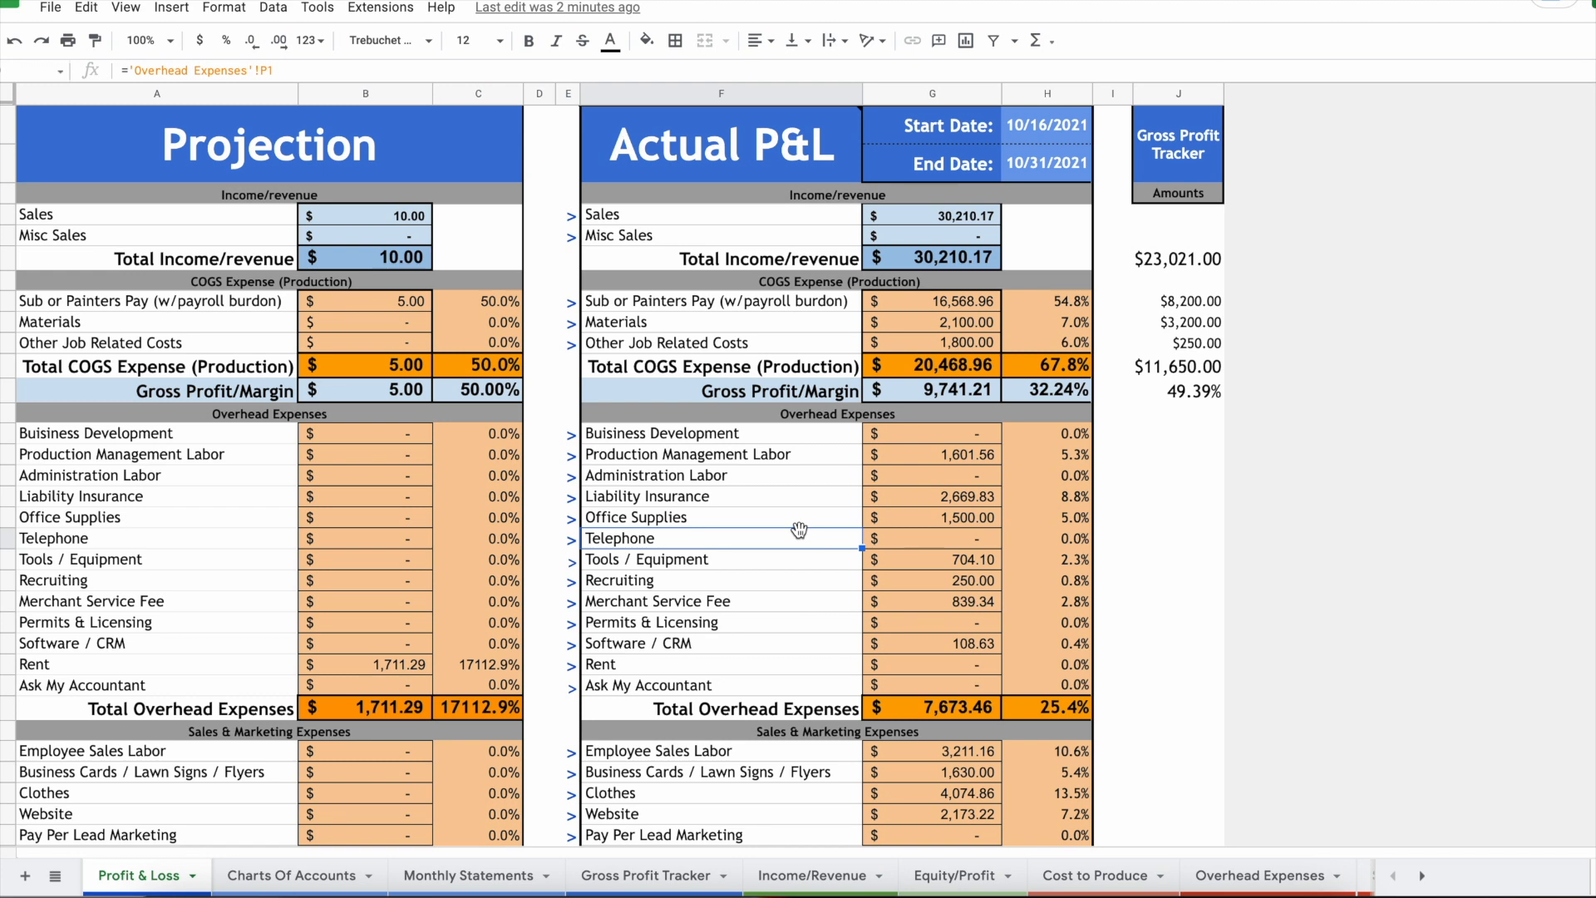
click(784, 175)
drag(773, 454, 803, 648)
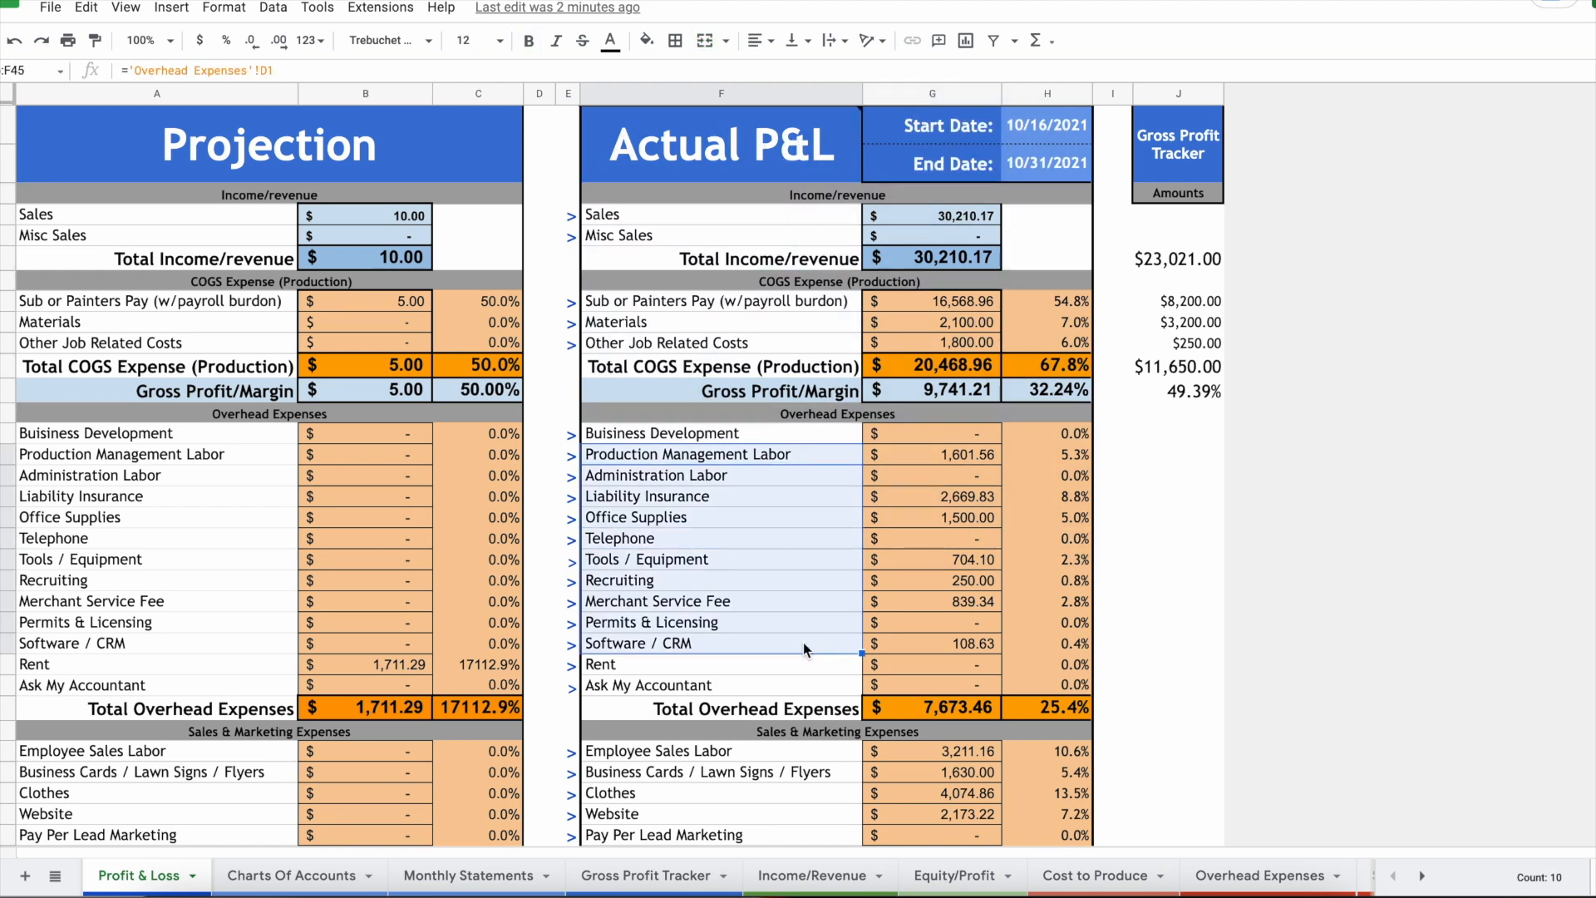
drag(937, 454, 935, 651)
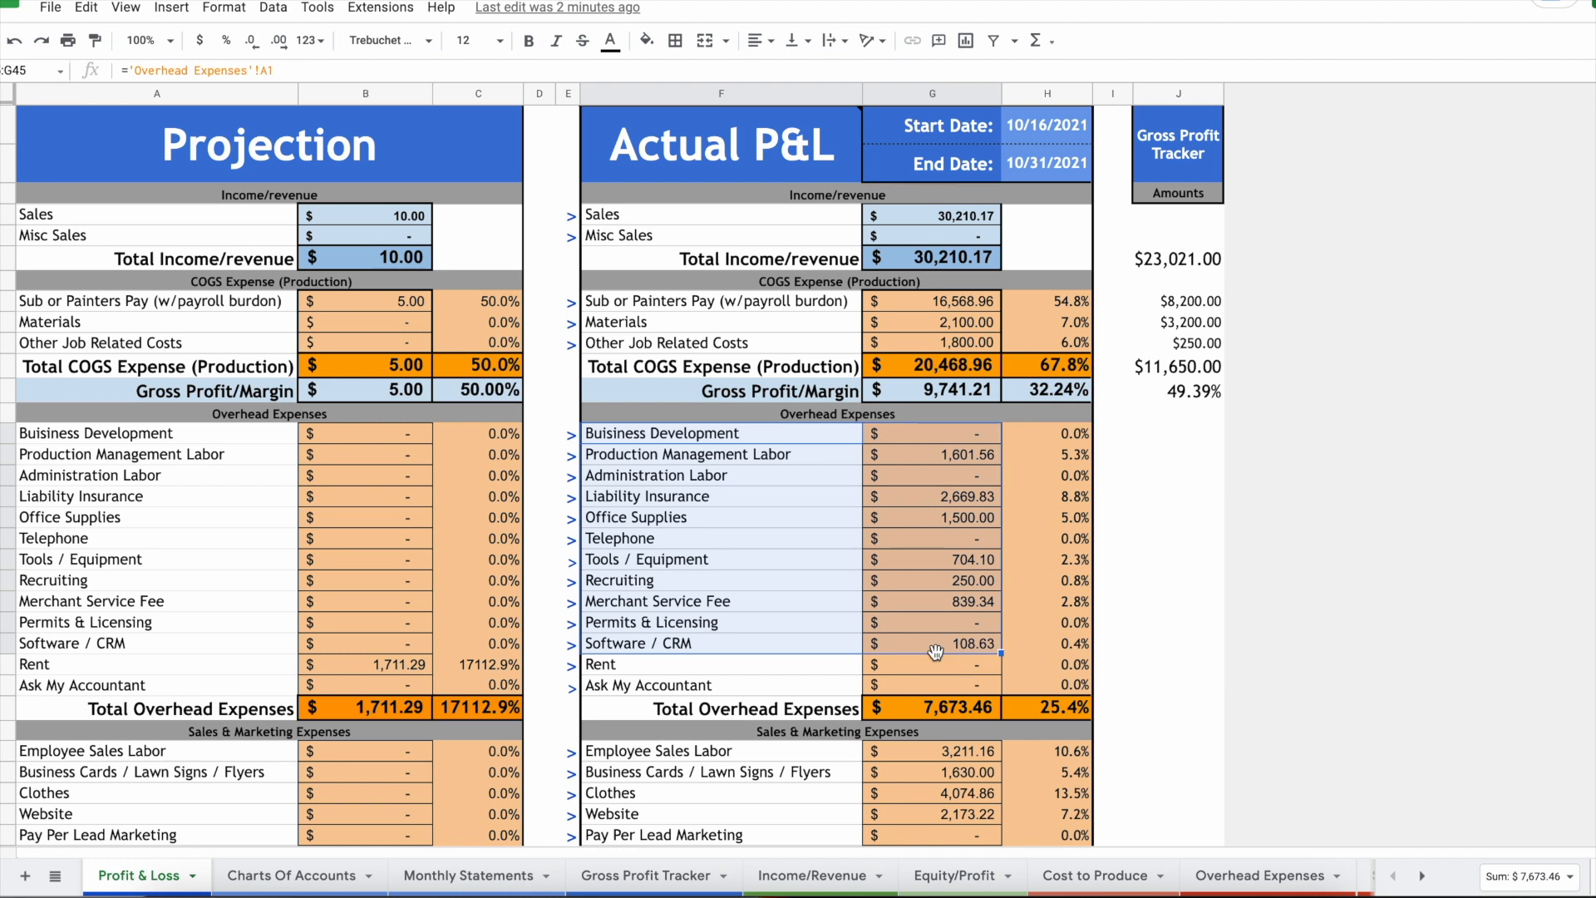
click(792, 633)
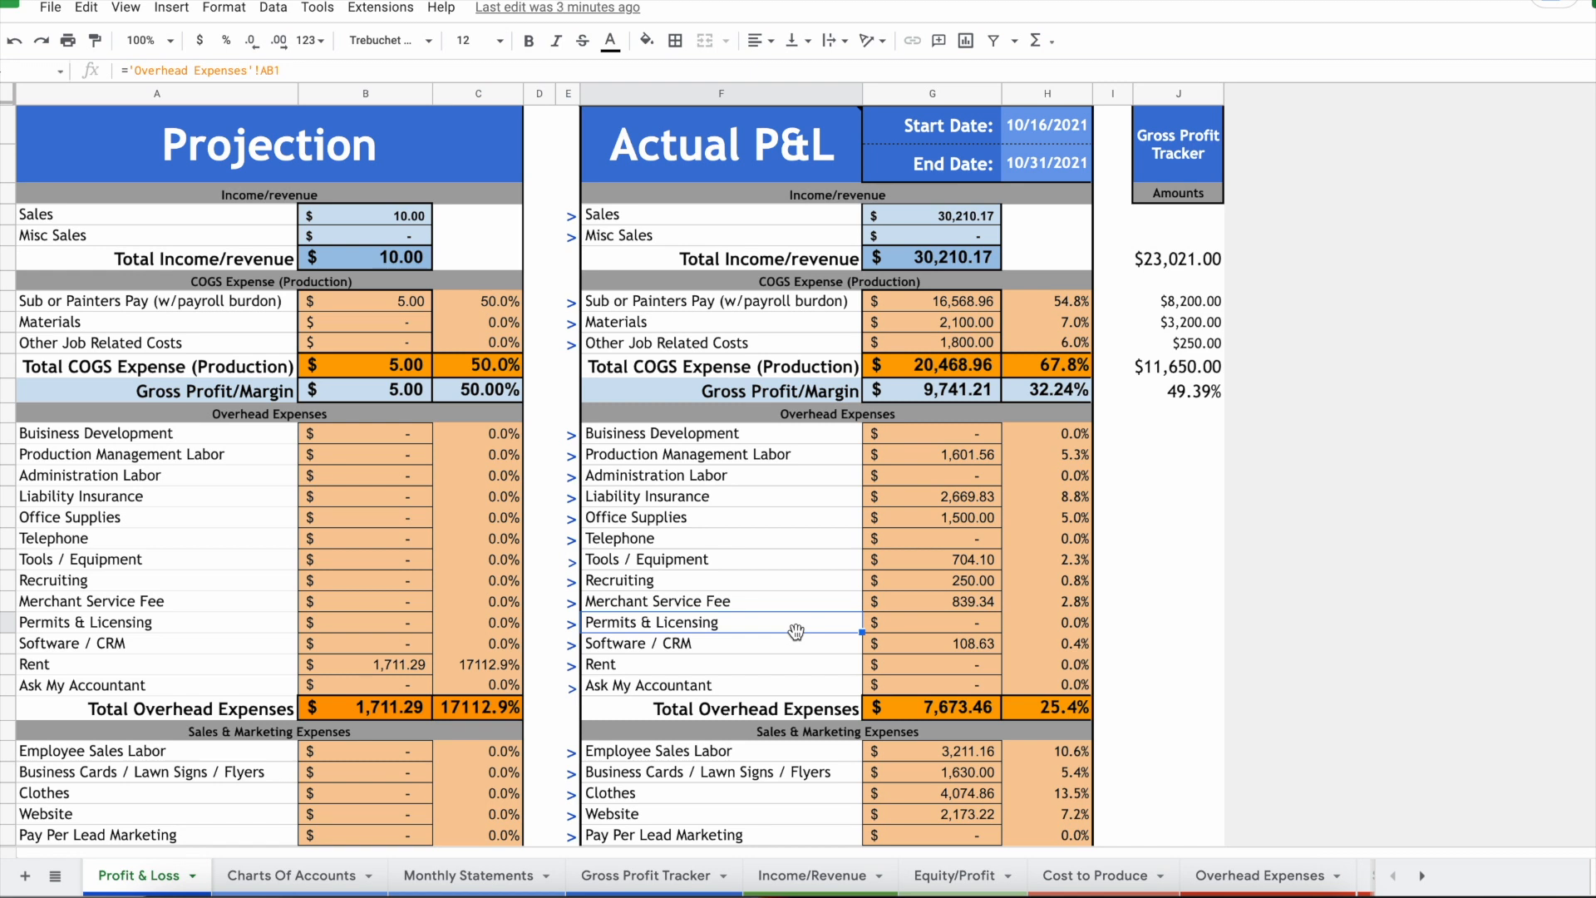
Step: Review the income, COGS and Gross Profit Tracker figures ($23,021.00 sales, $11,650.00 costs)
mouse_move(765, 223)
mouse_down()
mouse_move(1139, 457)
mouse_move(1135, 483)
mouse_up()
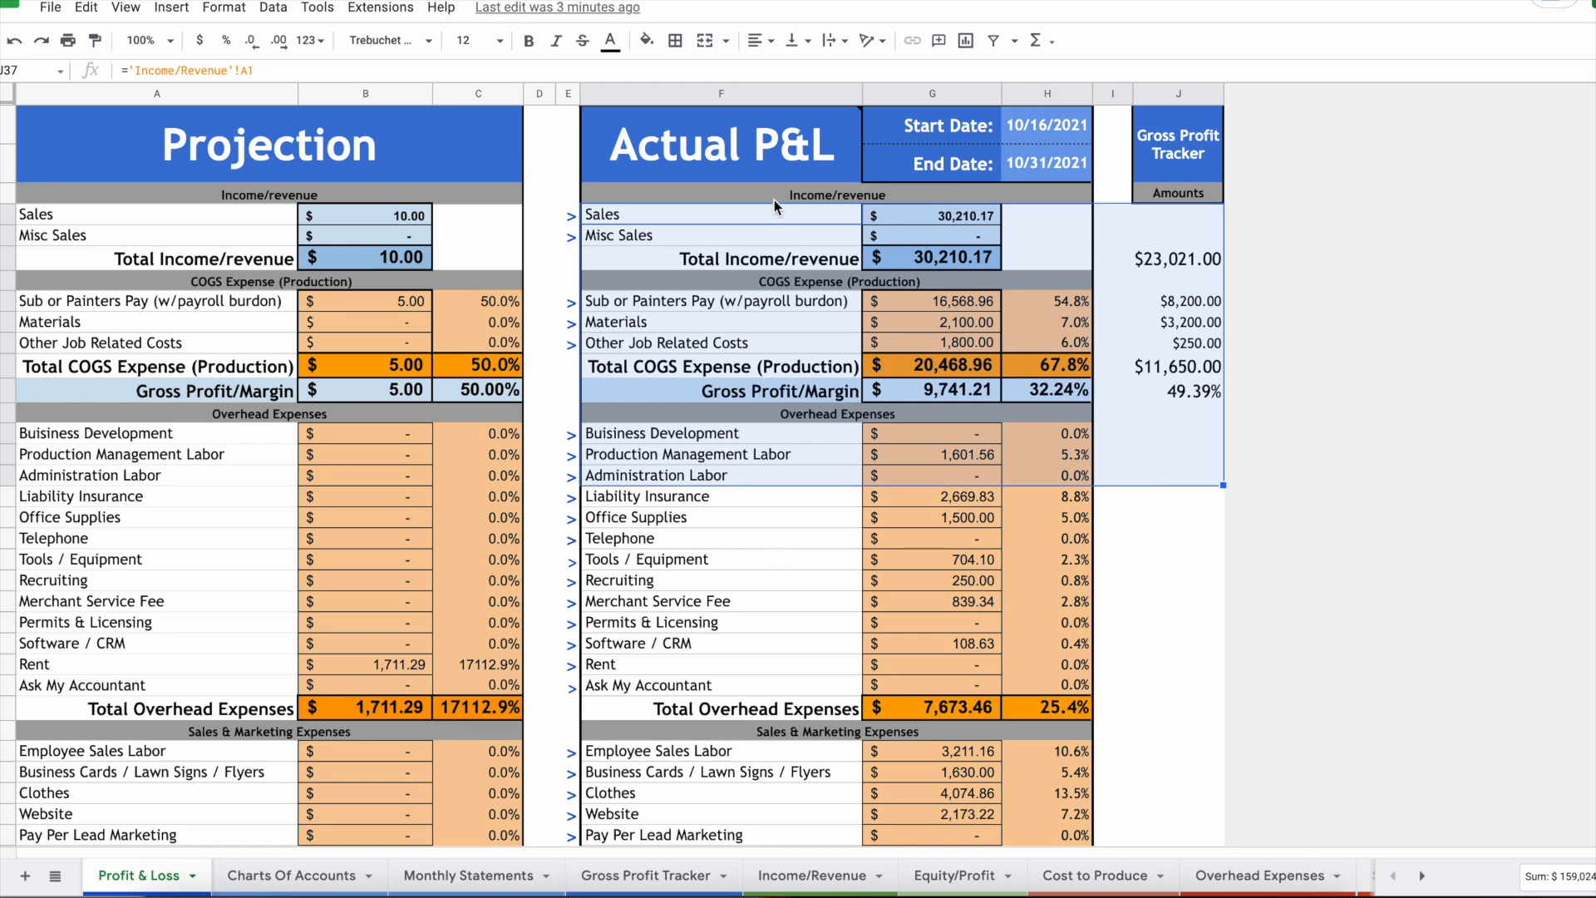
mouse_move(779, 172)
click(769, 346)
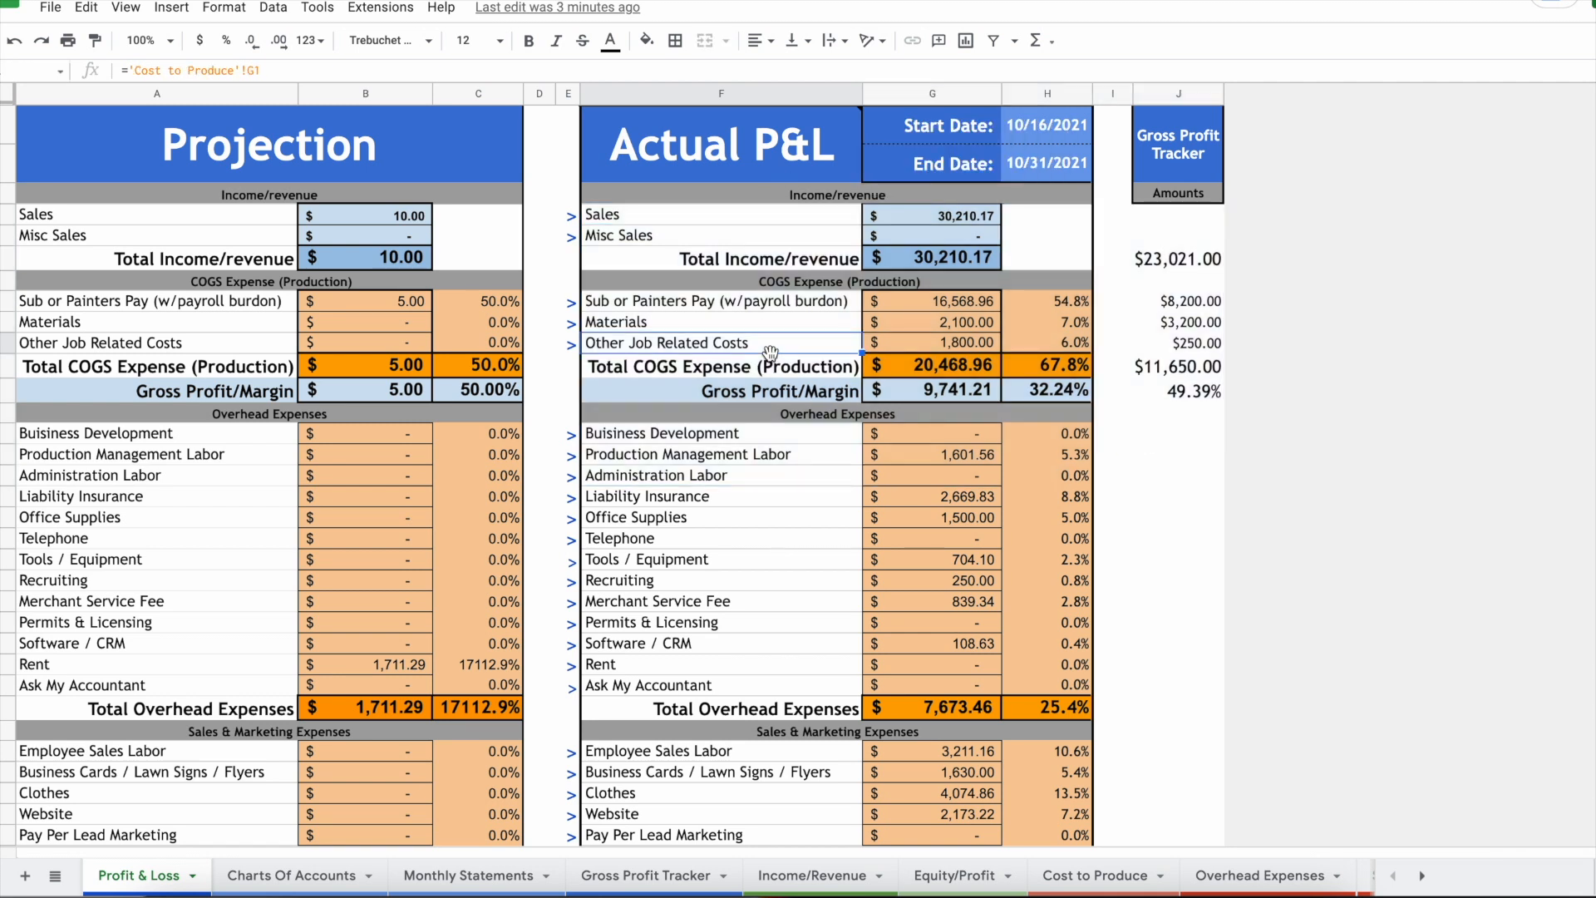
click(788, 560)
scroll(788, 559, down, 1)
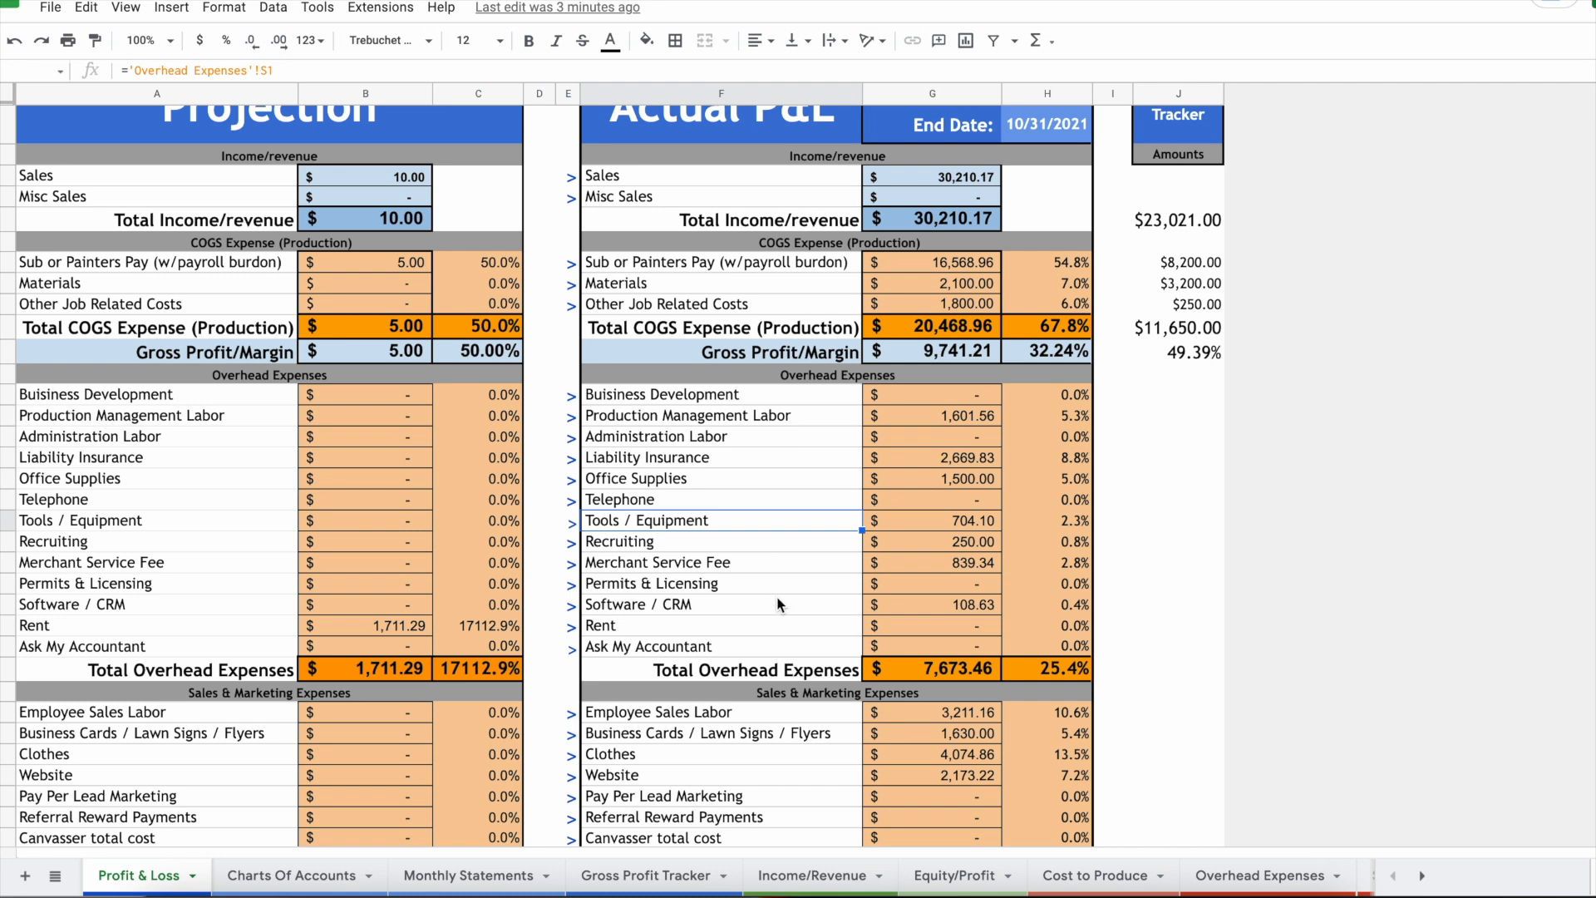
scroll(835, 696, up, 1)
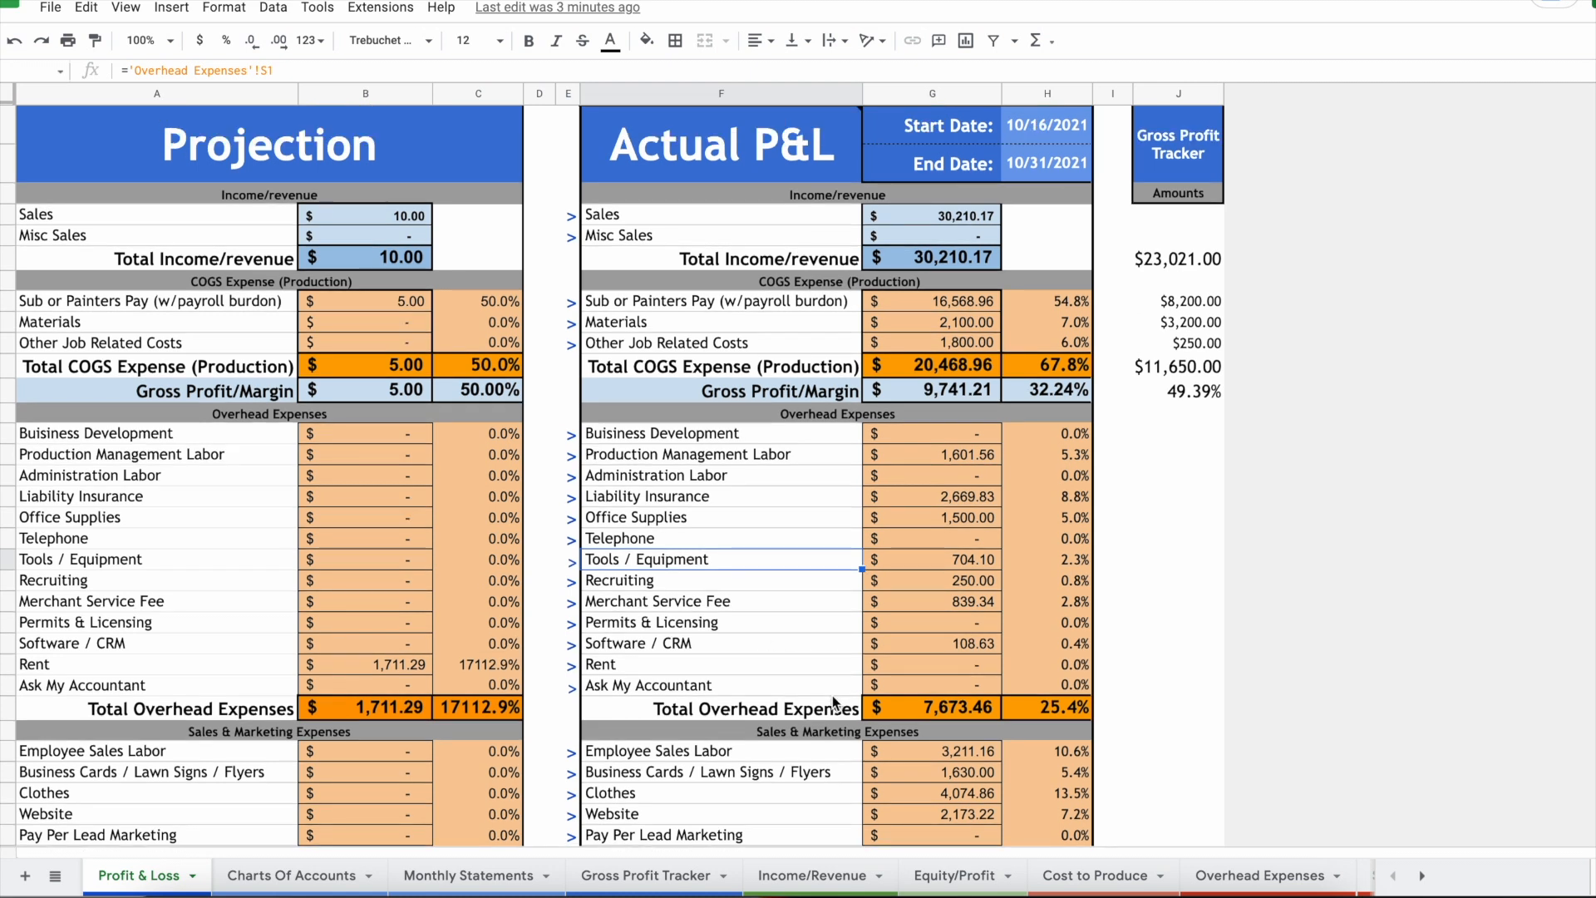